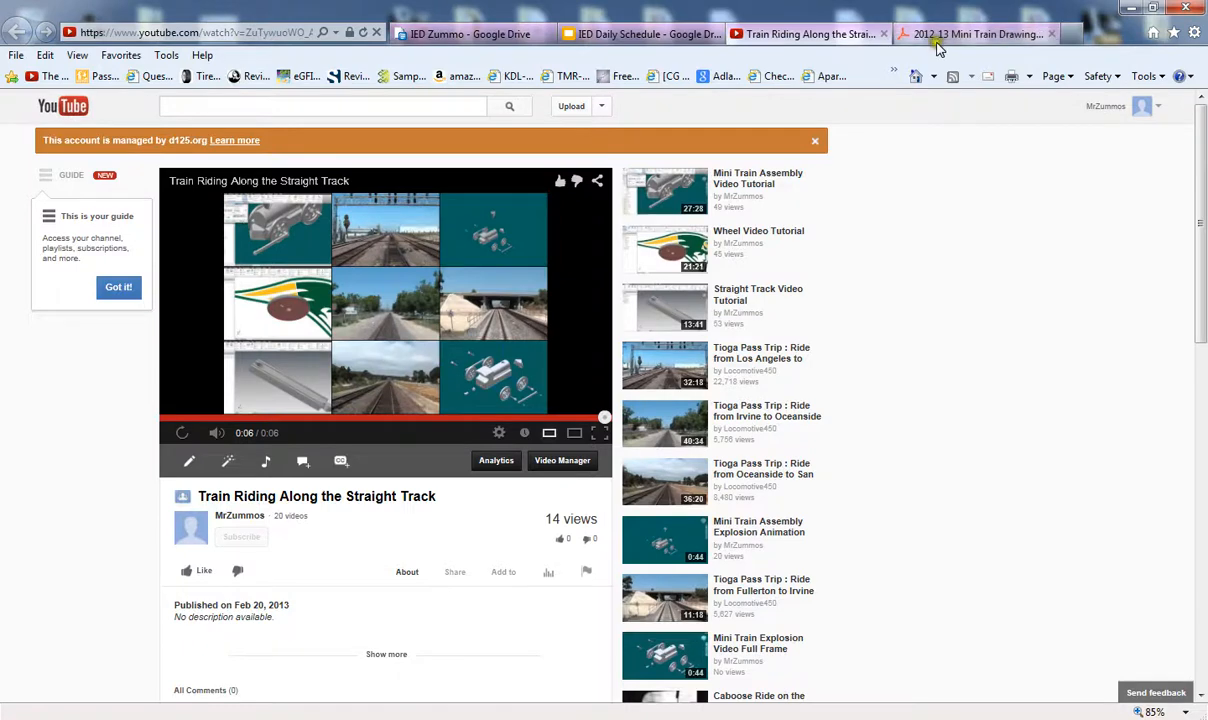
- Check the Mini Train Drawing Sheets 2 PDF, replay the train video, then show the IED Daily Schedule
click(928, 36)
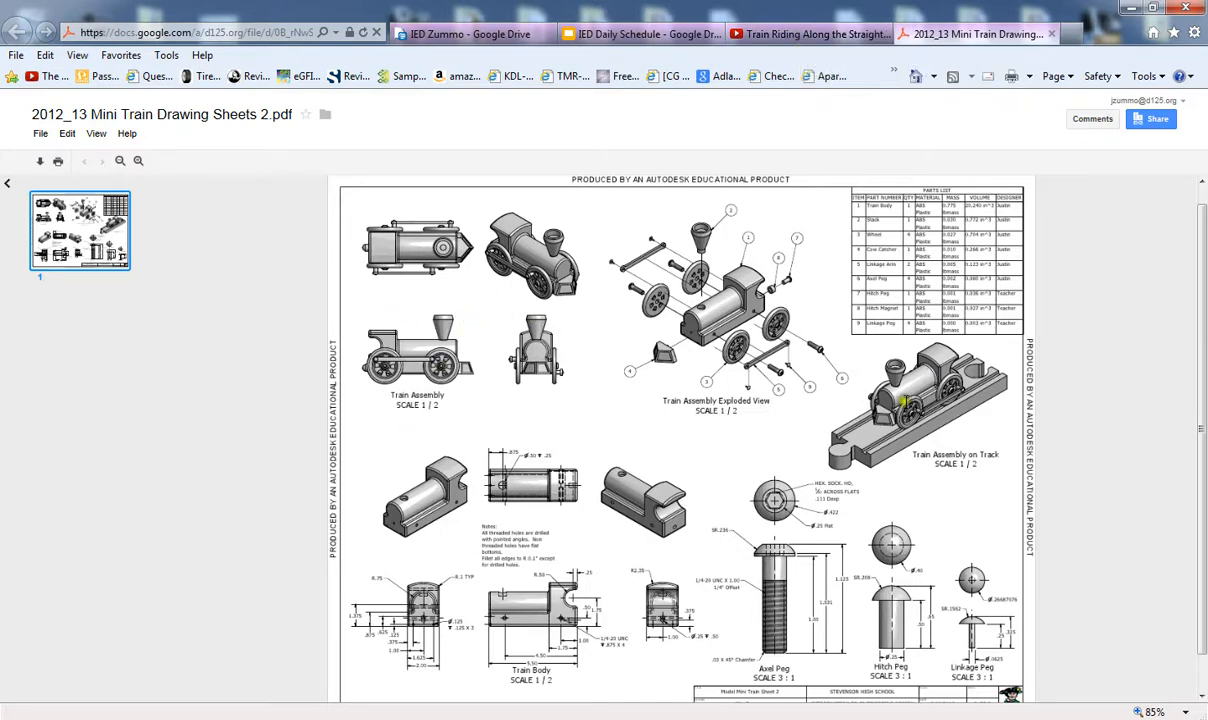
click(815, 34)
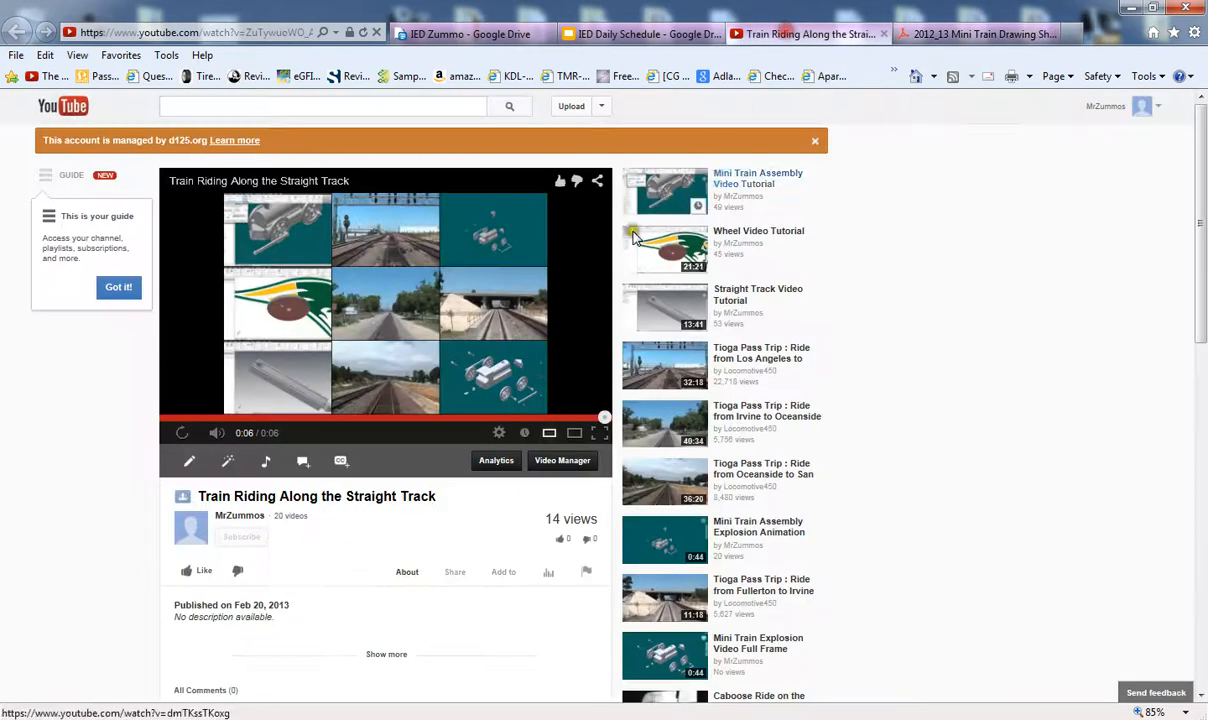
click(181, 433)
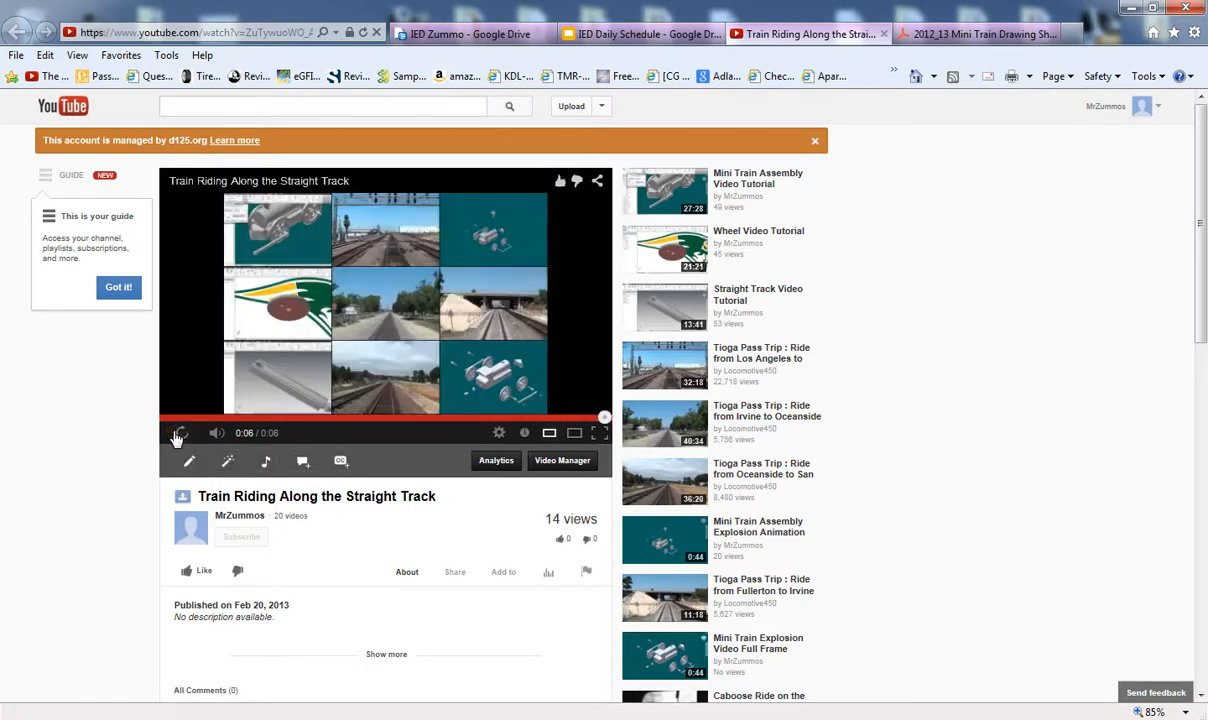
click(622, 34)
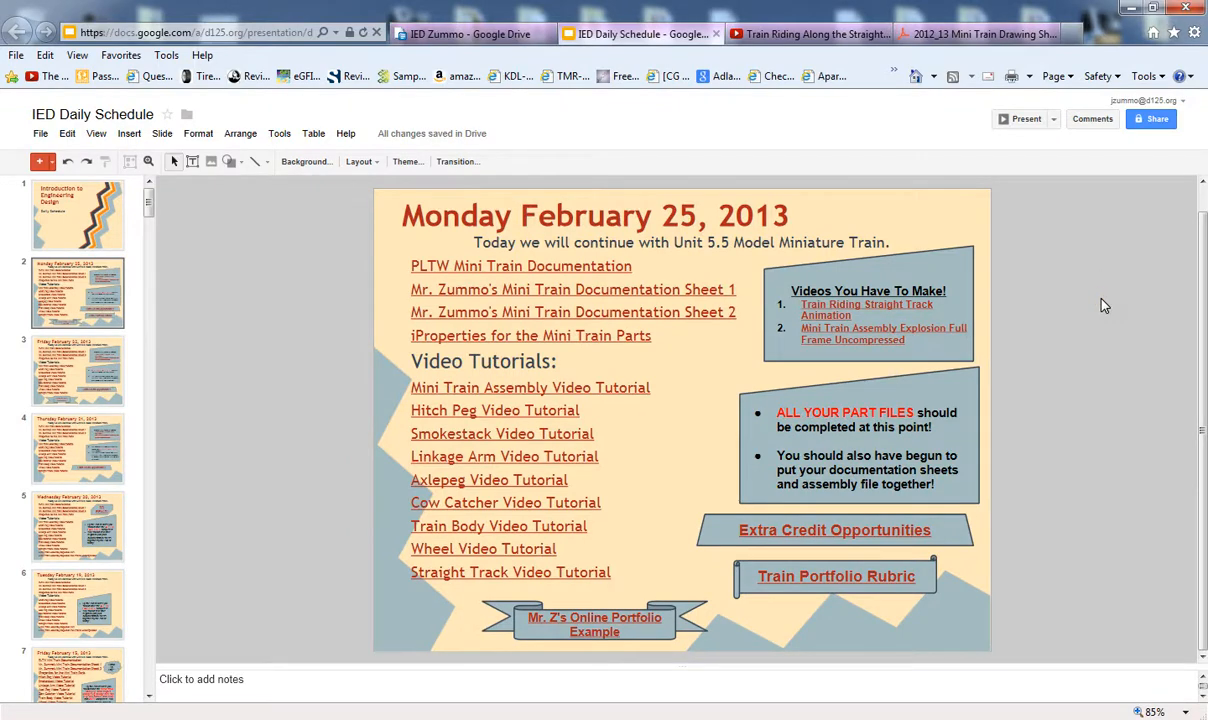
- Switch from the browser to the Inventor window showing Assembly Practice.iam with Alt+Tab
click(1017, 262)
key(alt+Tab)
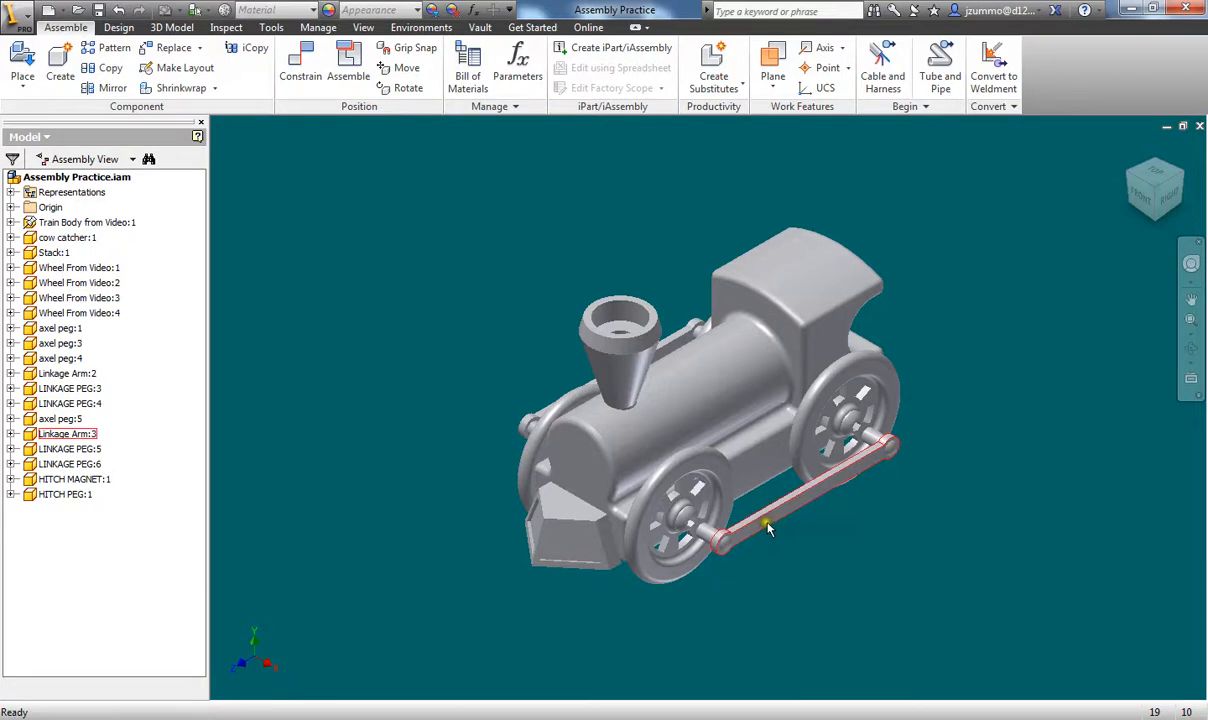
- Drag Linkage Arm:3 around the wheels several times, resetting to the Home view between drags
drag(768, 519, 690, 650)
shift+middle_drag(770, 615, 800, 612)
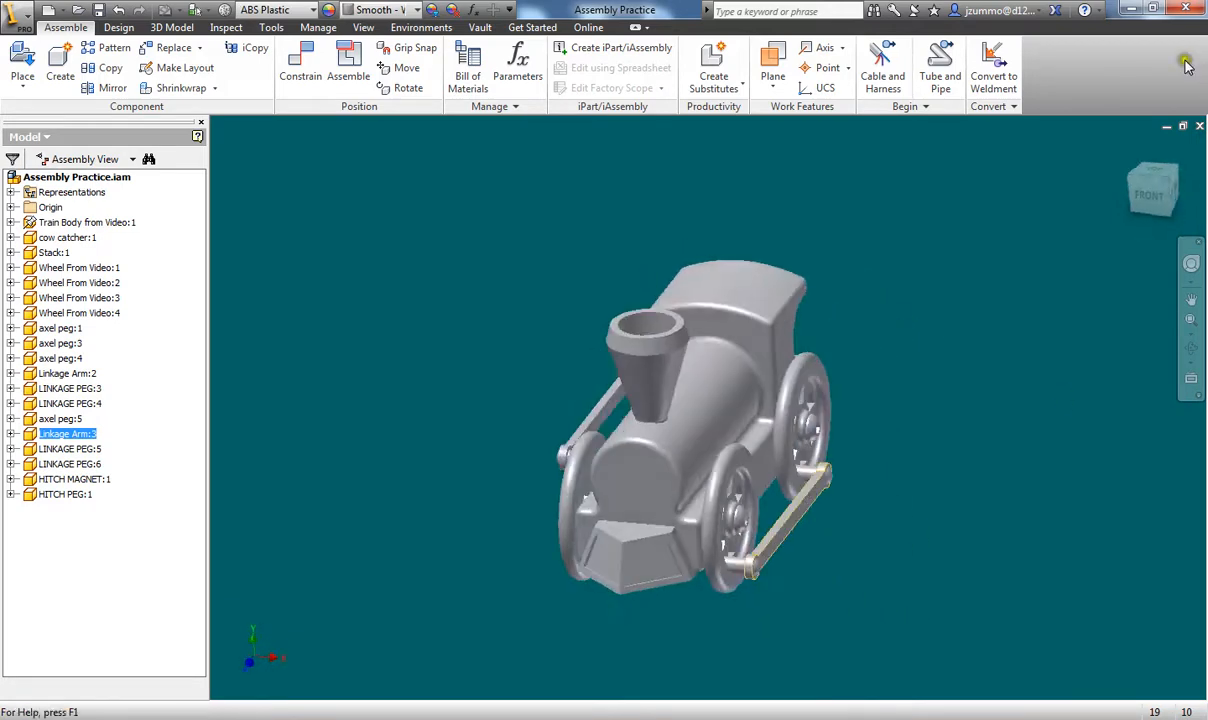
click(1128, 154)
drag(763, 572, 833, 599)
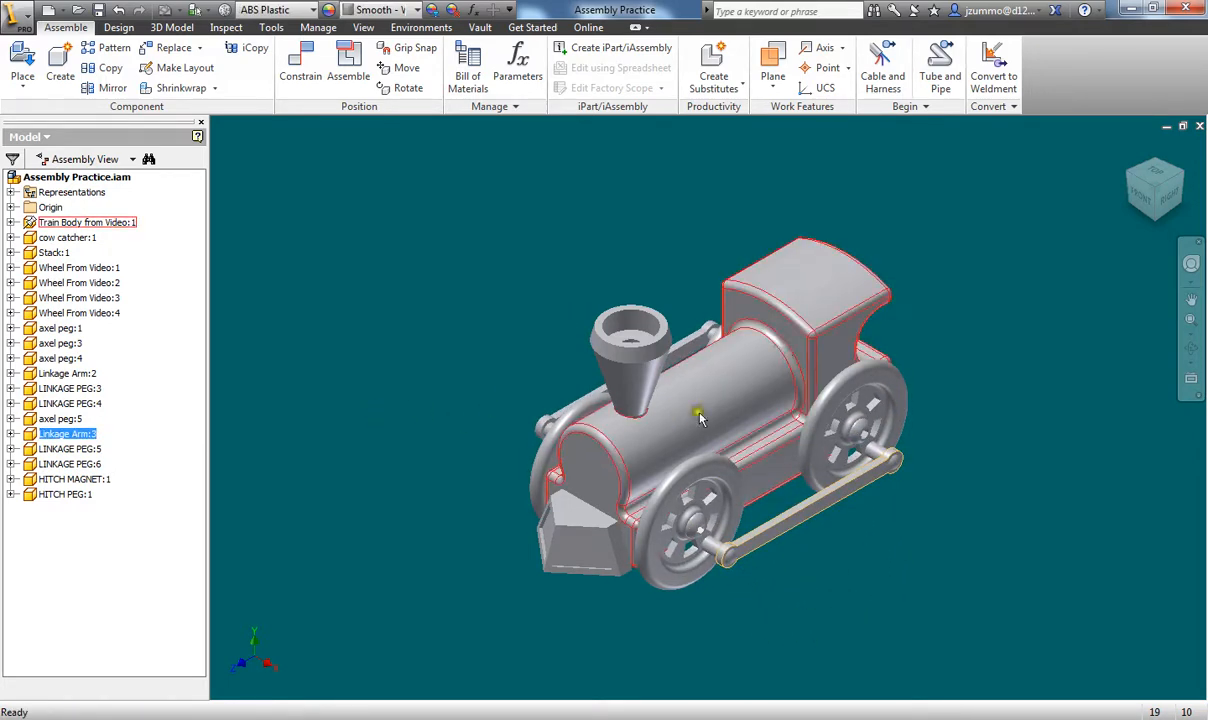
click(845, 615)
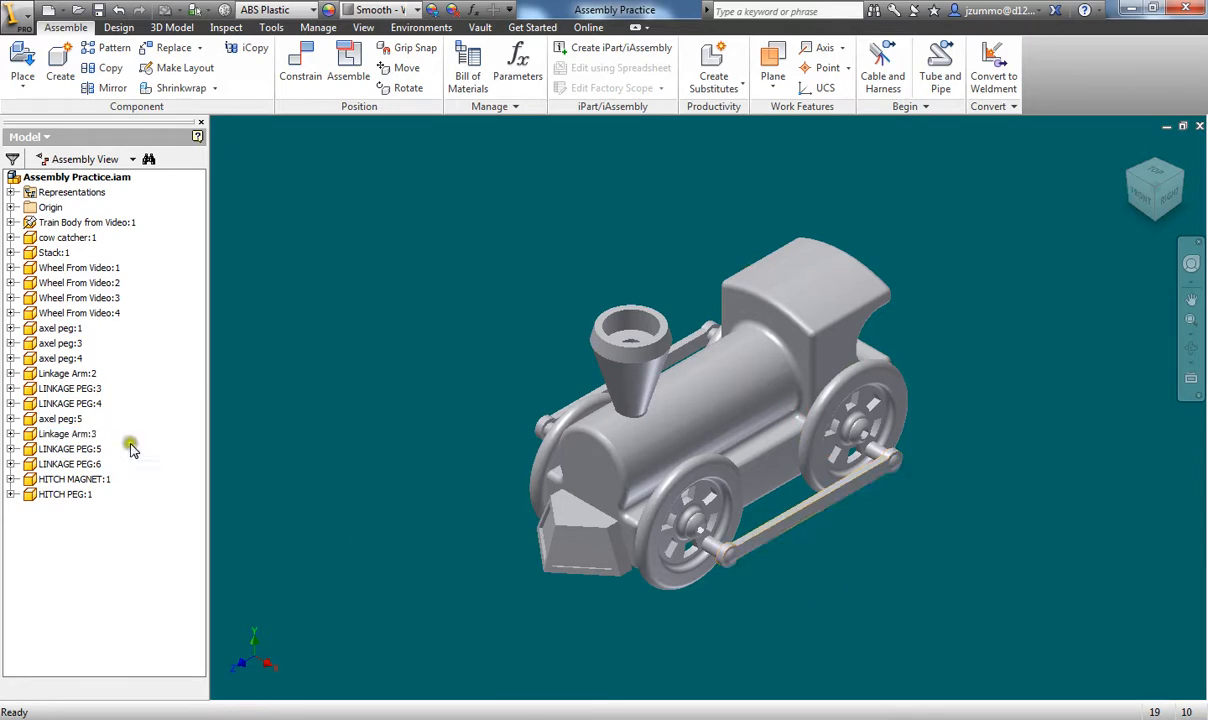
drag(798, 523, 778, 612)
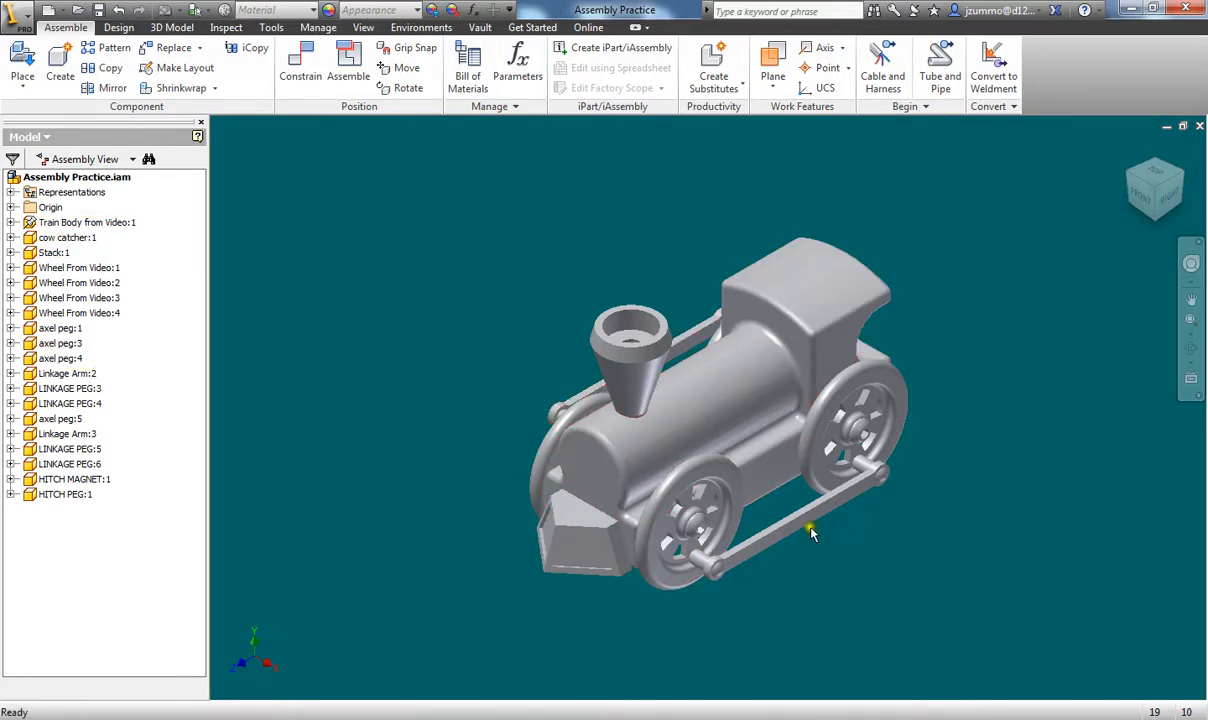
click(20, 18)
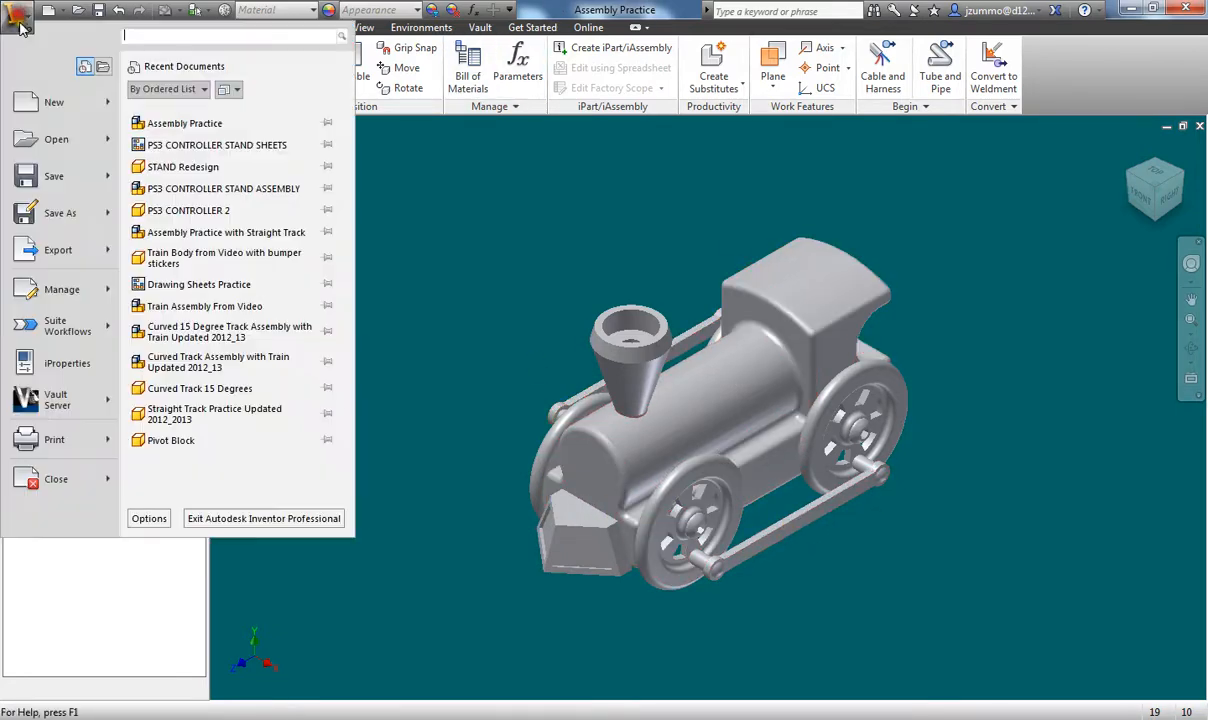
- Save the assembly as 'Assembly Practice with One Track Piece' and recentre the train in view
click(40, 236)
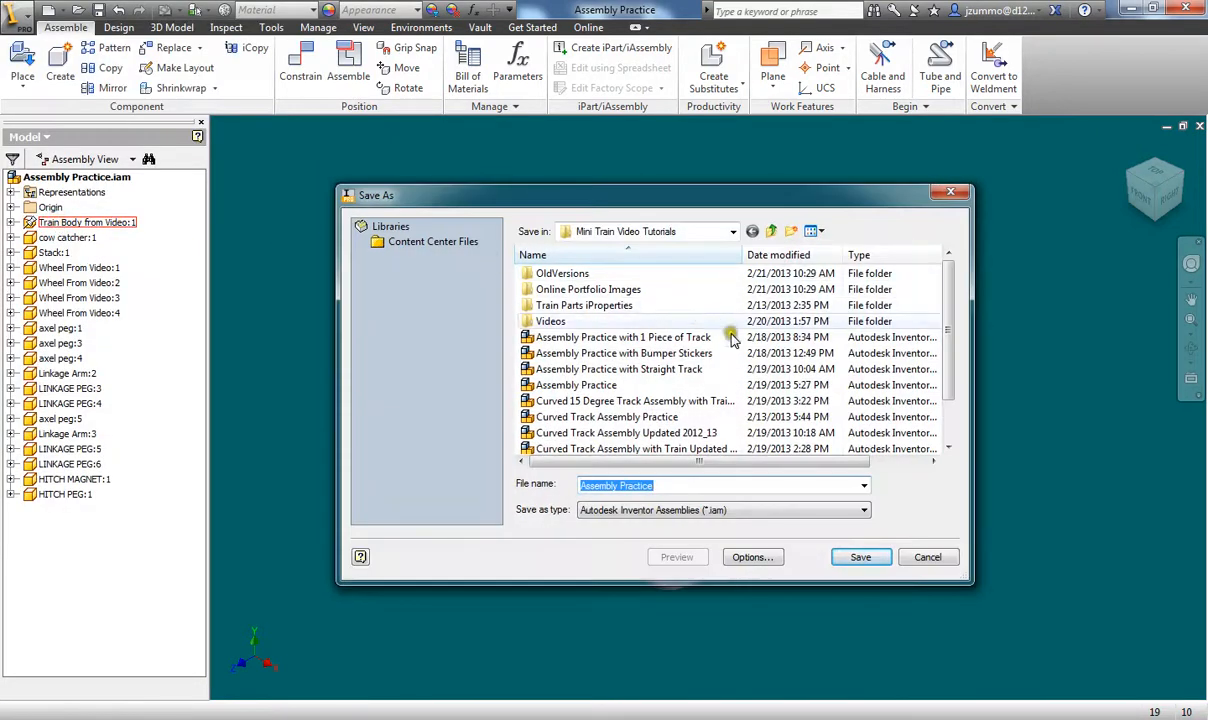
click(667, 486)
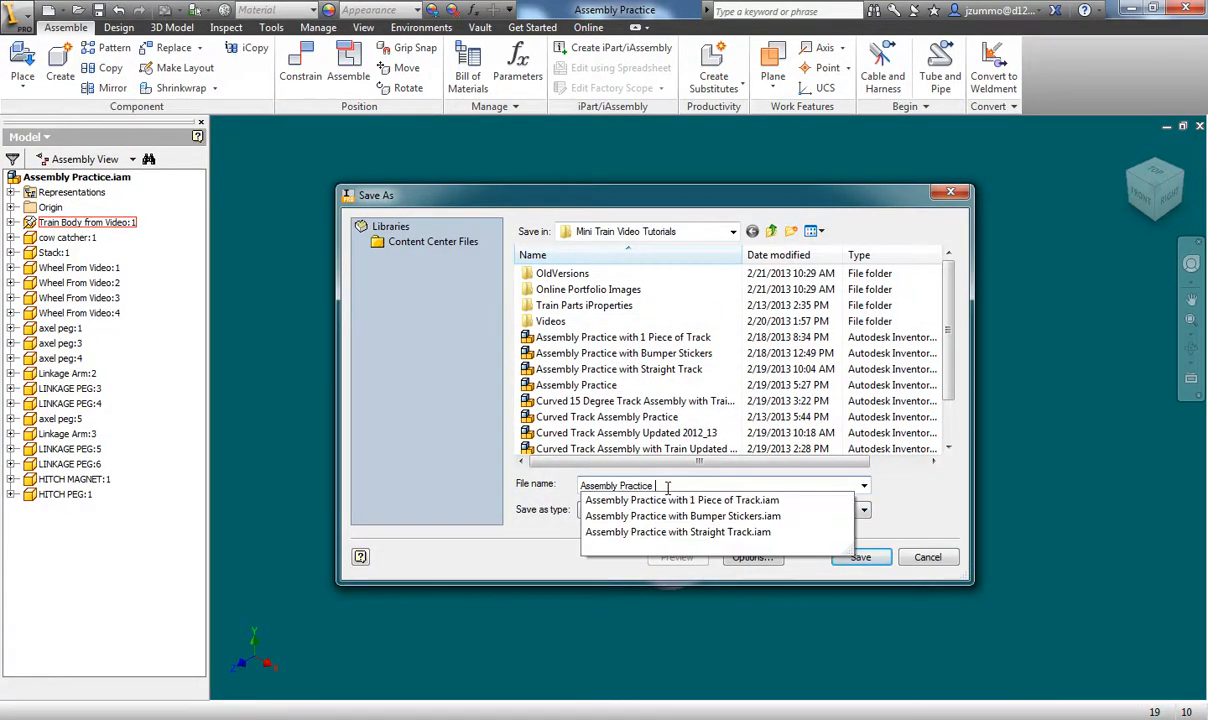
text(with on)
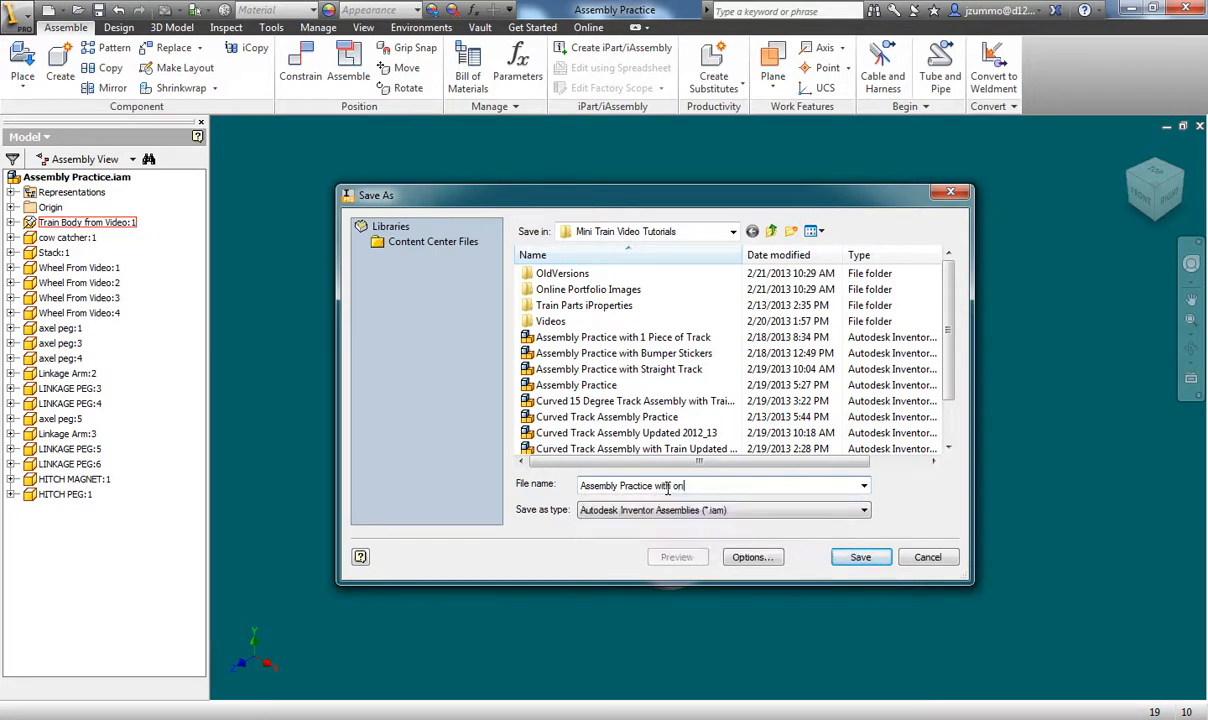
key(BackSpace)
text(One Track Piece)
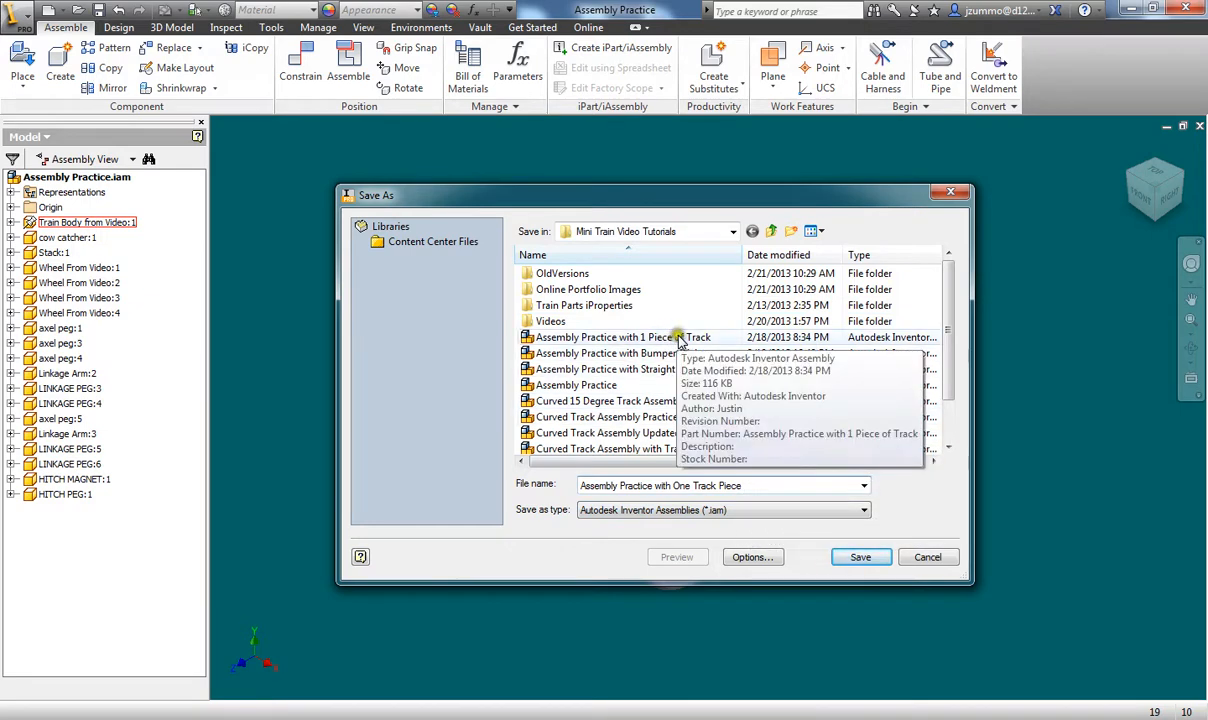
click(860, 558)
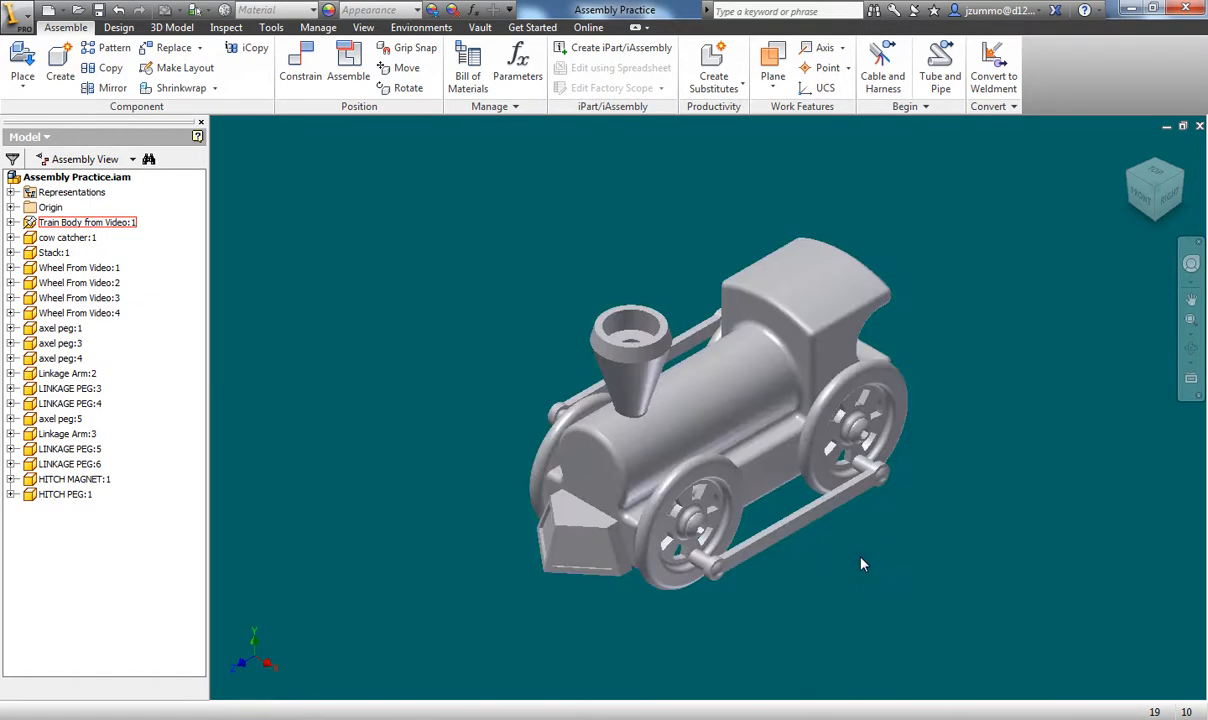
scroll(861, 558, up, 5)
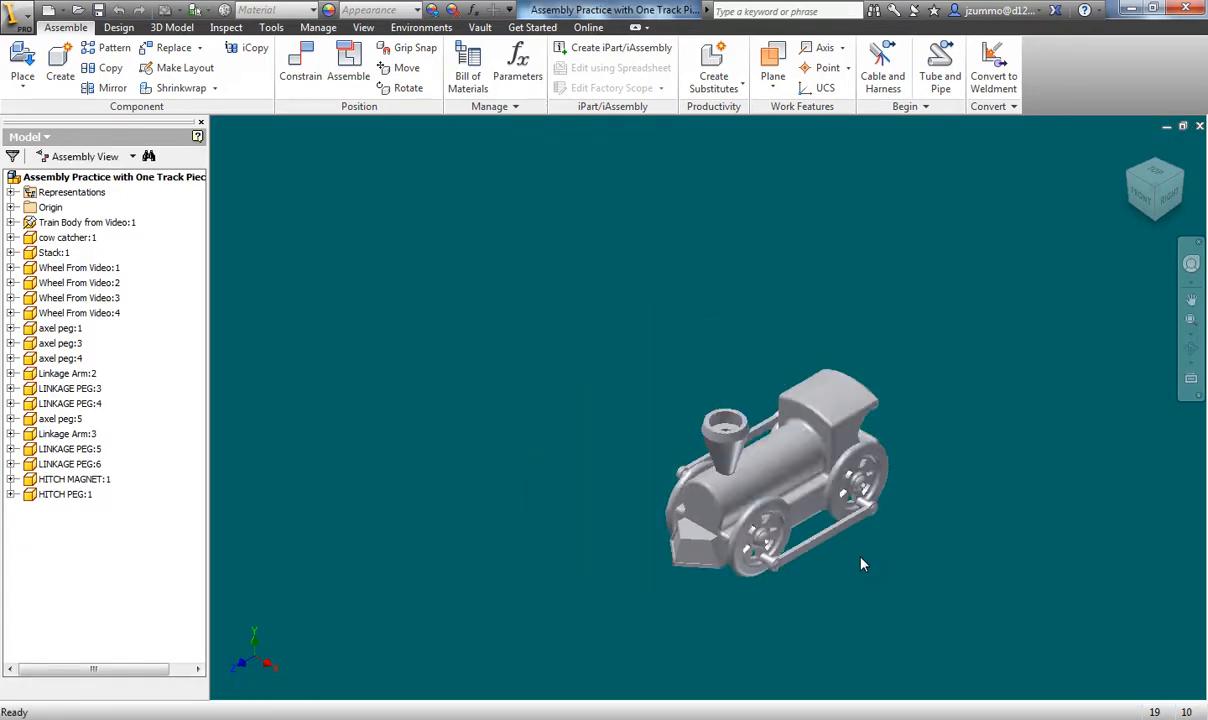
middle_drag(861, 558, 674, 440)
scroll(696, 425, down, 3)
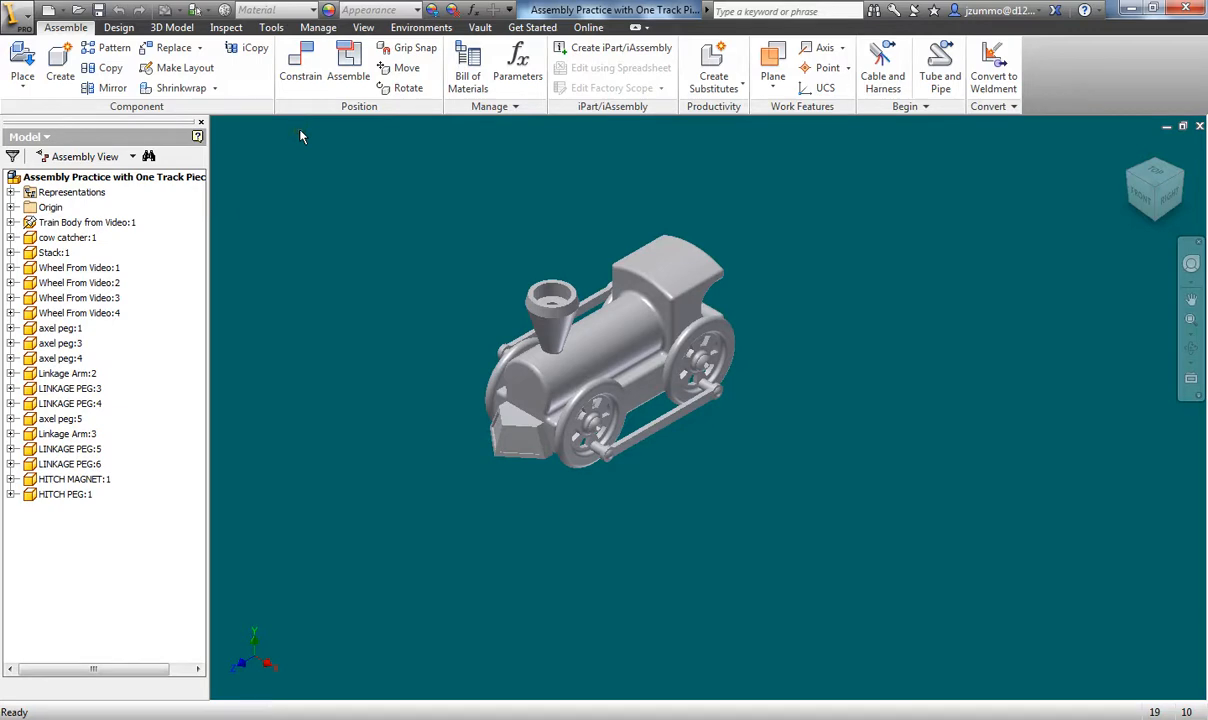
- Place a single Straight Track Practice Updated 2012_2013 part into the assembly beside the train
click(22, 68)
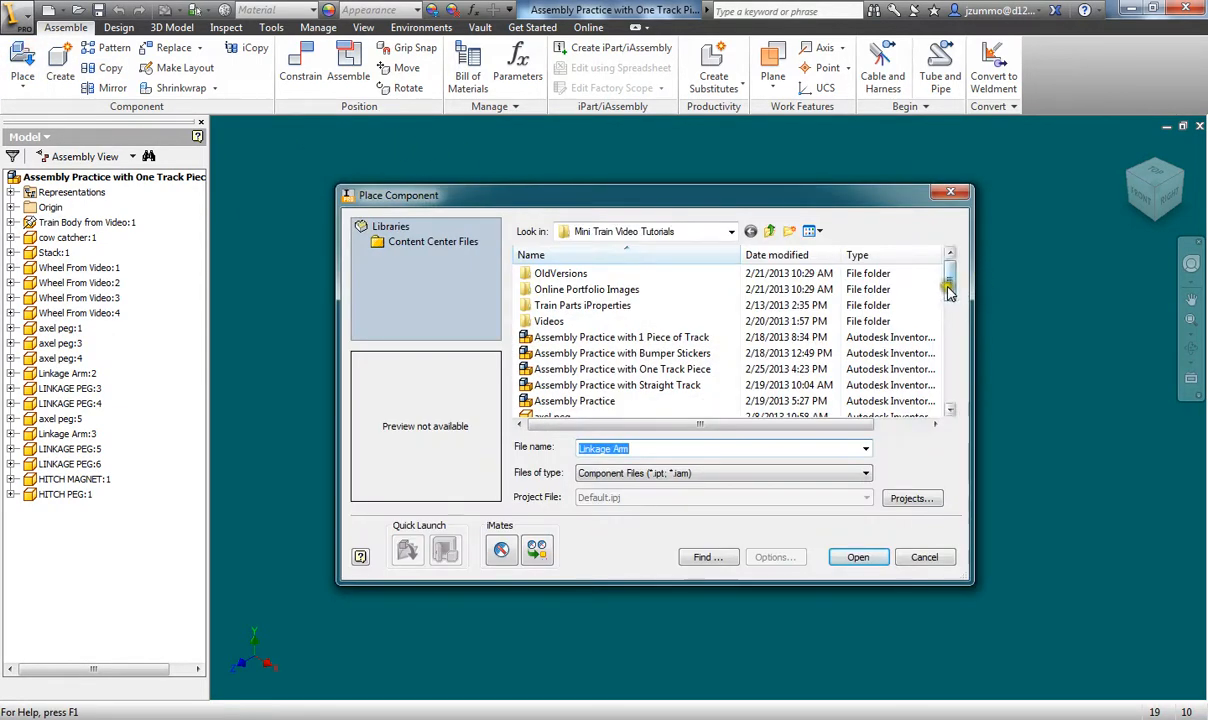
drag(949, 280, 949, 395)
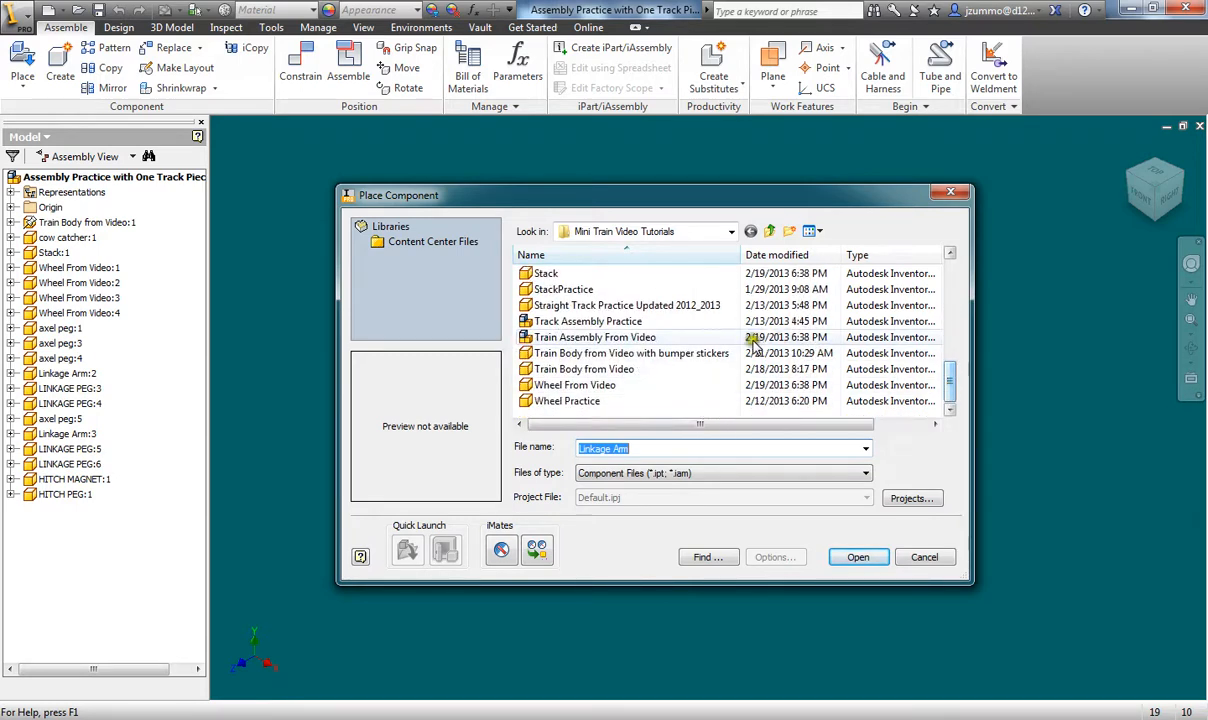
click(582, 305)
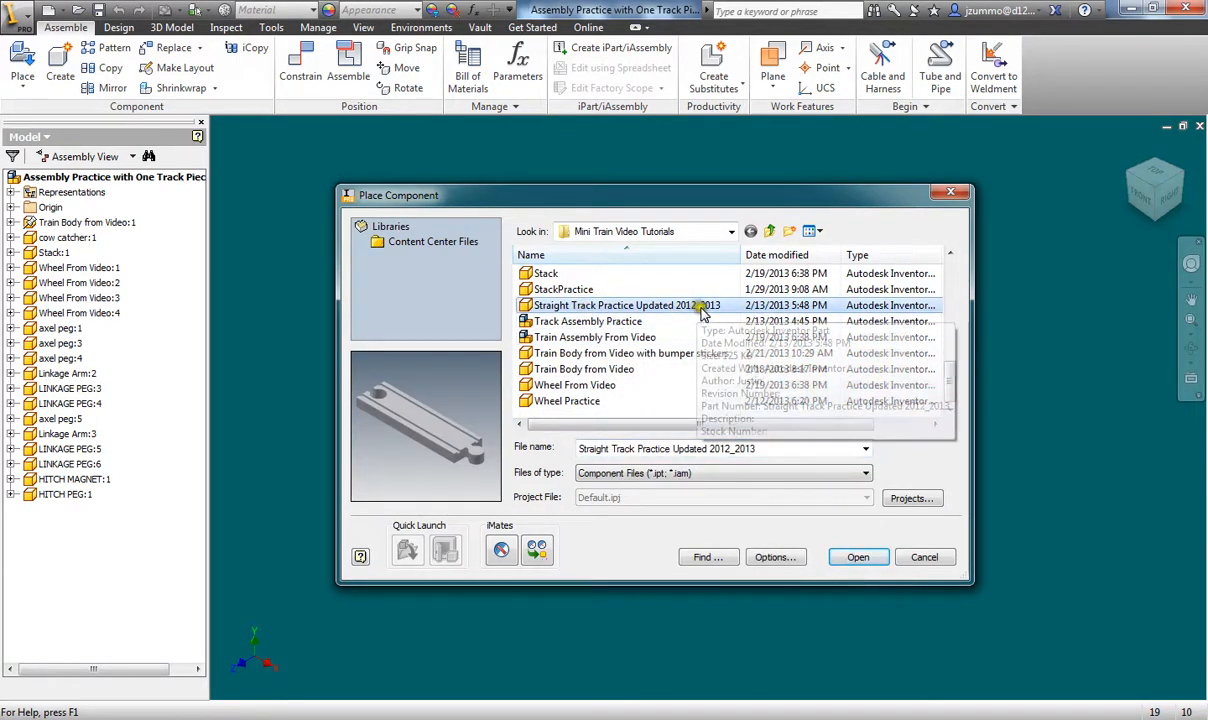
click(858, 558)
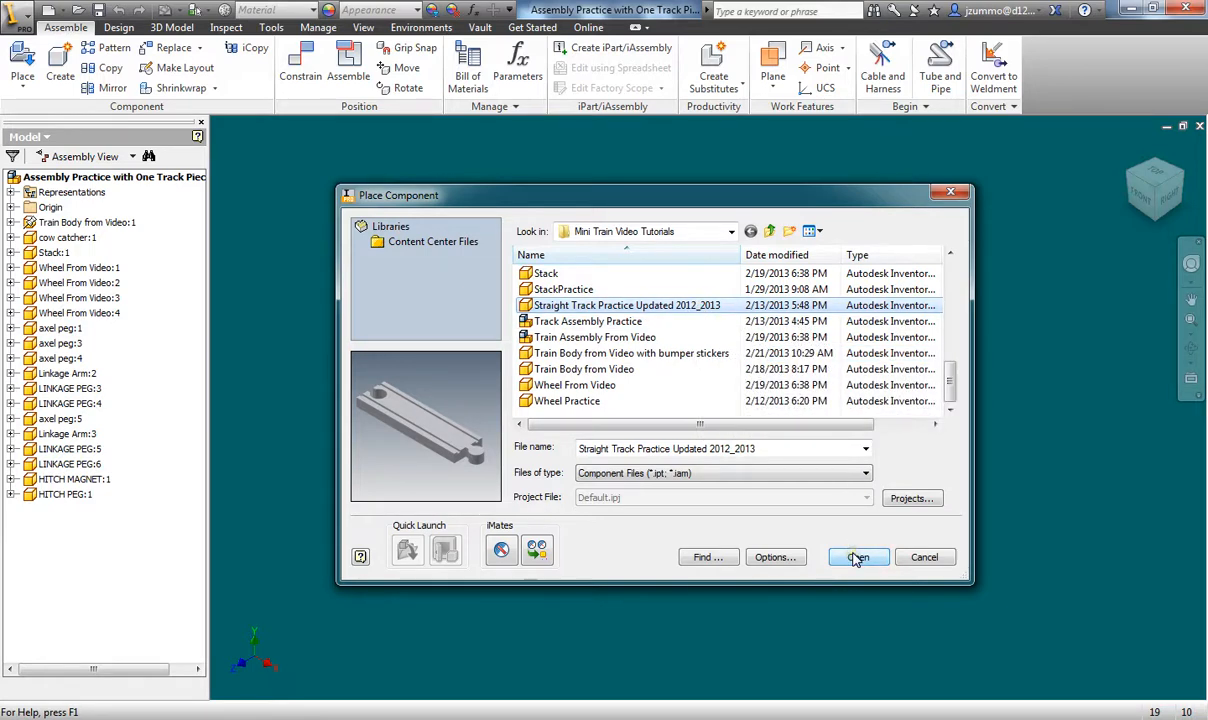
scroll(911, 361, up, 3)
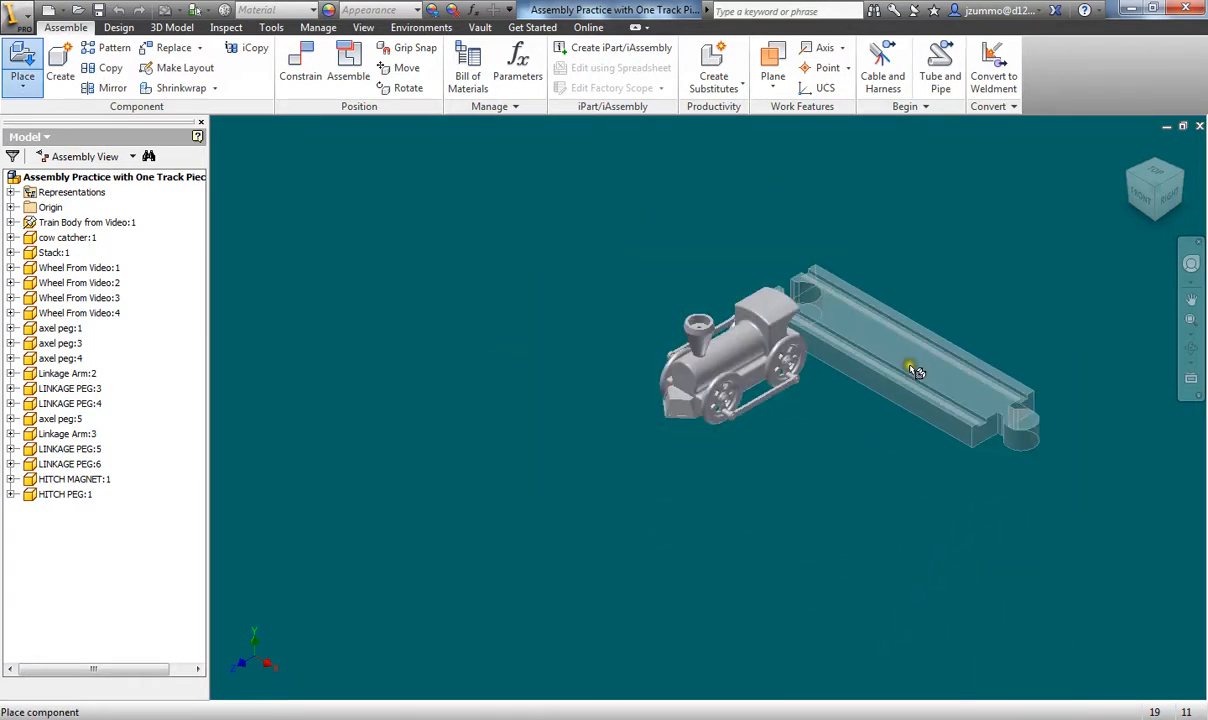
middle_drag(911, 364, 757, 386)
click(853, 353)
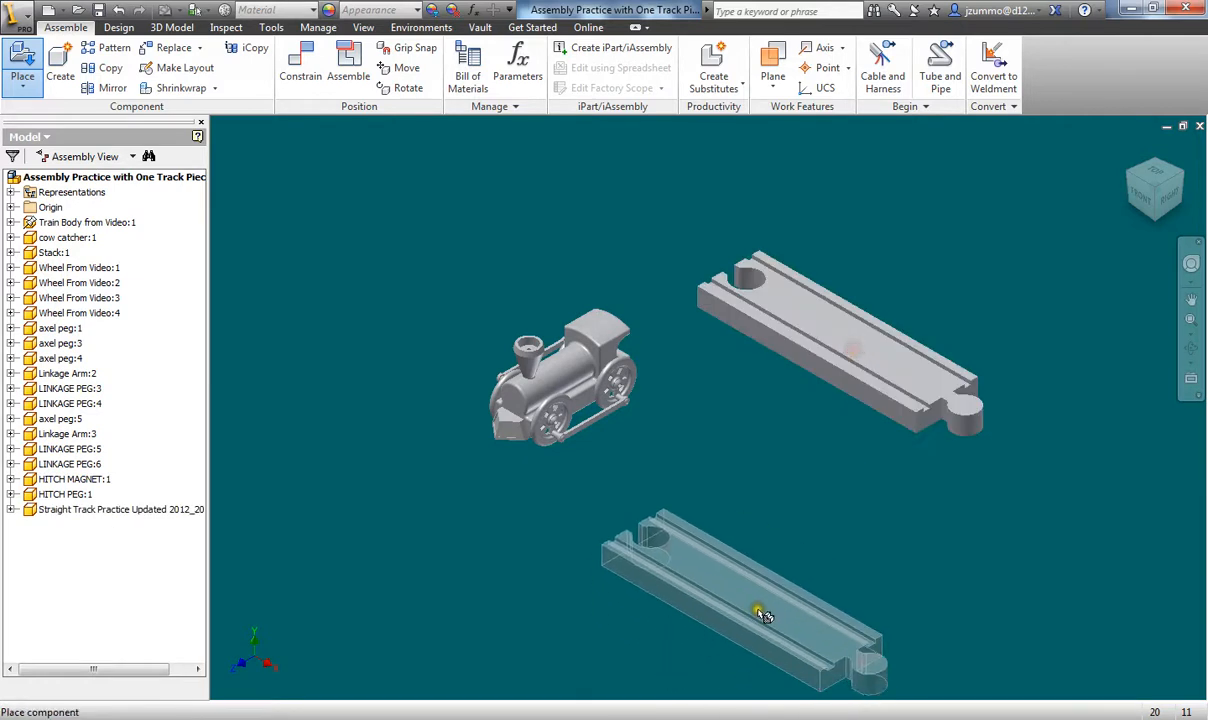
key(Escape)
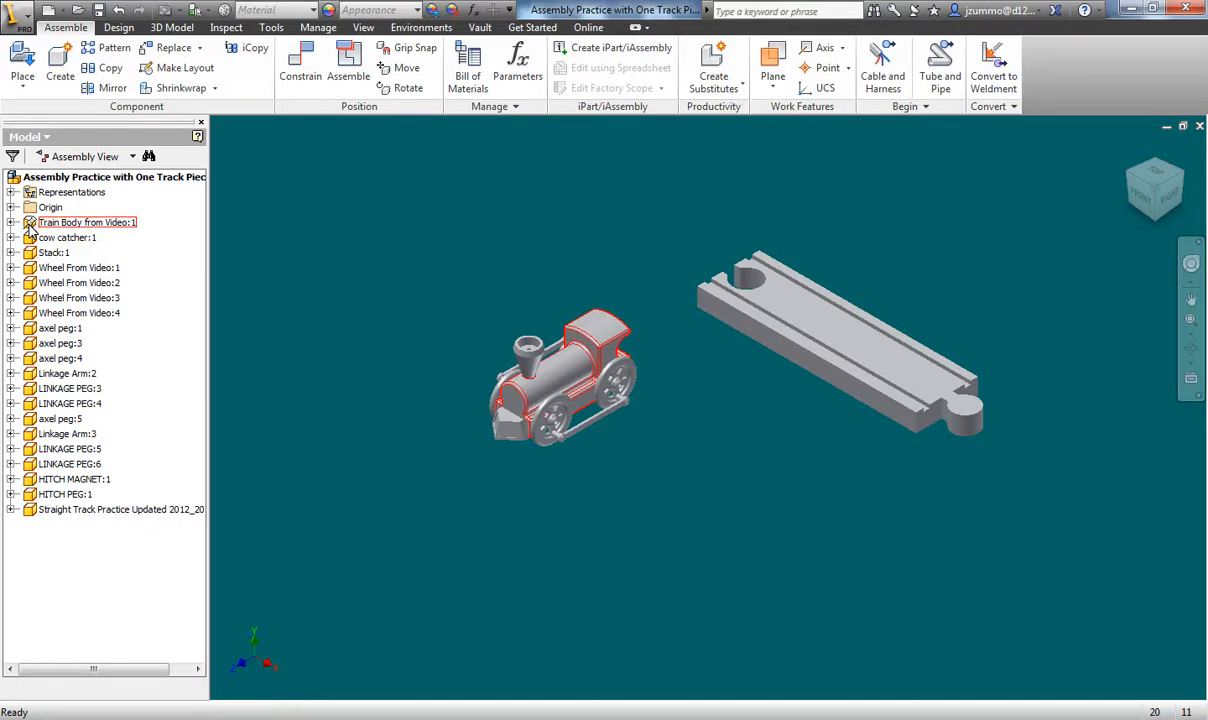
click(545, 388)
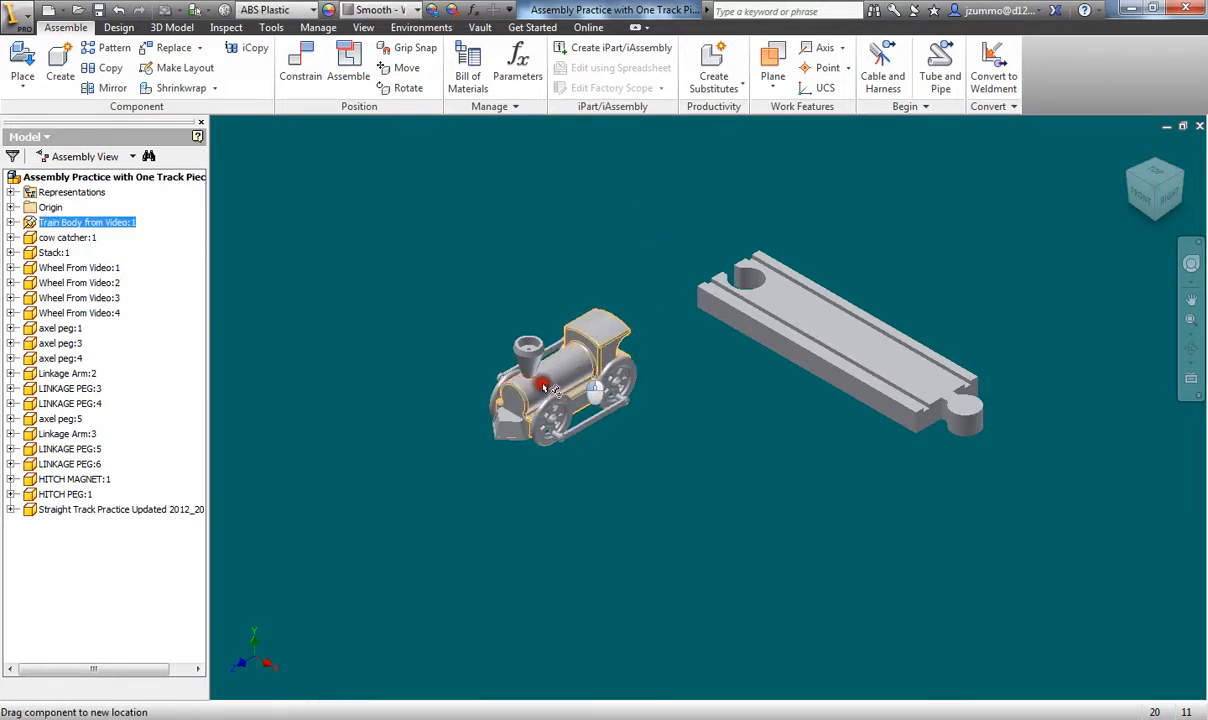
click(804, 333)
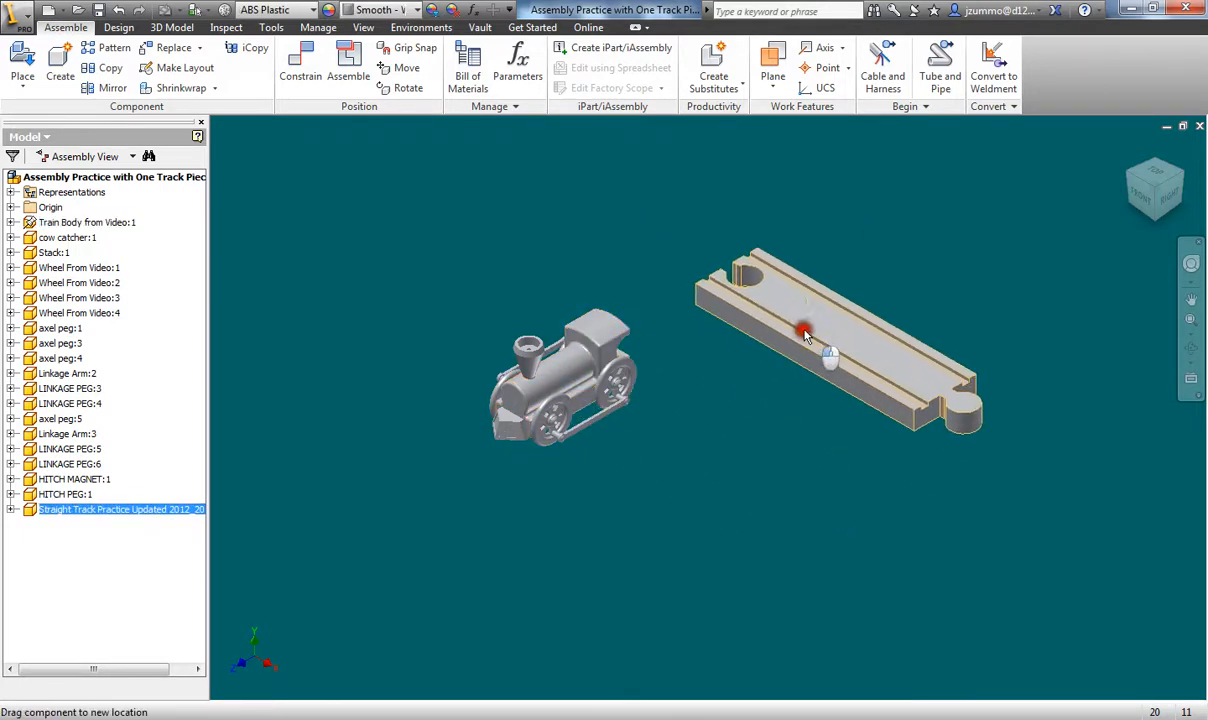
drag(804, 333, 851, 303)
click(752, 413)
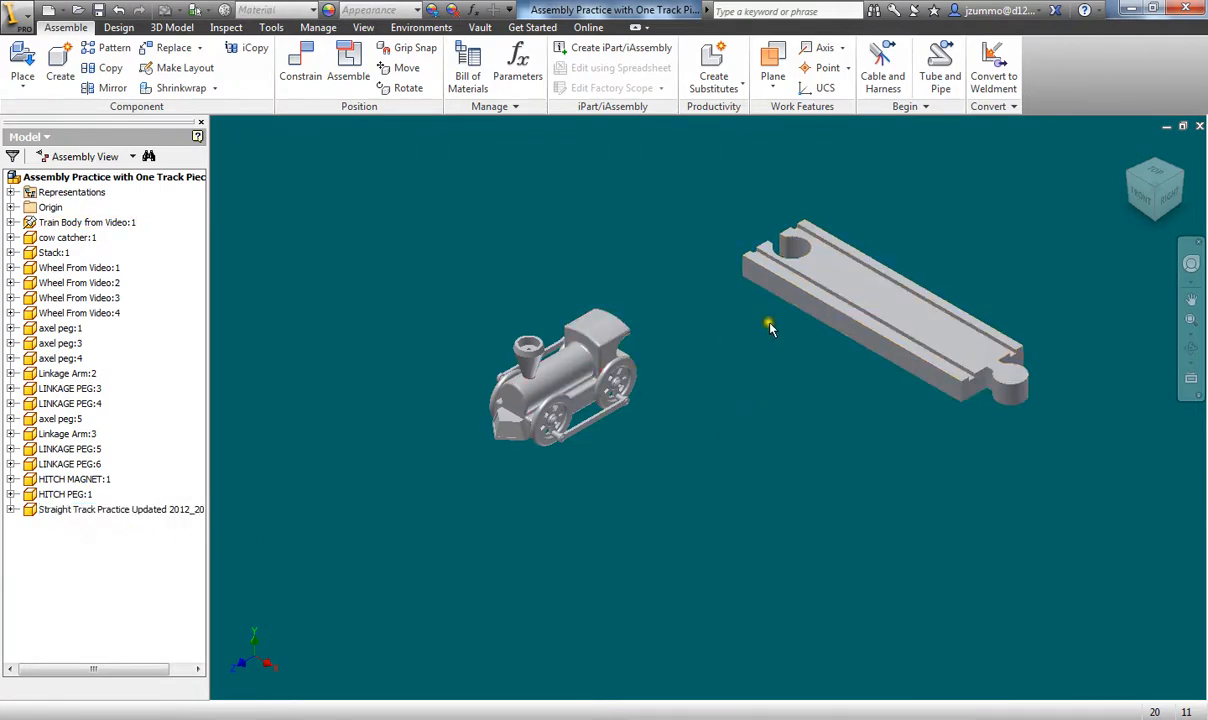
click(545, 355)
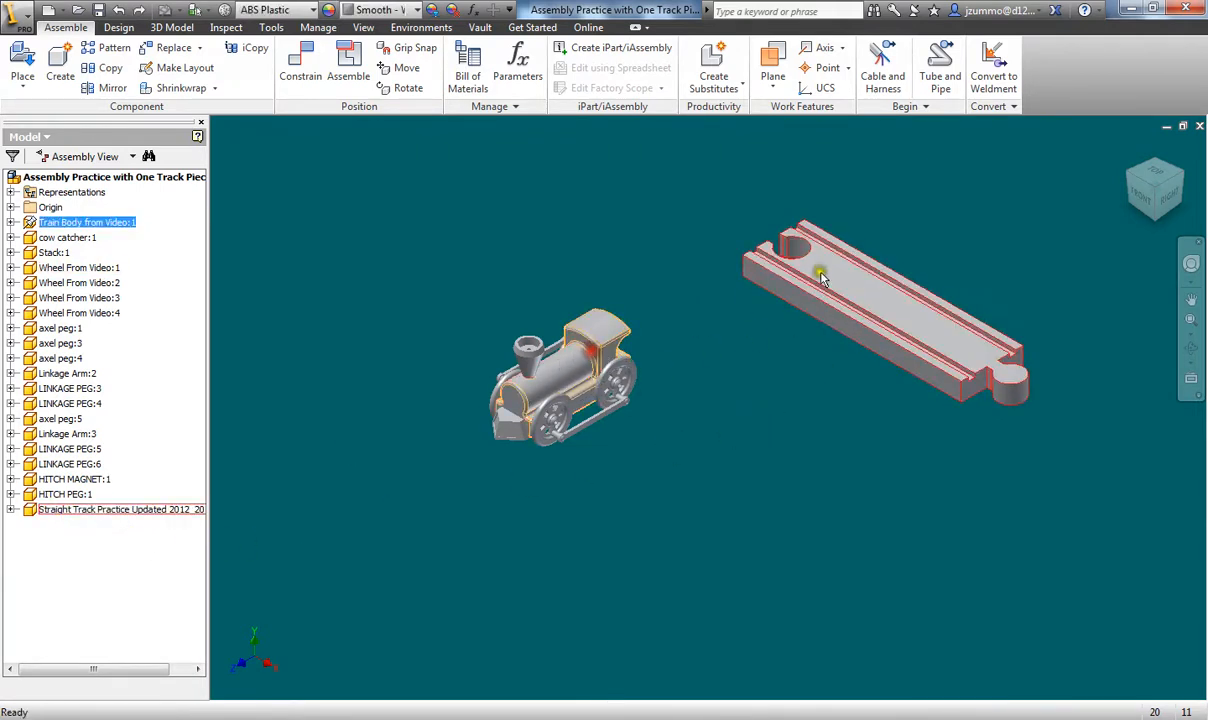
drag(885, 283, 859, 318)
click(755, 418)
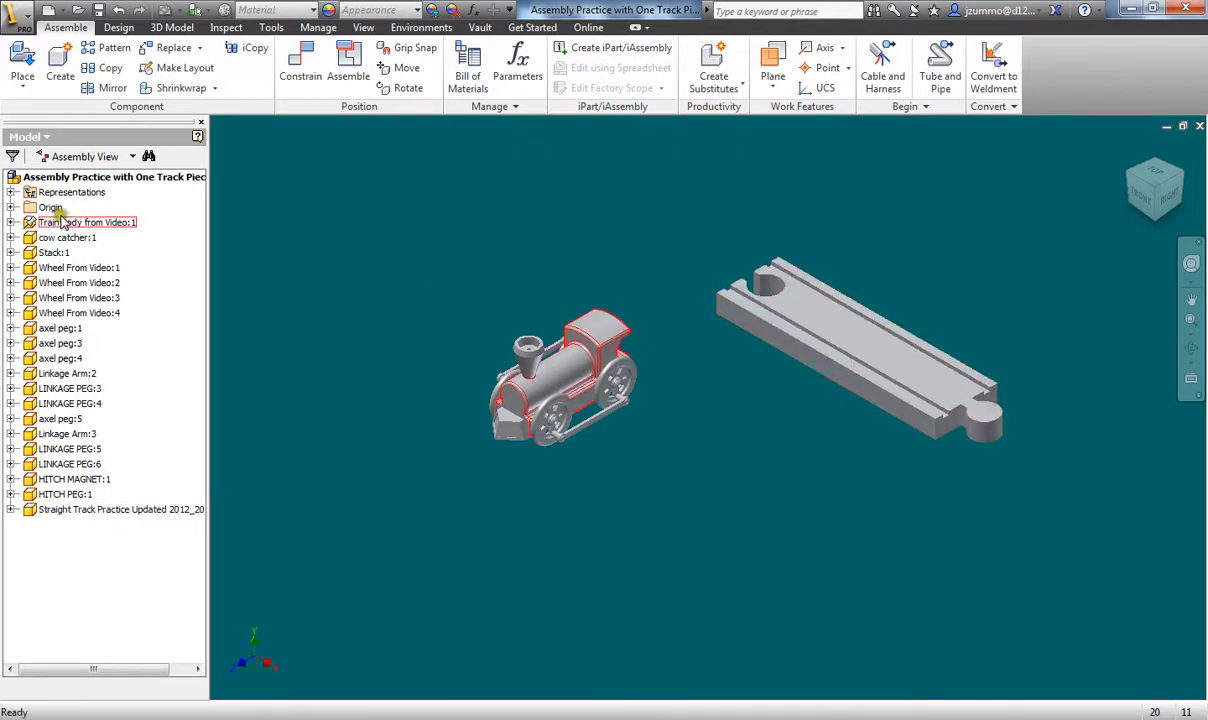
click(615, 330)
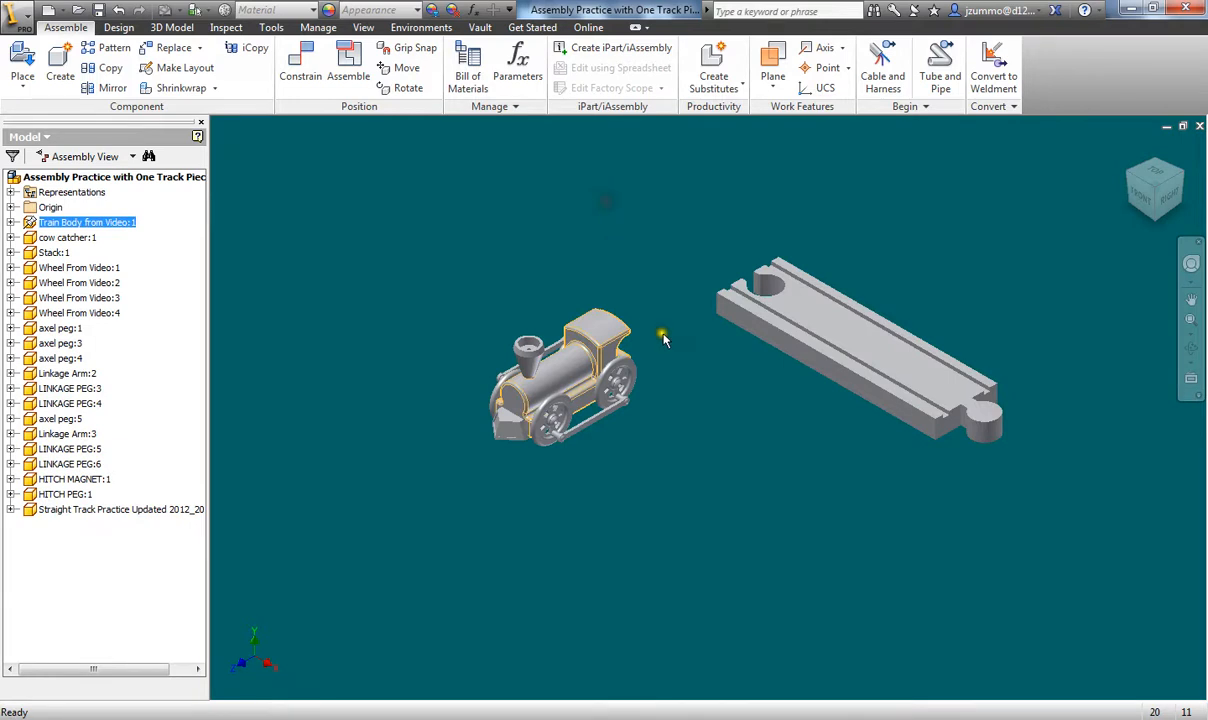
click(661, 444)
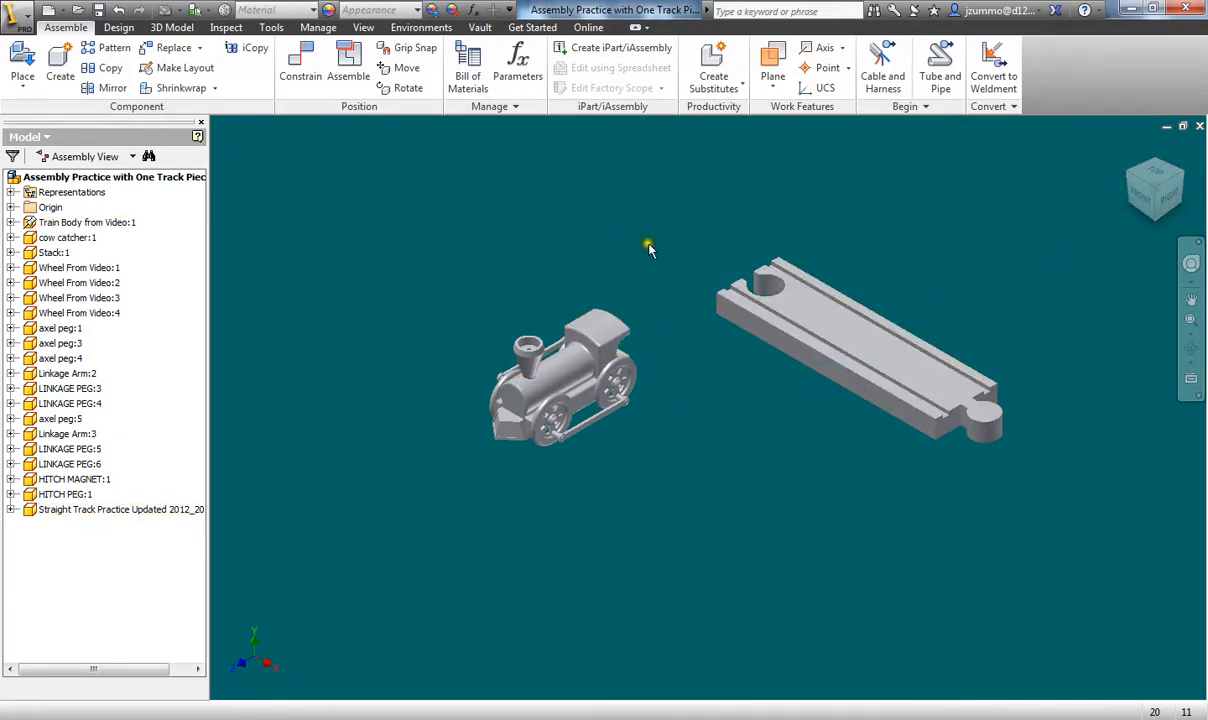
drag(1155, 188, 1147, 193)
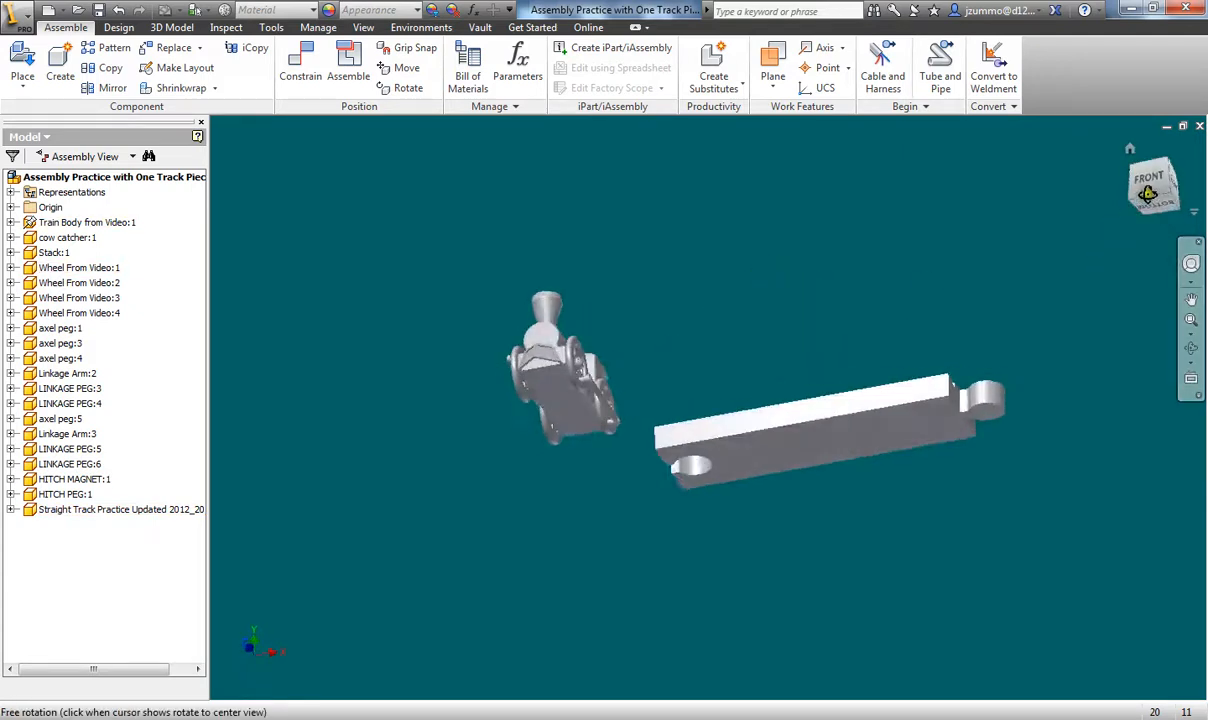
click(1147, 193)
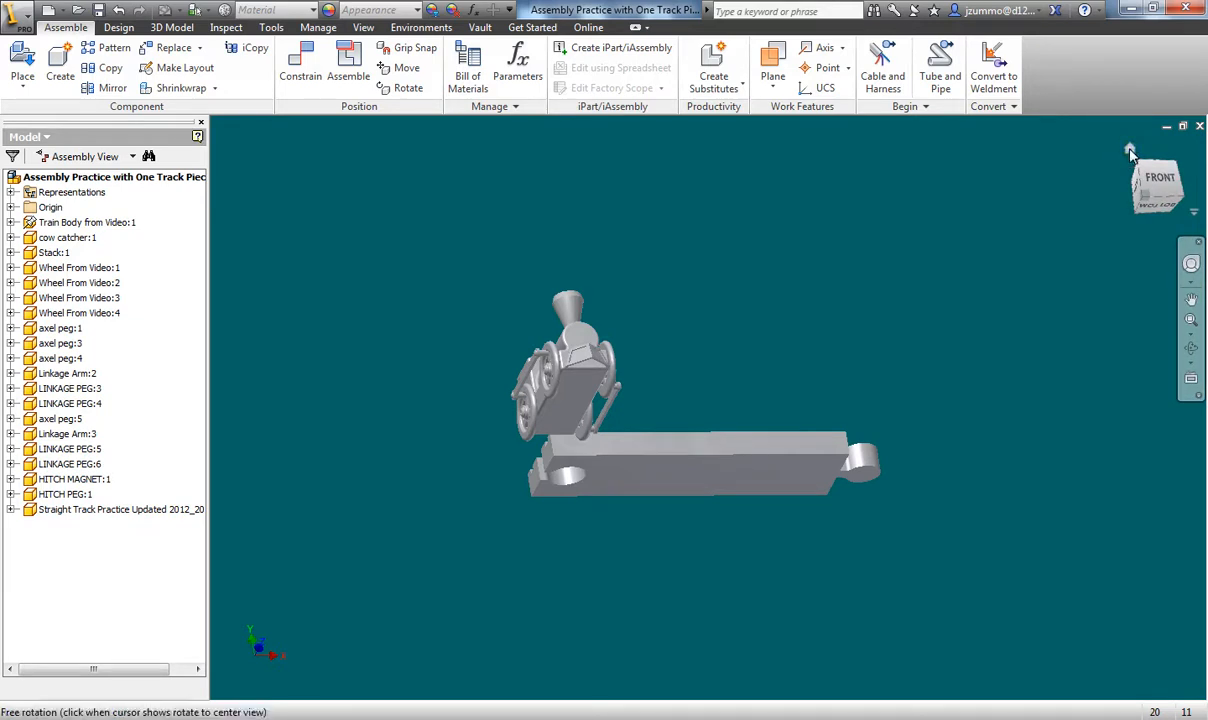
click(1130, 151)
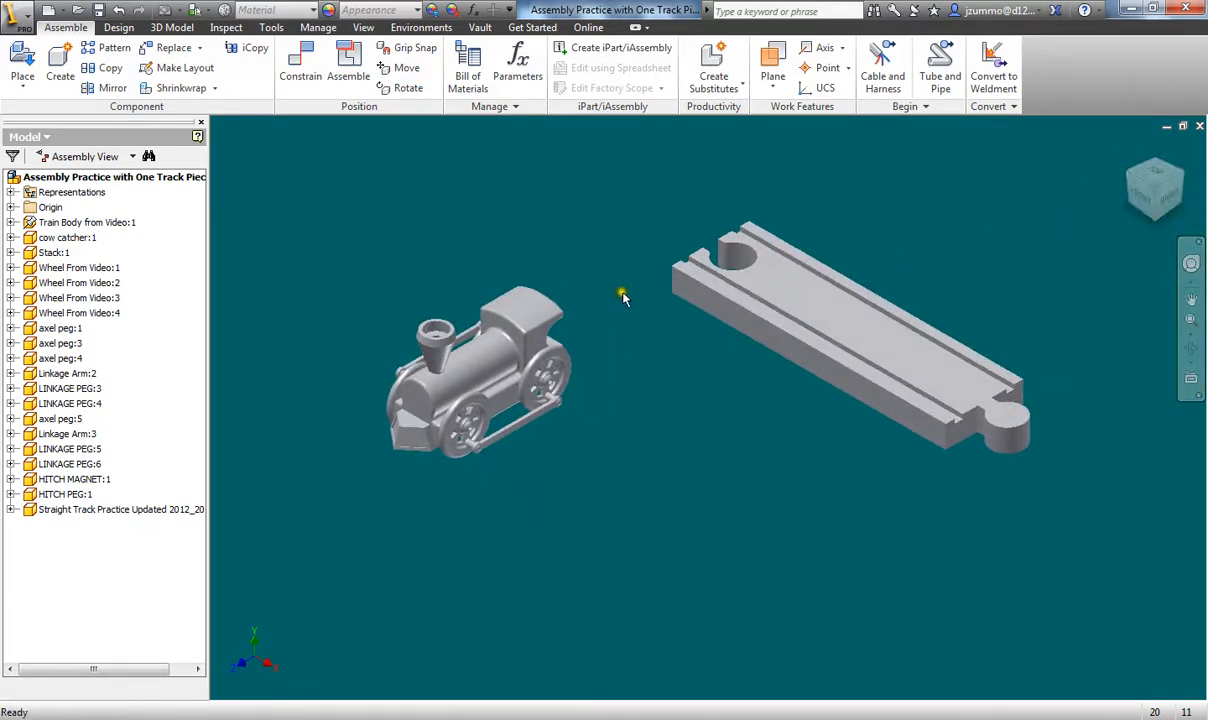
middle_drag(650, 254, 608, 262)
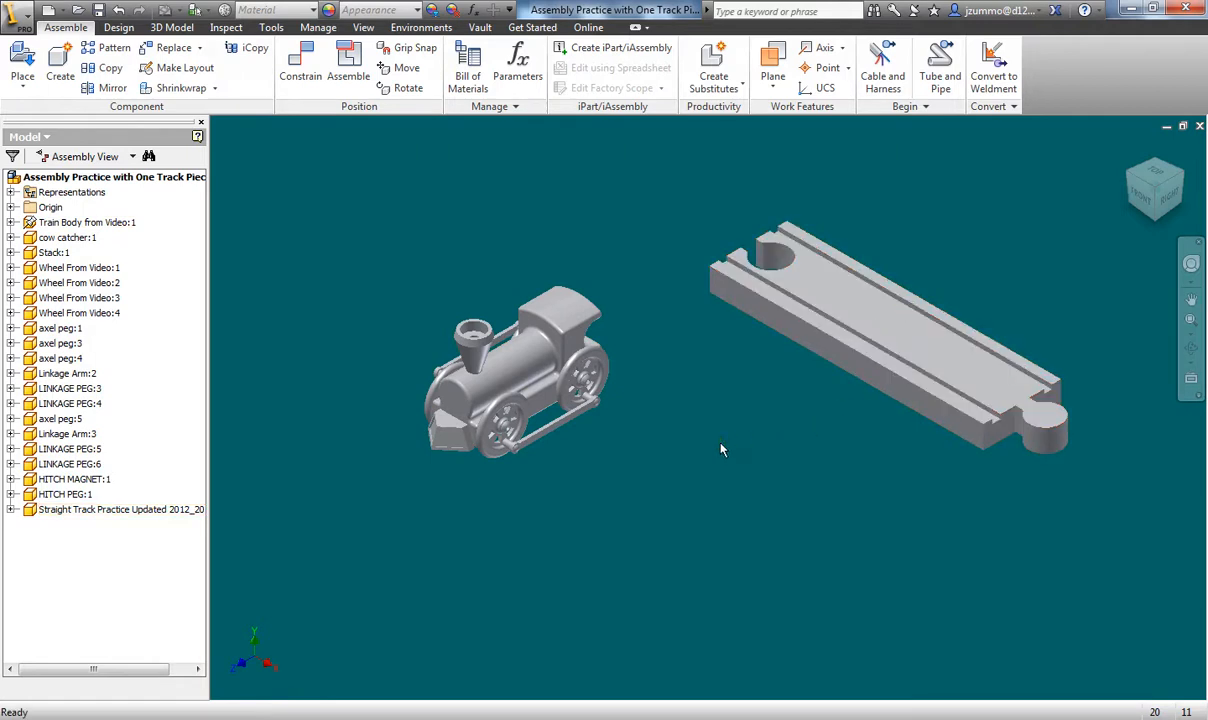
- Start a Mate constraint selecting the track's top face and the train's bottom face
click(300, 80)
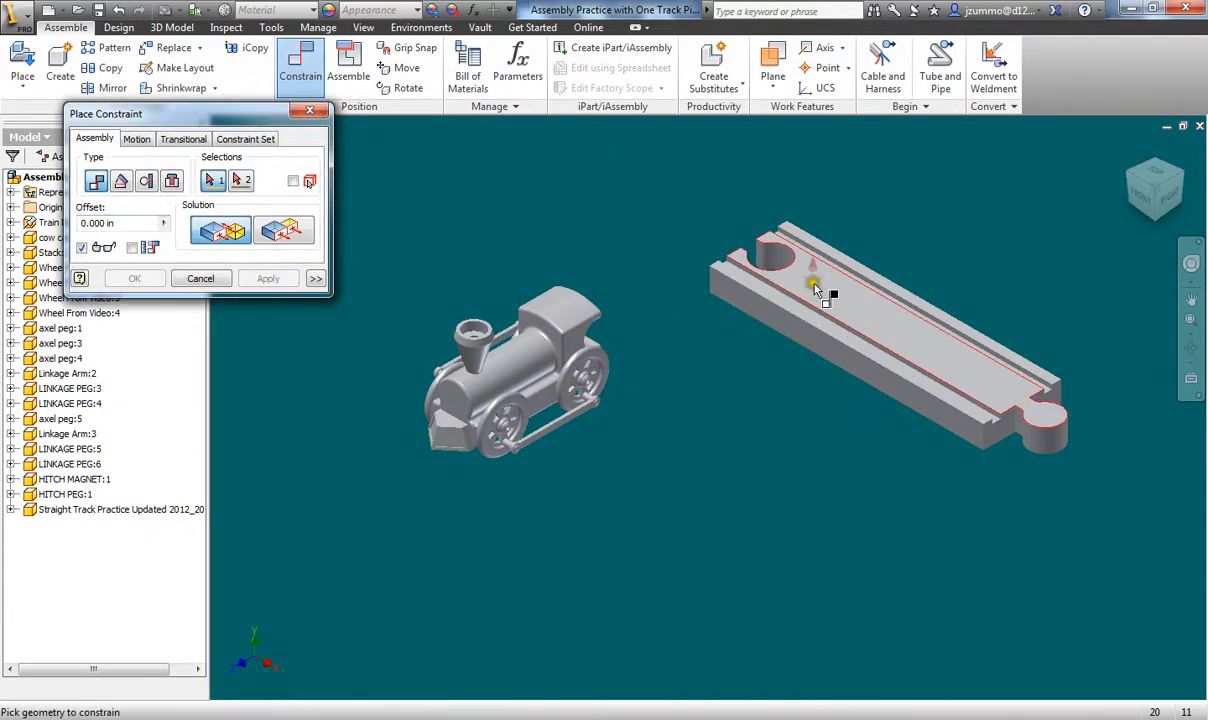
click(880, 322)
shift+middle_drag(607, 491, 623, 256)
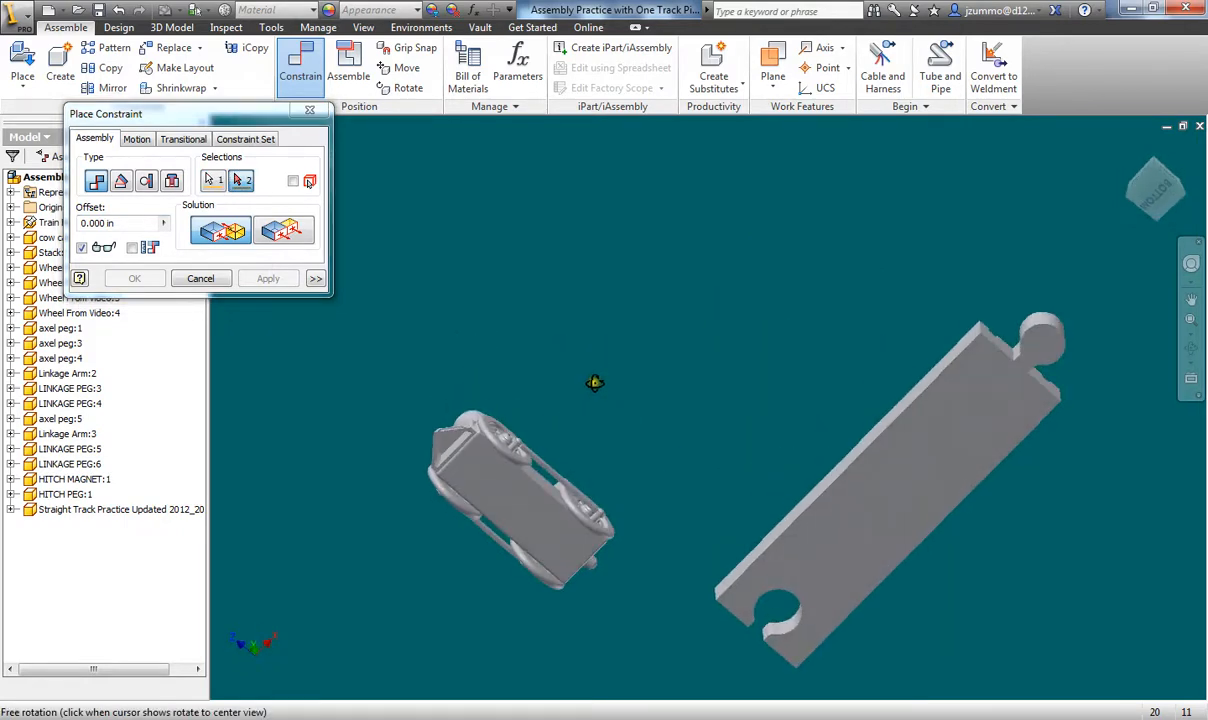
click(505, 500)
shift+middle_drag(505, 500, 811, 350)
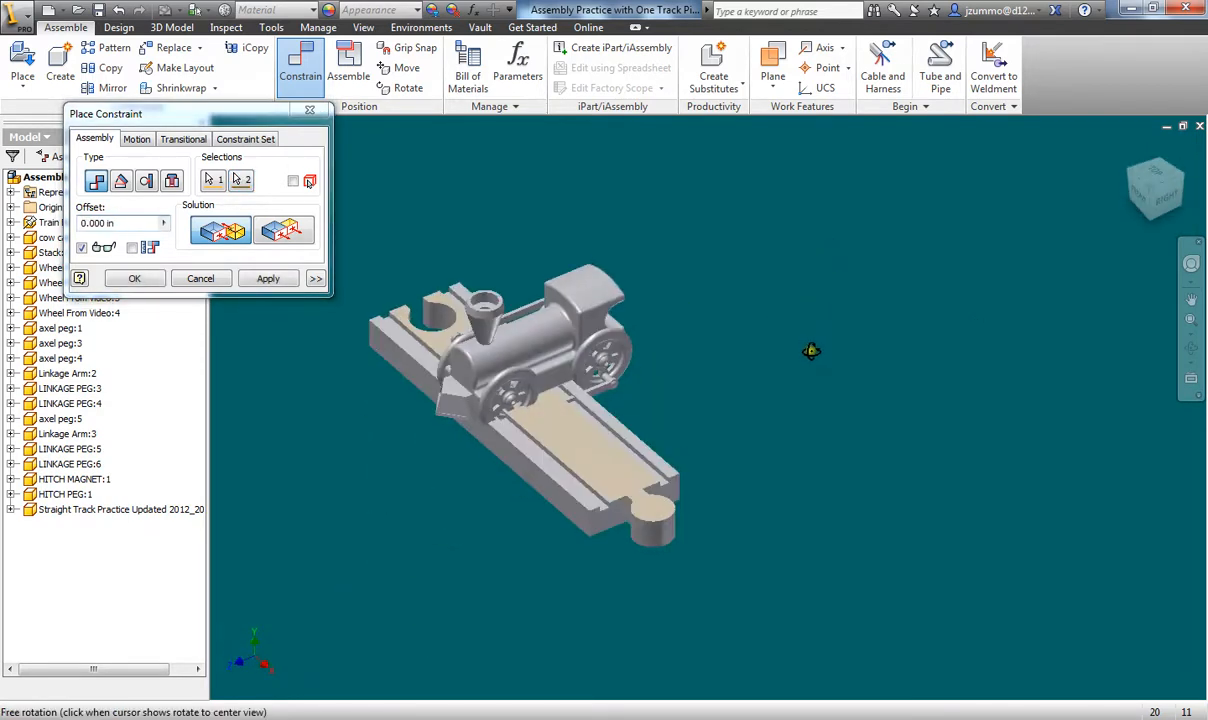
middle_drag(530, 385, 685, 390)
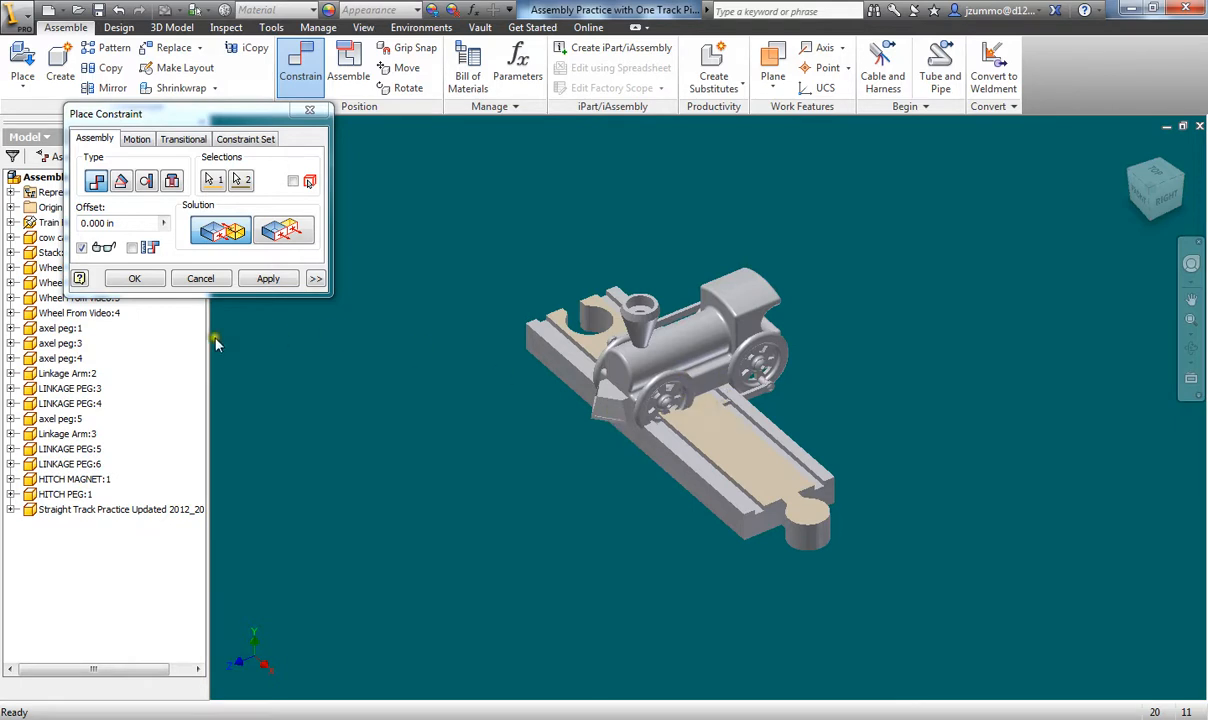
click(1167, 202)
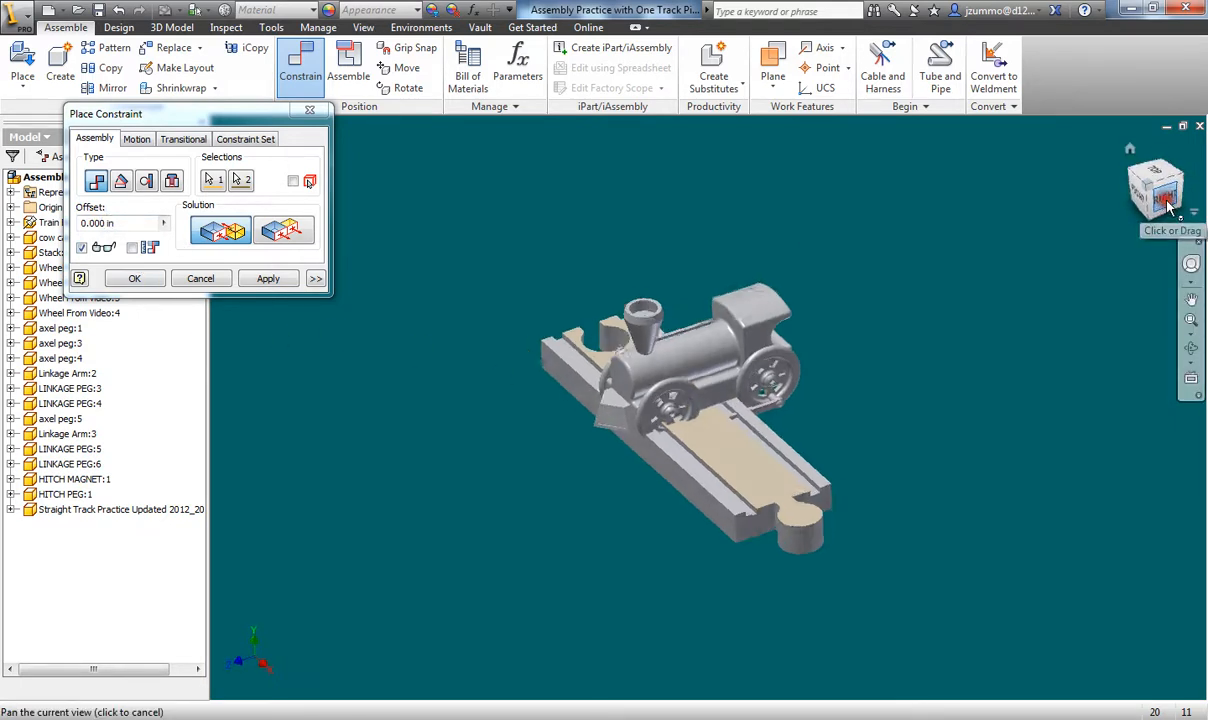
scroll(714, 537, up, 5)
scroll(714, 541, down, 9)
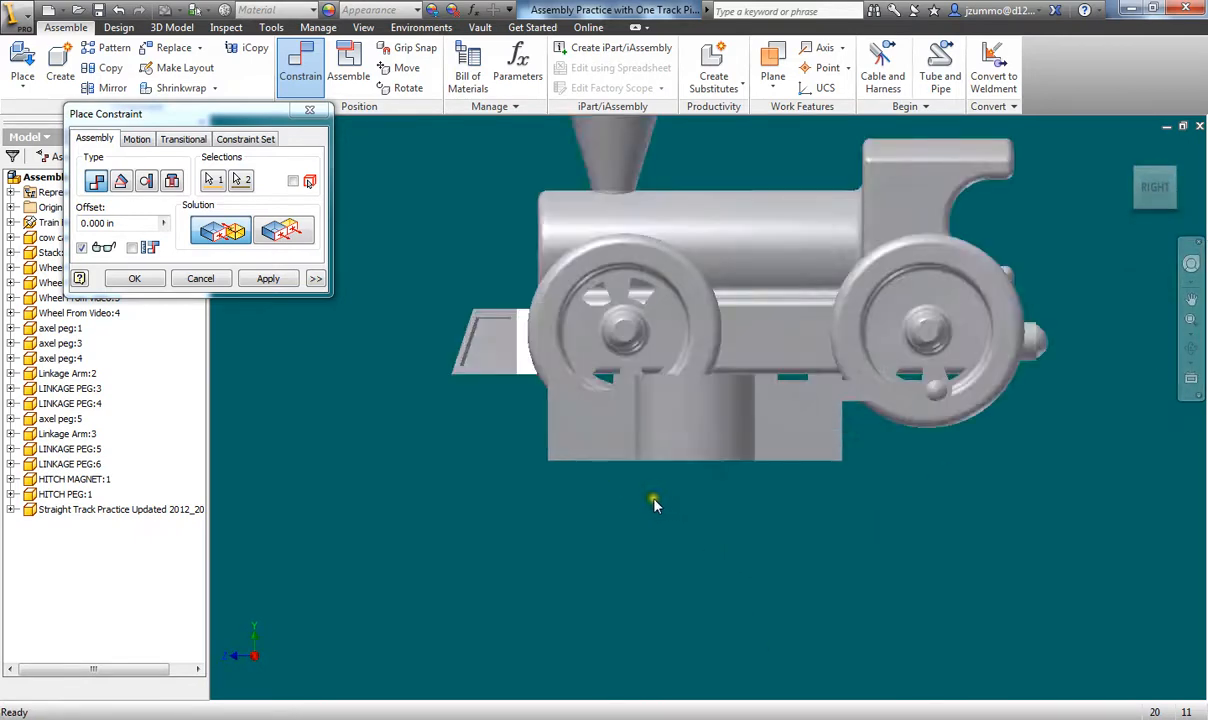
middle_drag(620, 510, 598, 552)
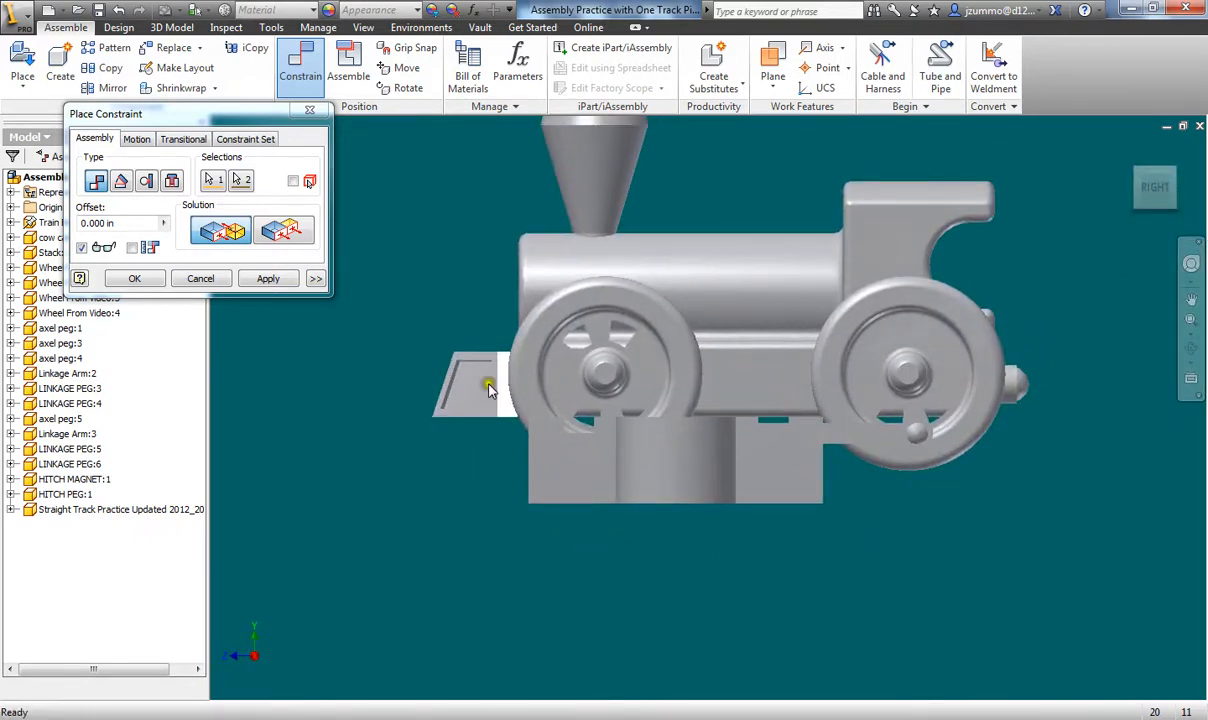
- Set the mate offset to .435 in, apply it, and return to the isometric view
click(109, 223)
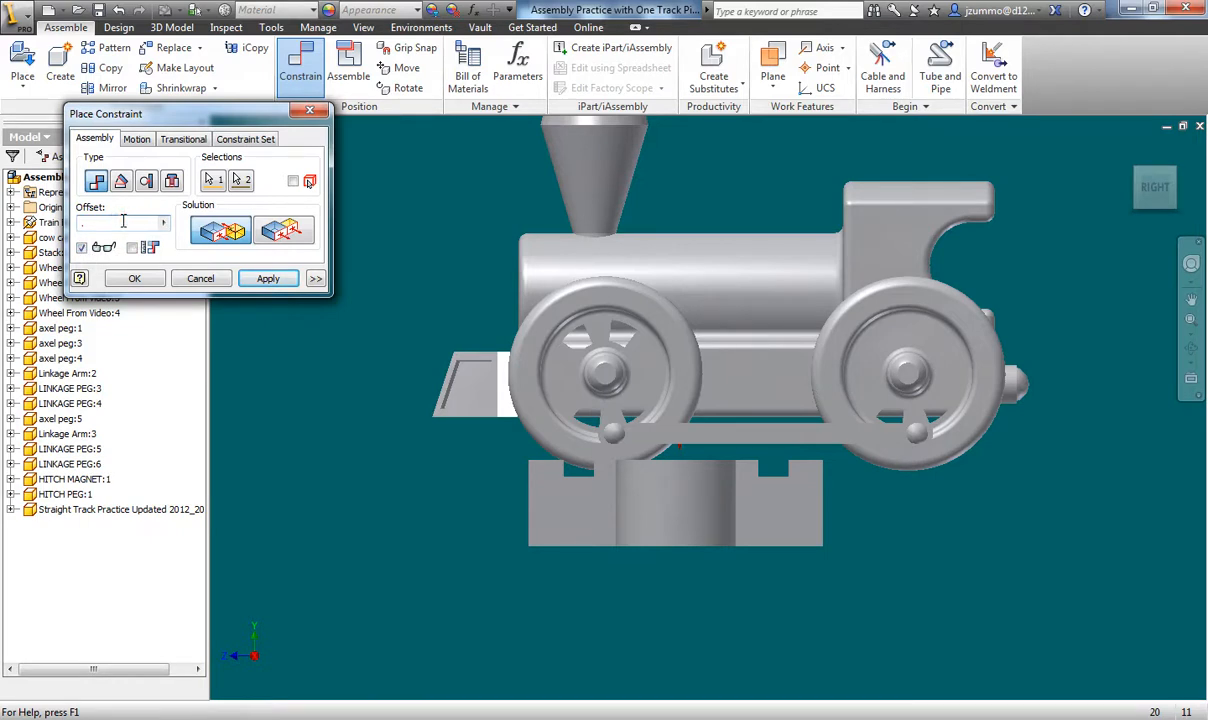
text(5)
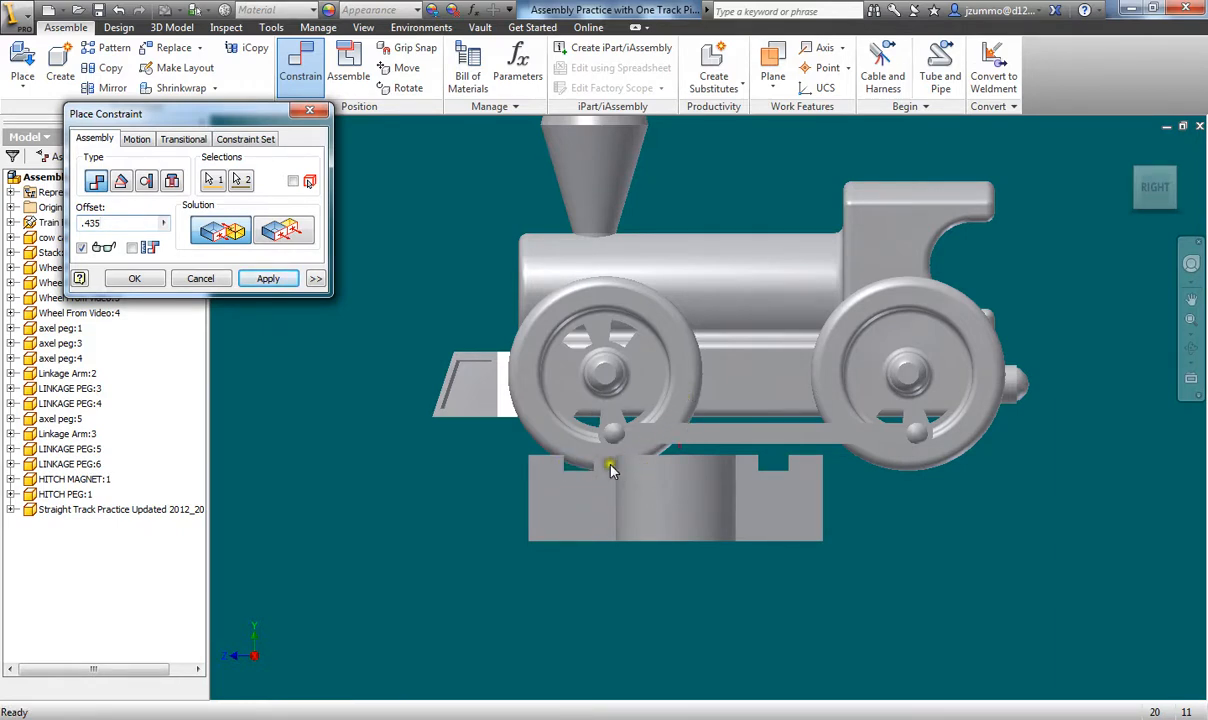
click(267, 281)
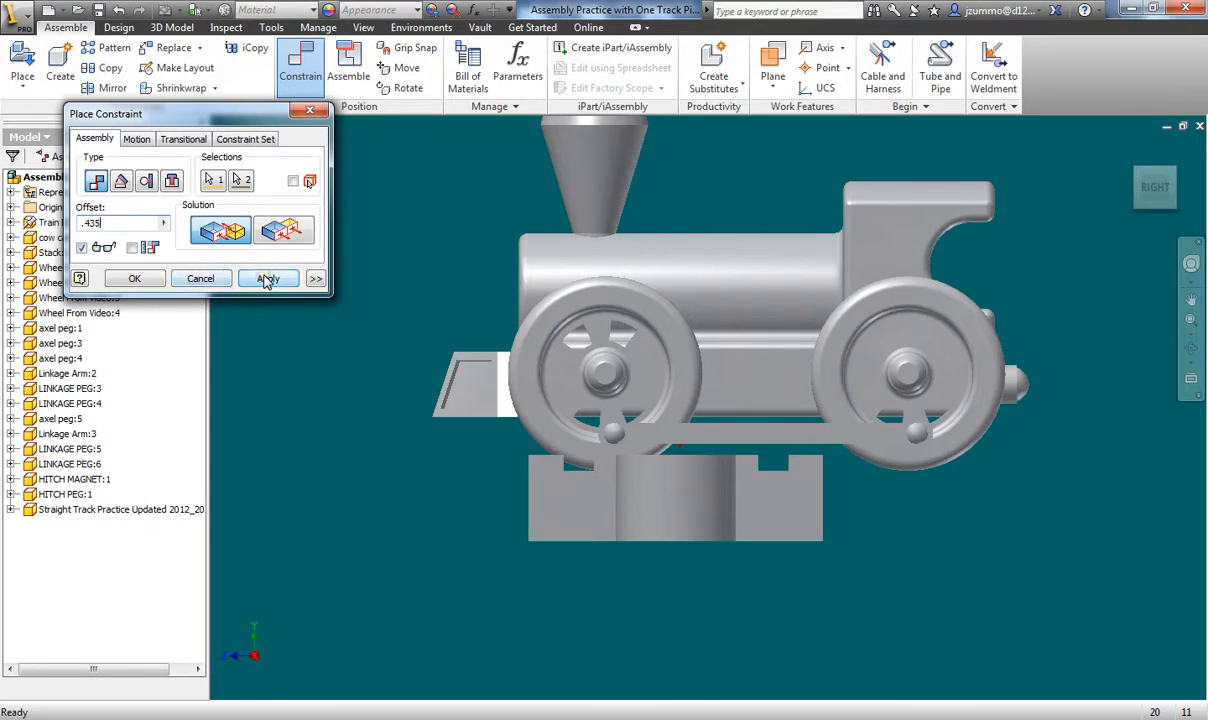
click(267, 281)
click(200, 279)
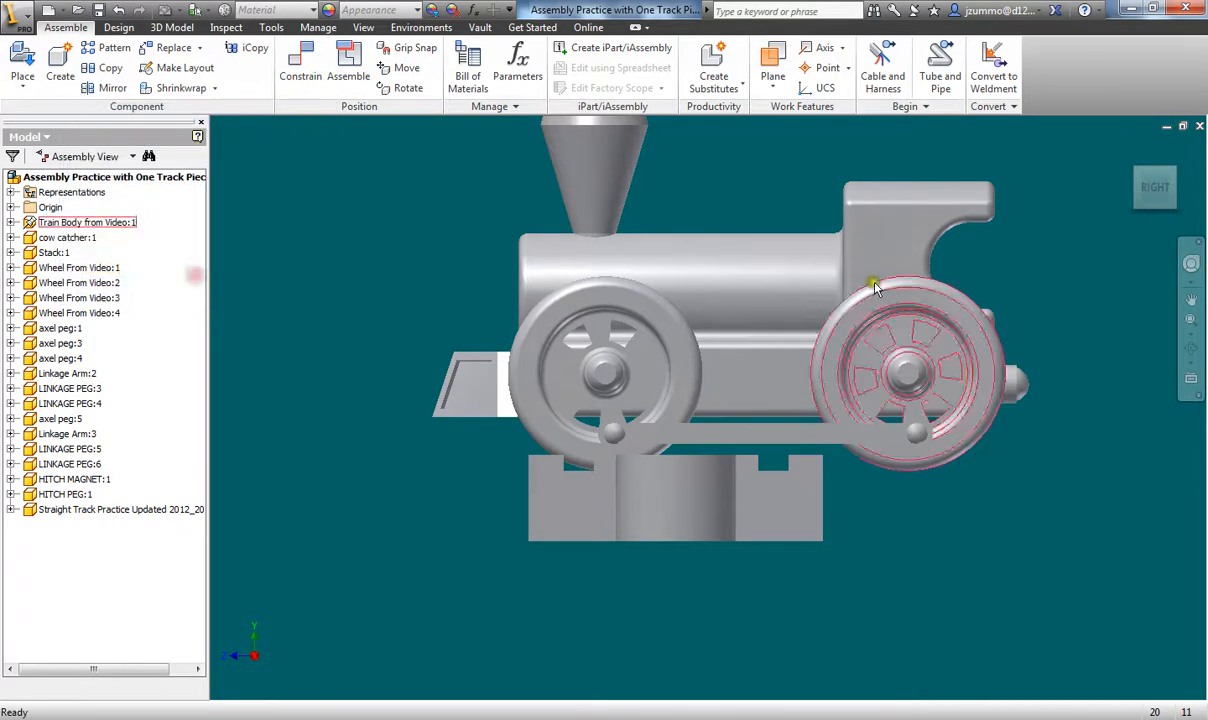
click(1128, 152)
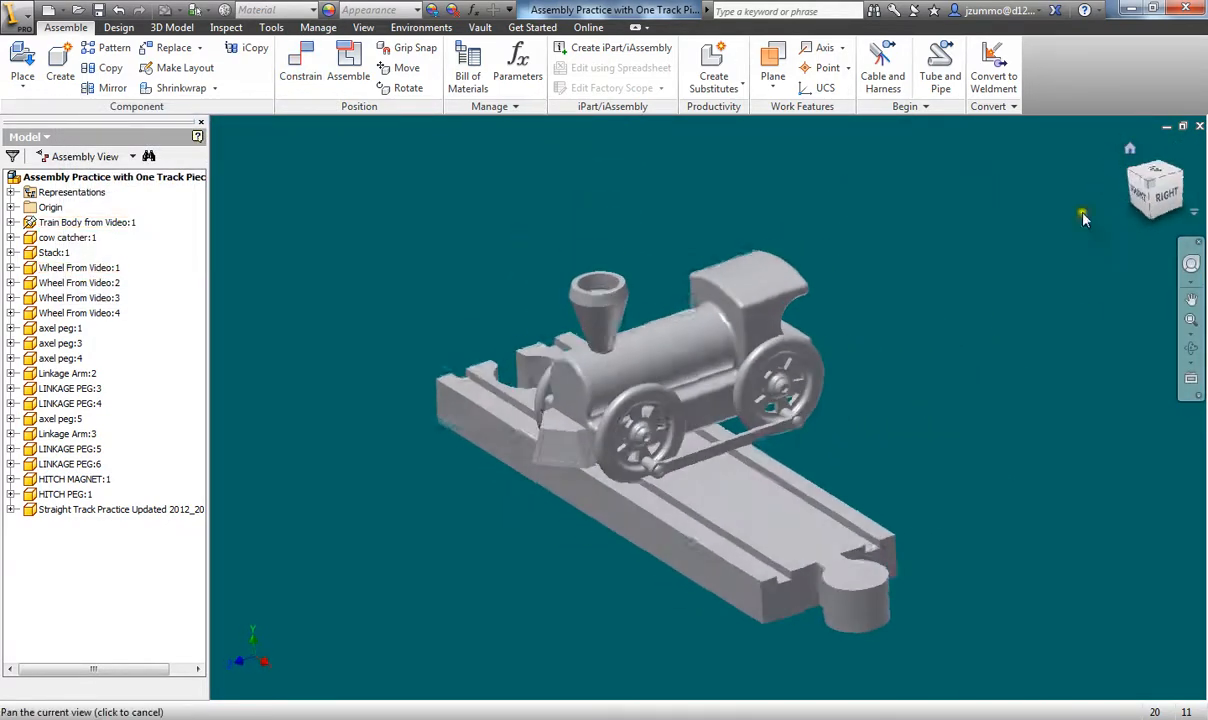
click(714, 322)
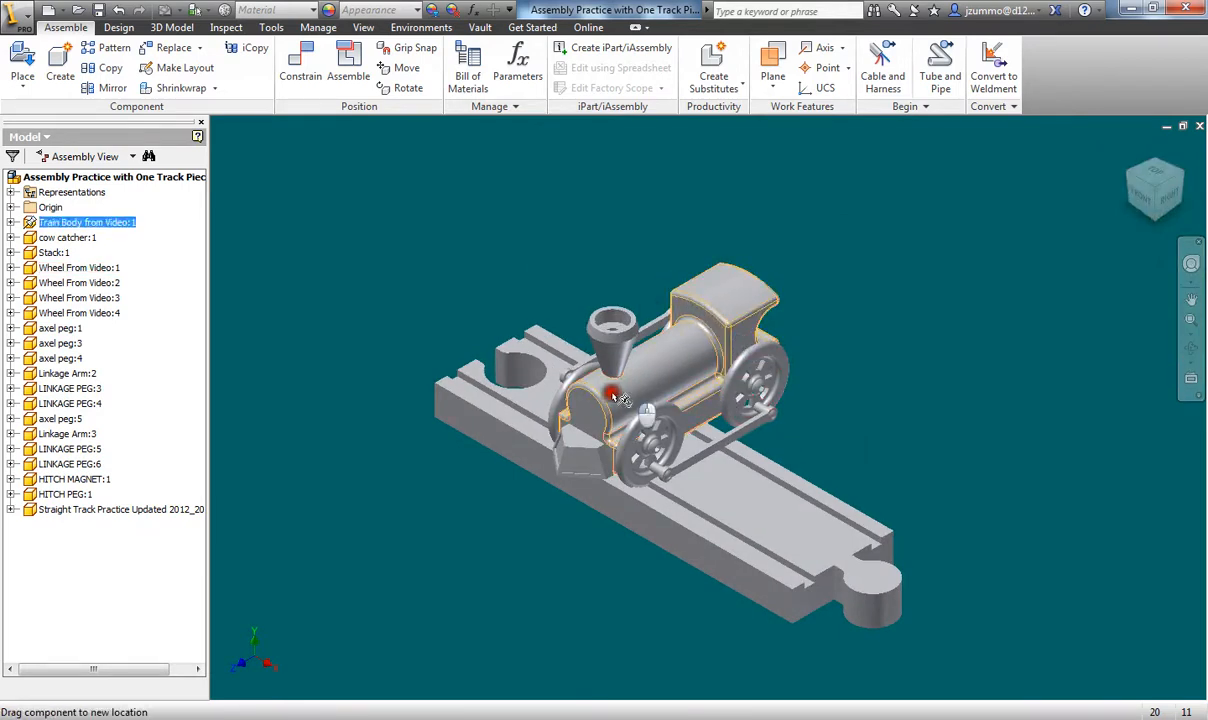
click(543, 524)
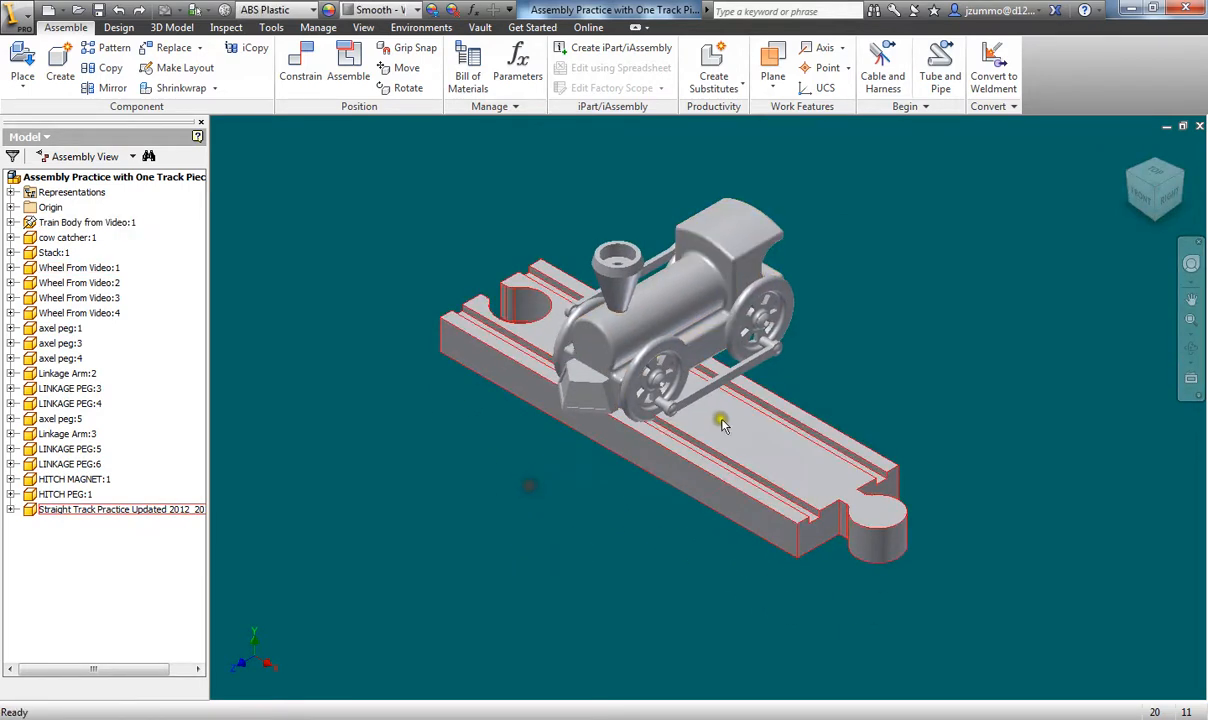
- Start a new Mate constraint between the front wheel's rim face and the rail edge
click(285, 50)
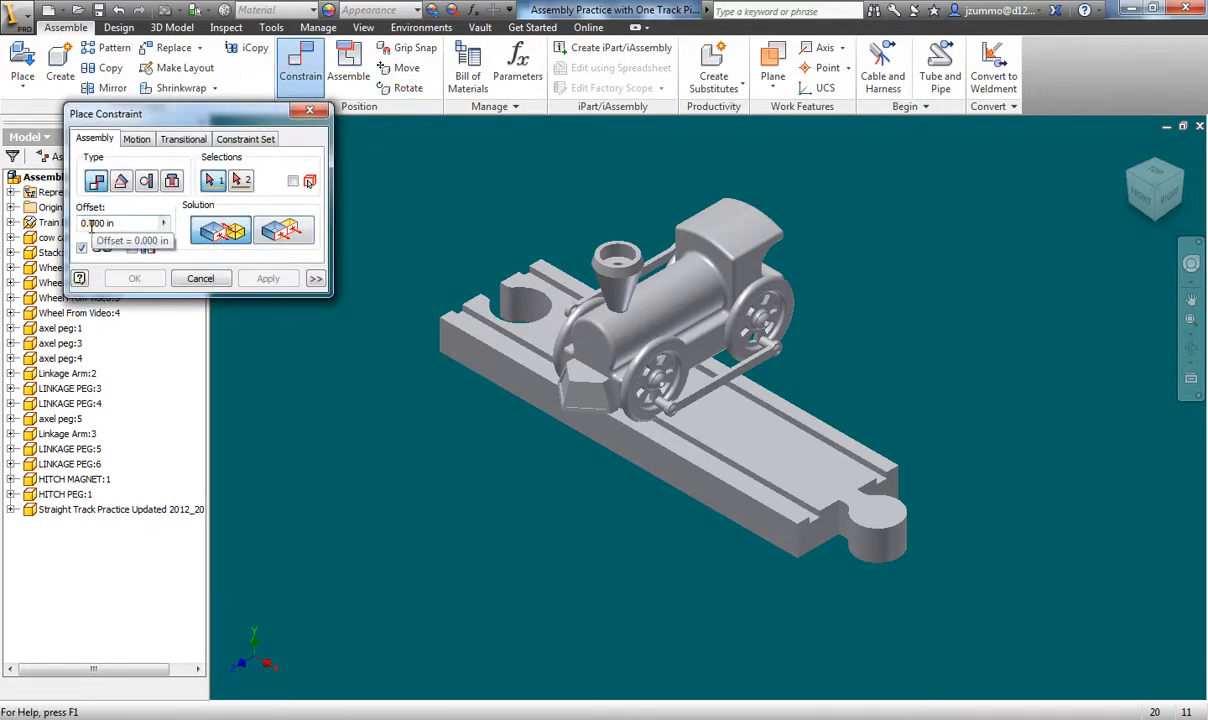
scroll(723, 410, down, 5)
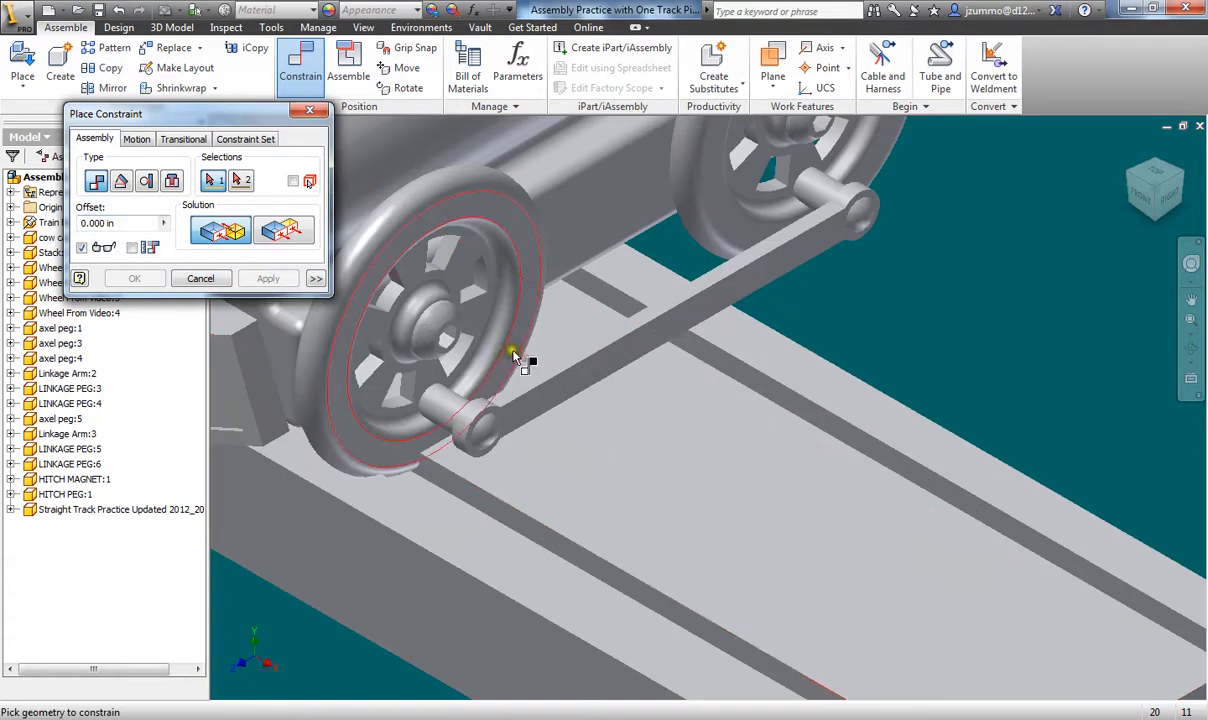
scroll(522, 335, down, 2)
scroll(540, 310, up, 4)
scroll(545, 315, down, 2)
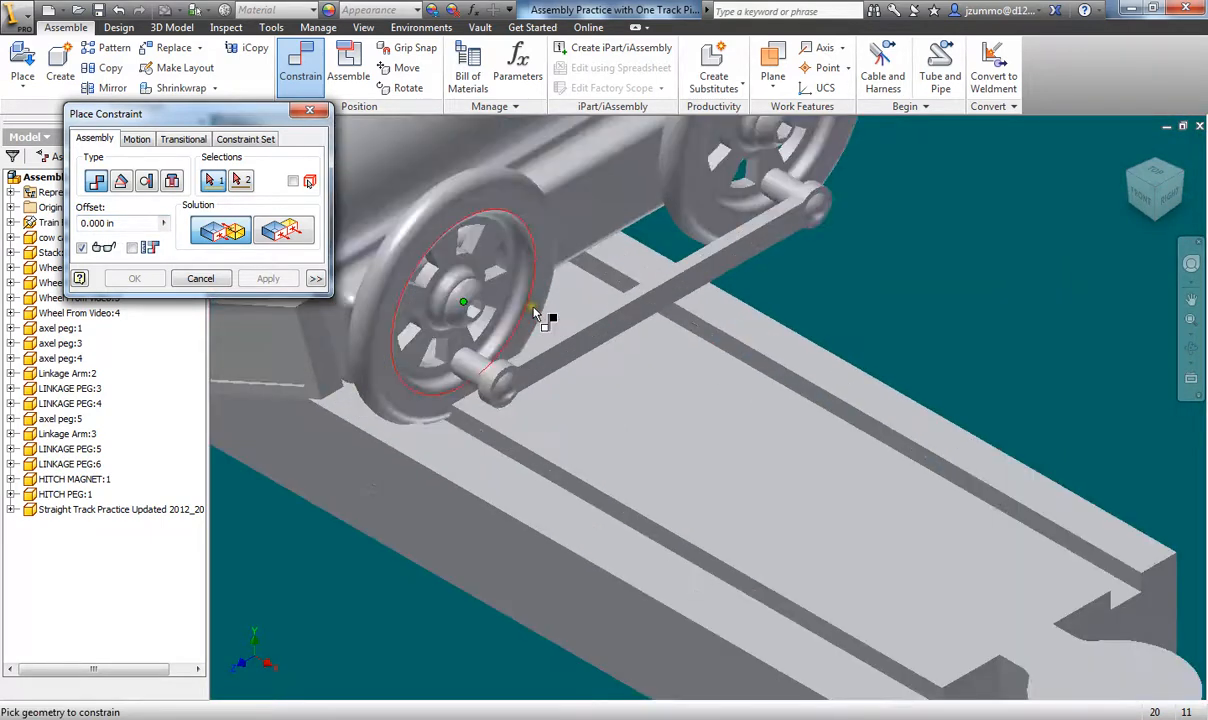
scroll(535, 313, down, 3)
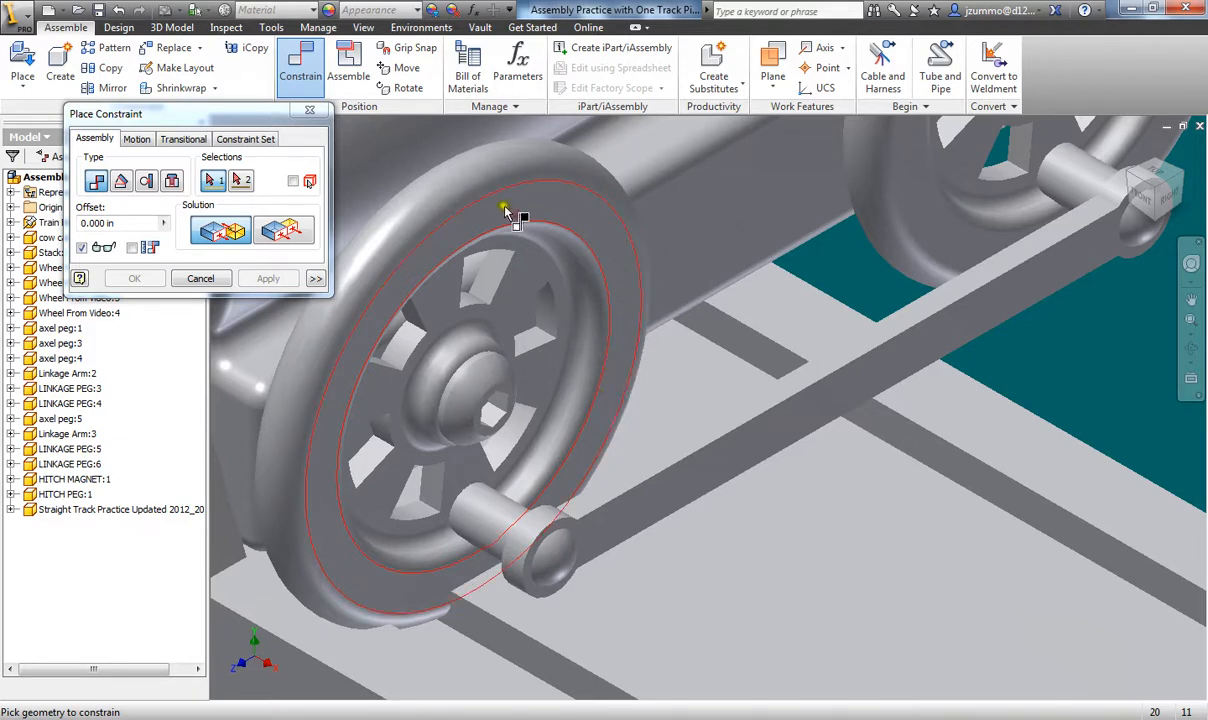
click(615, 268)
scroll(687, 450, up, 2)
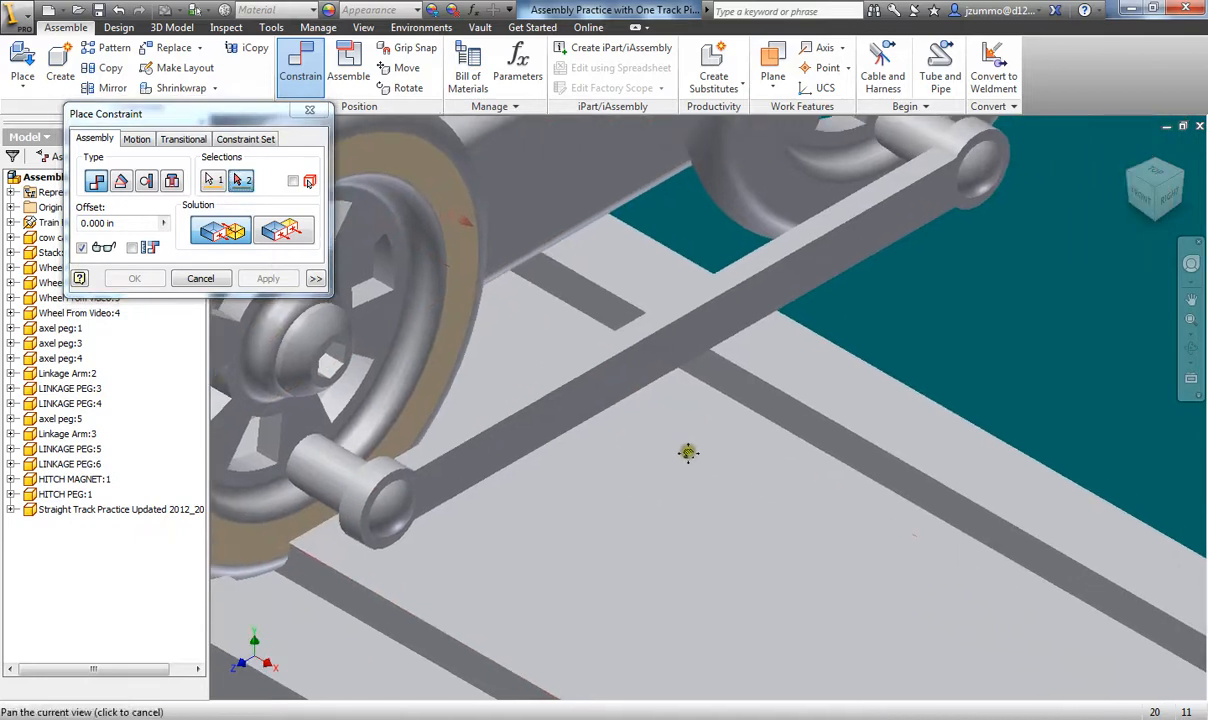
click(818, 435)
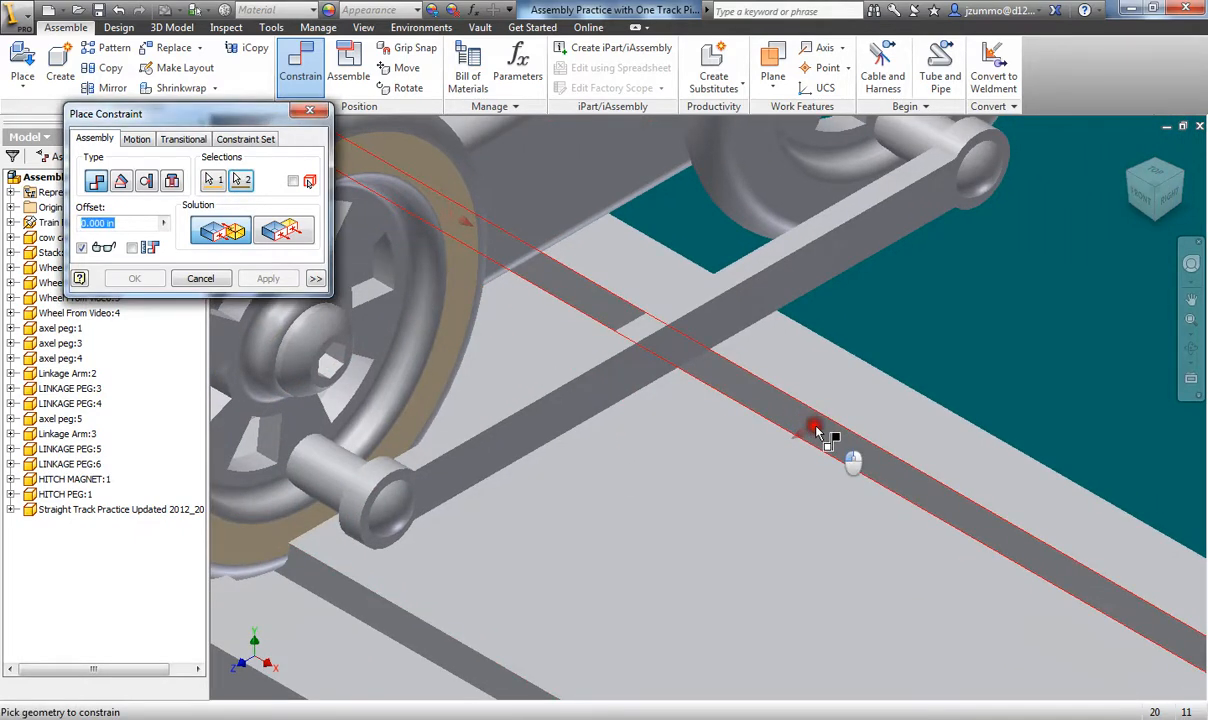
scroll(822, 435, down, 6)
scroll(740, 446, up, 5)
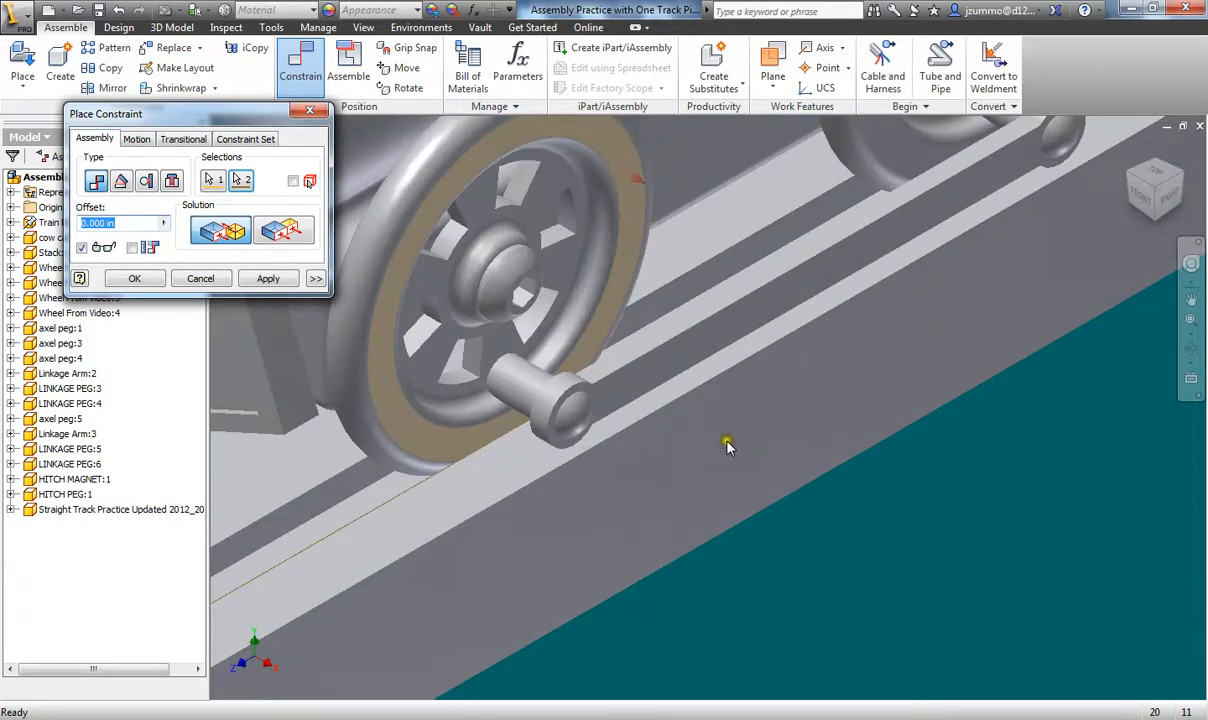
scroll(622, 430, down, 3)
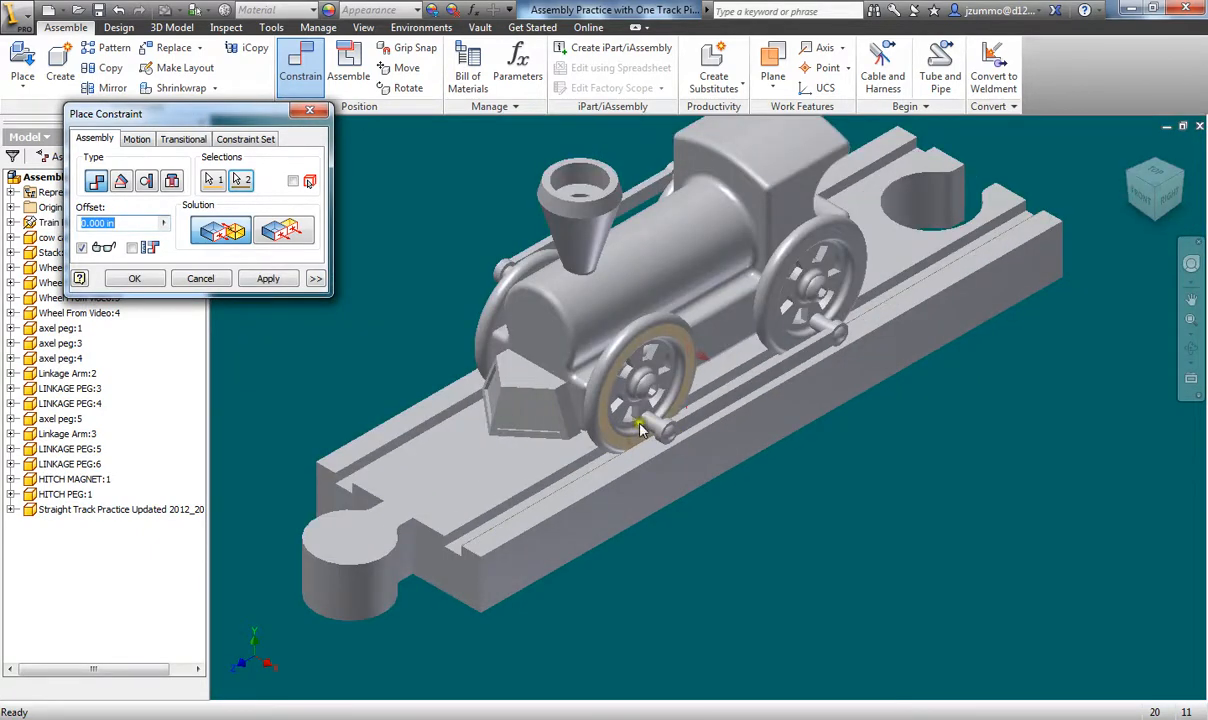
- Apply the wheel-to-rail mate with a 0.050 in offset and close the dialog
click(1142, 197)
scroll(722, 485, up, 5)
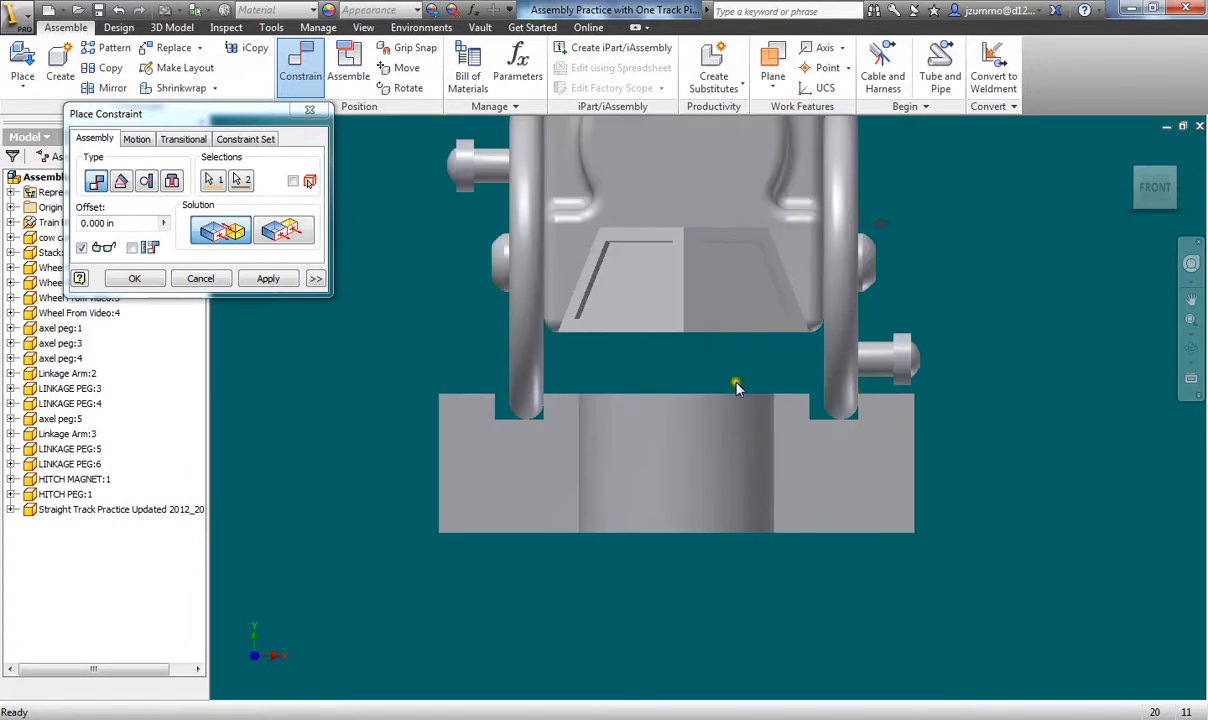
scroll(722, 410, down, 2)
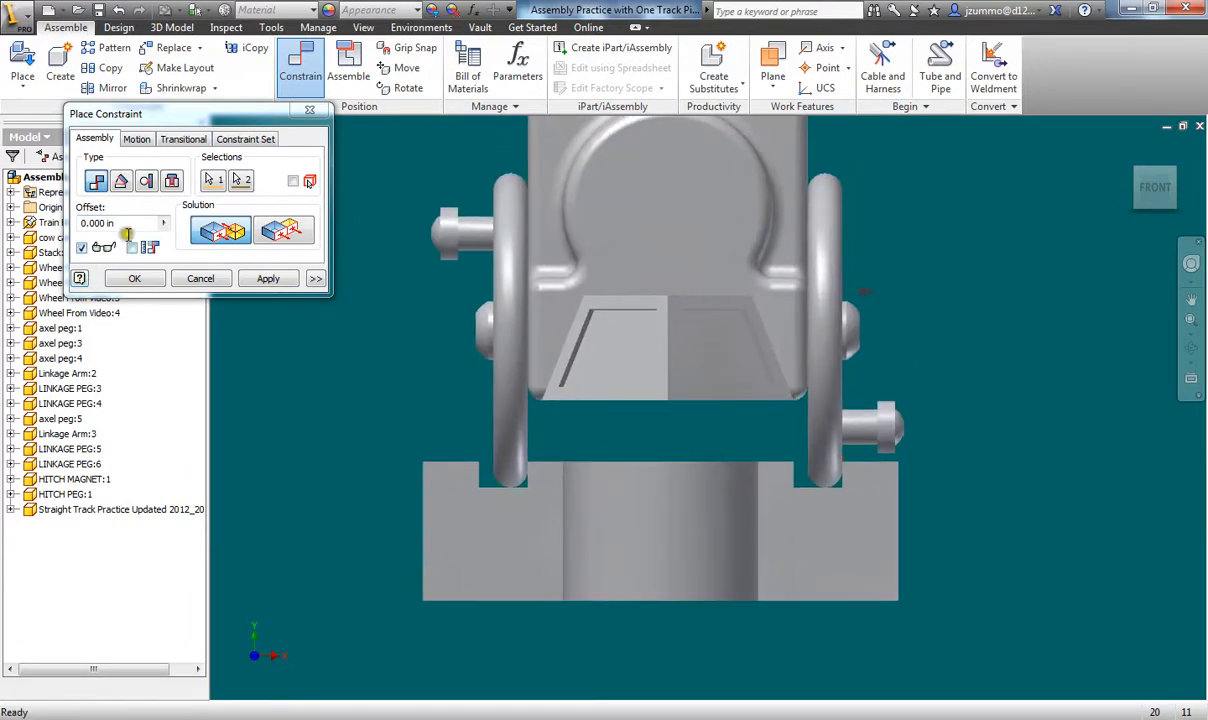
click(105, 224)
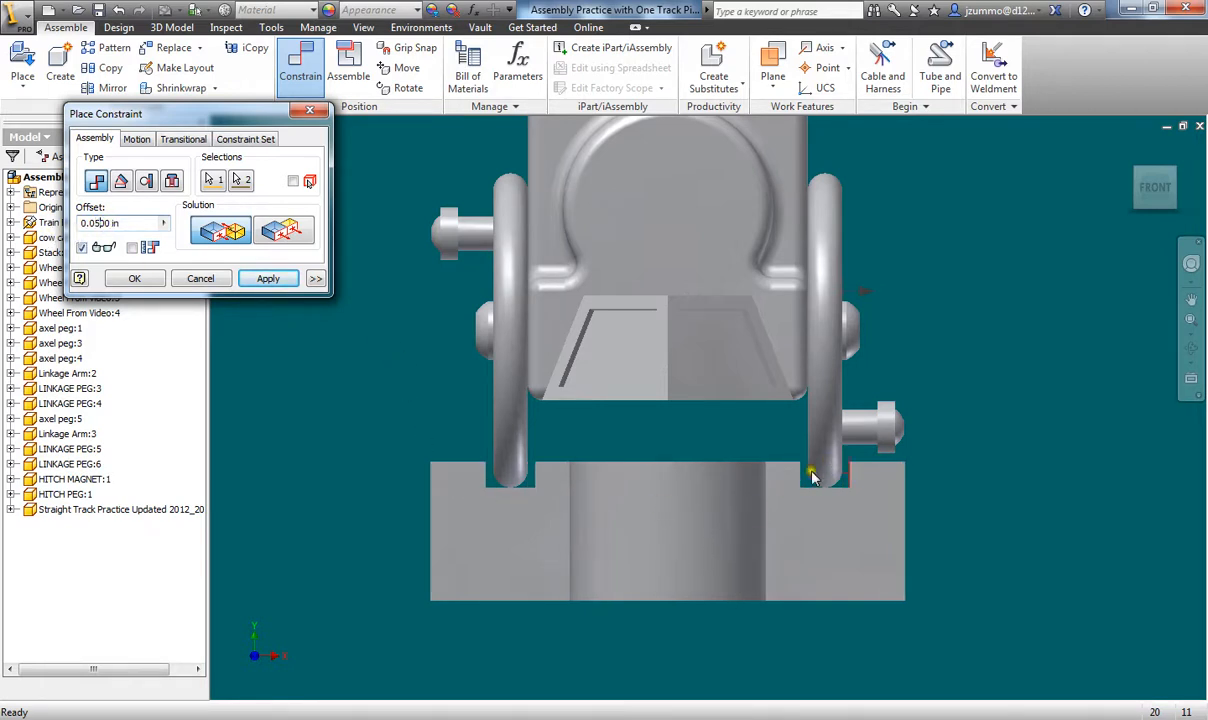
click(263, 280)
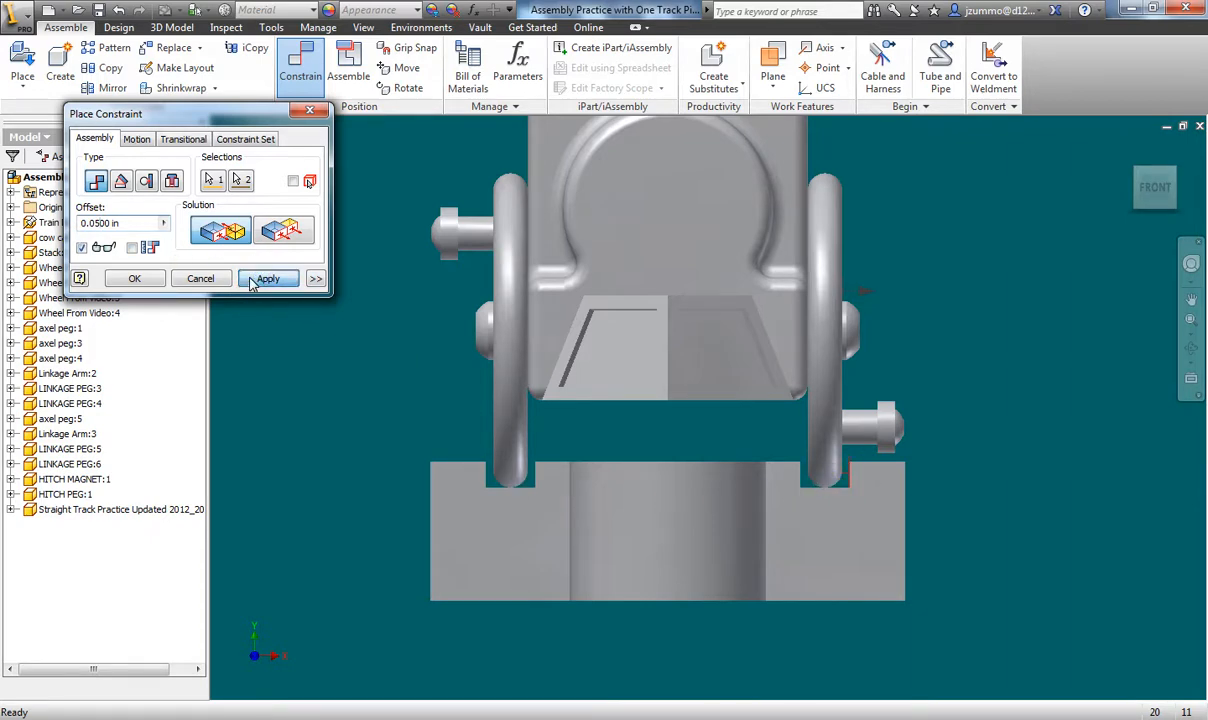
click(198, 278)
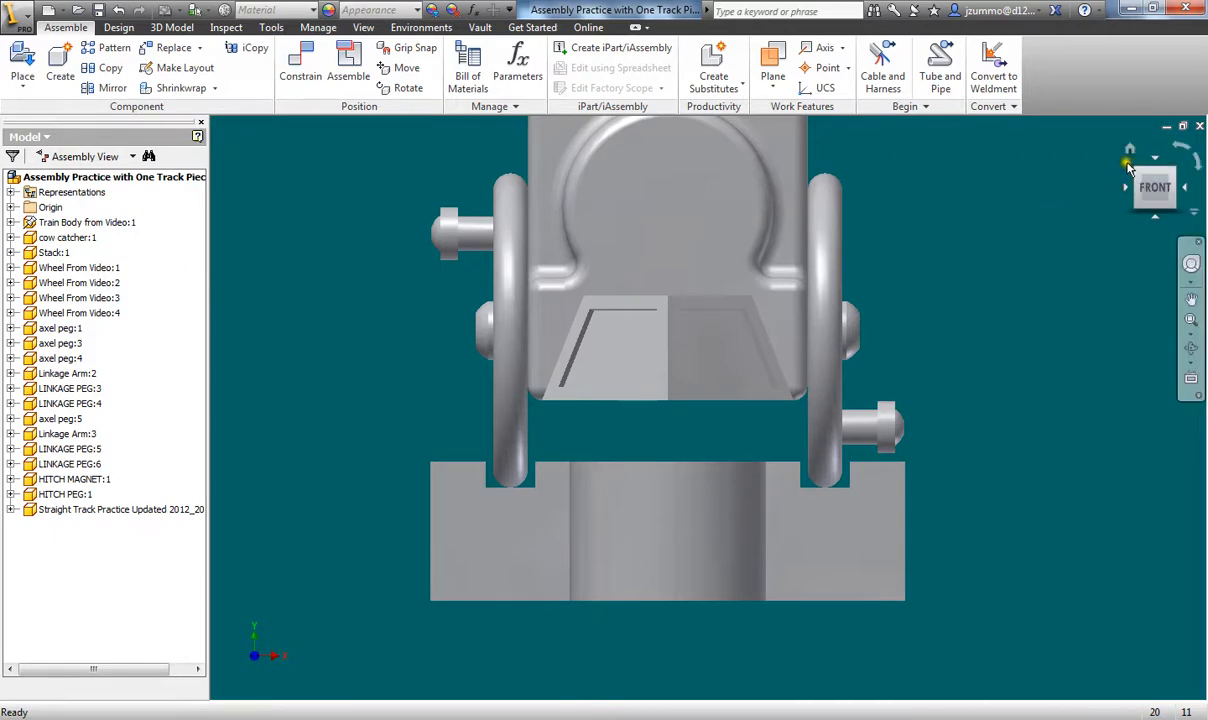
- From the isometric Home view, slide the track lengthwise under the train
click(1129, 156)
middle_drag(667, 491, 620, 458)
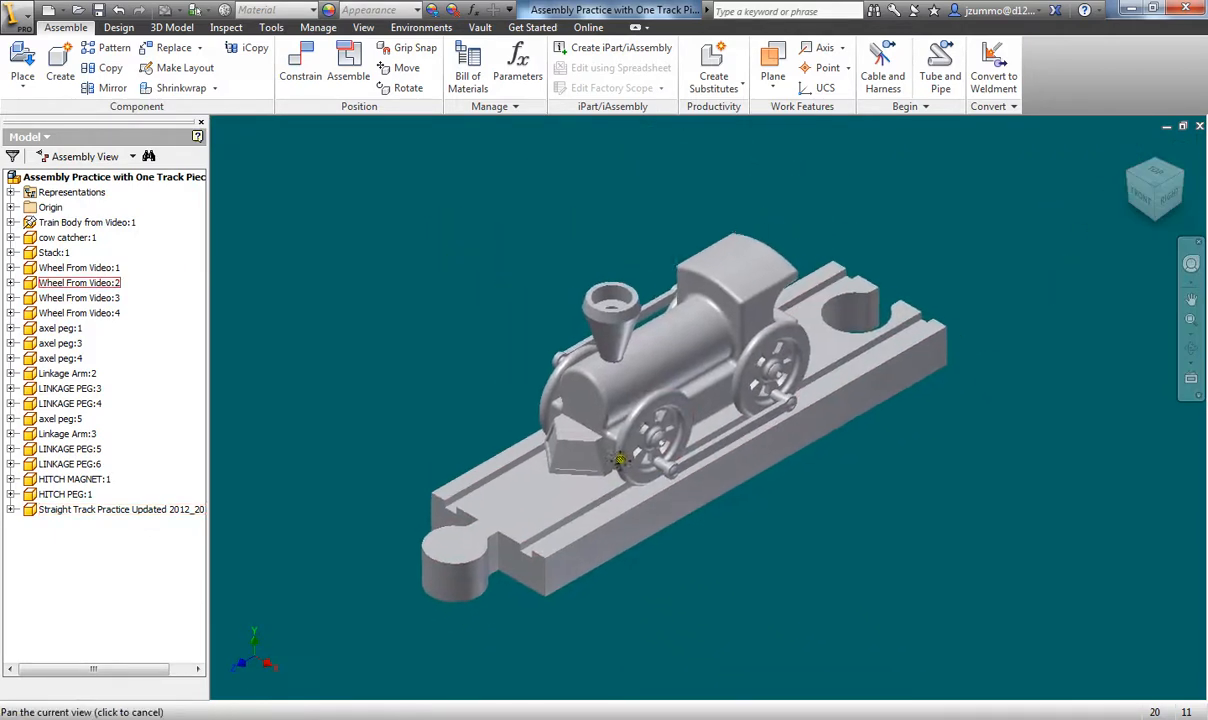
scroll(622, 460, down, 3)
scroll(654, 485, up, 2)
mouse_move(630, 522)
mouse_down()
mouse_move(691, 507)
mouse_move(534, 631)
mouse_move(577, 563)
mouse_move(609, 553)
mouse_move(633, 525)
mouse_up()
click(890, 537)
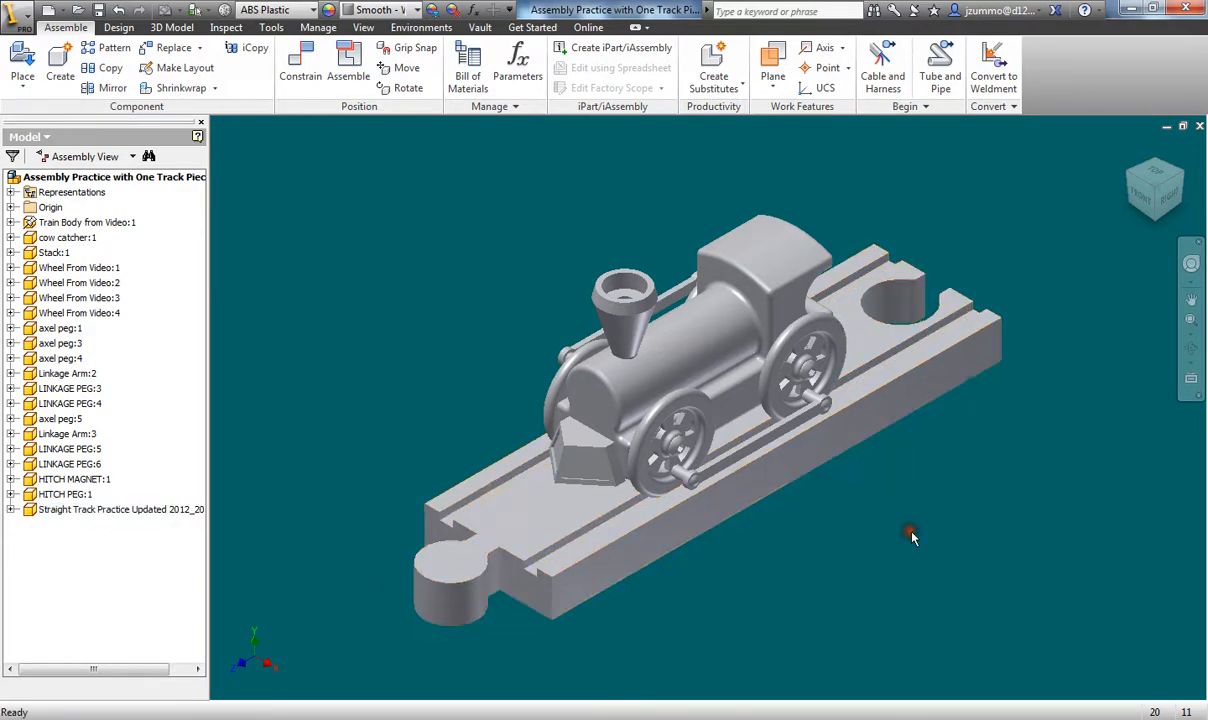
- Constrain the cab's rear face flush with the track face at 0.000 in offset
click(299, 78)
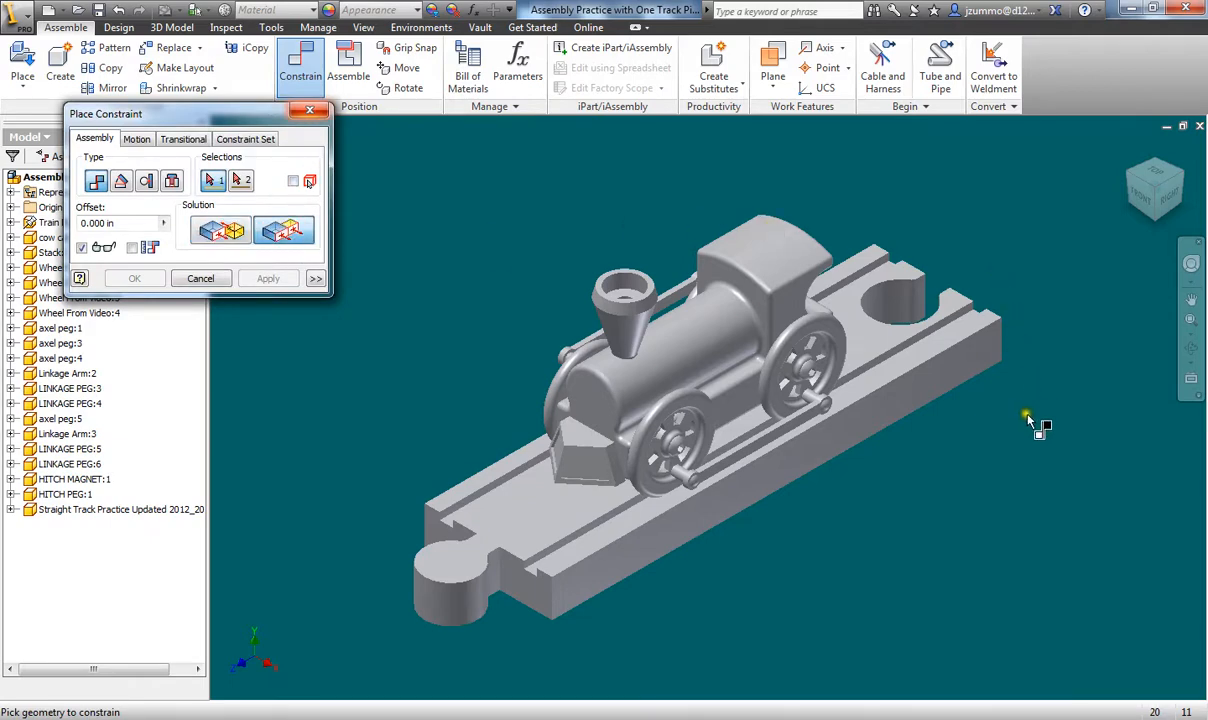
shift+middle_drag(975, 400, 785, 399)
scroll(715, 364, down, 2)
scroll(711, 365, up, 3)
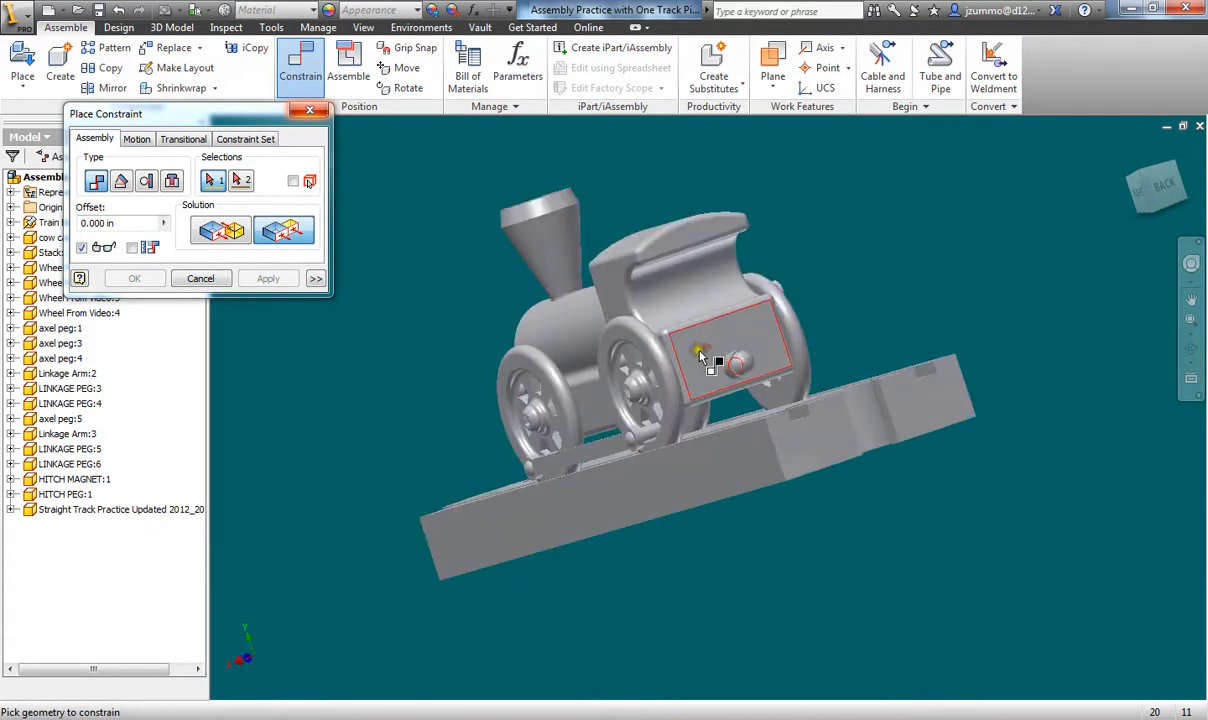
click(703, 355)
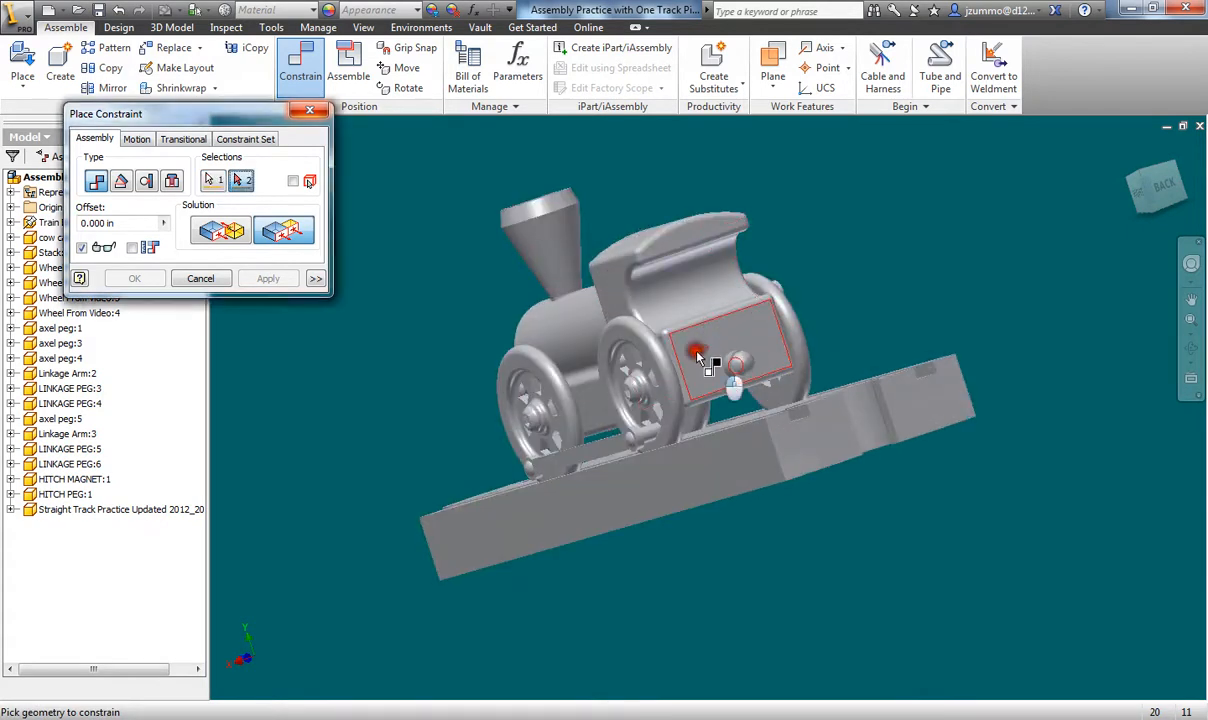
click(817, 450)
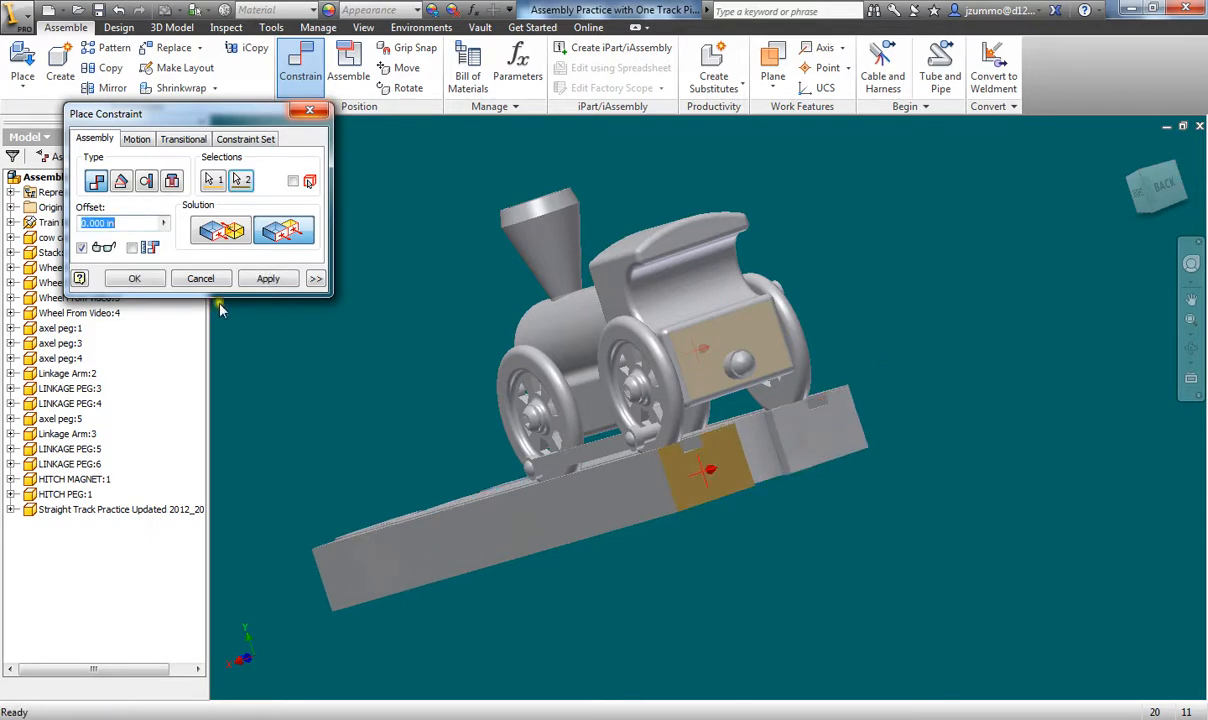
click(267, 279)
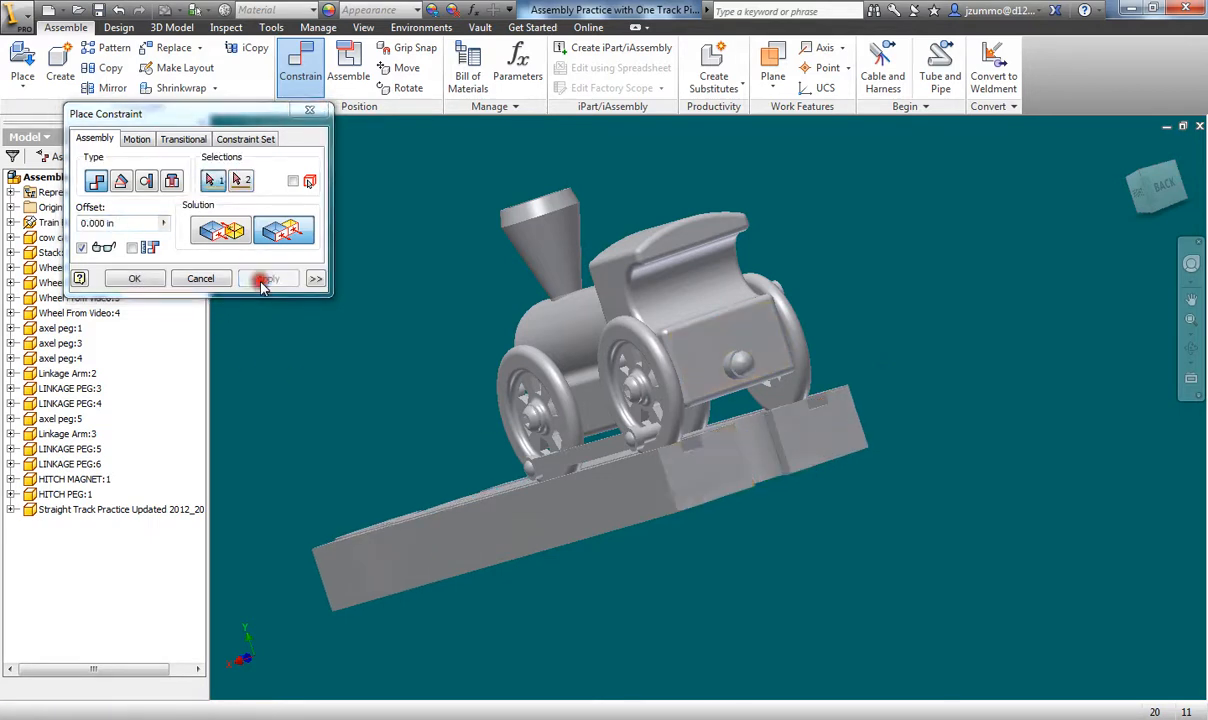
click(201, 279)
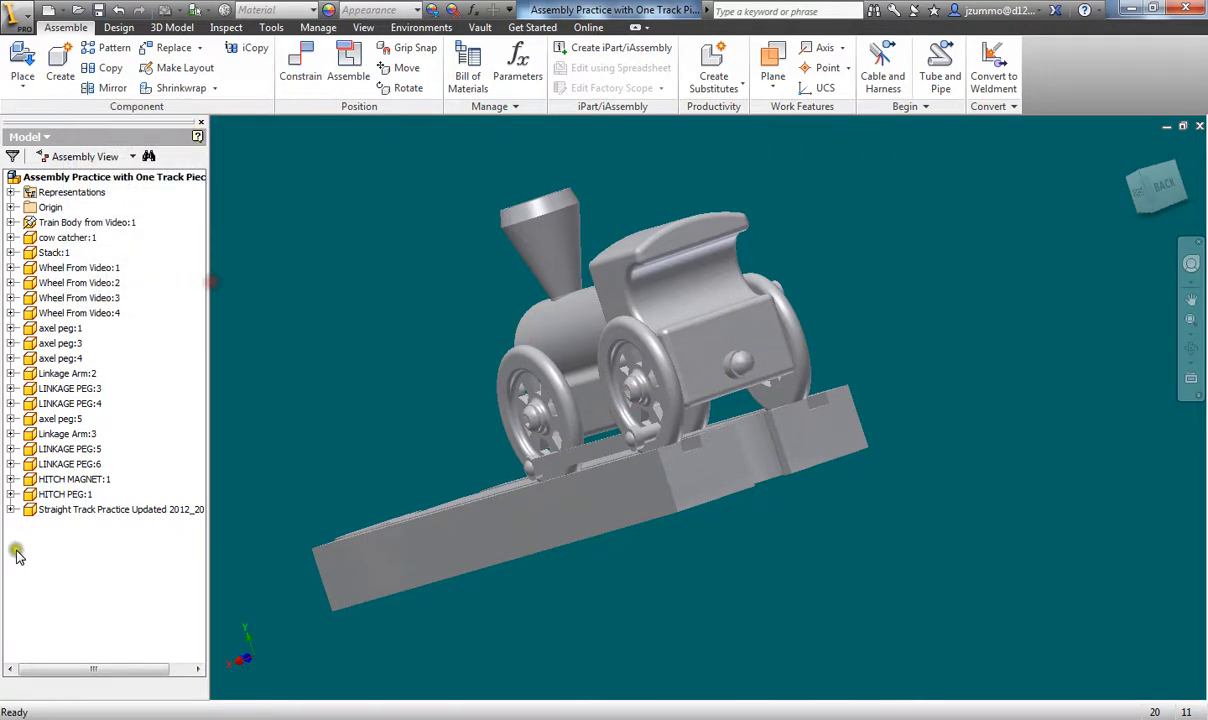
click(1128, 150)
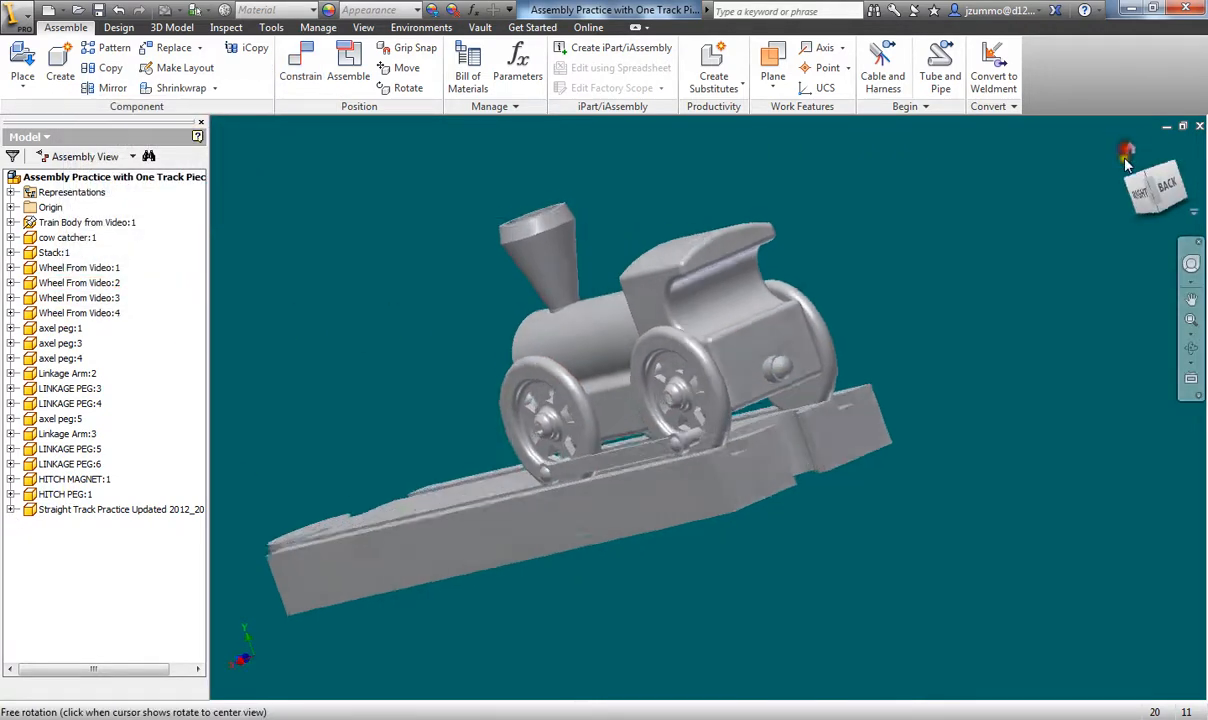
- Rename the track's Flush:2 constraint to 'Flush: Drive Constraint'
middle_drag(665, 388, 689, 316)
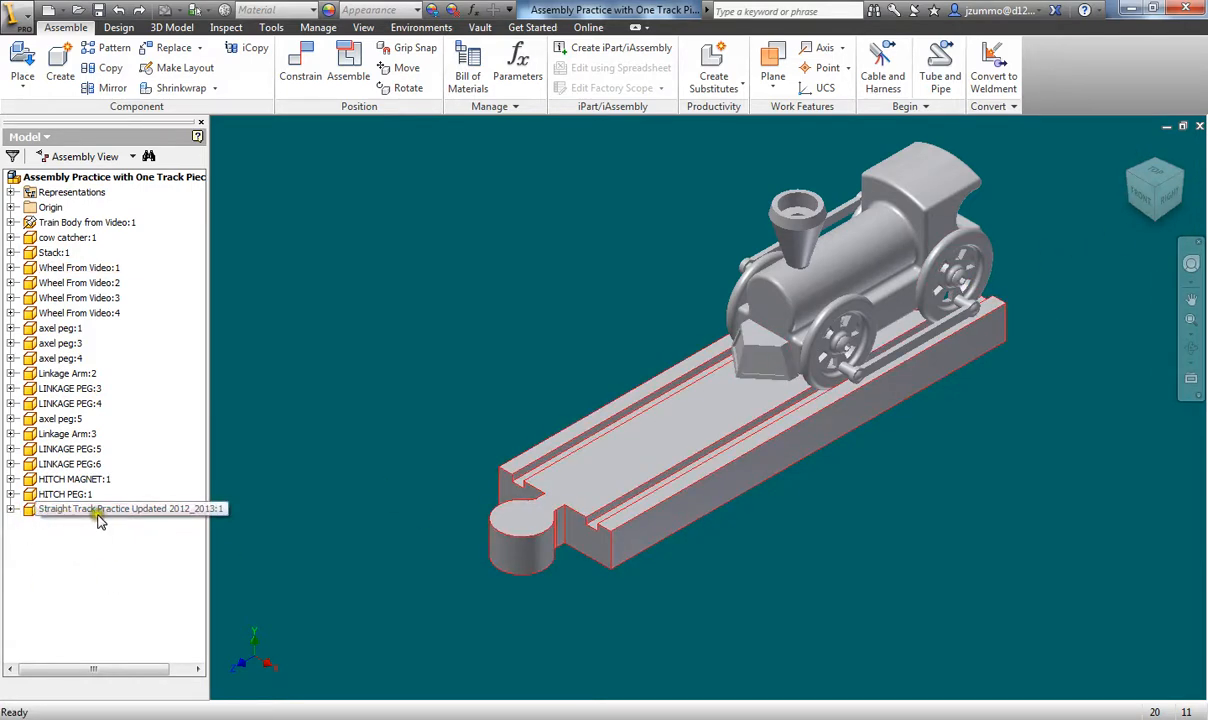
click(13, 510)
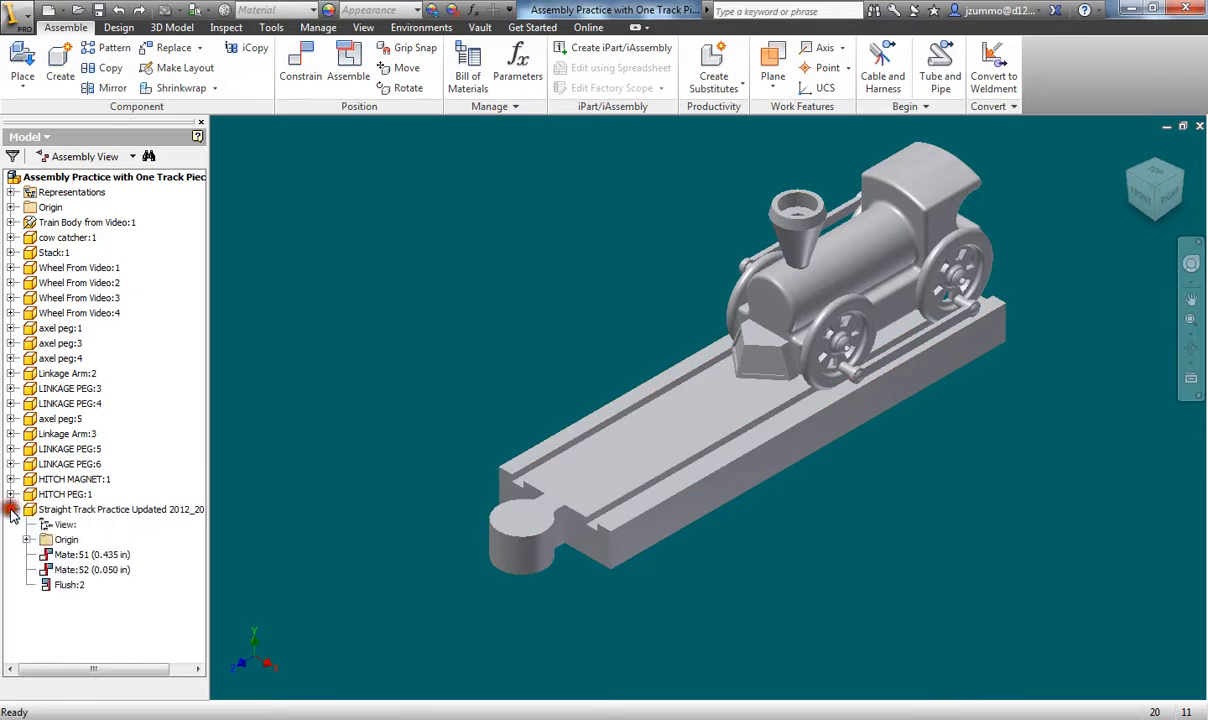
right_click(64, 589)
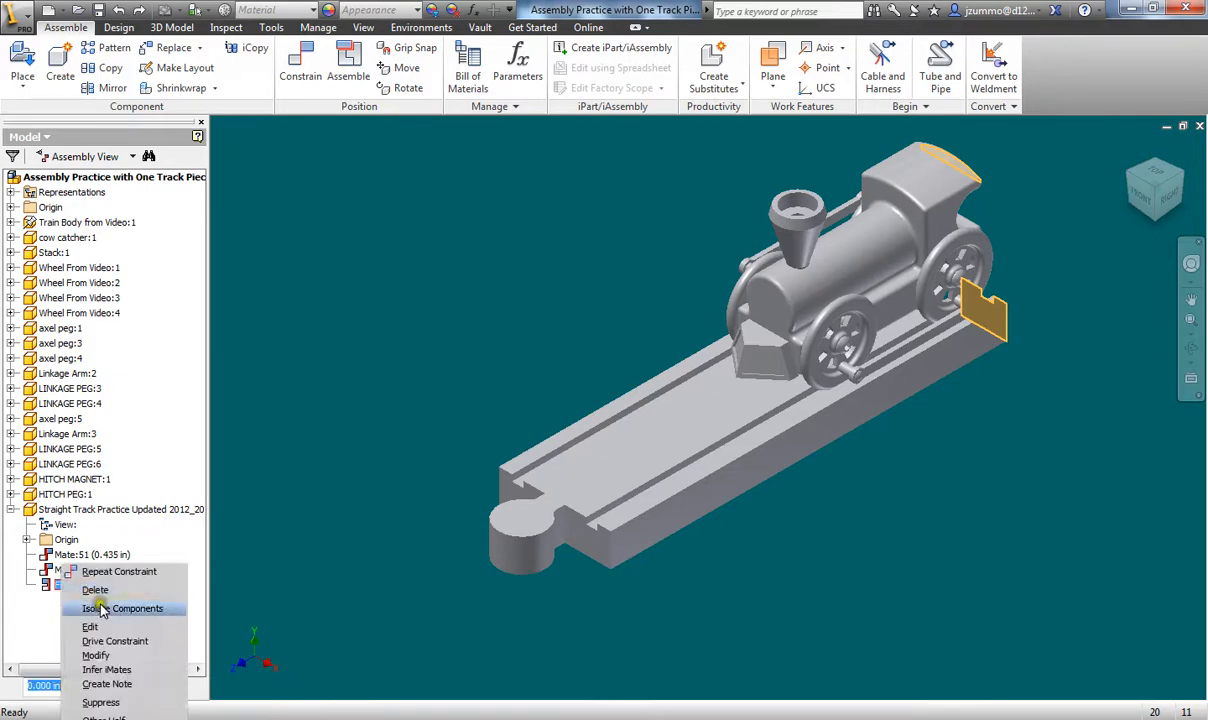
click(122, 628)
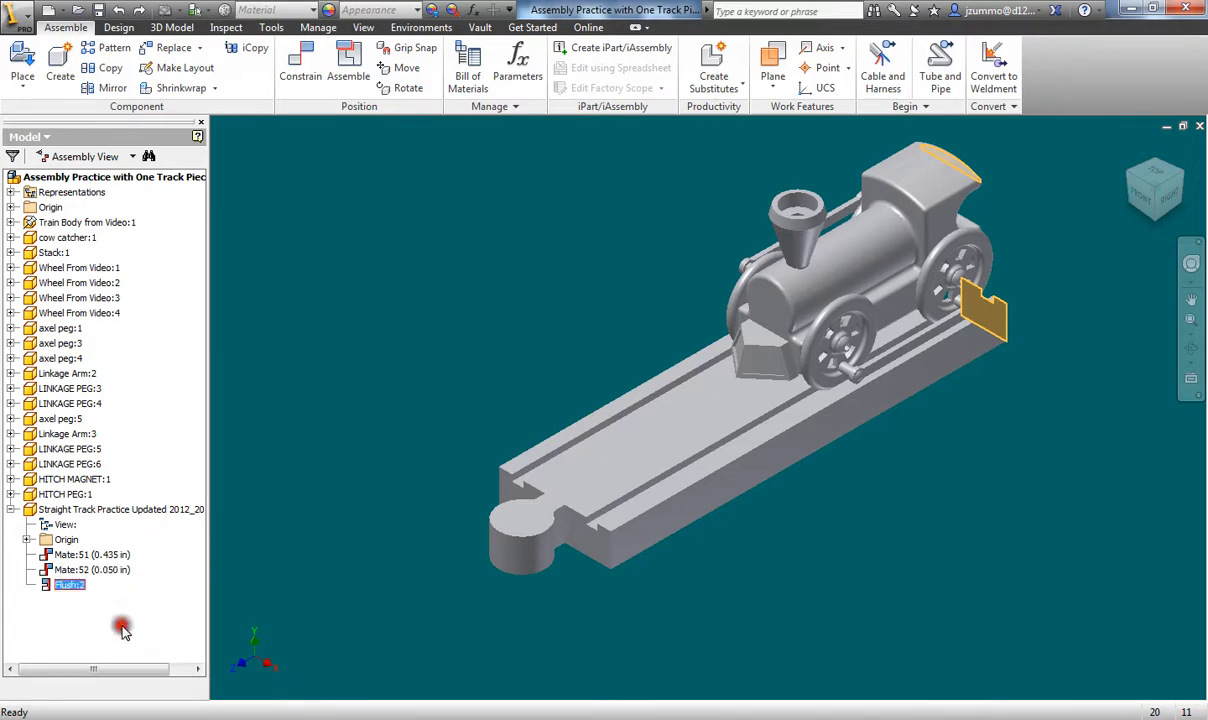
drag(229, 110, 404, 150)
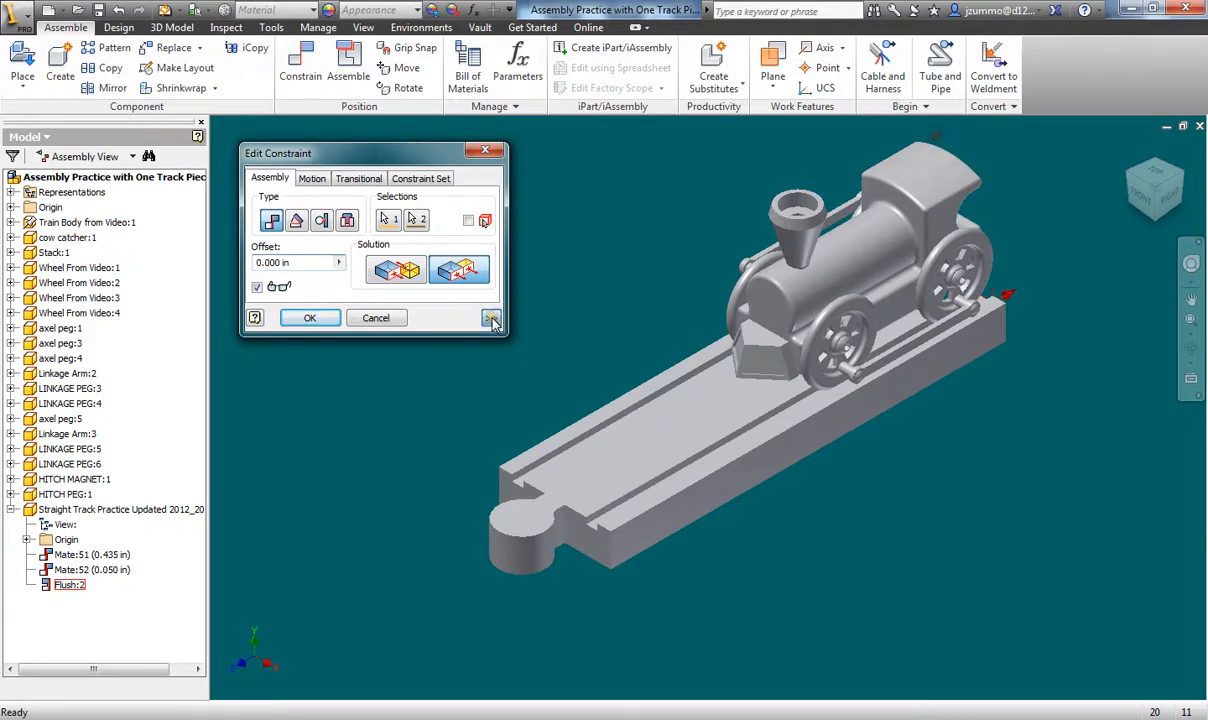
click(492, 318)
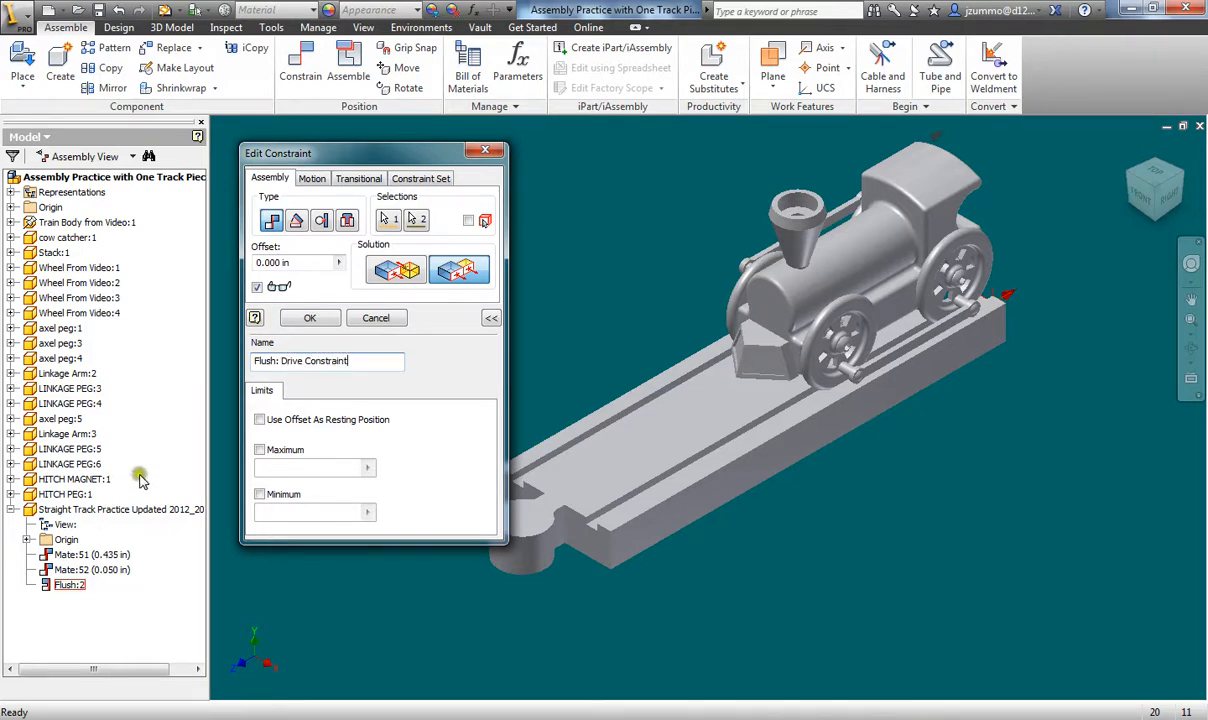
click(309, 320)
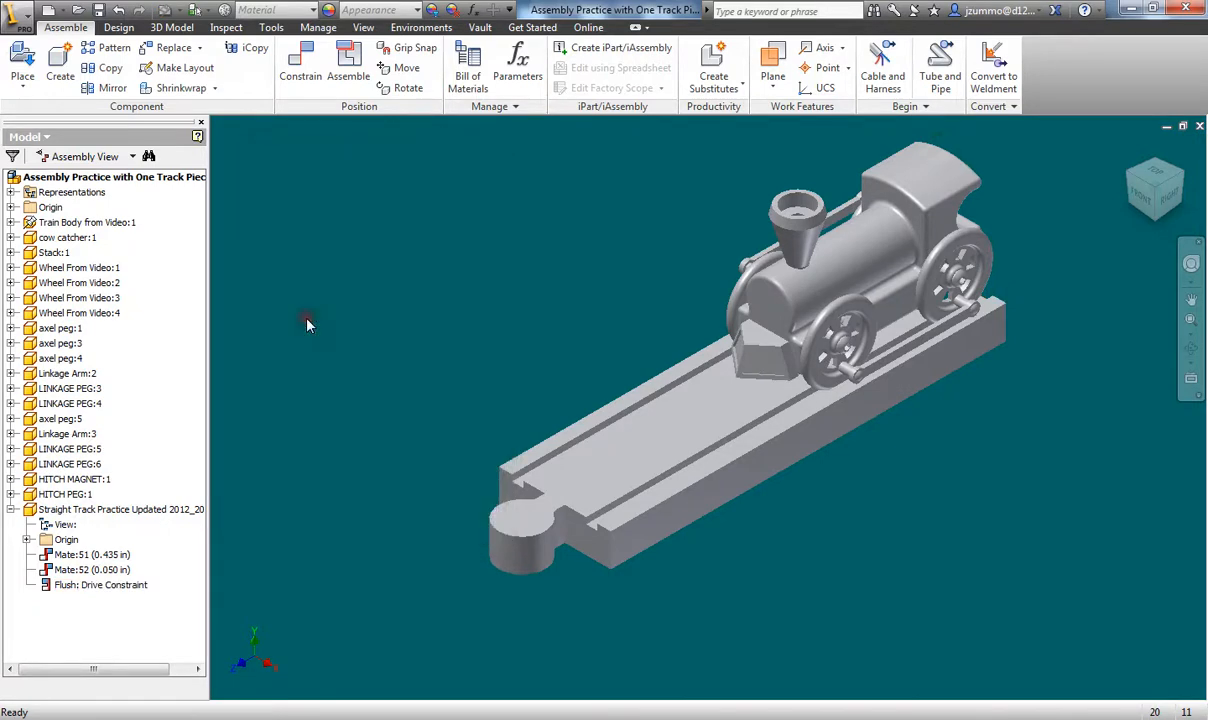
right_click(70, 592)
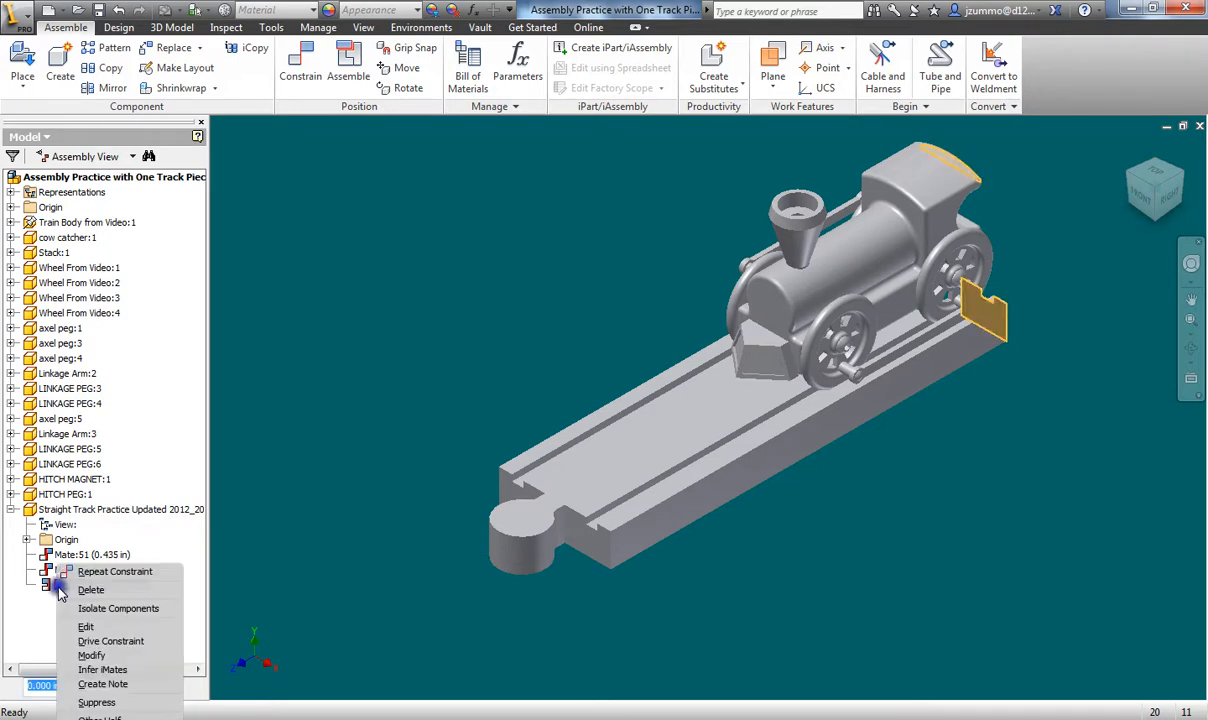
click(110, 641)
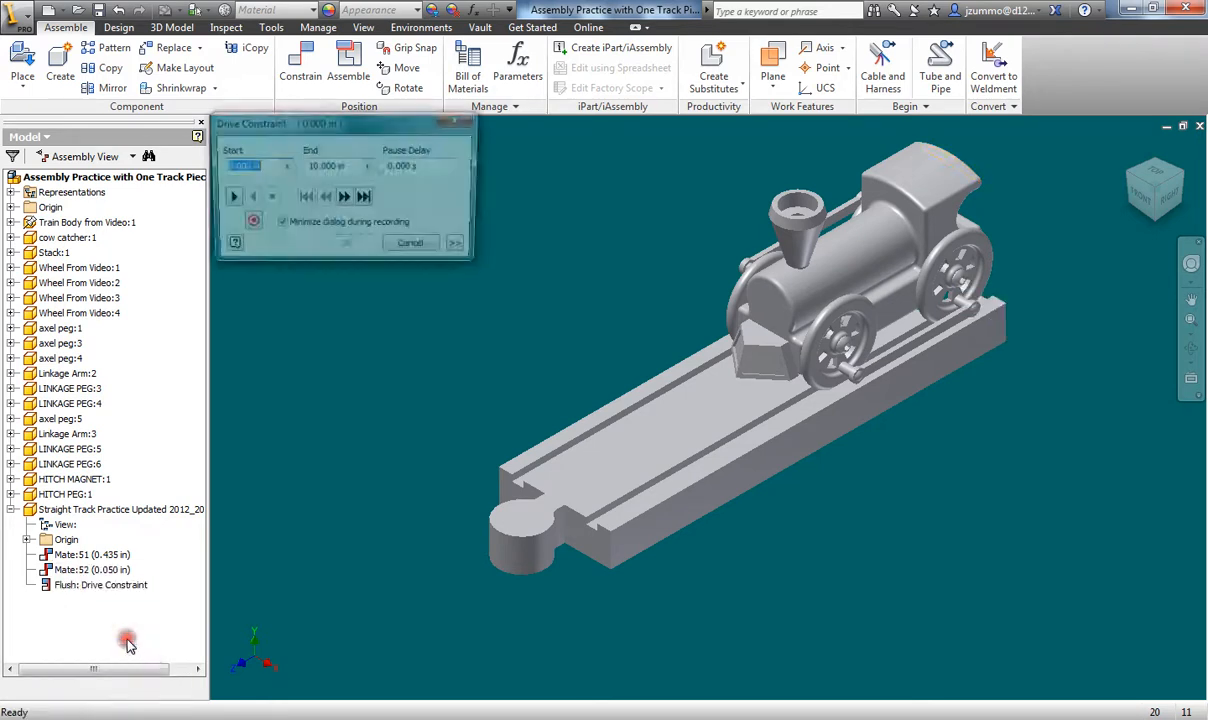
scroll(708, 320, up, 3)
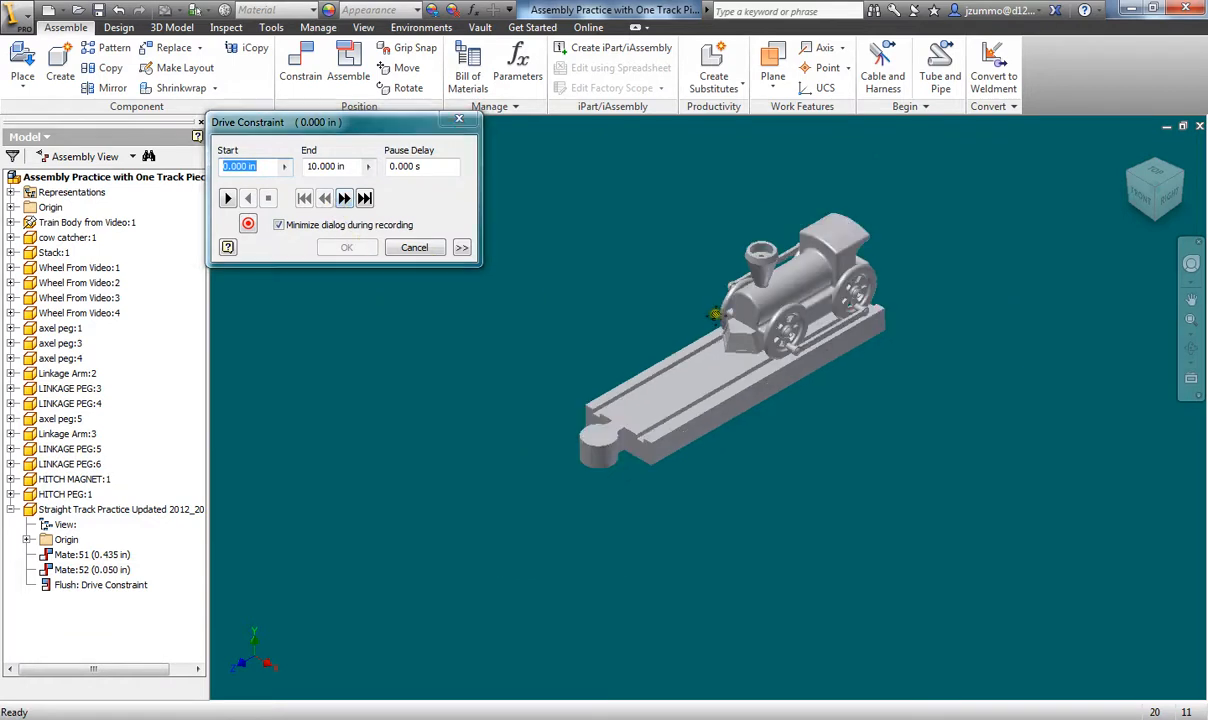
middle_drag(715, 314, 804, 299)
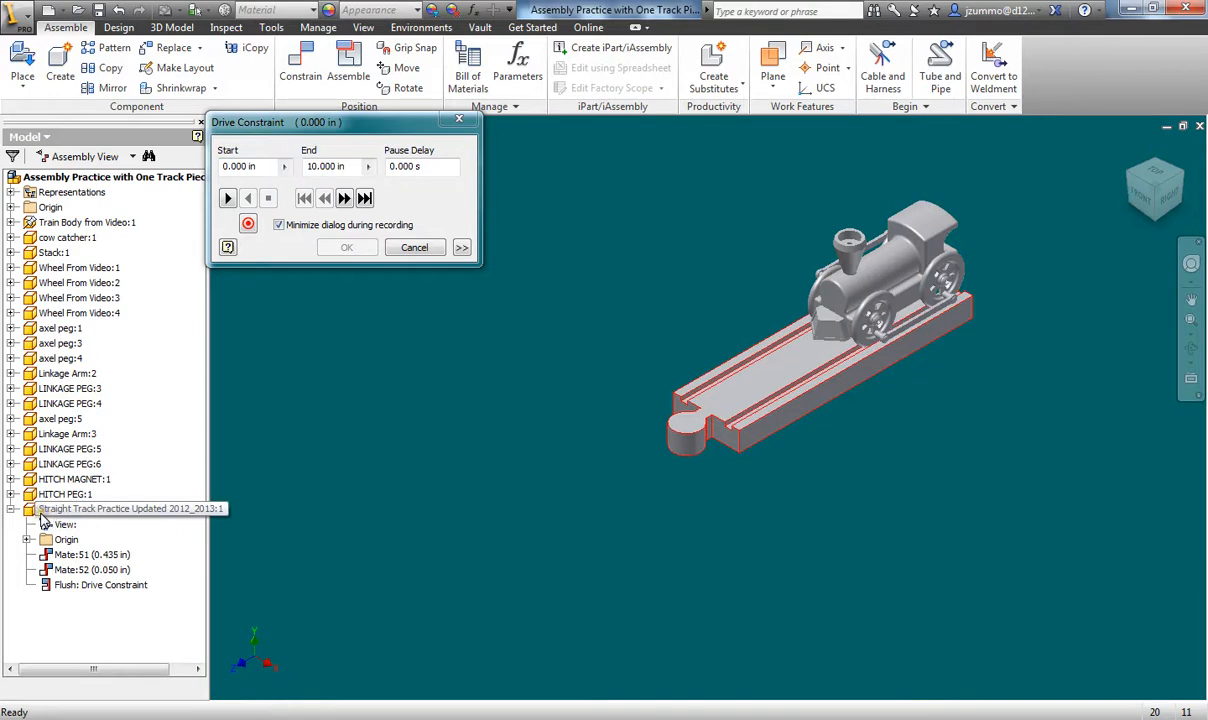
click(228, 198)
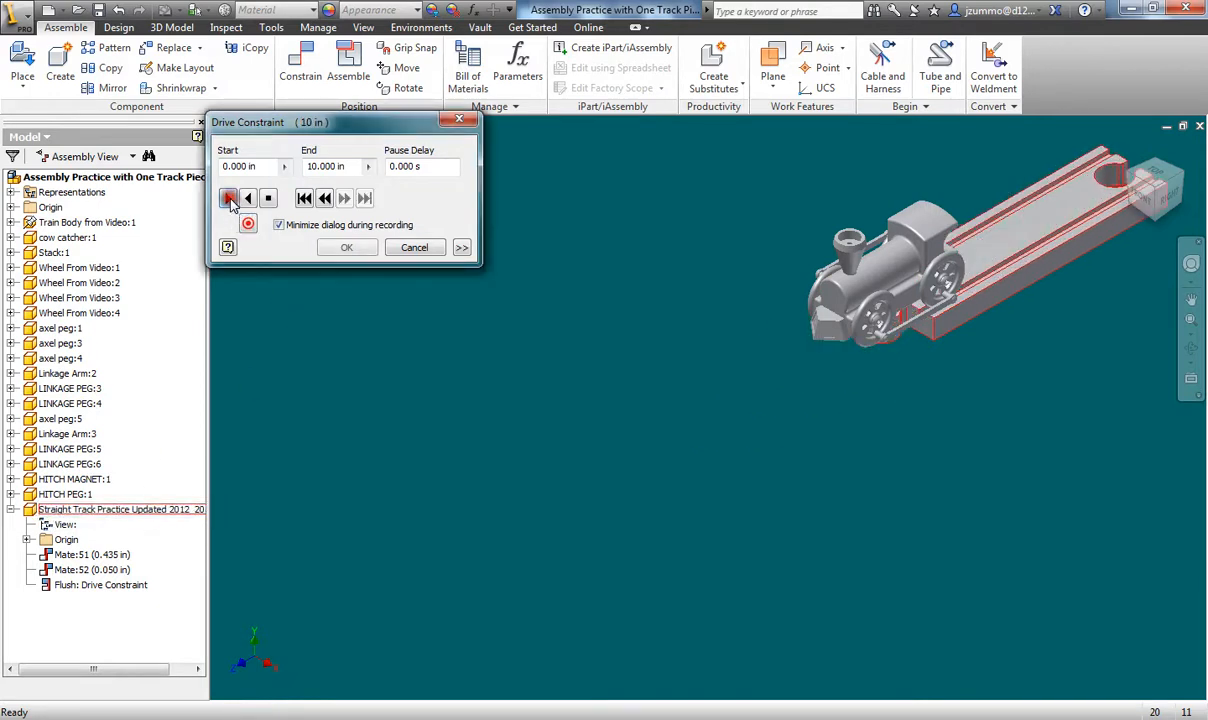
click(249, 198)
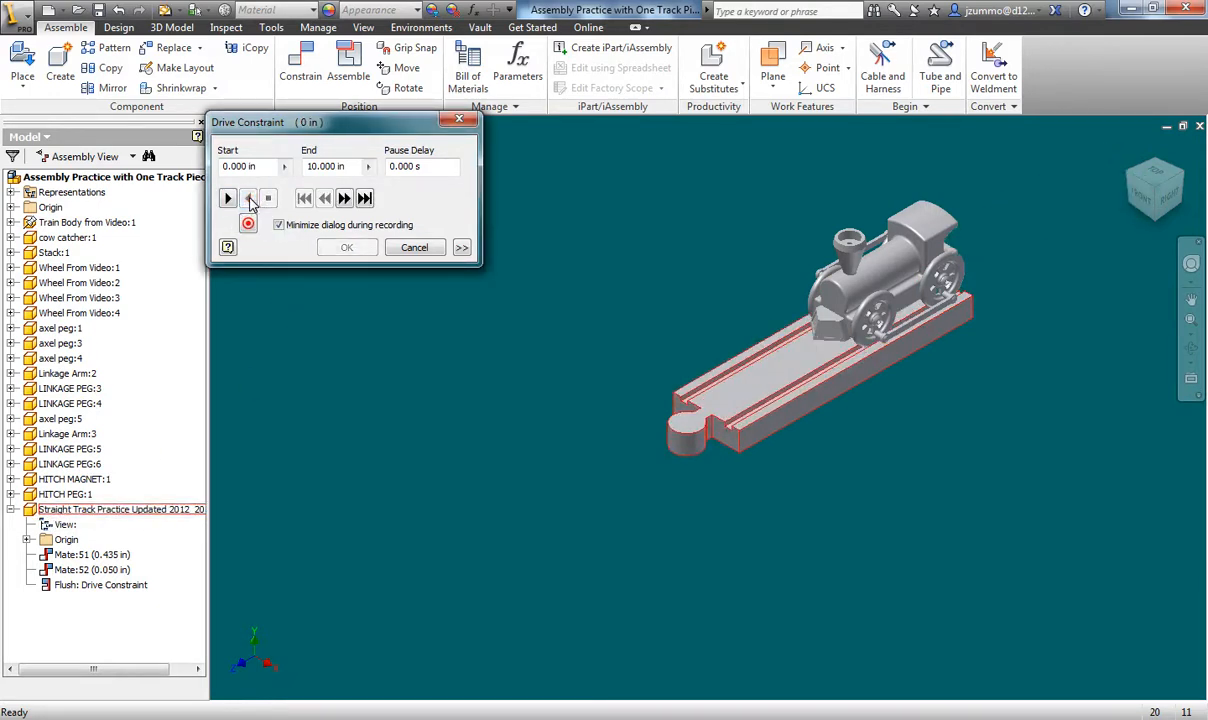
click(415, 248)
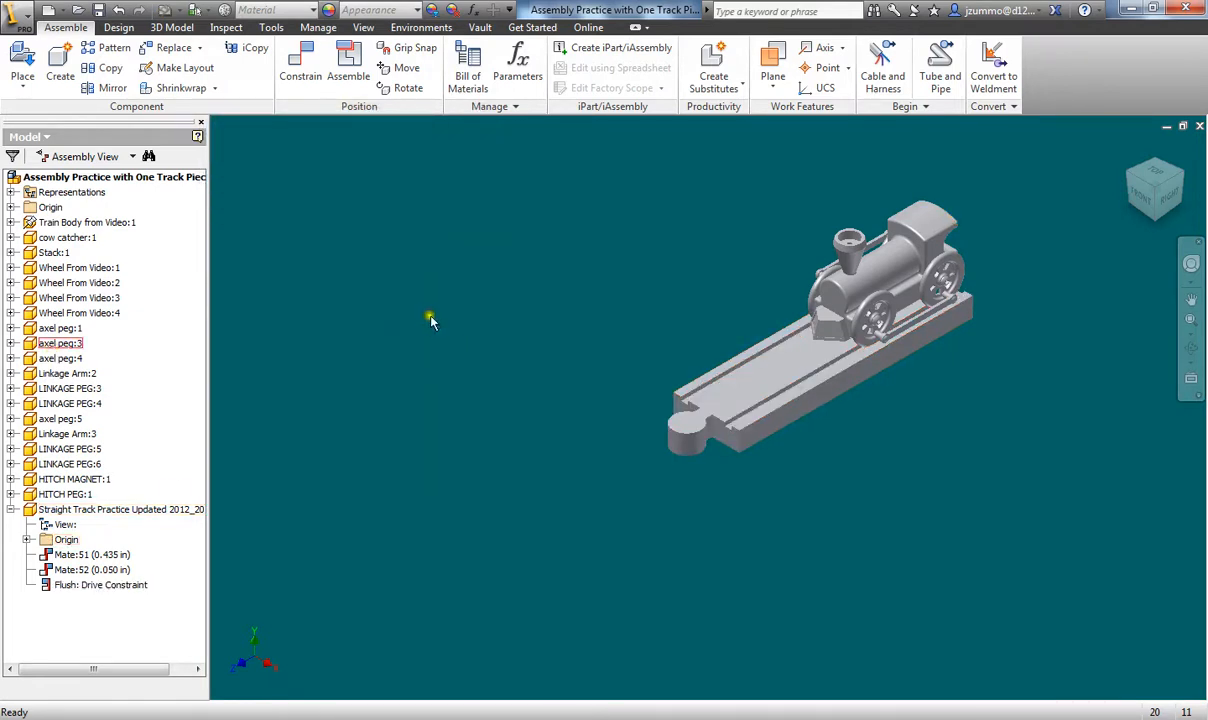
- Unground Train Body from Video:1 and mark the Straight Track Practice component as Grounded
right_click(33, 222)
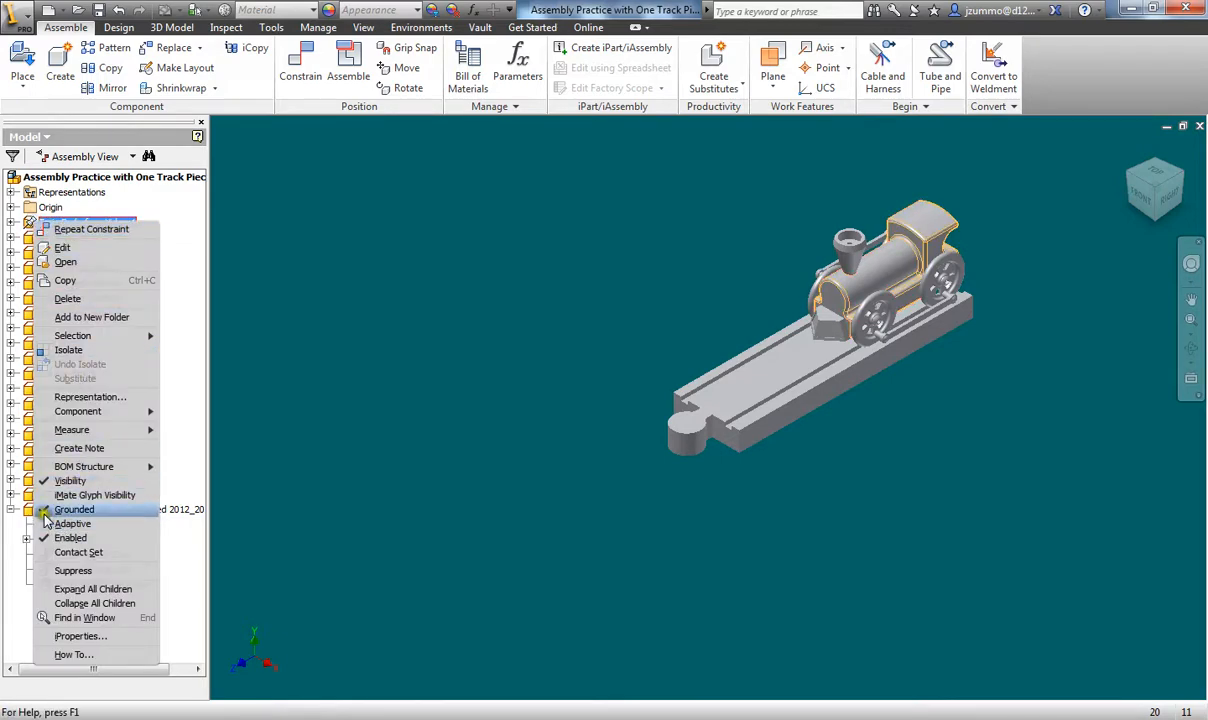
click(74, 509)
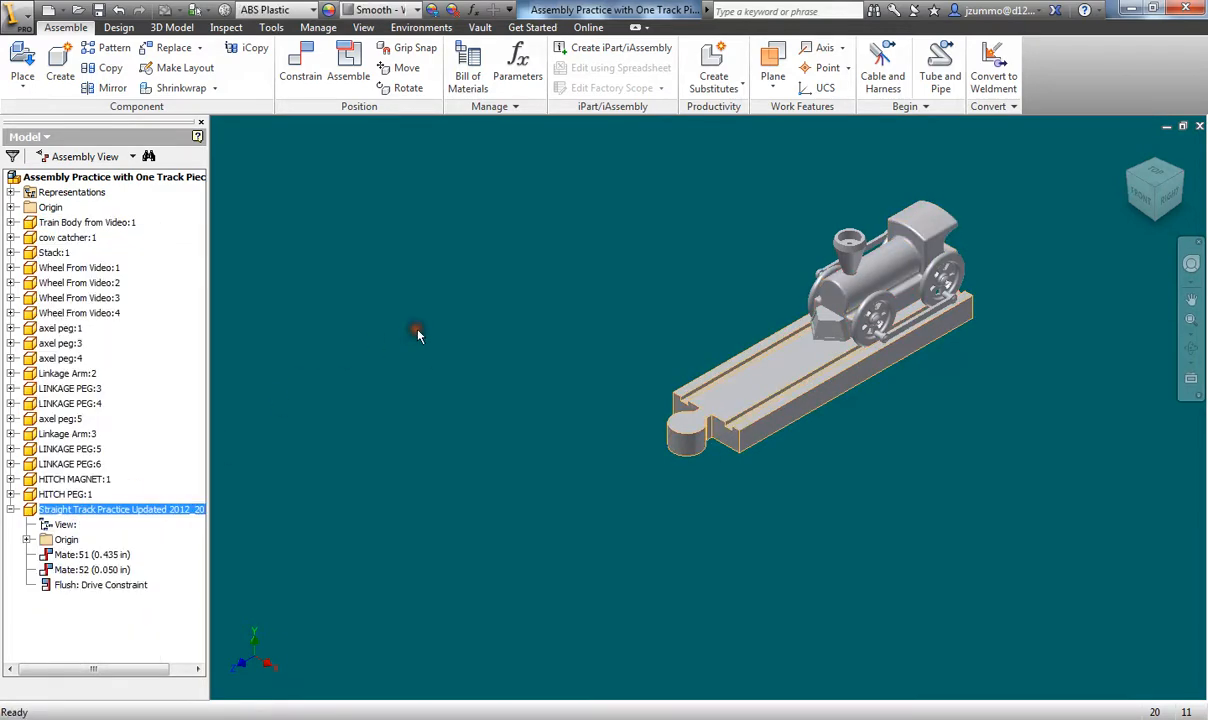
right_click(30, 511)
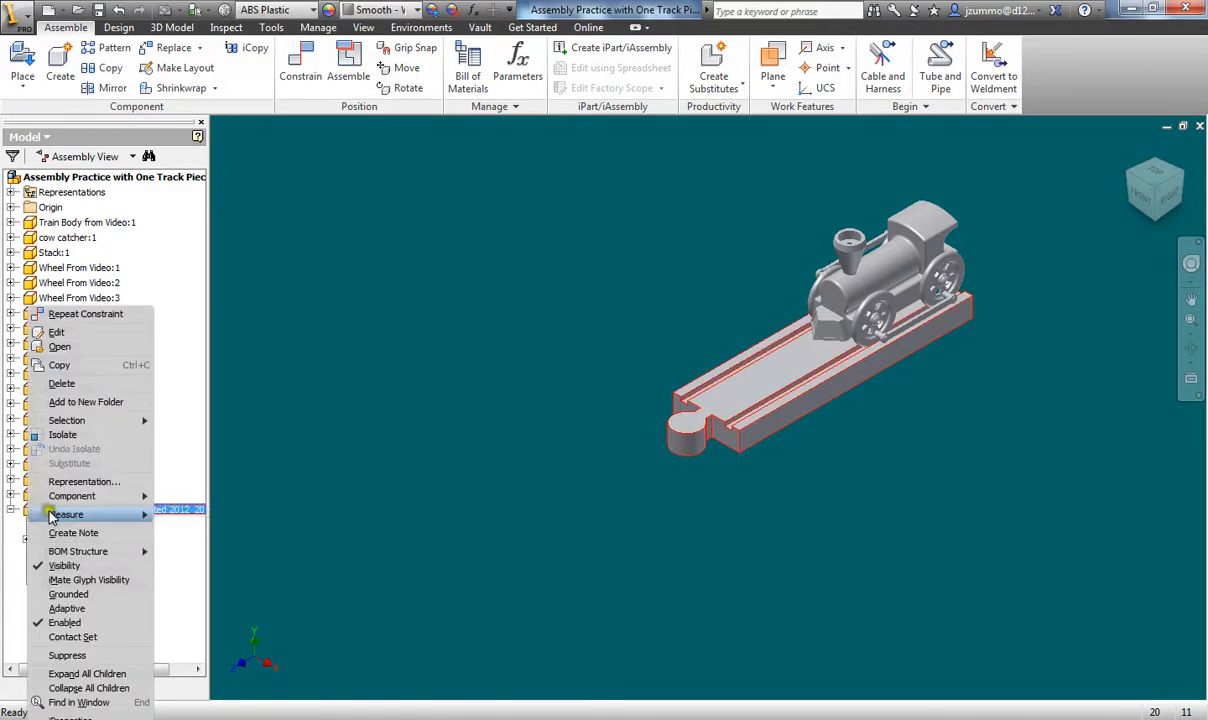
click(66, 596)
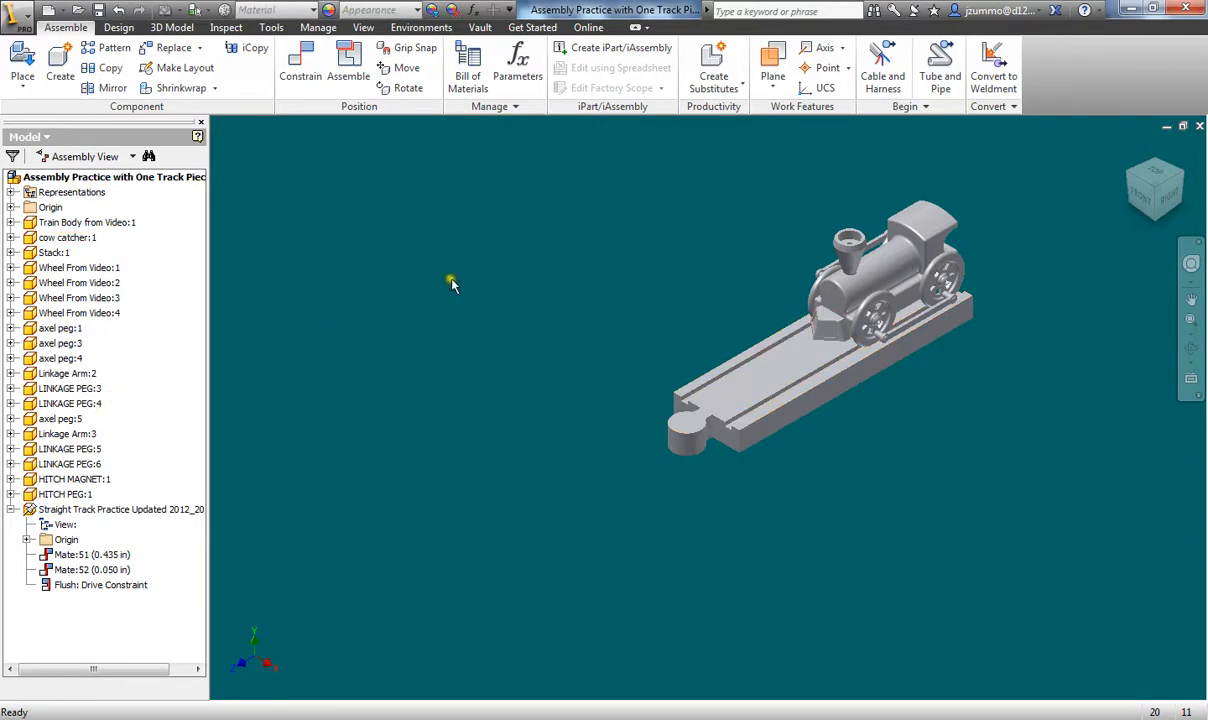
- Open Drive Constraint on Flush and run the train forward and back twice
right_click(86, 590)
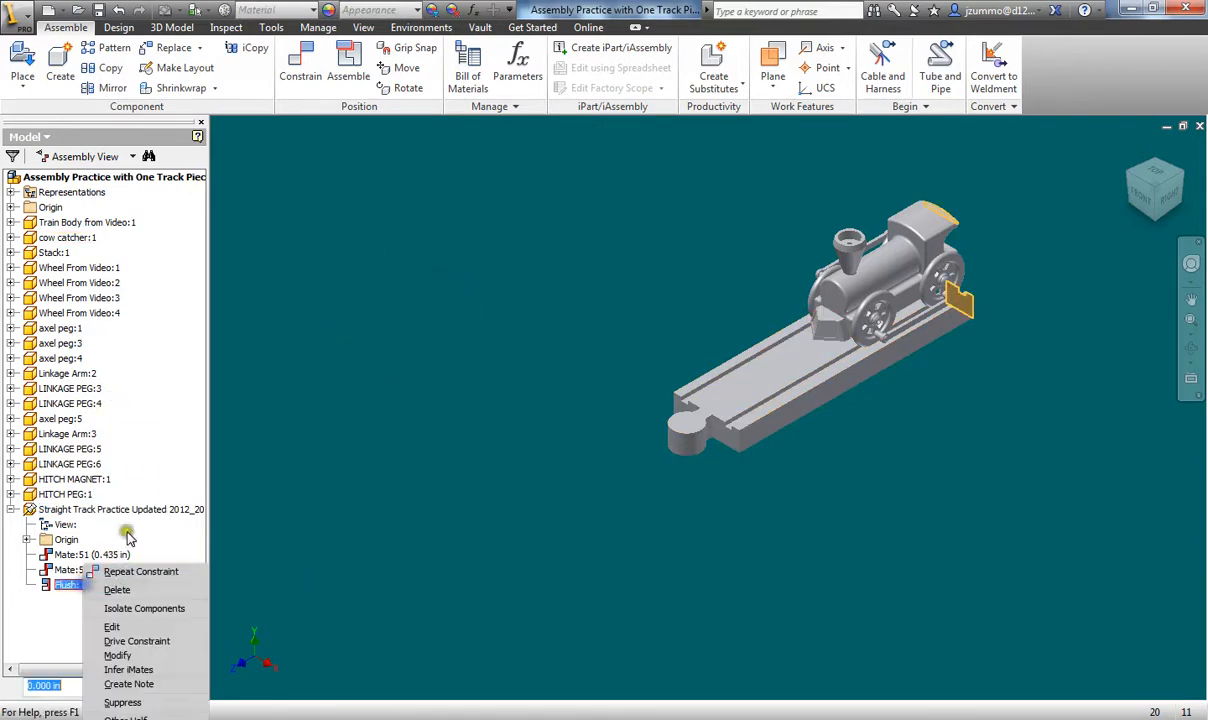
click(137, 641)
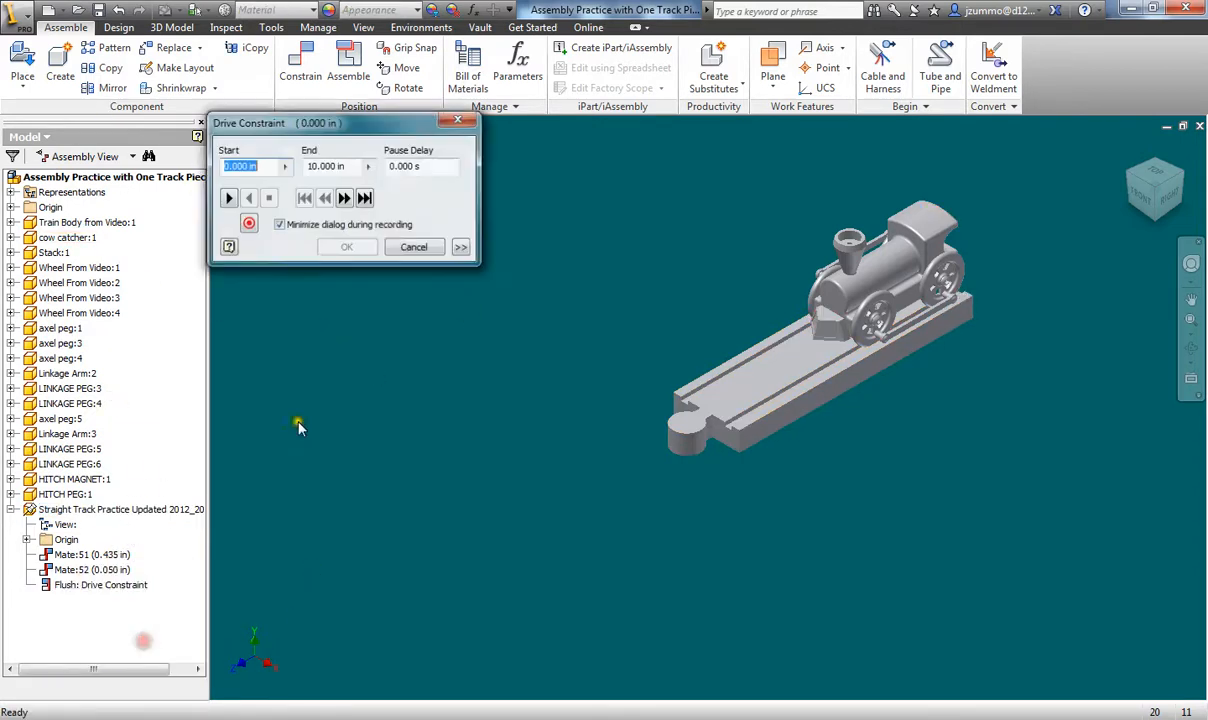
click(228, 198)
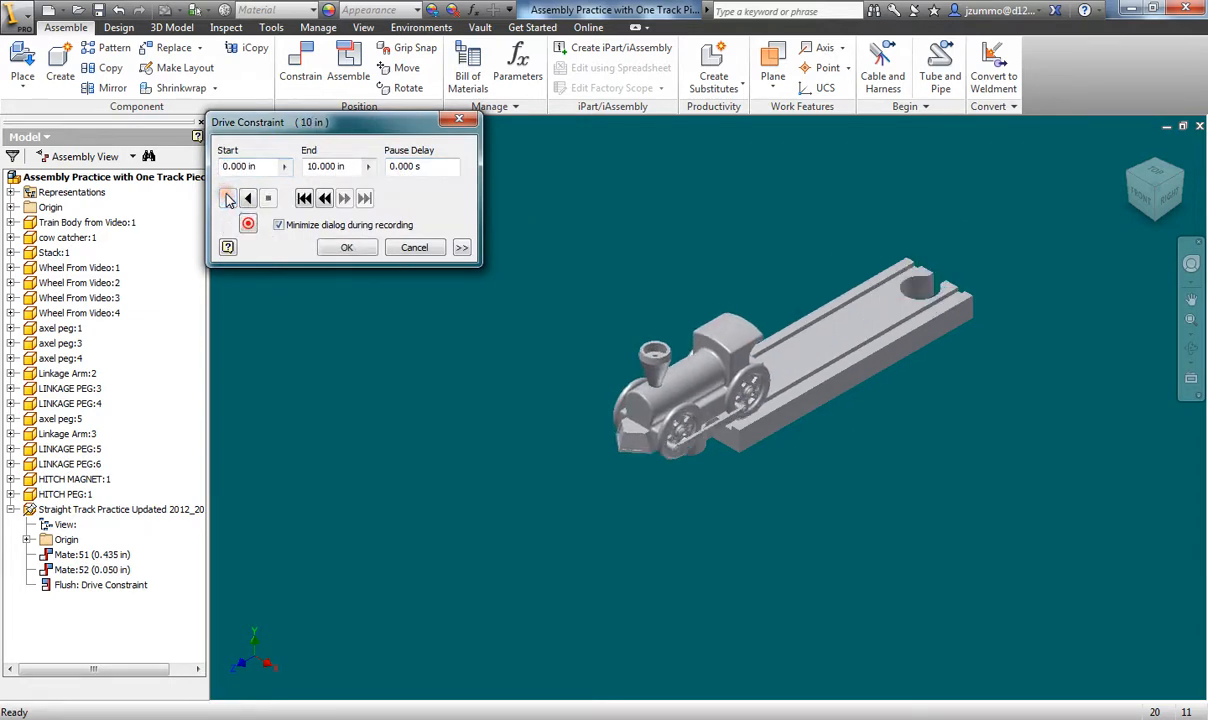
click(248, 198)
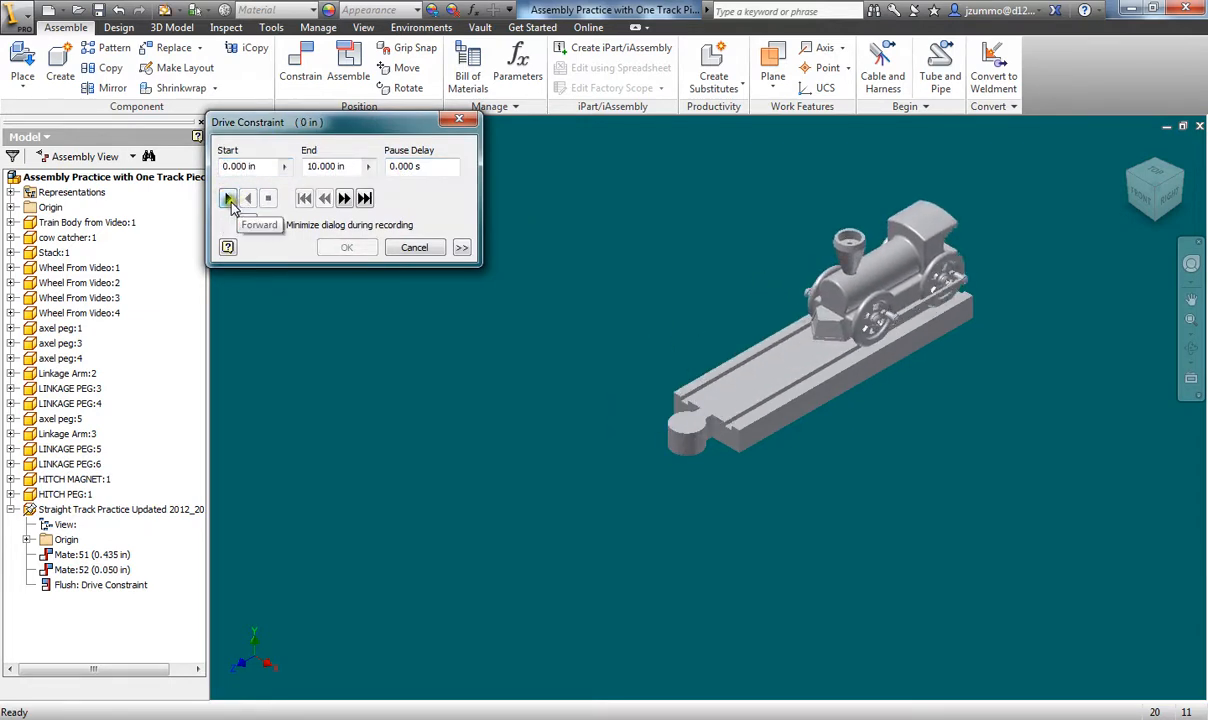
click(228, 198)
click(248, 199)
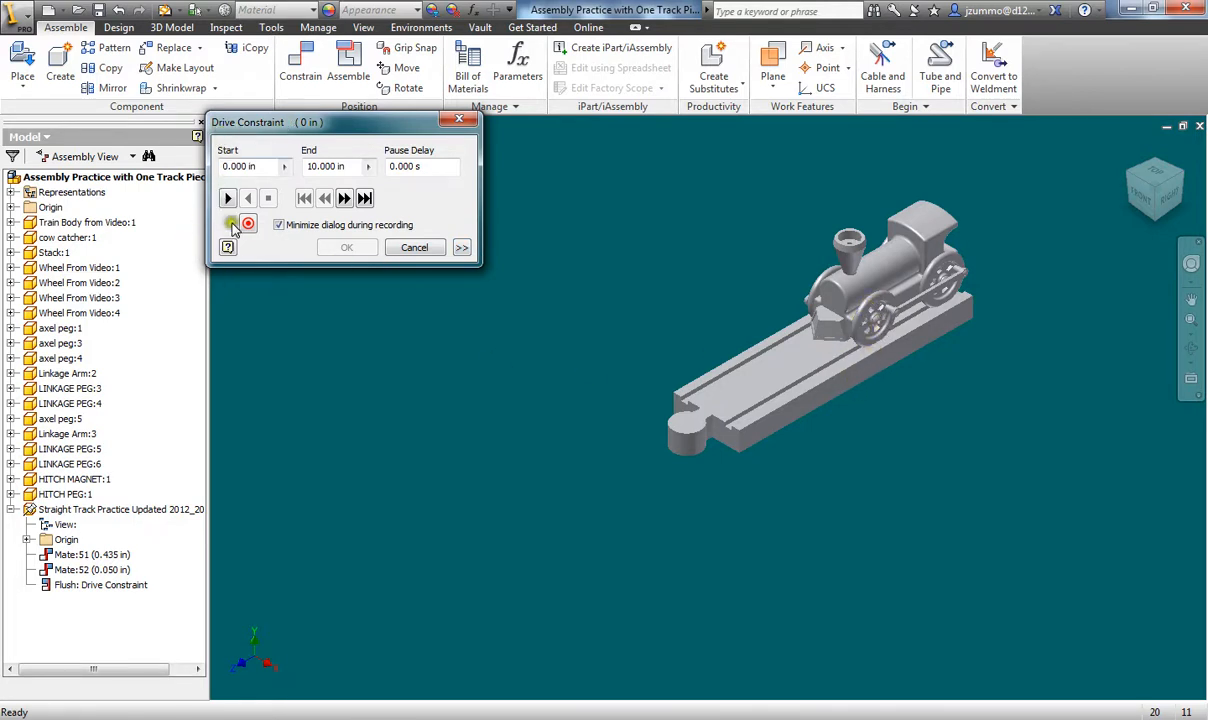
- Replay the train's 10 in run both ways and expand the extra drive options
click(227, 198)
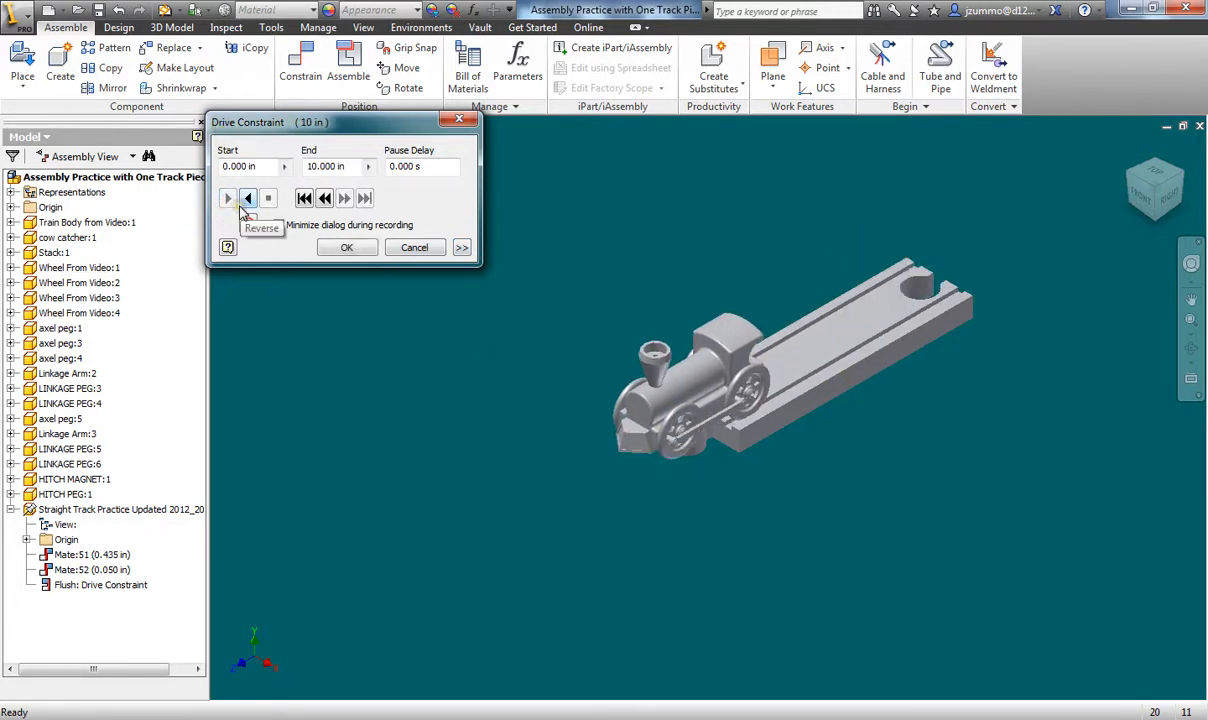
click(247, 200)
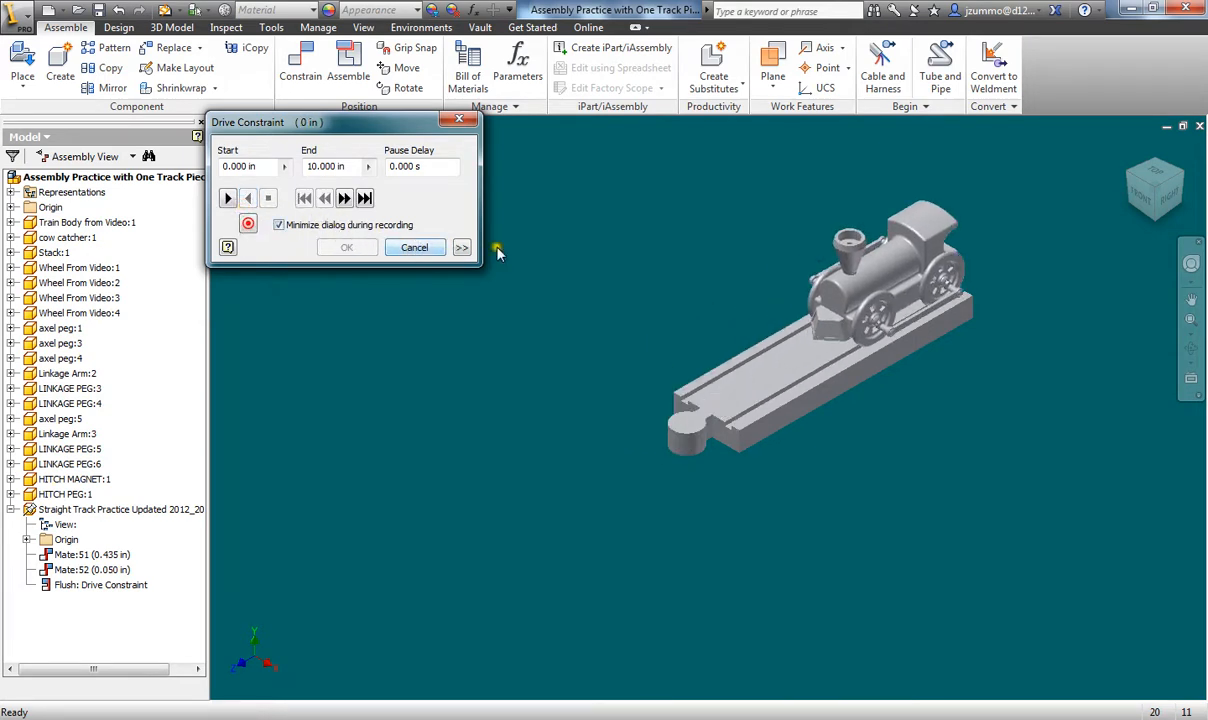
click(462, 248)
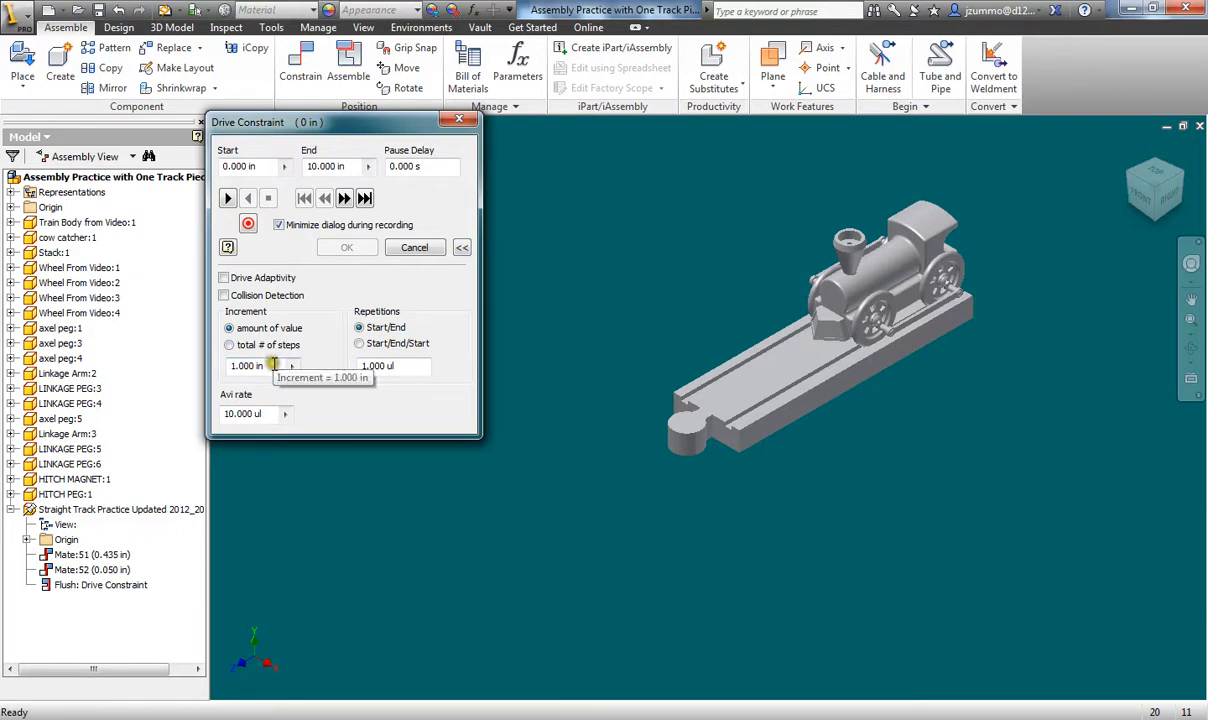
- Set the drive increment to .1, run the train forward and back, then close the dialog
drag(271, 366, 204, 368)
text(.1)
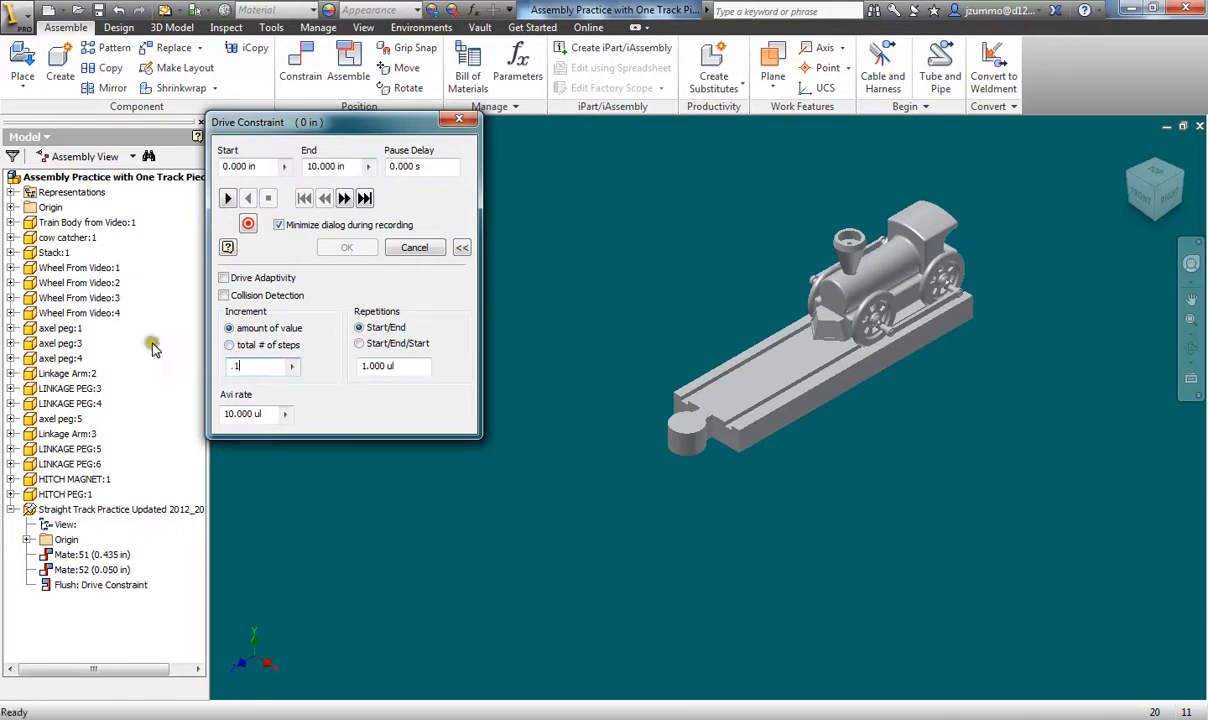
click(226, 199)
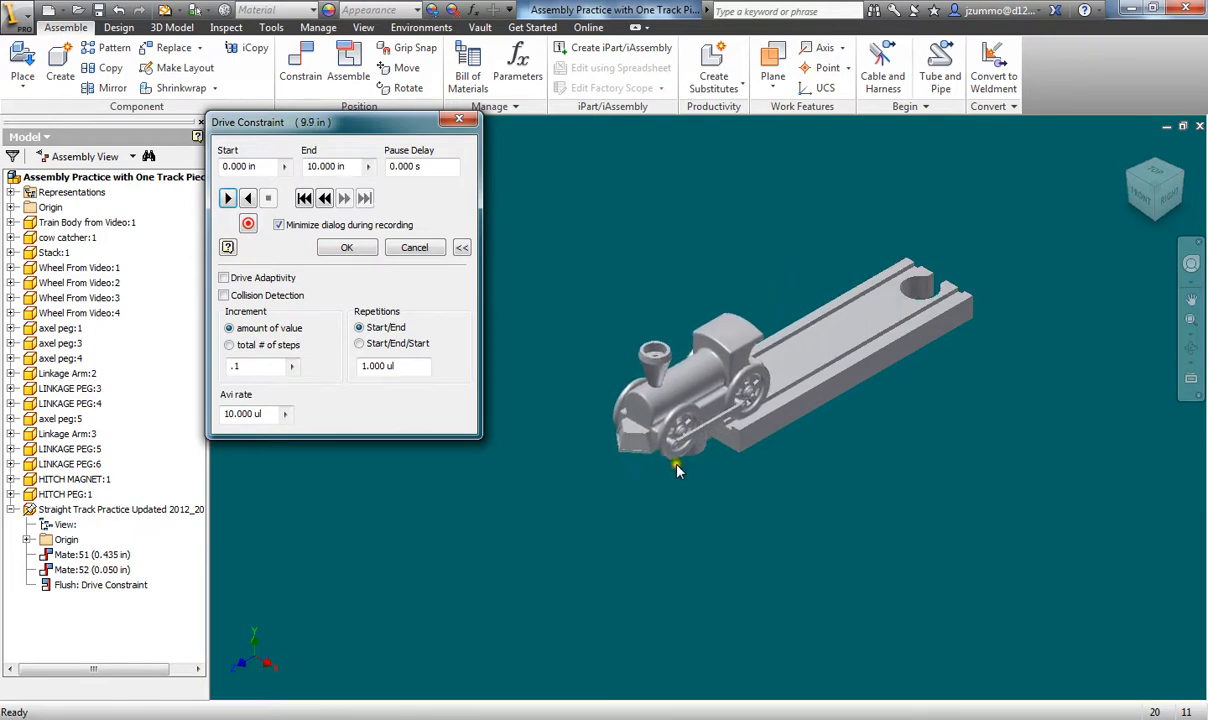
click(248, 198)
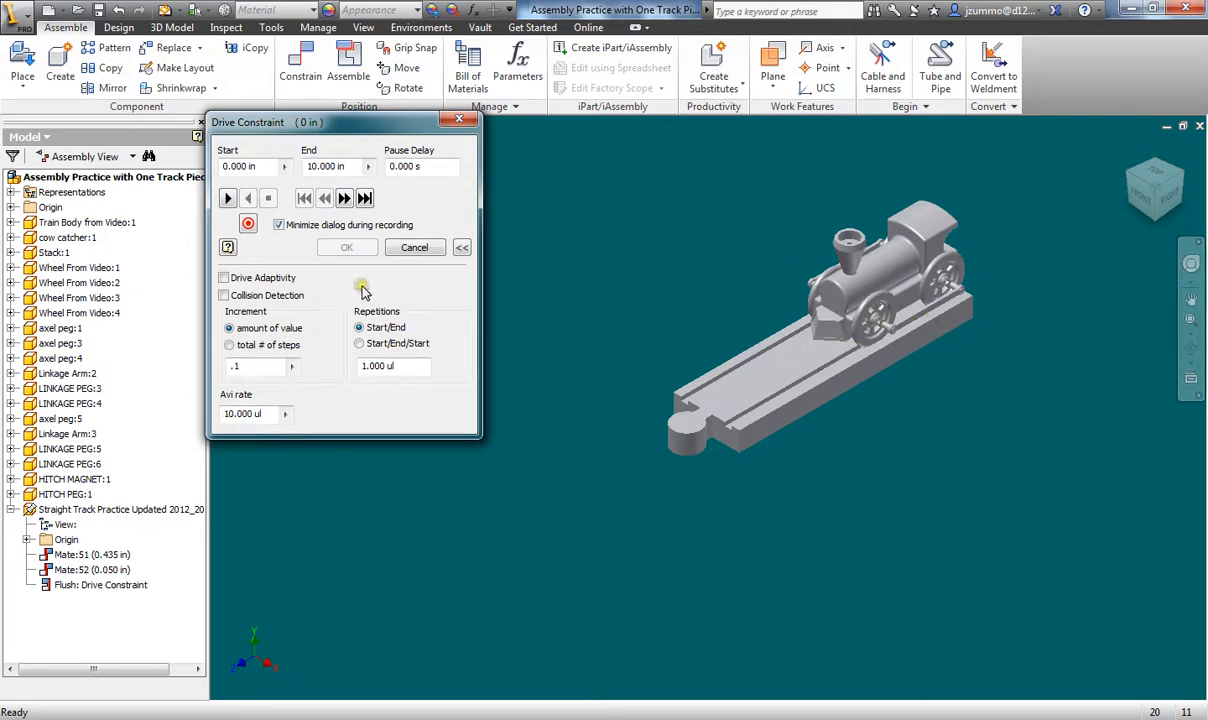
click(459, 120)
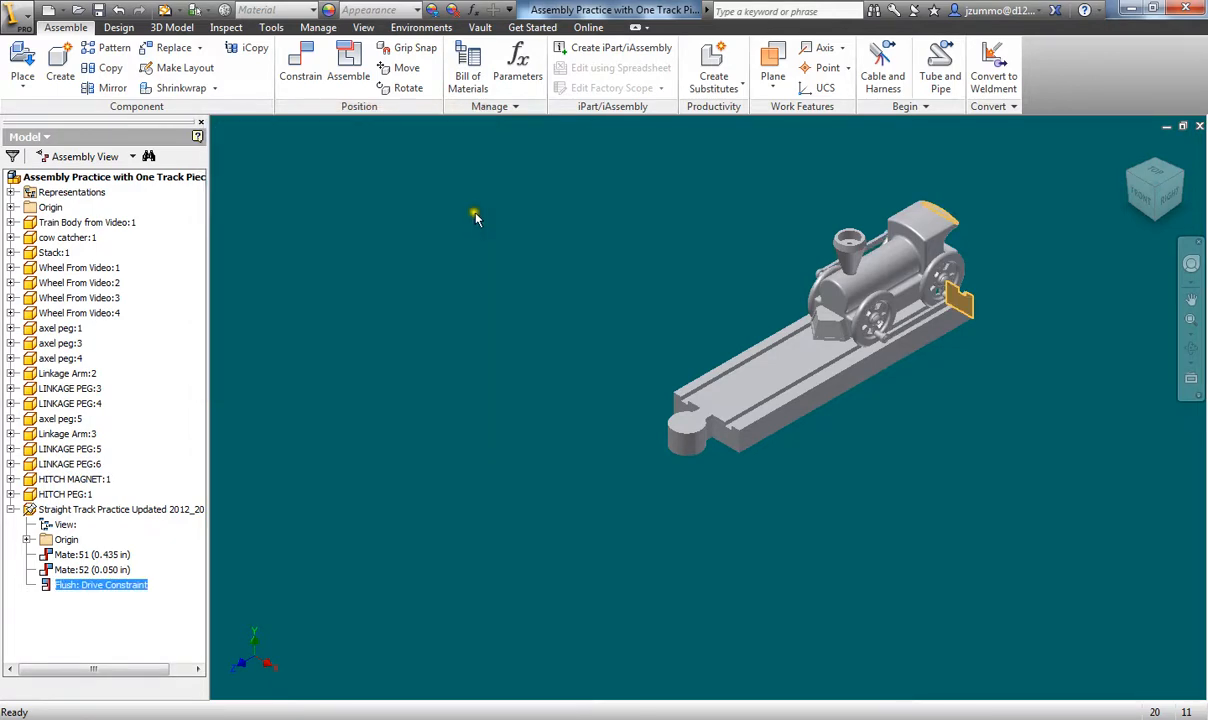
- Start a new Rotation-Translation constraint from the Motion tab of Place Constraint
click(479, 287)
middle_drag(532, 325, 302, 388)
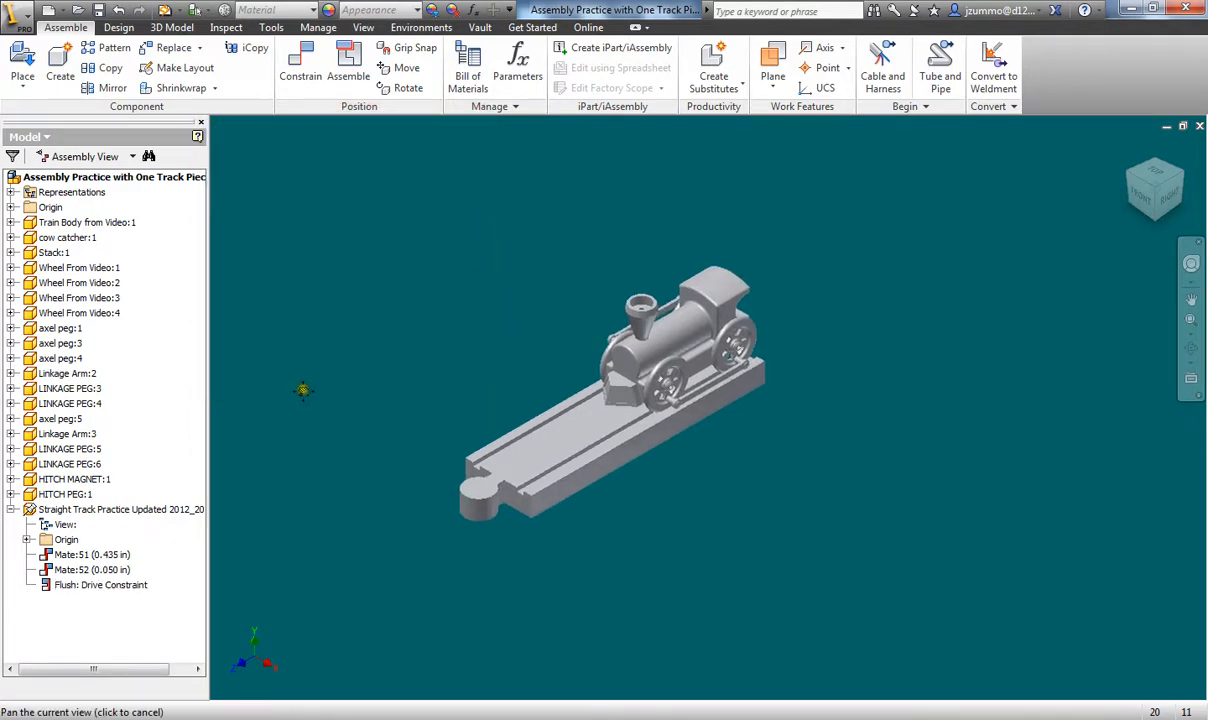
scroll(360, 389, down, 3)
middle_drag(525, 368, 463, 363)
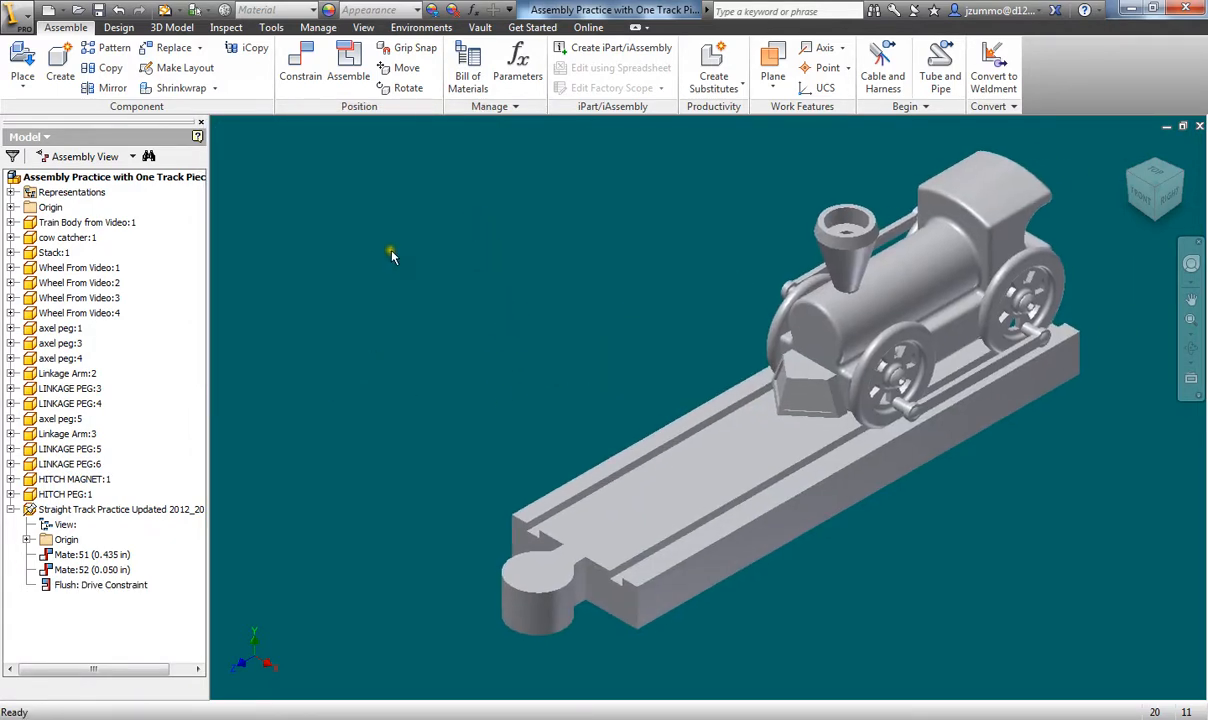
click(310, 76)
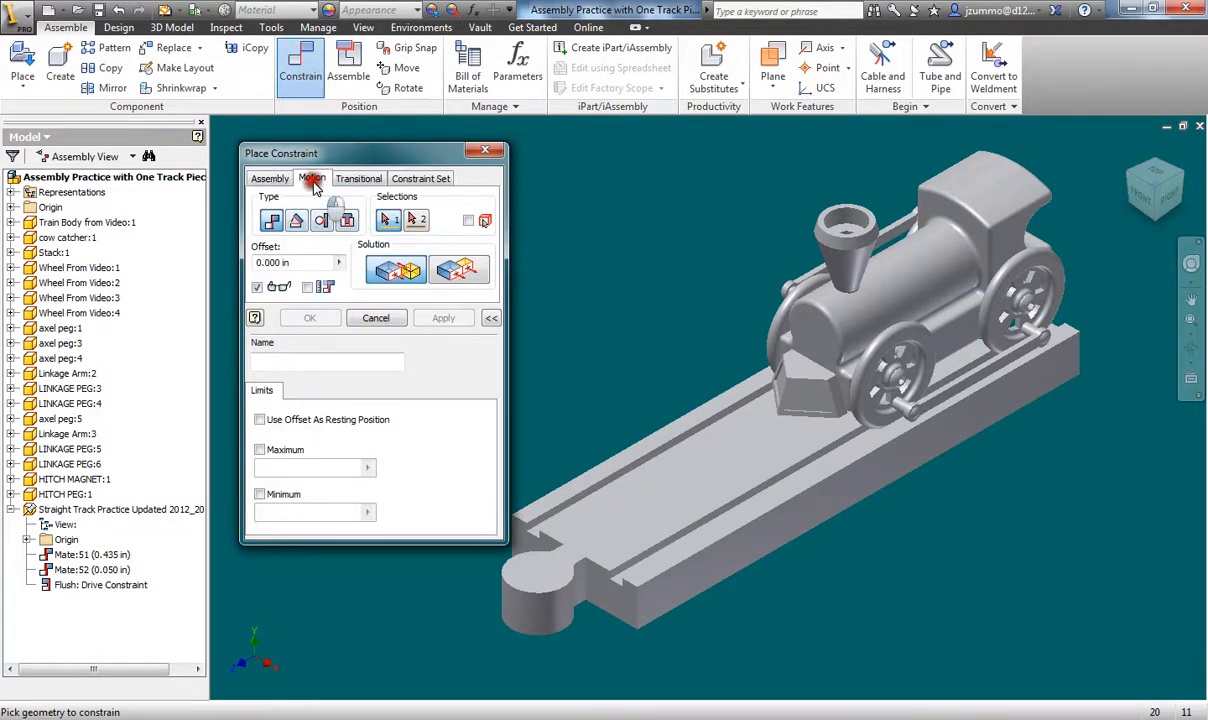
click(312, 182)
drag(300, 150, 268, 122)
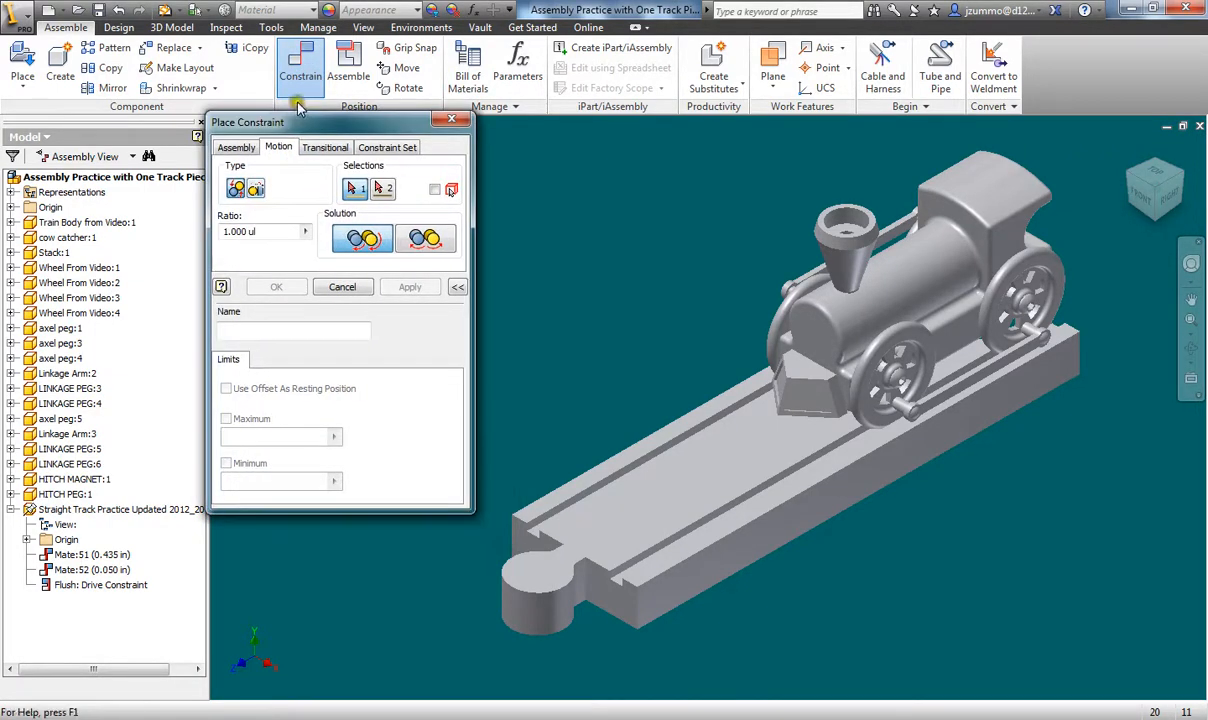
click(257, 190)
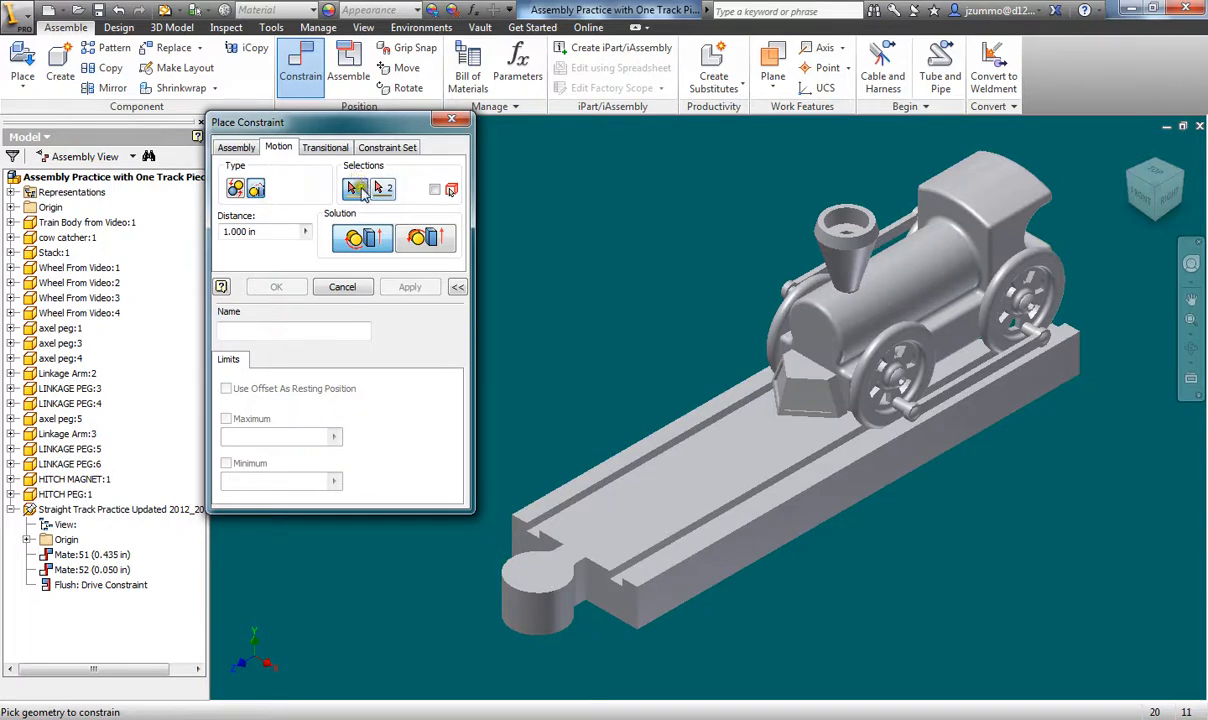
- Pick the front wheel's rim circle as the first selection
scroll(787, 302, up, 4)
scroll(728, 262, down, 2)
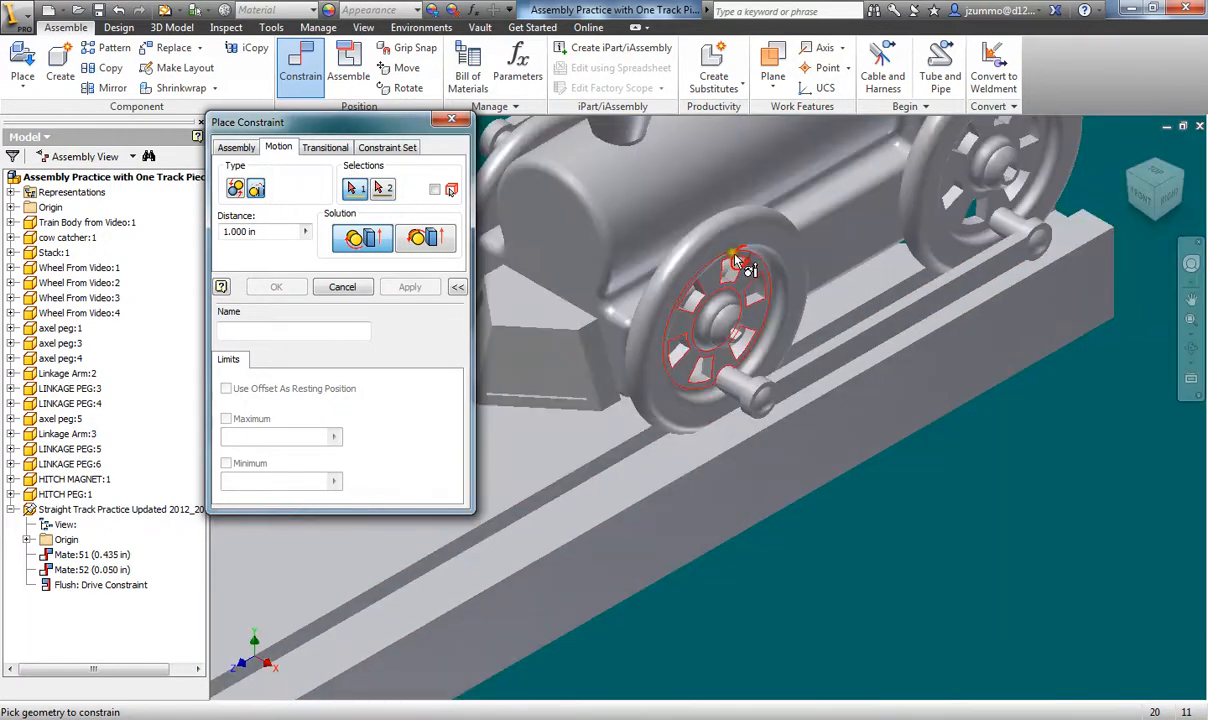
scroll(722, 243, up, 2)
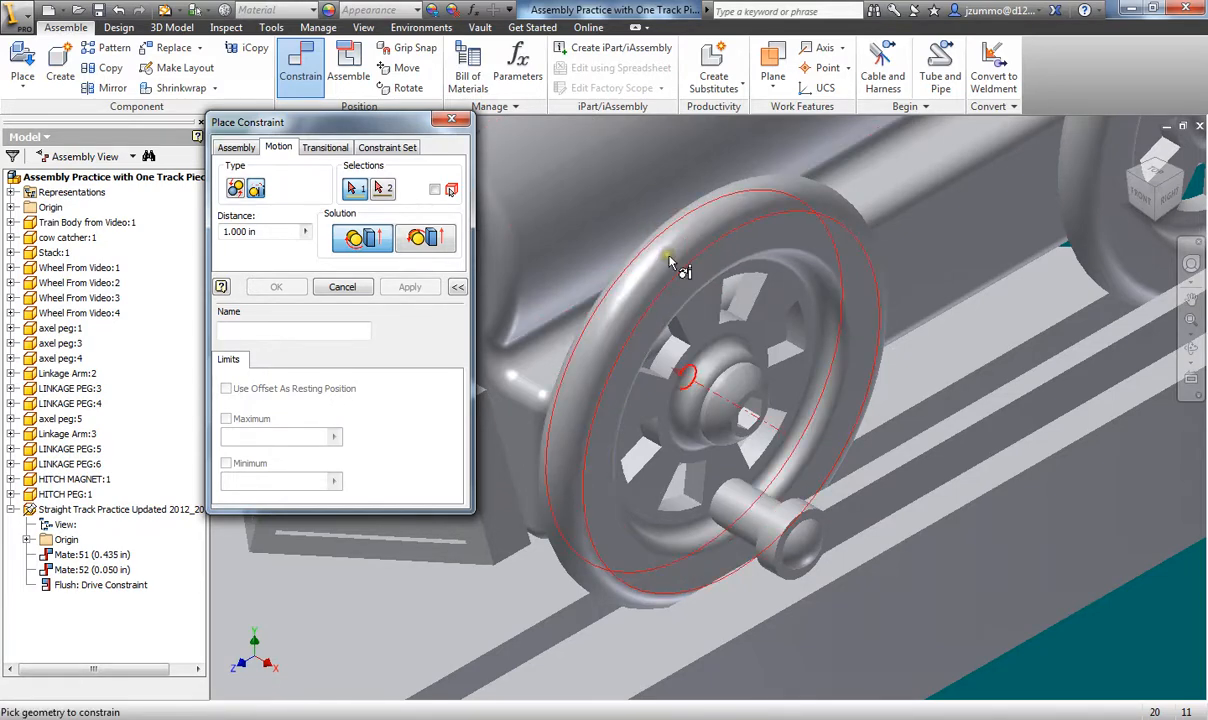
mouse_move(672, 262)
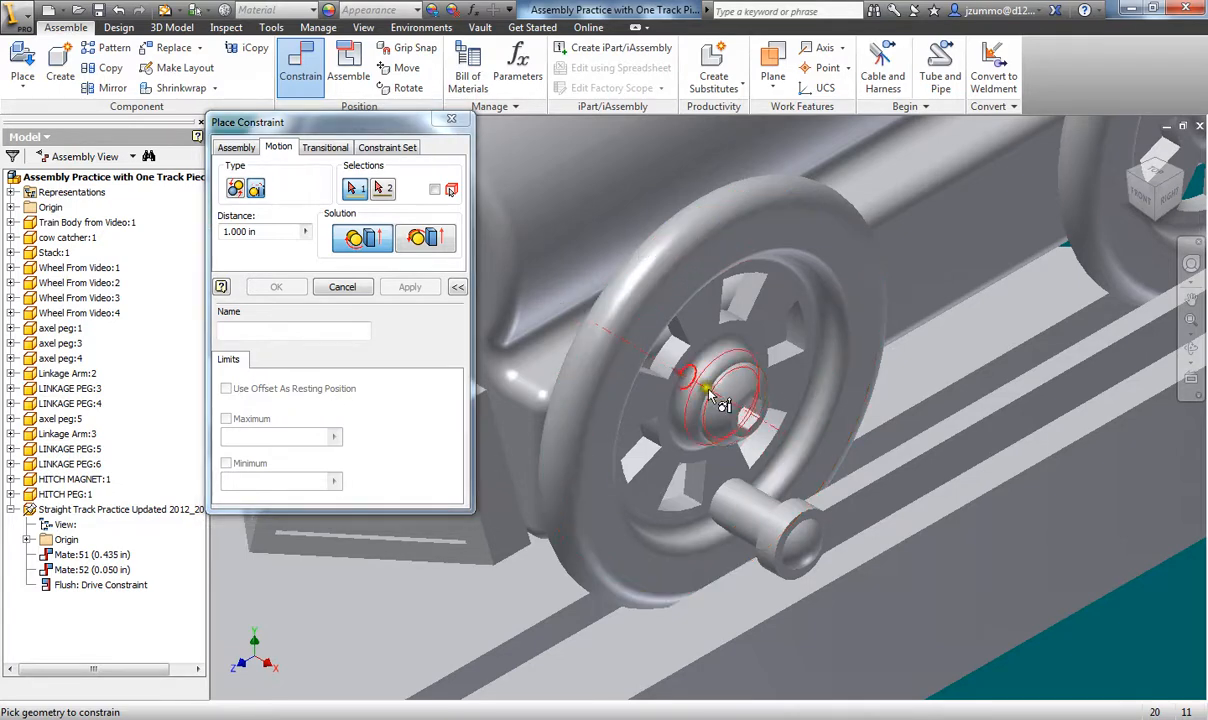
click(634, 320)
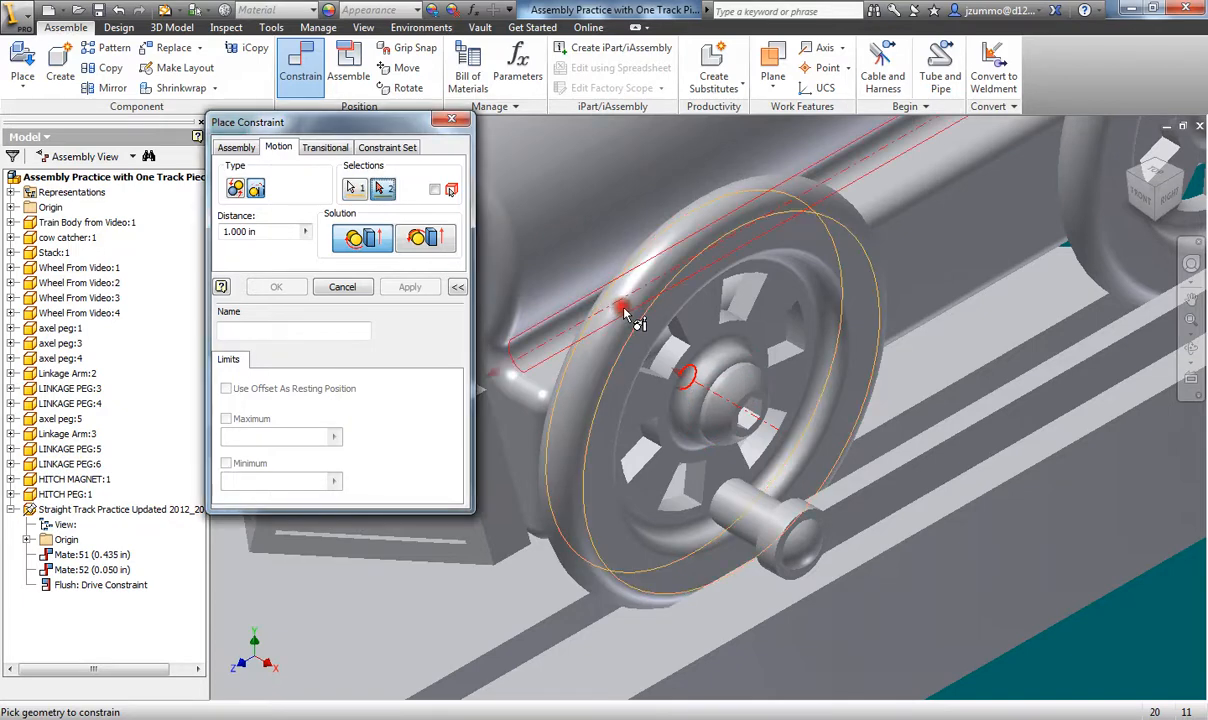
- Pick the track's rail edge as the second selection
scroll(938, 443, up, 4)
middle_drag(997, 455, 741, 436)
scroll(745, 438, down, 3)
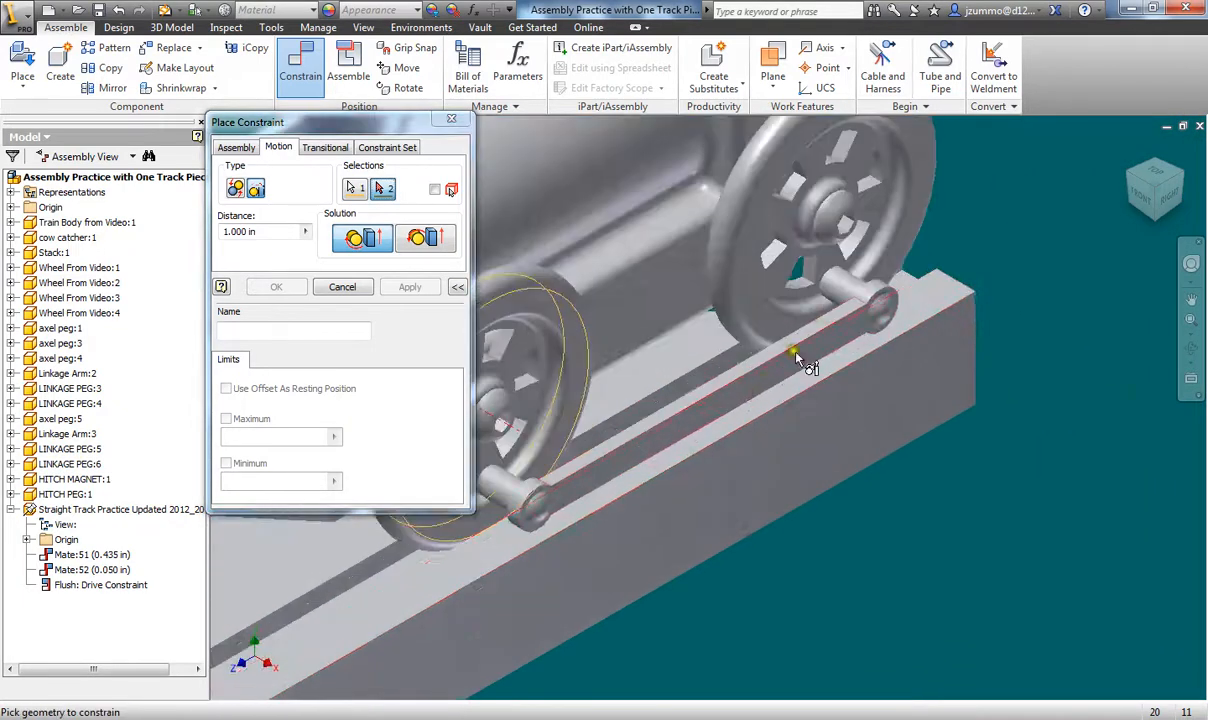
middle_drag(945, 285, 885, 340)
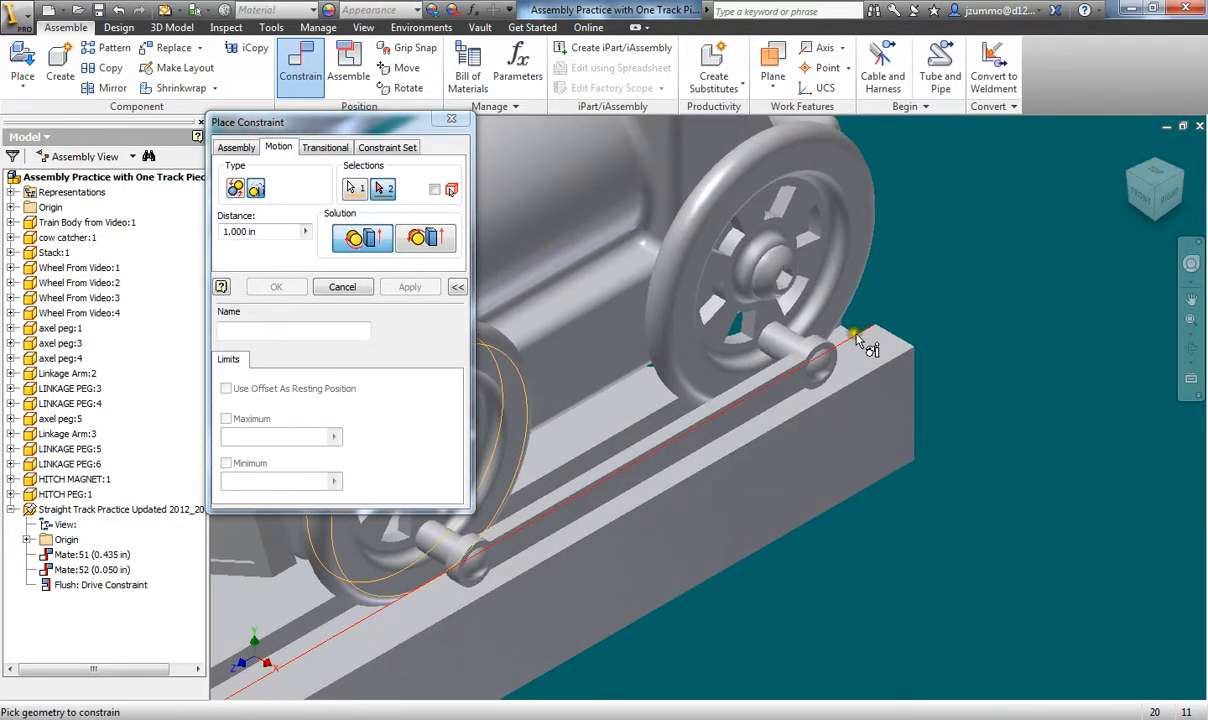
middle_drag(609, 450, 714, 375)
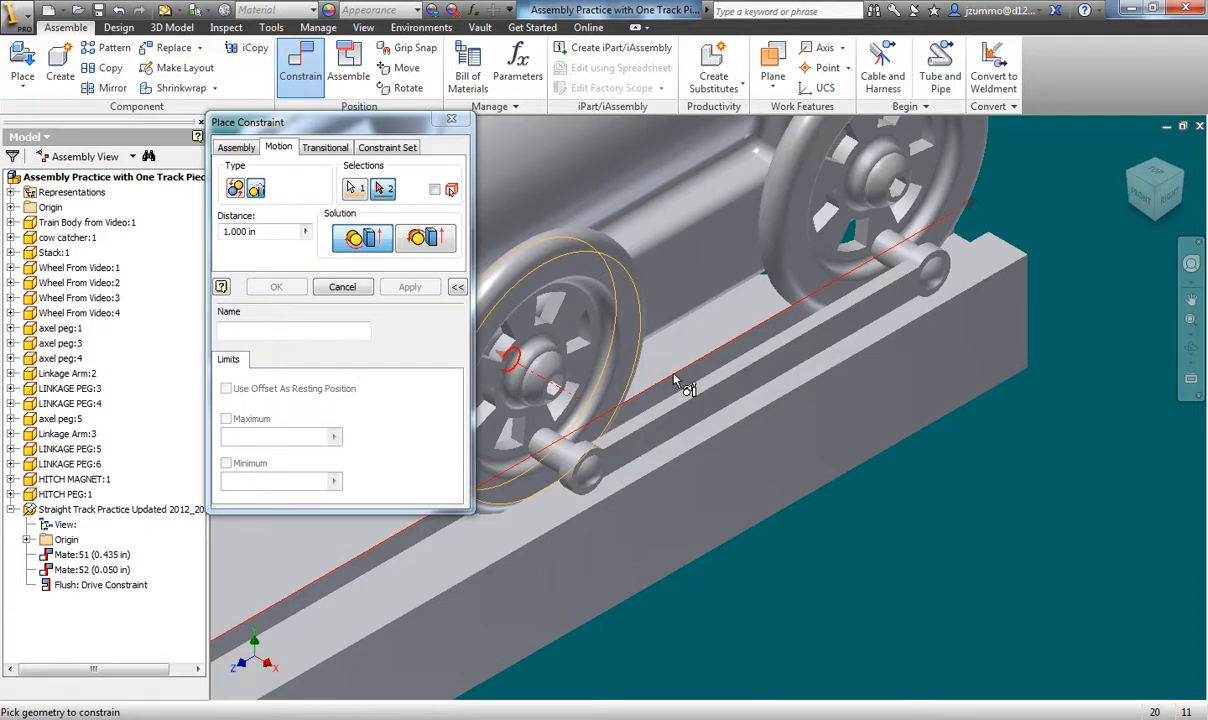
click(733, 350)
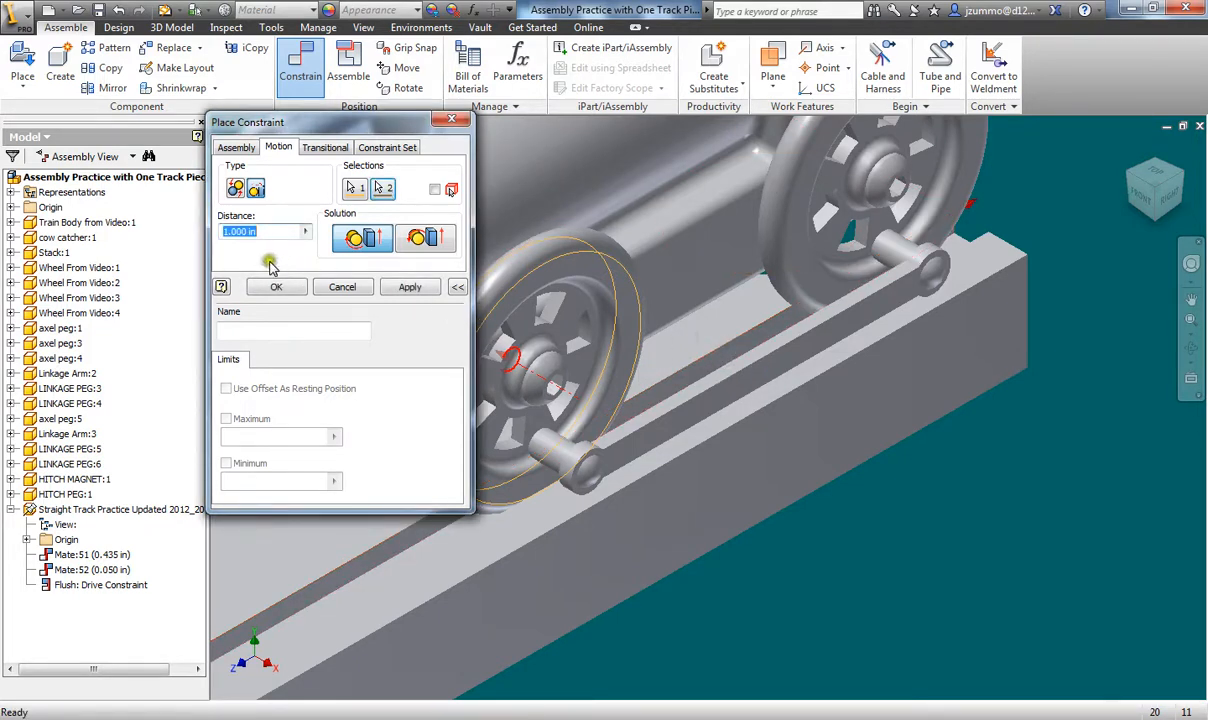
- Apply the rotation-translation constraint with distance 6.28 and close the dialog
scroll(600, 434, up, 3)
middle_drag(602, 437, 1051, 448)
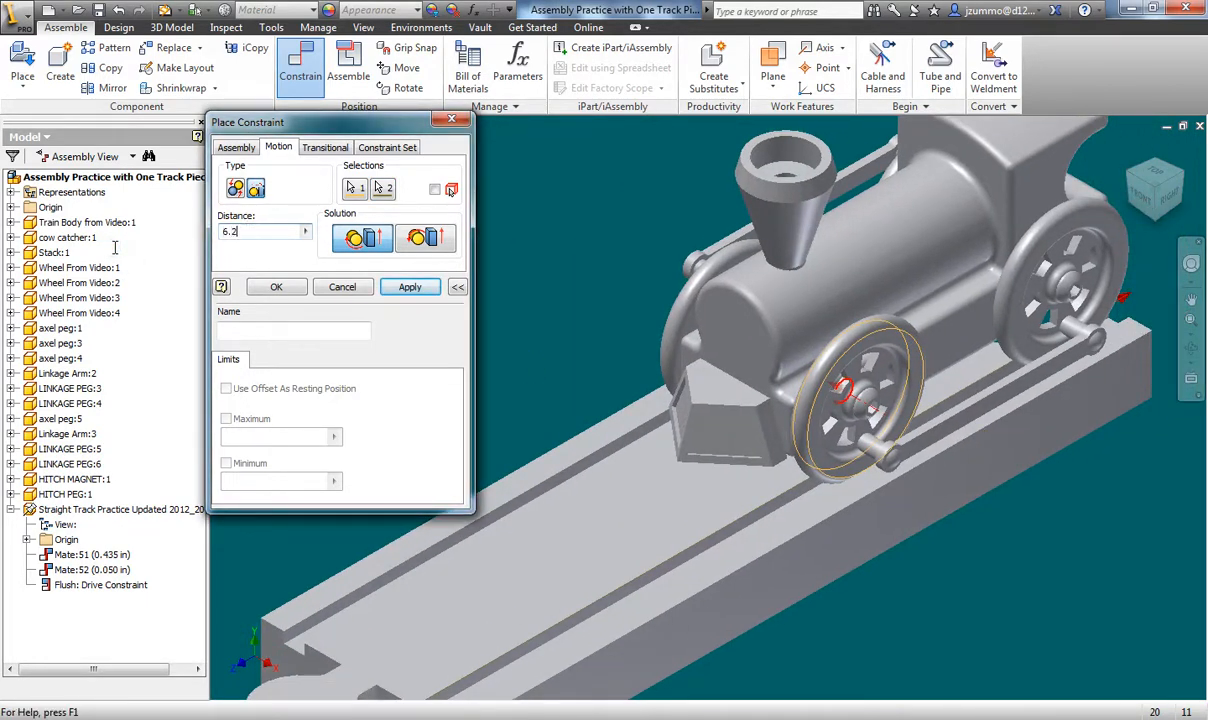
click(405, 288)
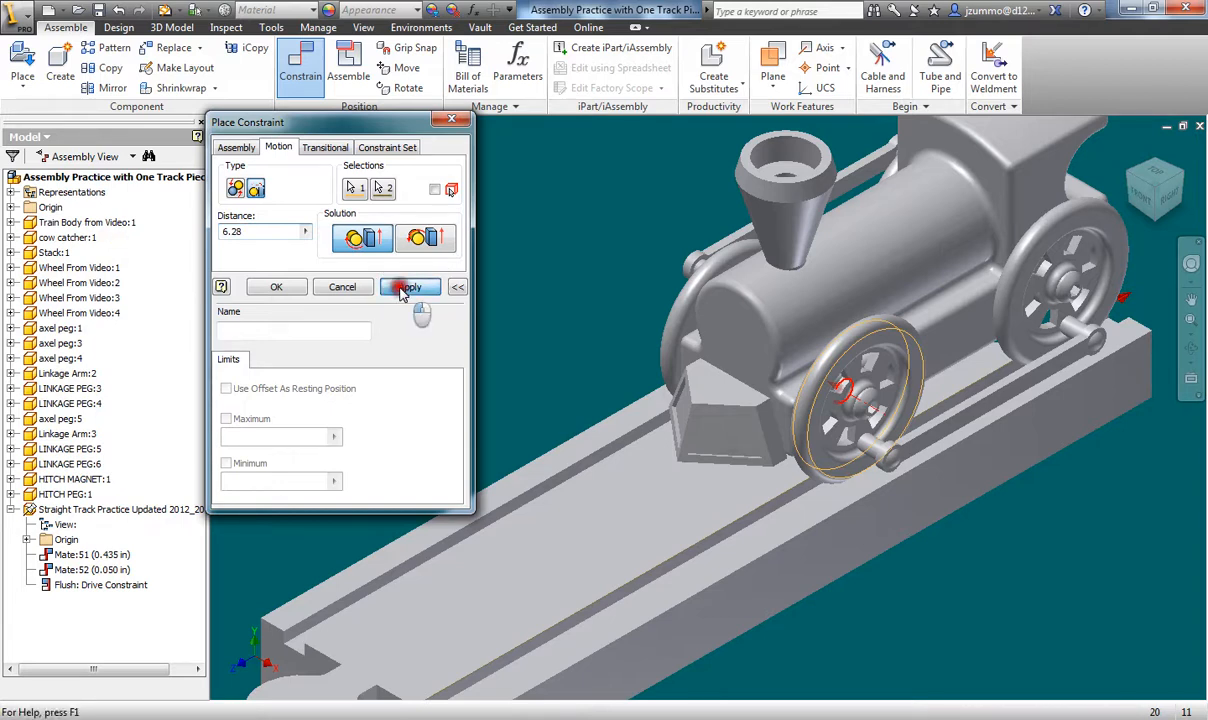
click(332, 296)
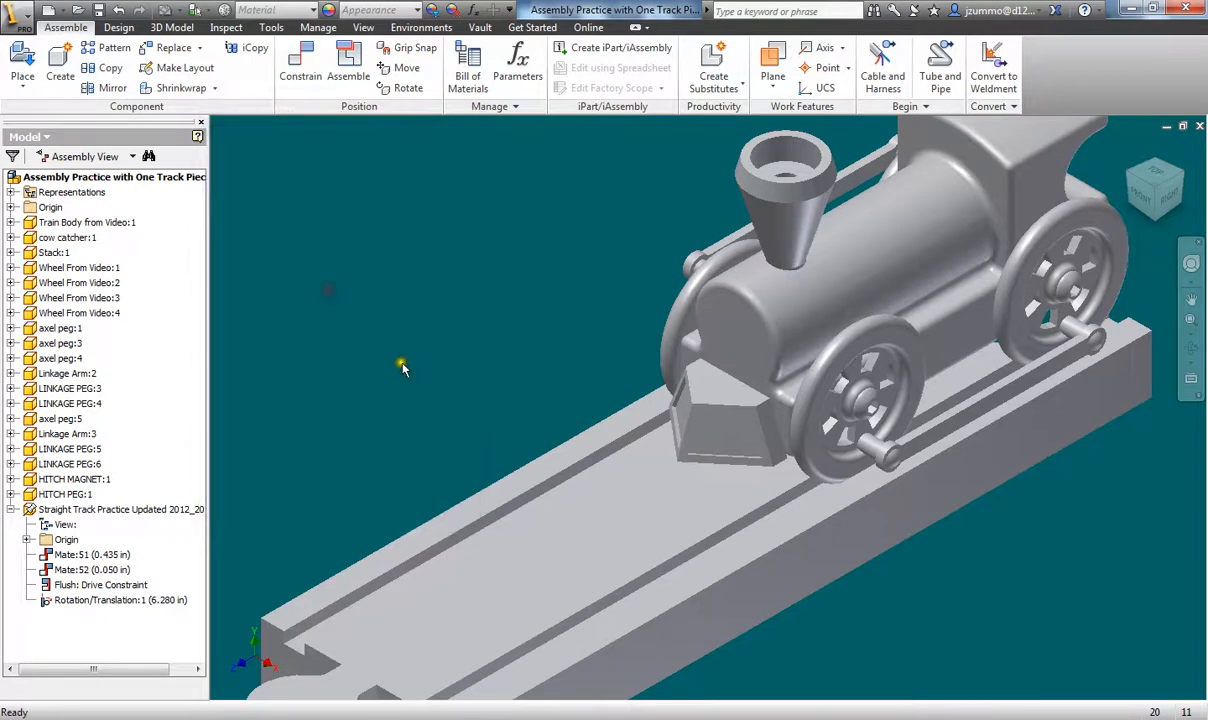
- Drive the Flush constraint forward to run the train, then cancel to reset it
scroll(418, 370, down, 3)
scroll(418, 371, up, 6)
middle_drag(418, 370, 470, 355)
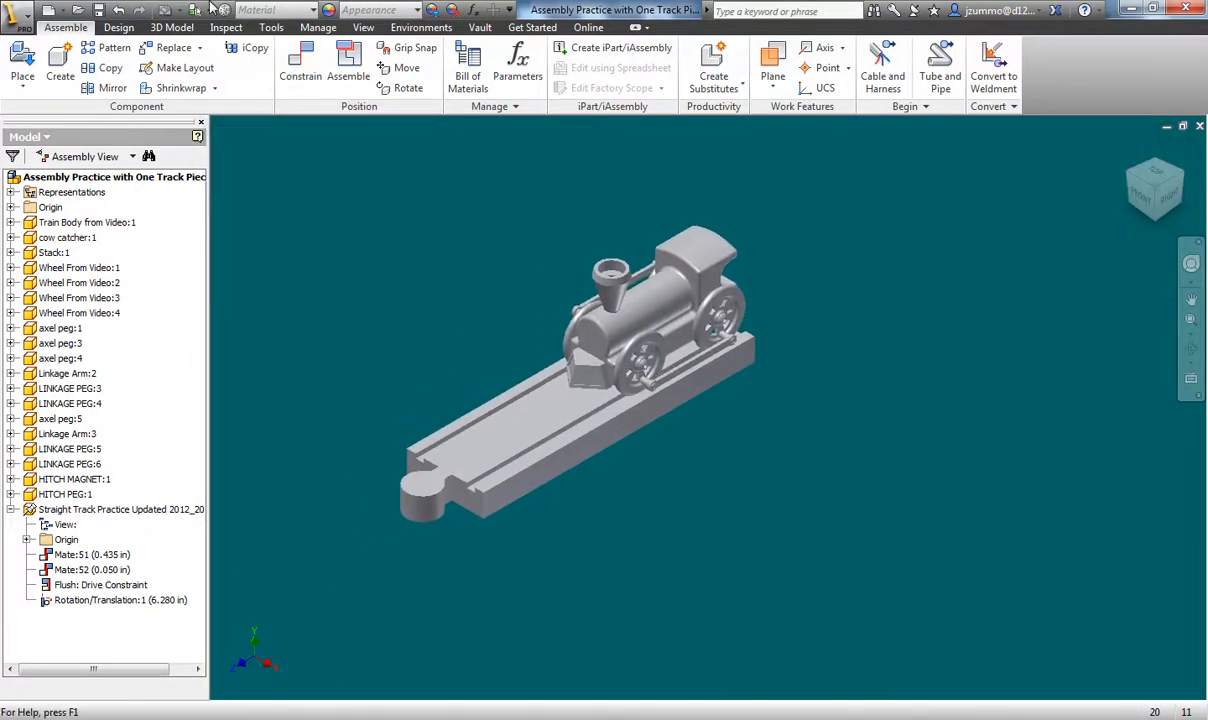
right_click(50, 566)
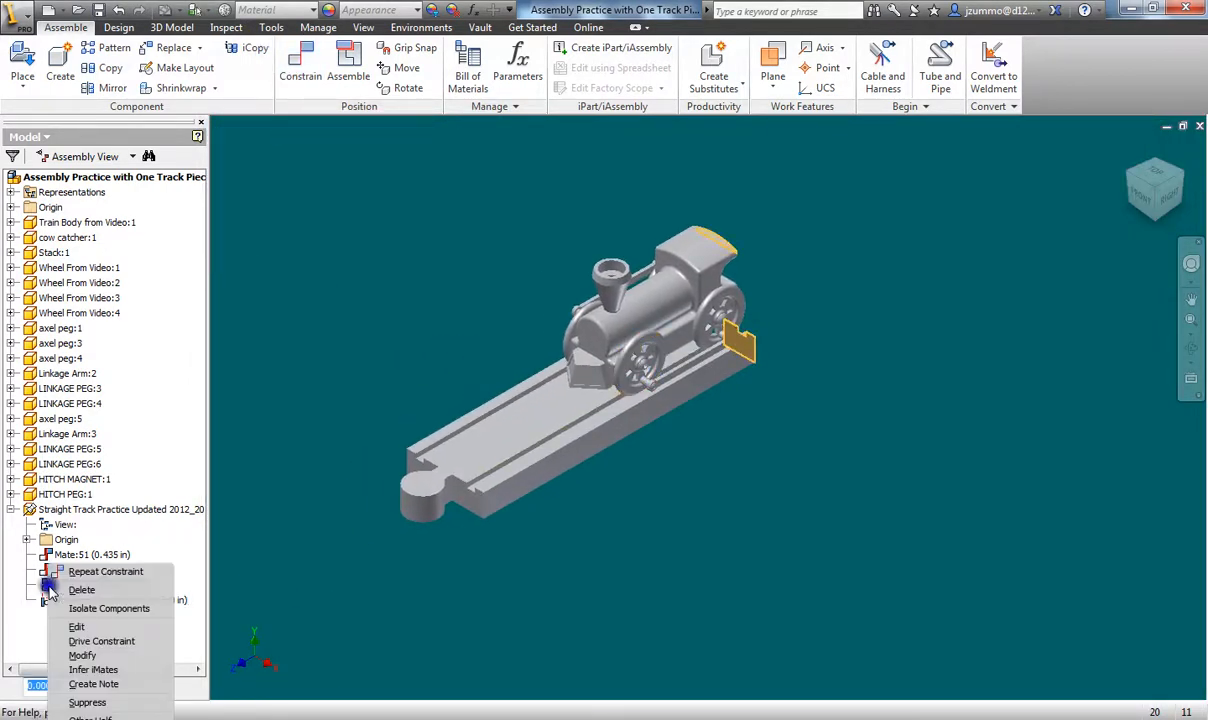
click(101, 642)
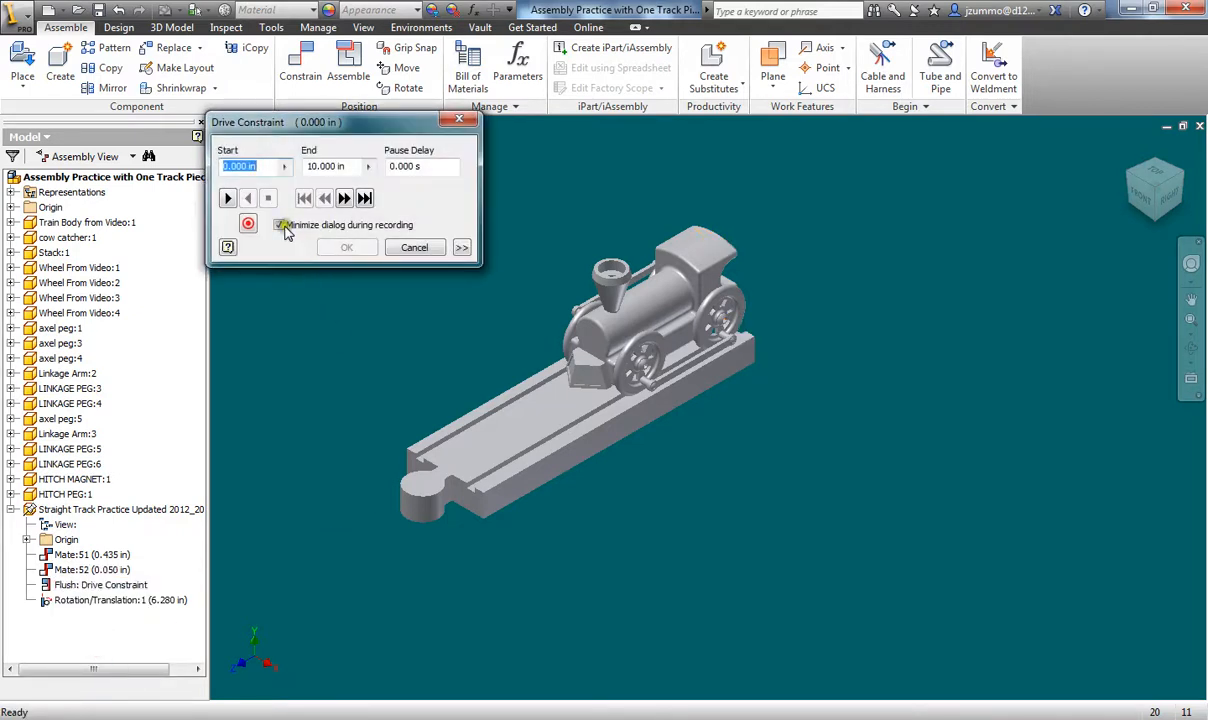
click(227, 199)
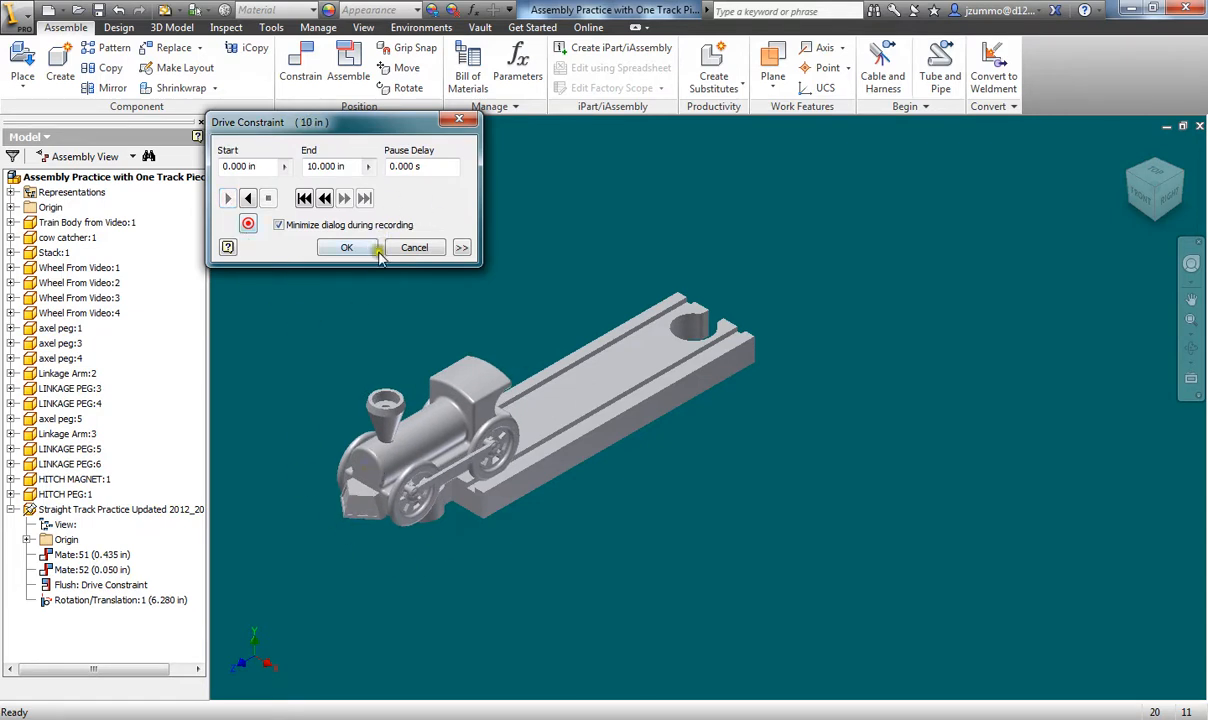
click(414, 248)
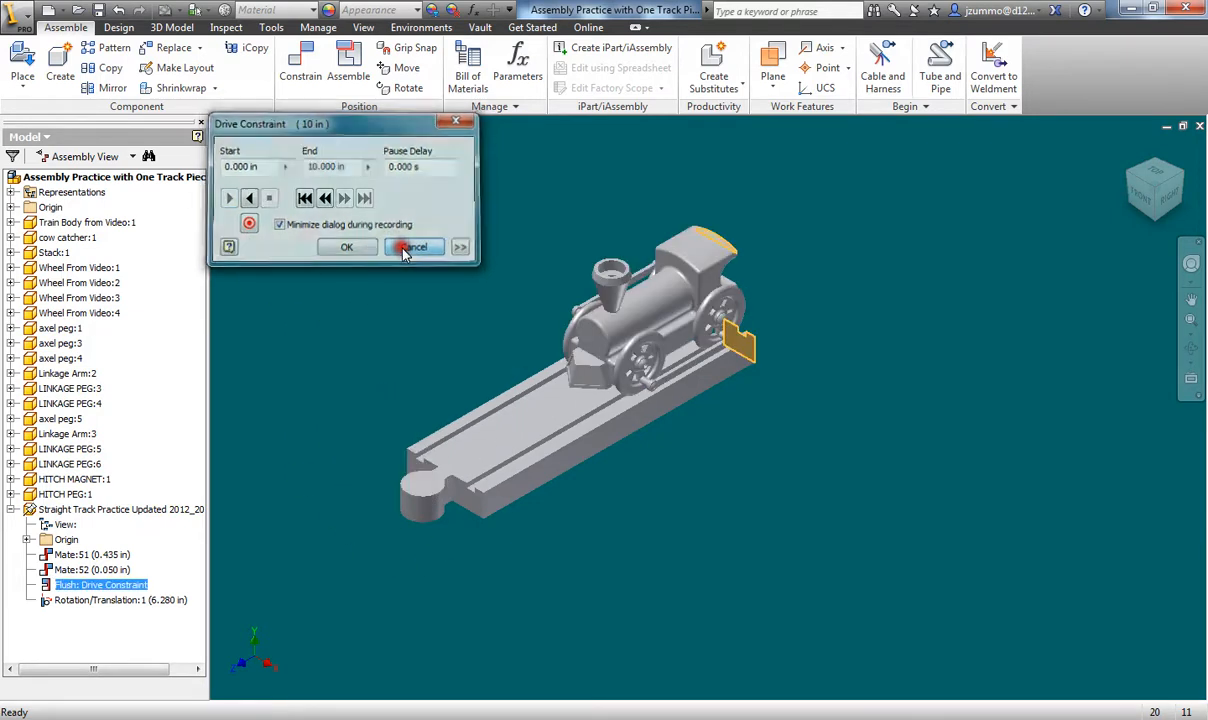
key(F2)
drag(423, 305, 510, 320)
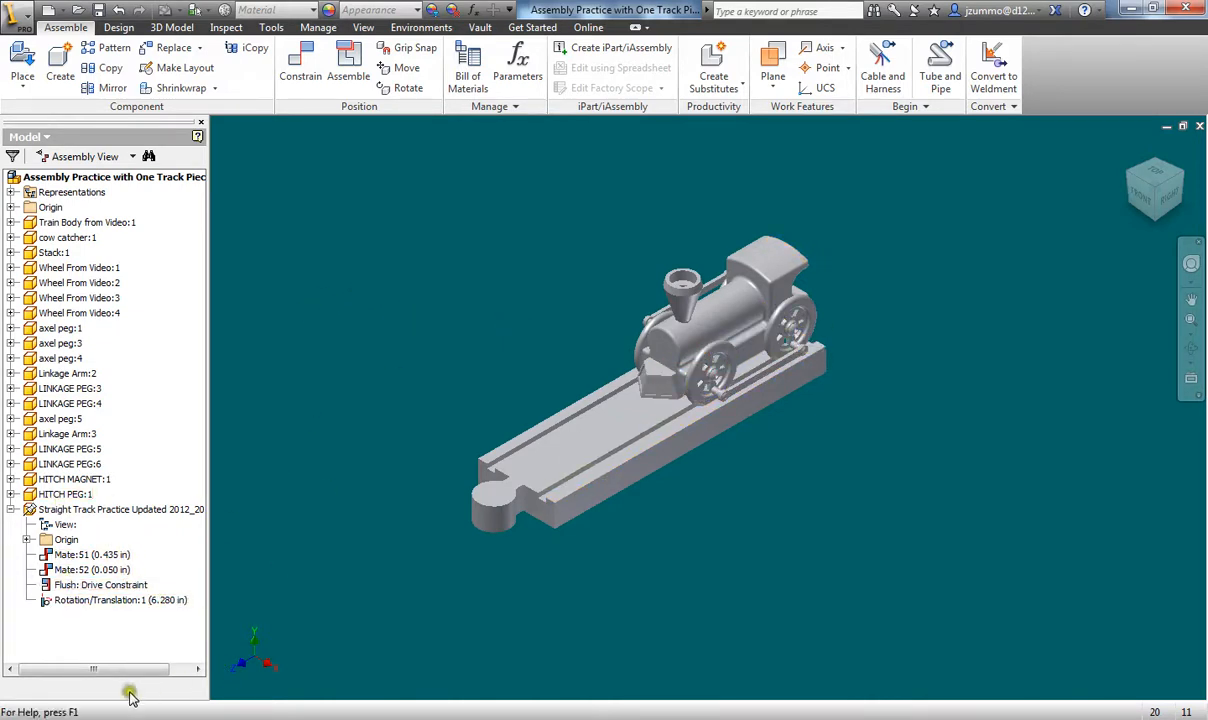
- Check the train drawing PDF, then set the Flush drive constraint to 5.5 in
mouse_move(360, 715)
click(1100, 640)
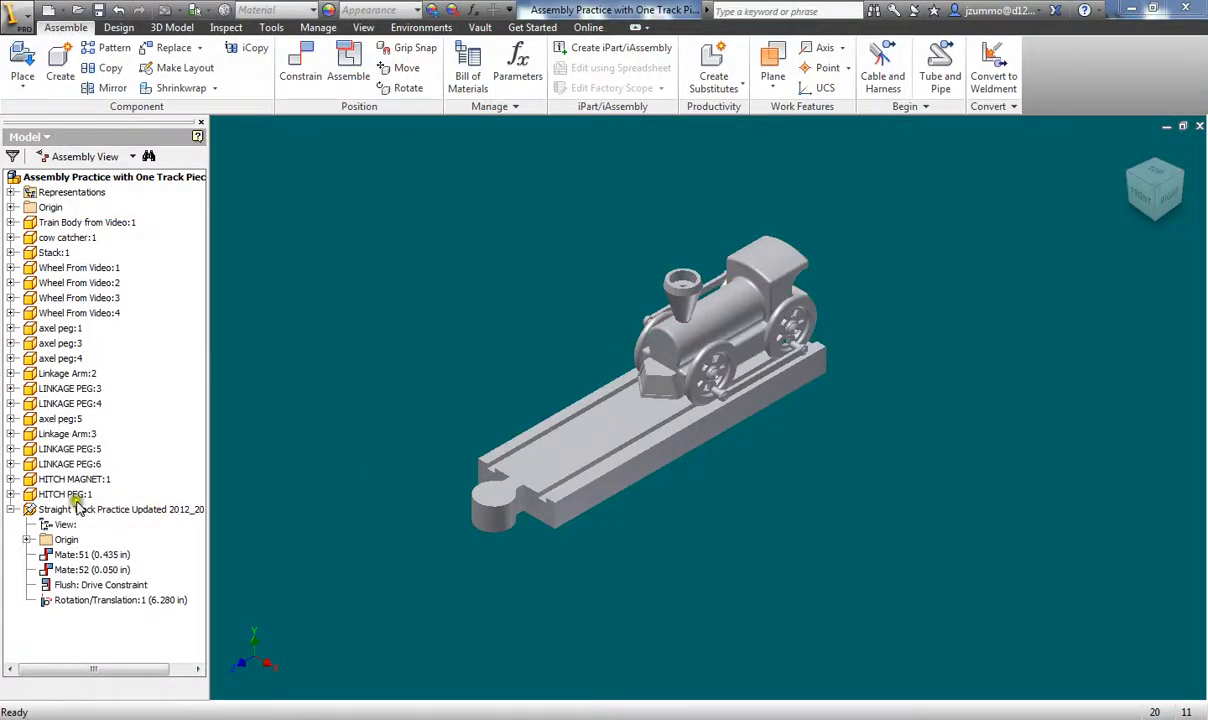
click(60, 590)
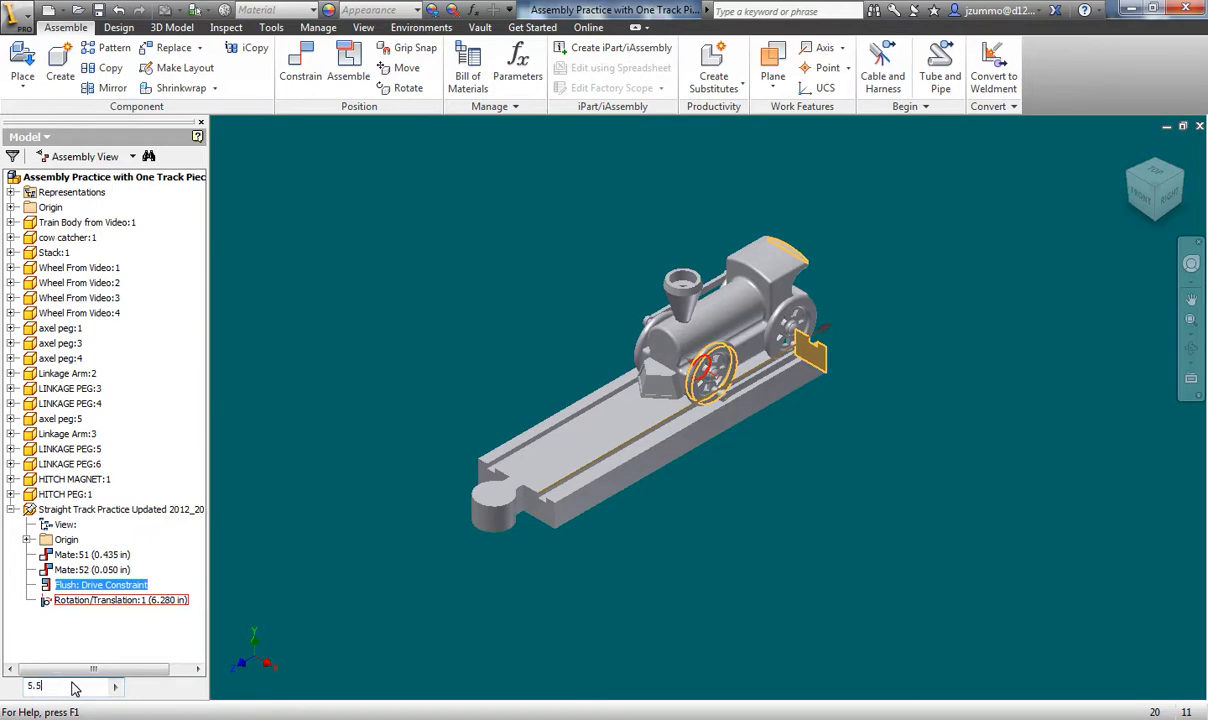
key(Return)
key(Return)
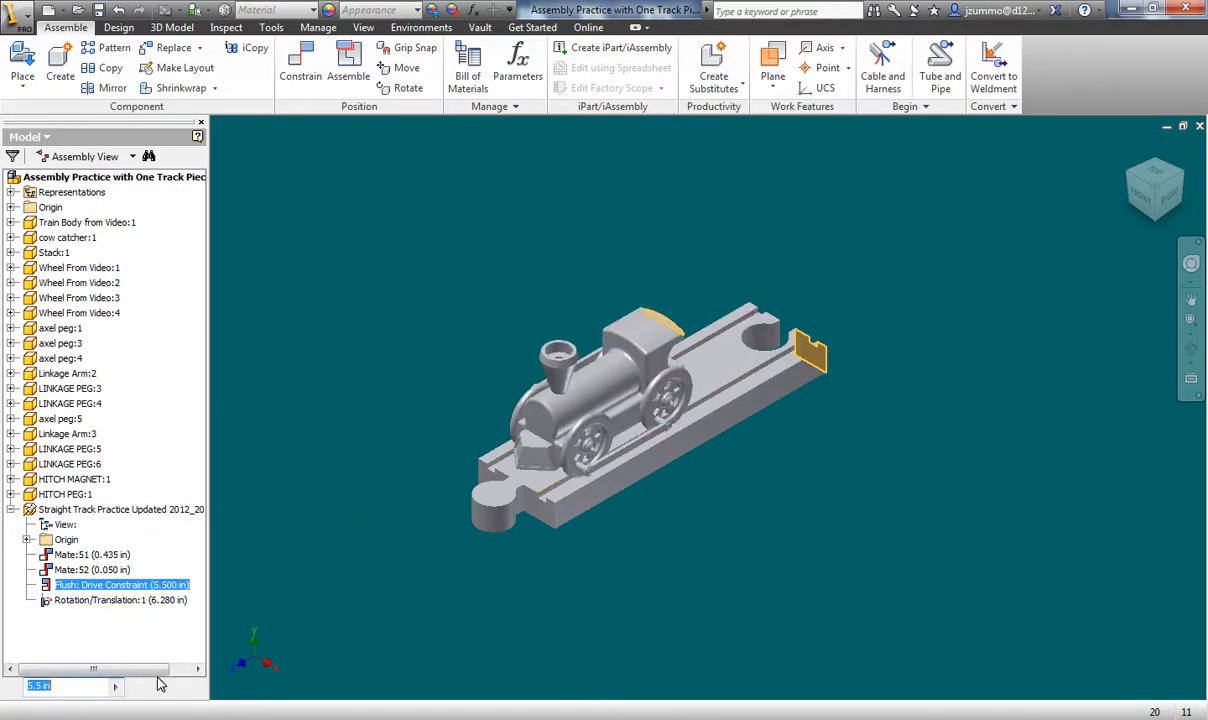
- Change the drive constraint value to 3 in, then to 3.5 in
click(68, 688)
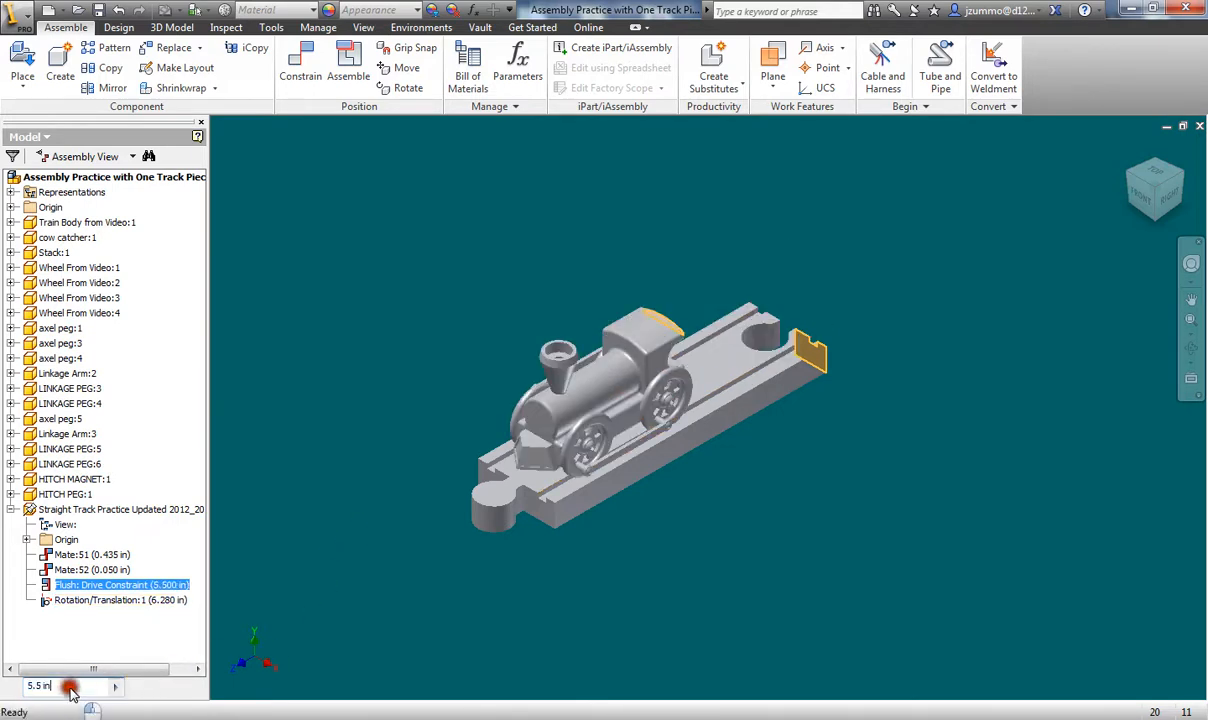
drag(68, 688, 22, 688)
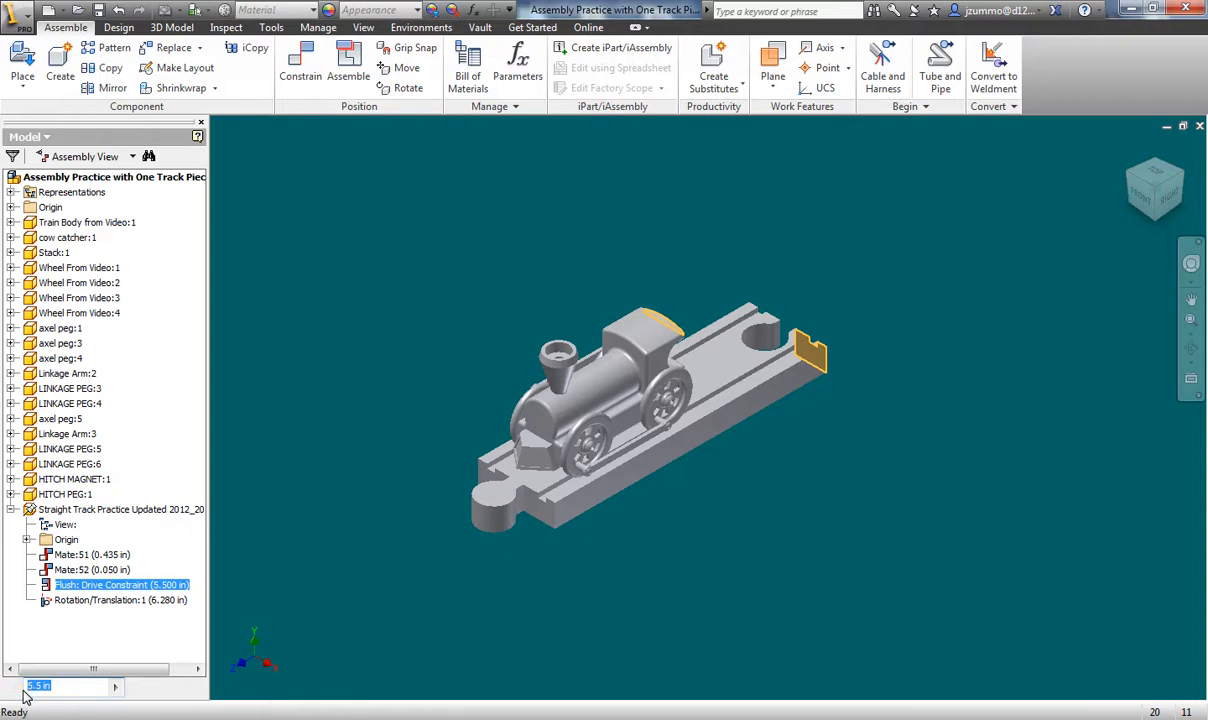
text(3)
key(Return)
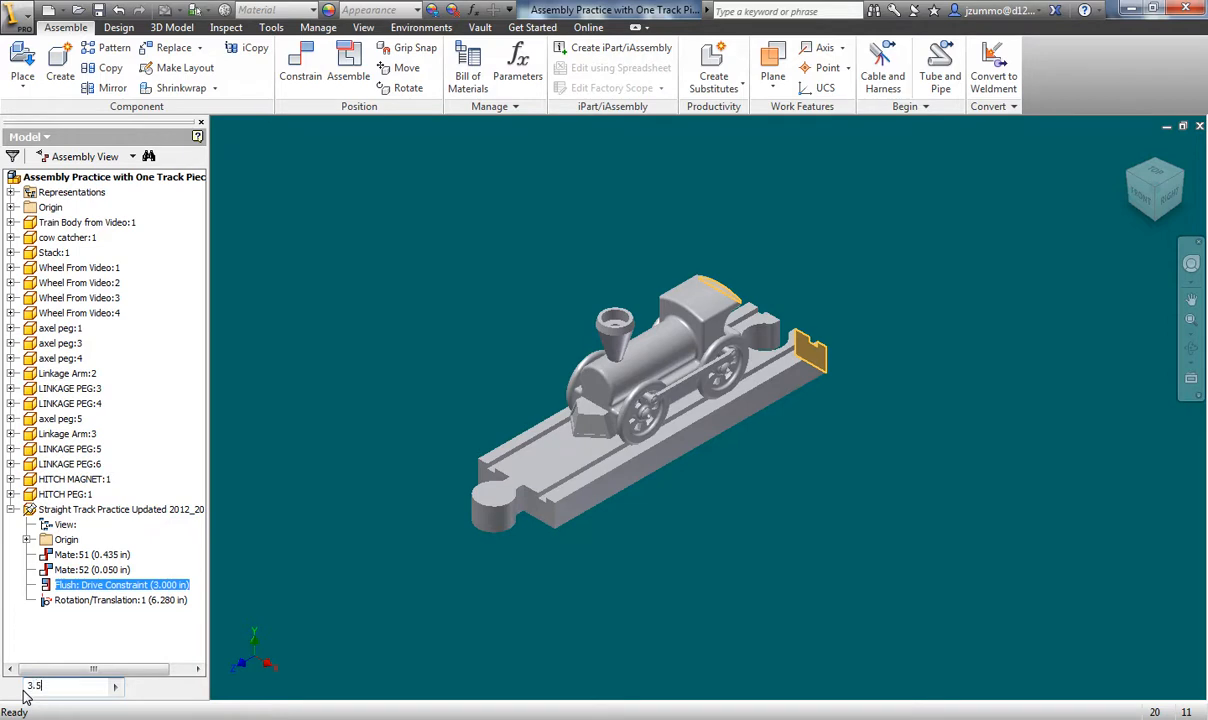
key(Return)
click(916, 535)
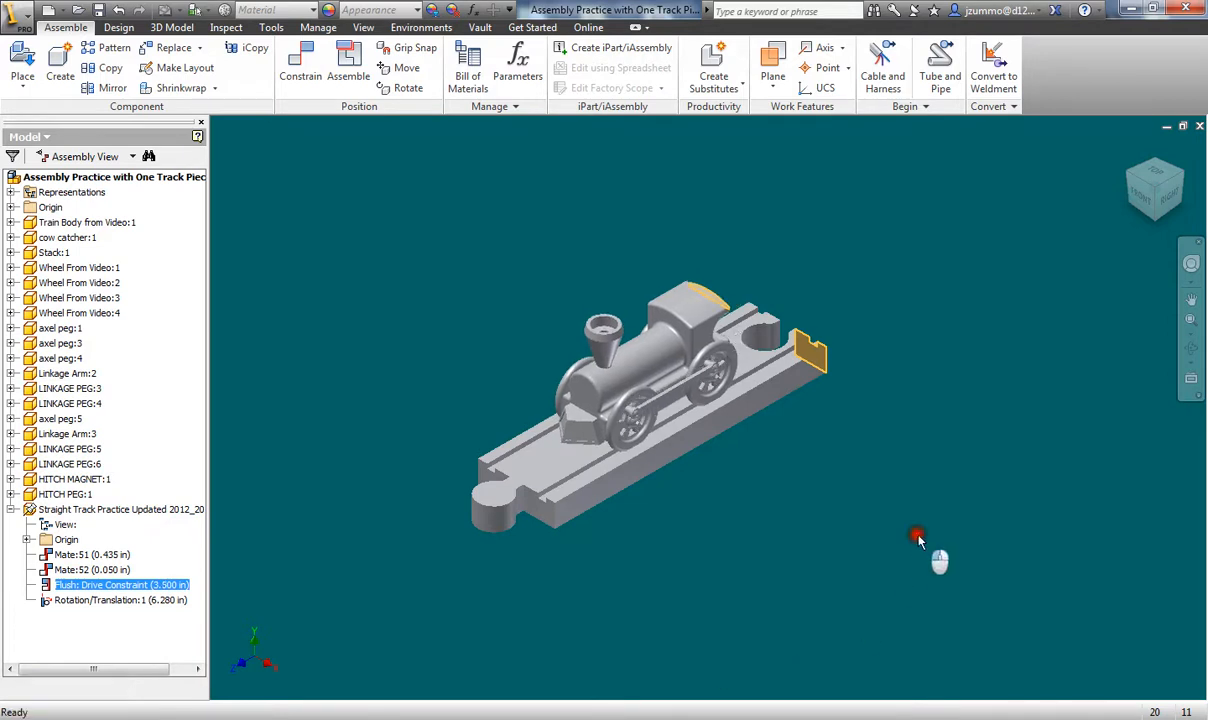
middle_drag(901, 471, 959, 481)
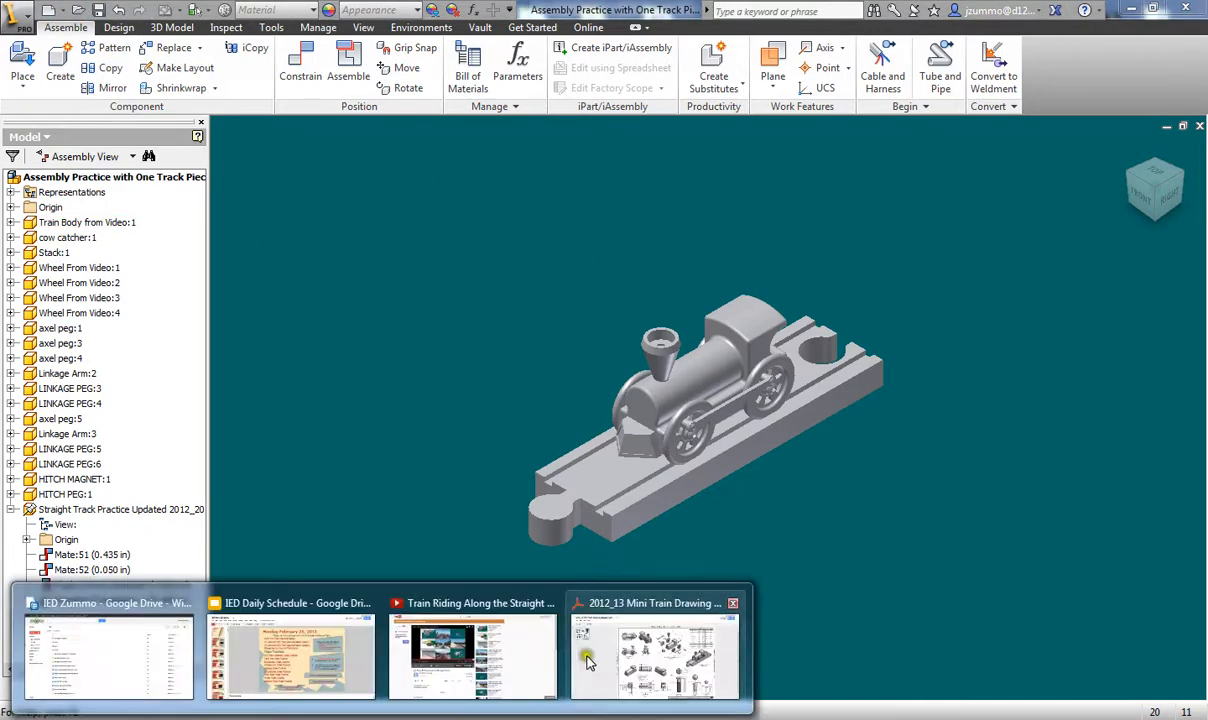
click(631, 640)
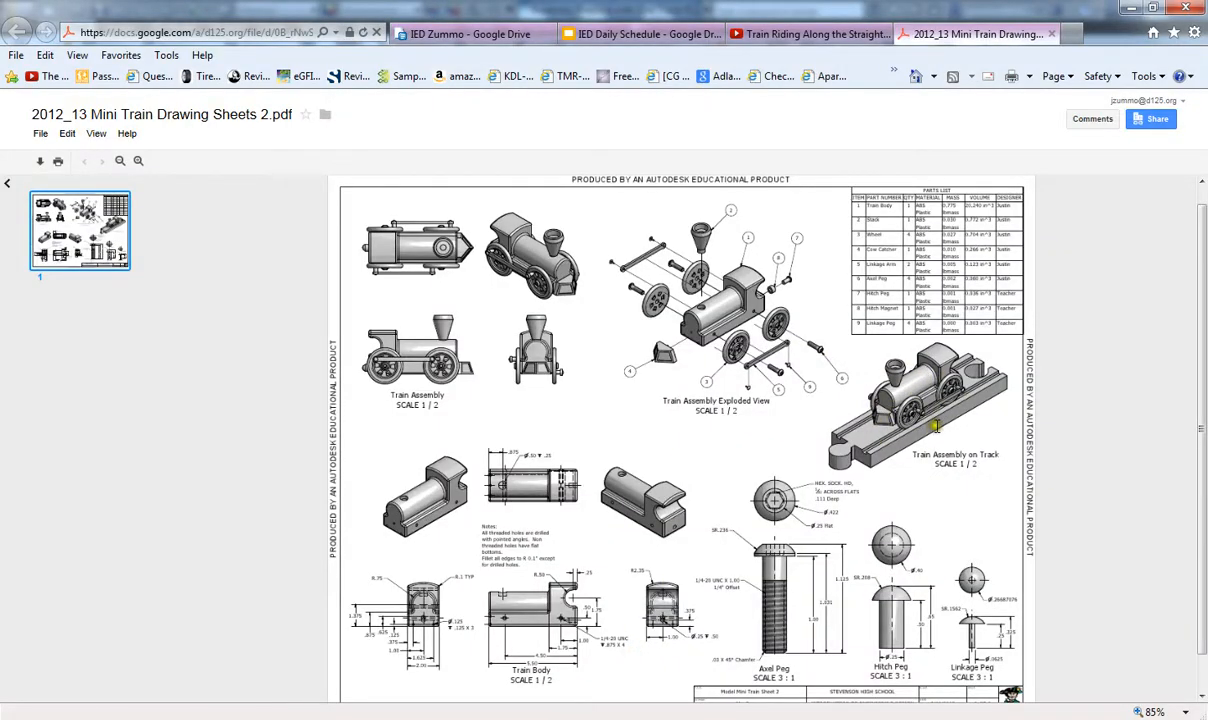
click(1131, 8)
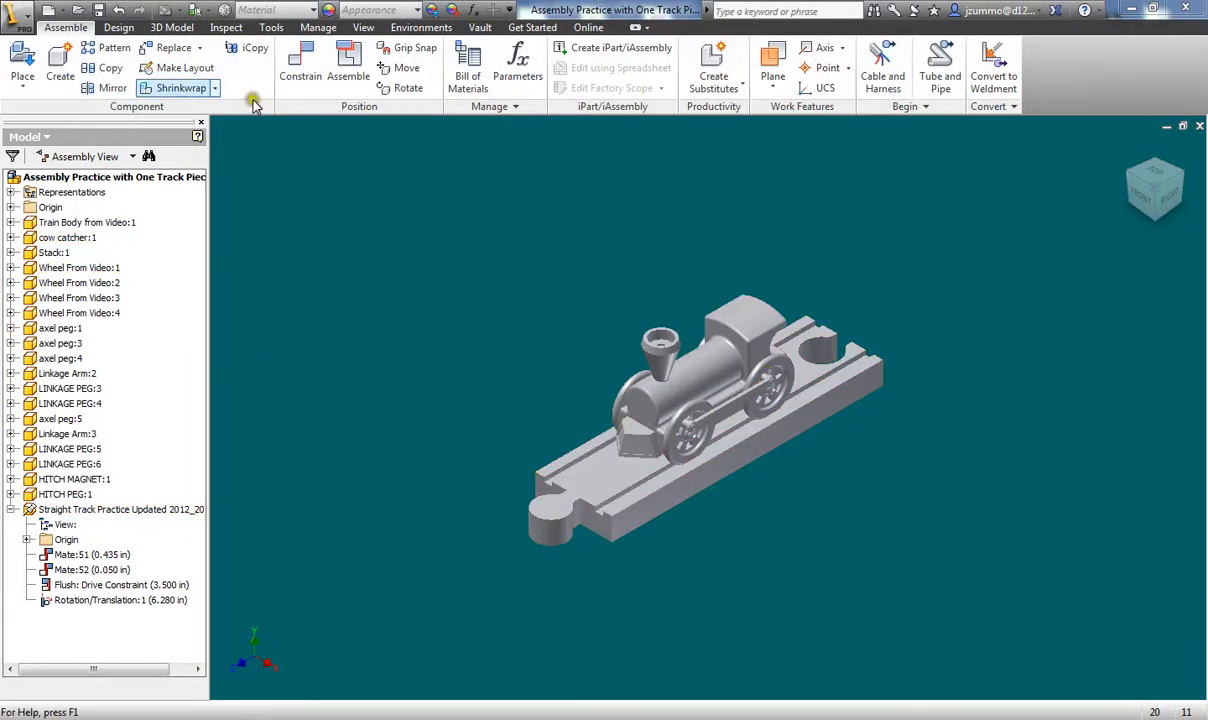
- Save the assembly as 'Assembly Practice with Four Track Pieces'
click(22, 14)
click(59, 213)
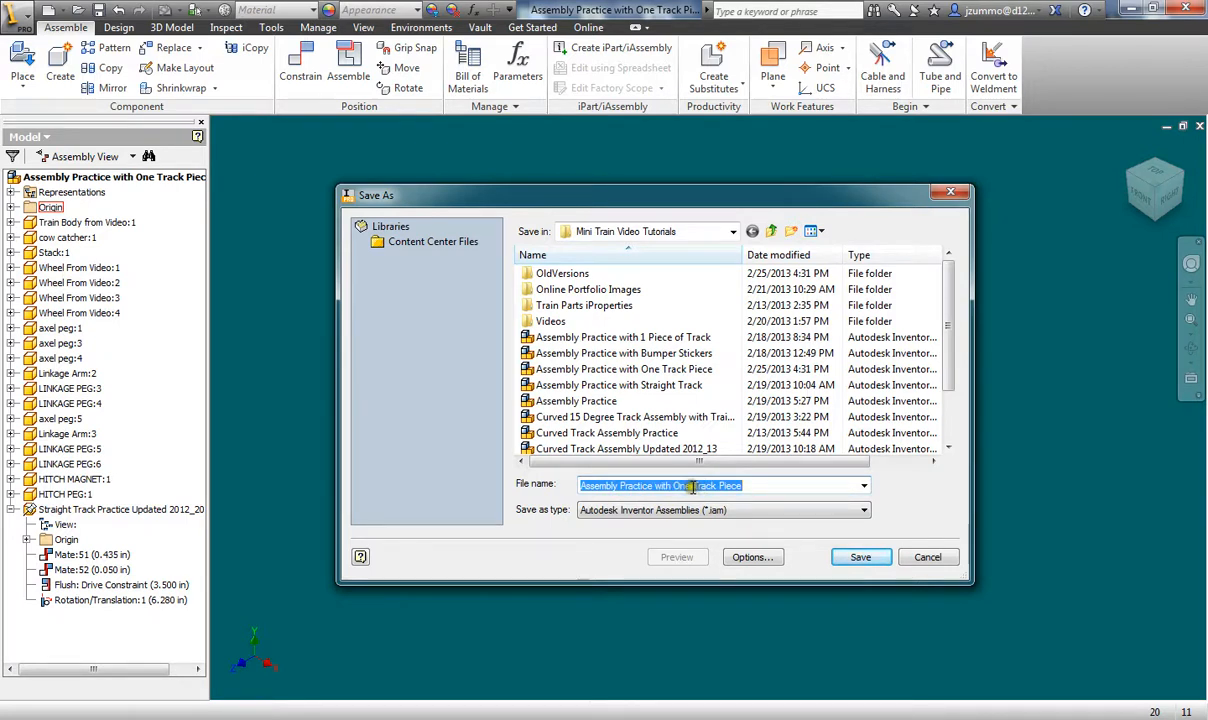
click(684, 486)
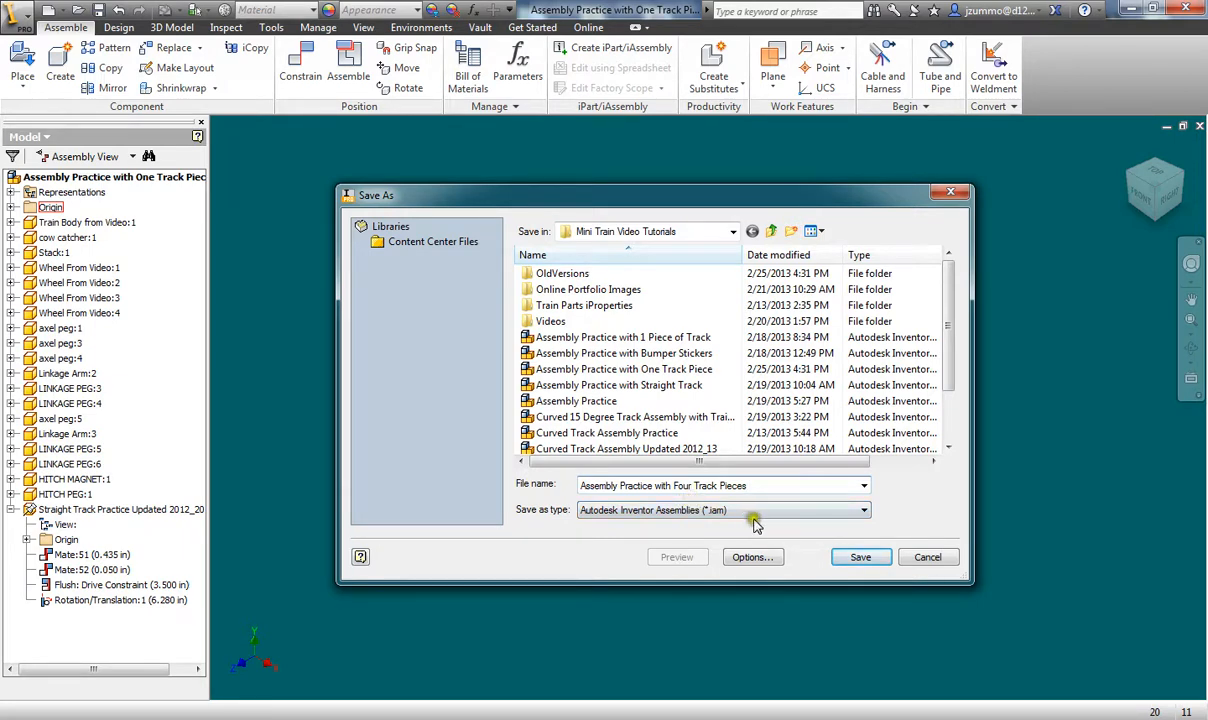
click(862, 557)
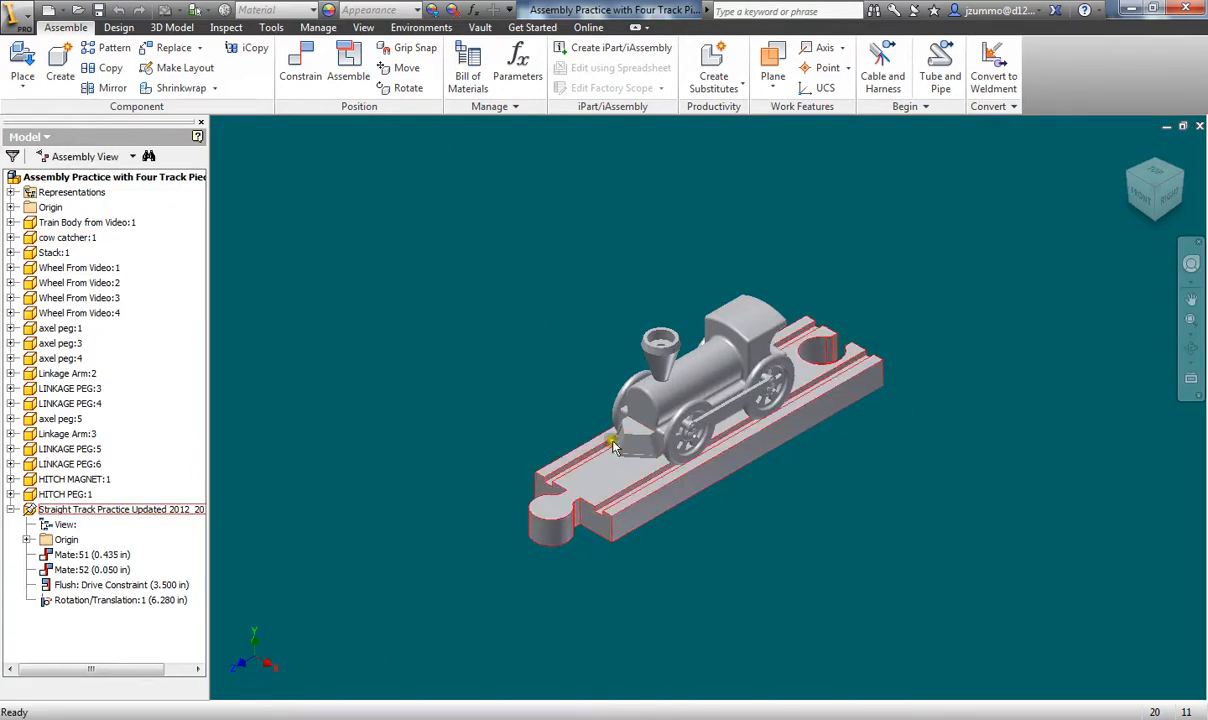
- Set the Flush drive constraint to 0 in, moving the train back to the start
click(126, 587)
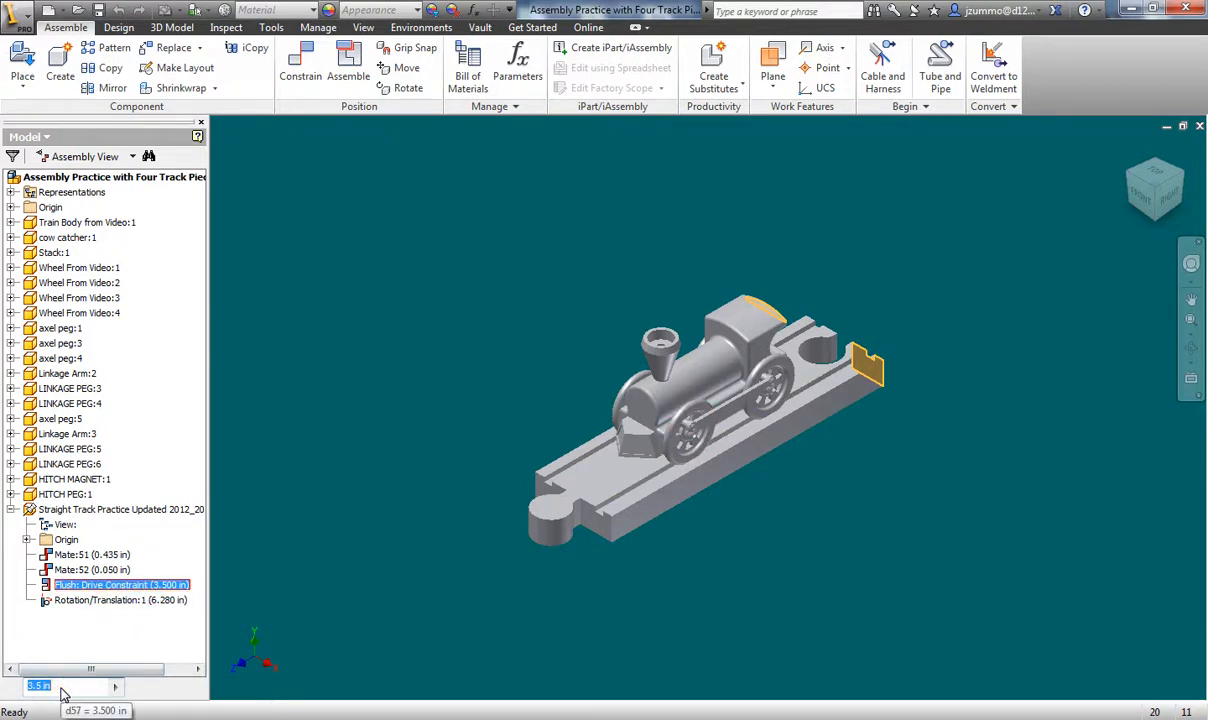
text(0)
key(Return)
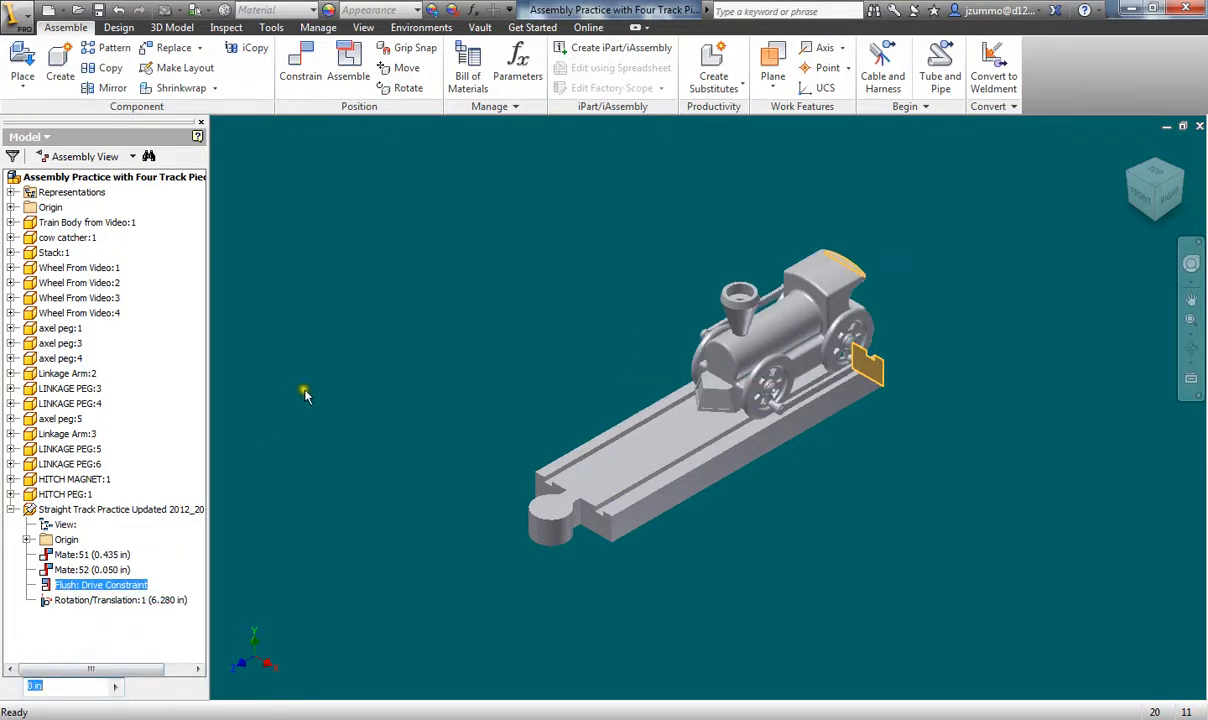
click(305, 394)
scroll(364, 474, up, 3)
middle_drag(364, 474, 712, 351)
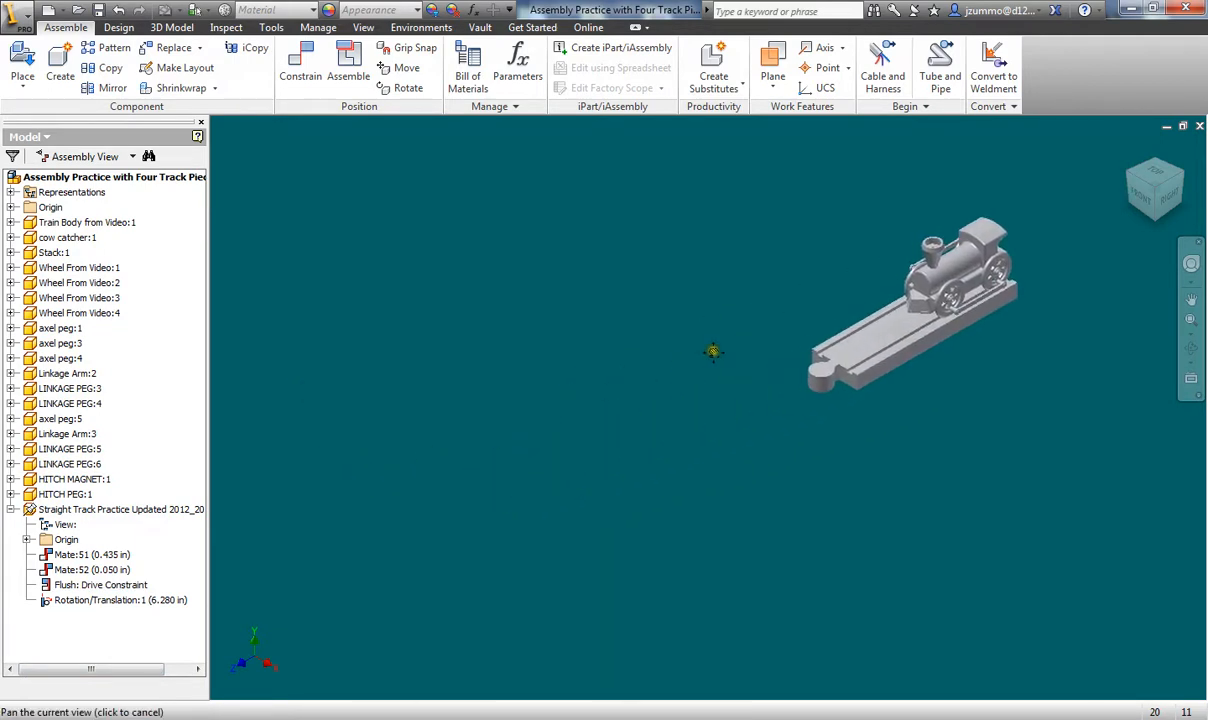
- Place three copies of Straight Track Practice Updated 2012_2013 in the assembly
click(22, 62)
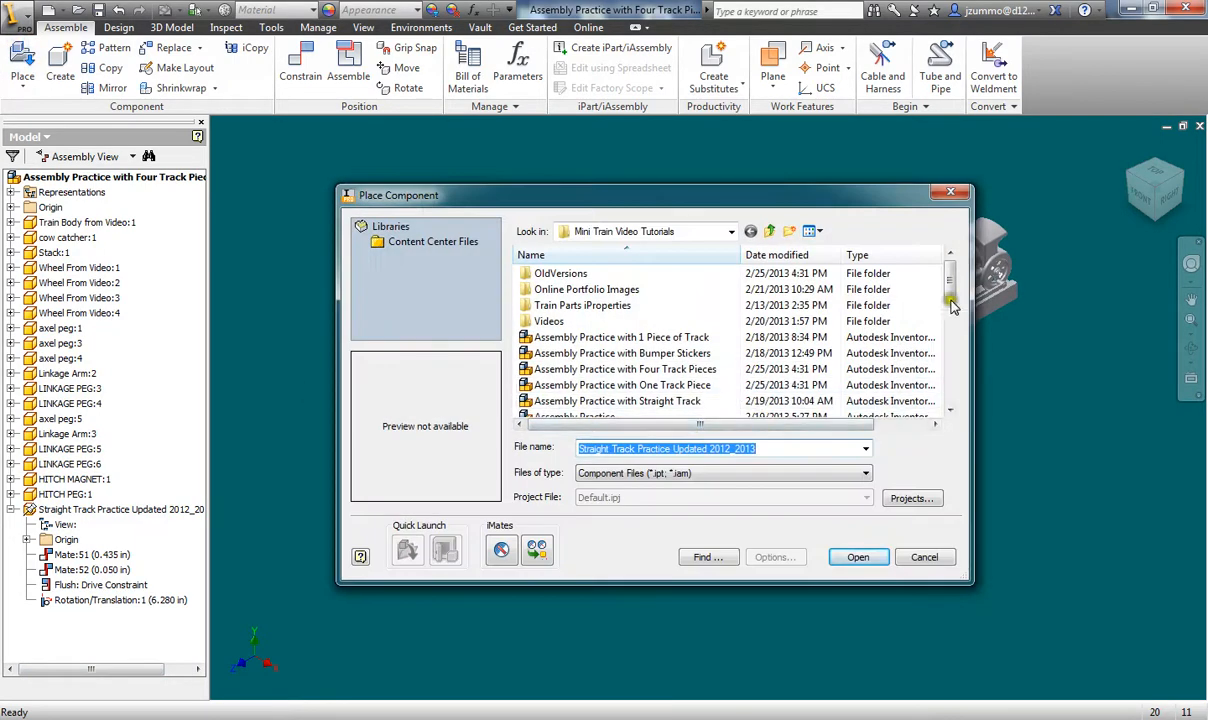
scroll(952, 306, down, 5)
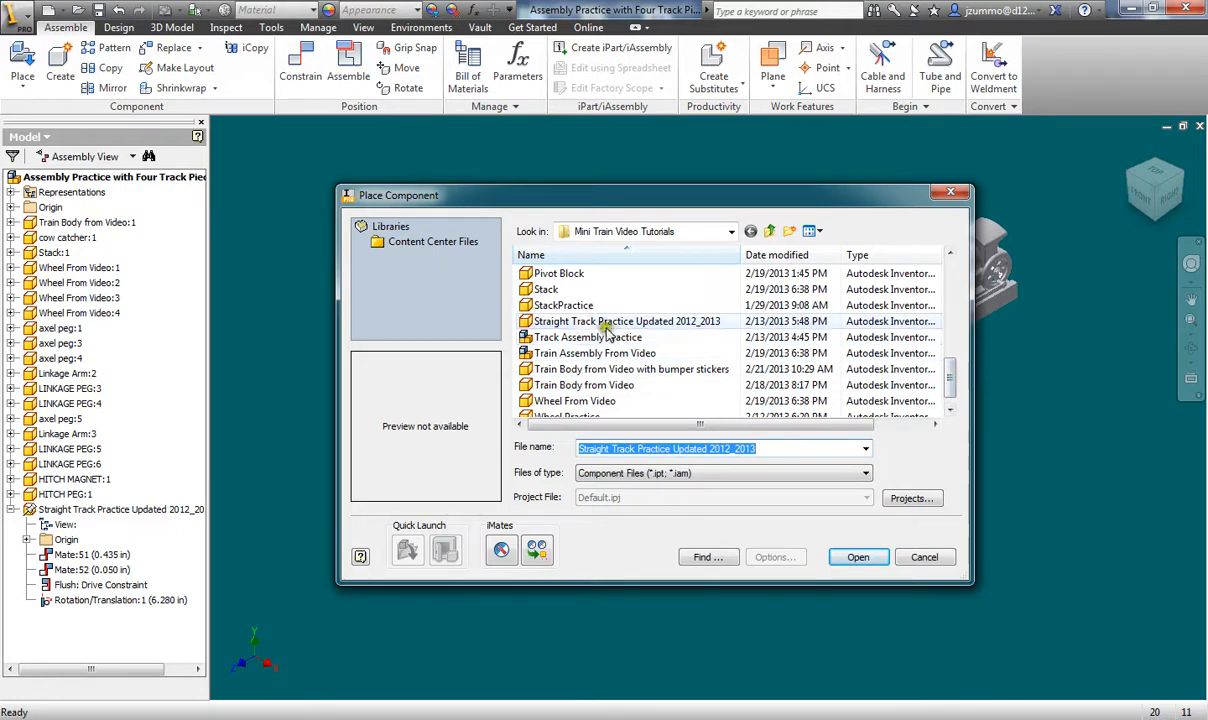
click(606, 323)
click(852, 556)
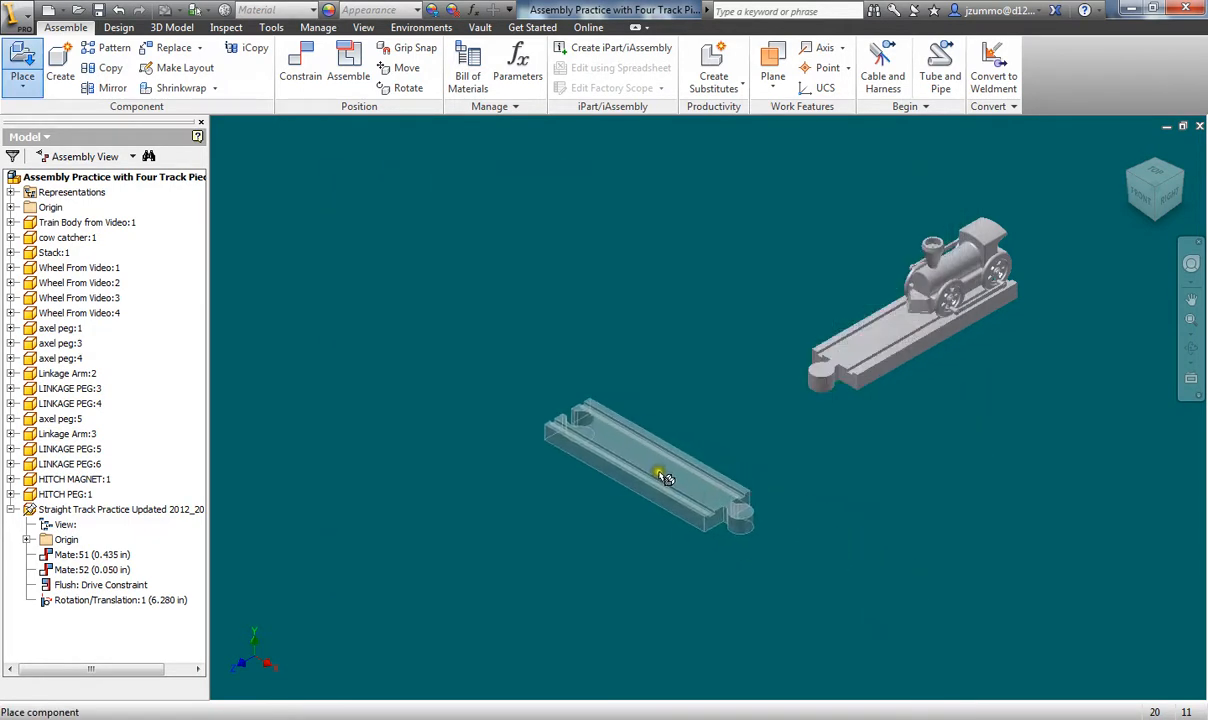
click(692, 323)
click(560, 393)
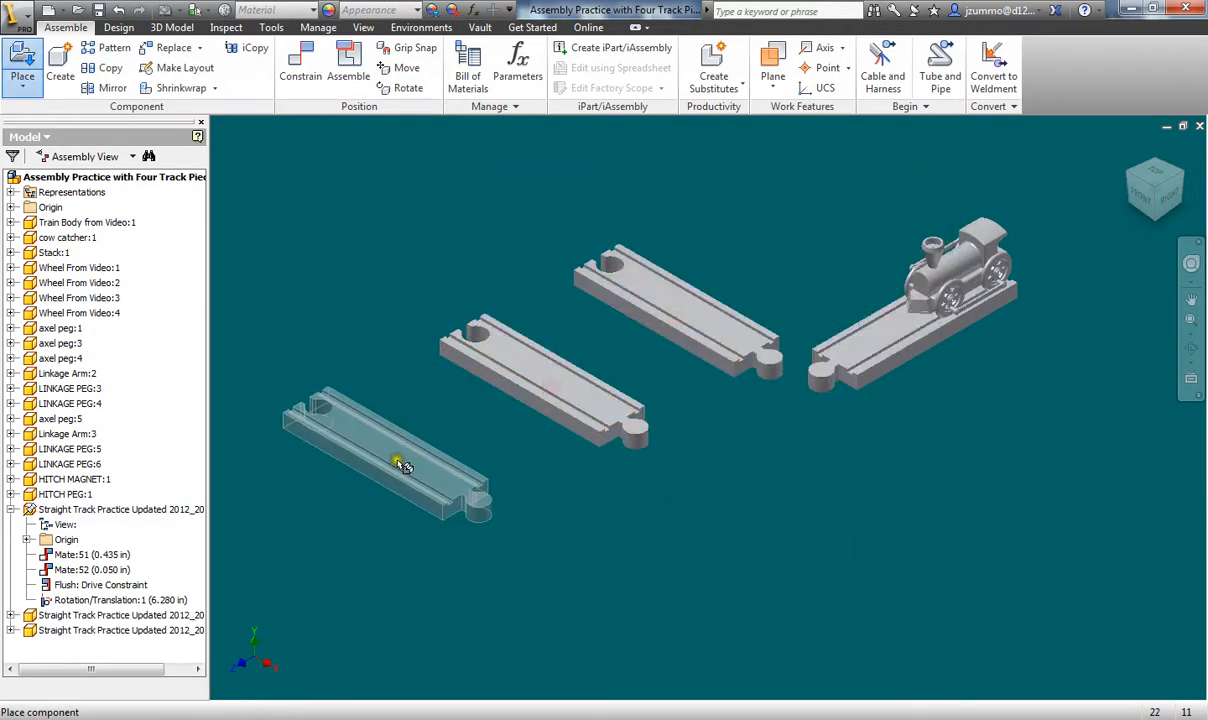
click(400, 465)
key(Escape)
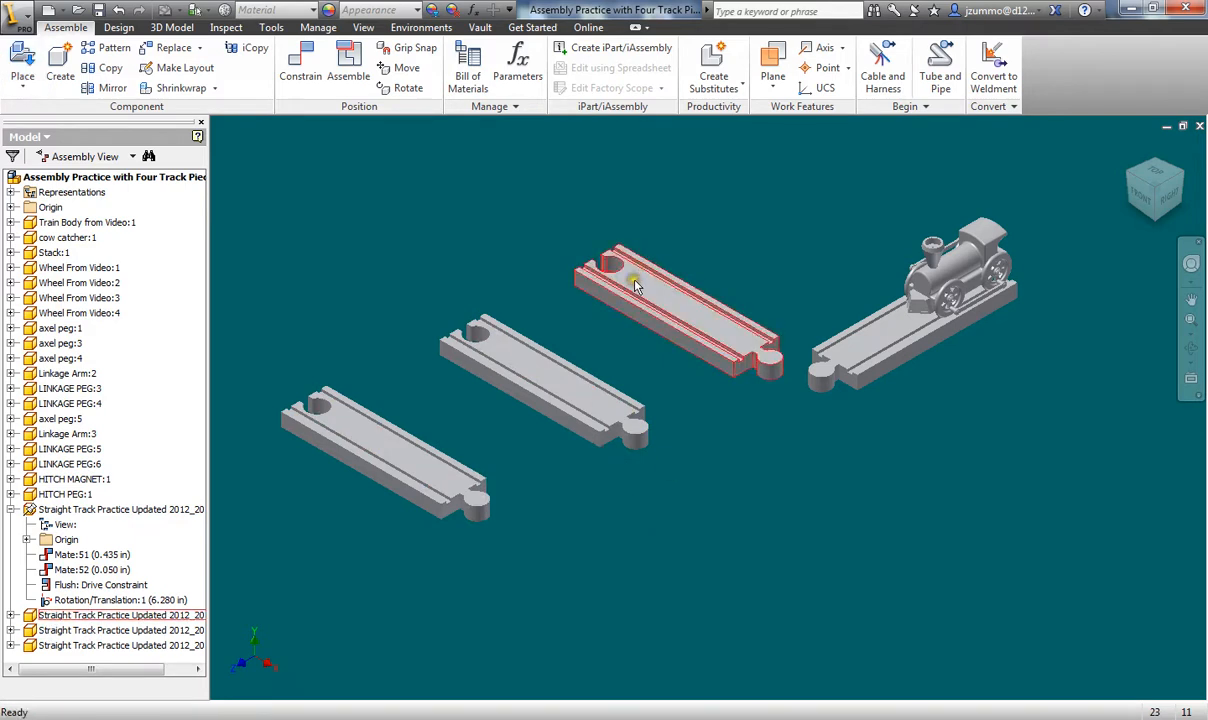
- Drag the new track pieces into a spread-out arrangement beside the train's track
drag(634, 281, 615, 270)
drag(476, 355, 448, 355)
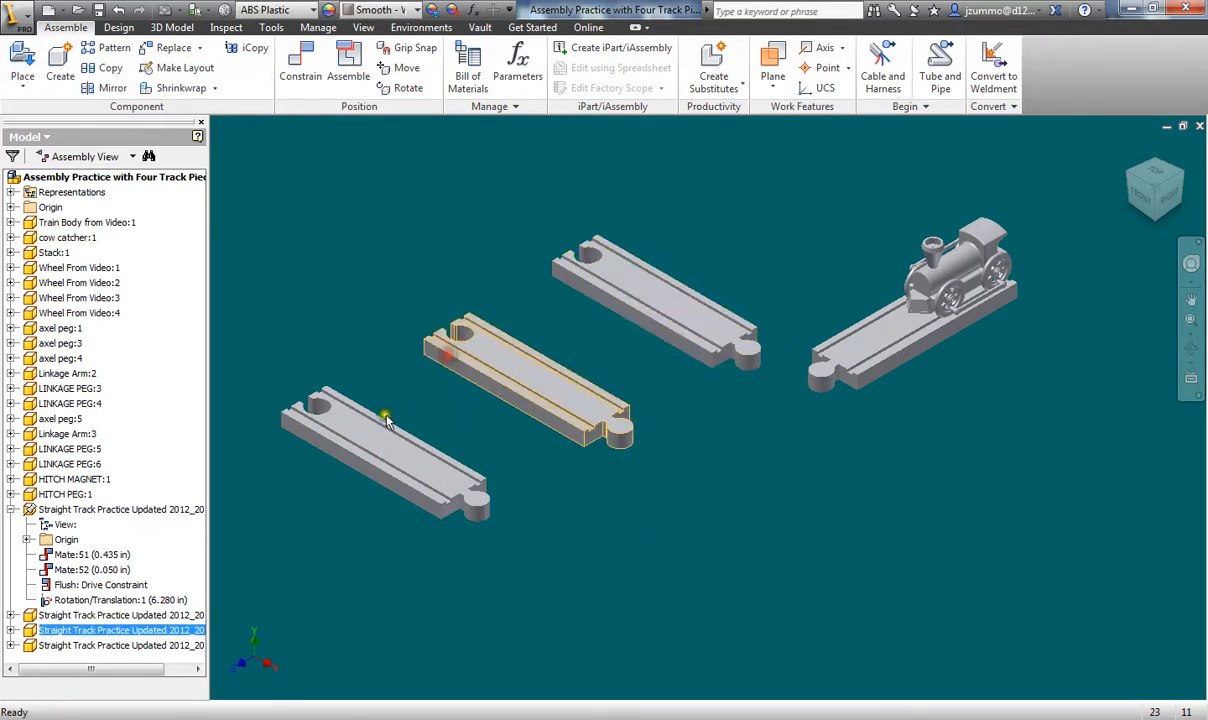
drag(379, 426, 399, 399)
drag(851, 348, 838, 440)
click(830, 447)
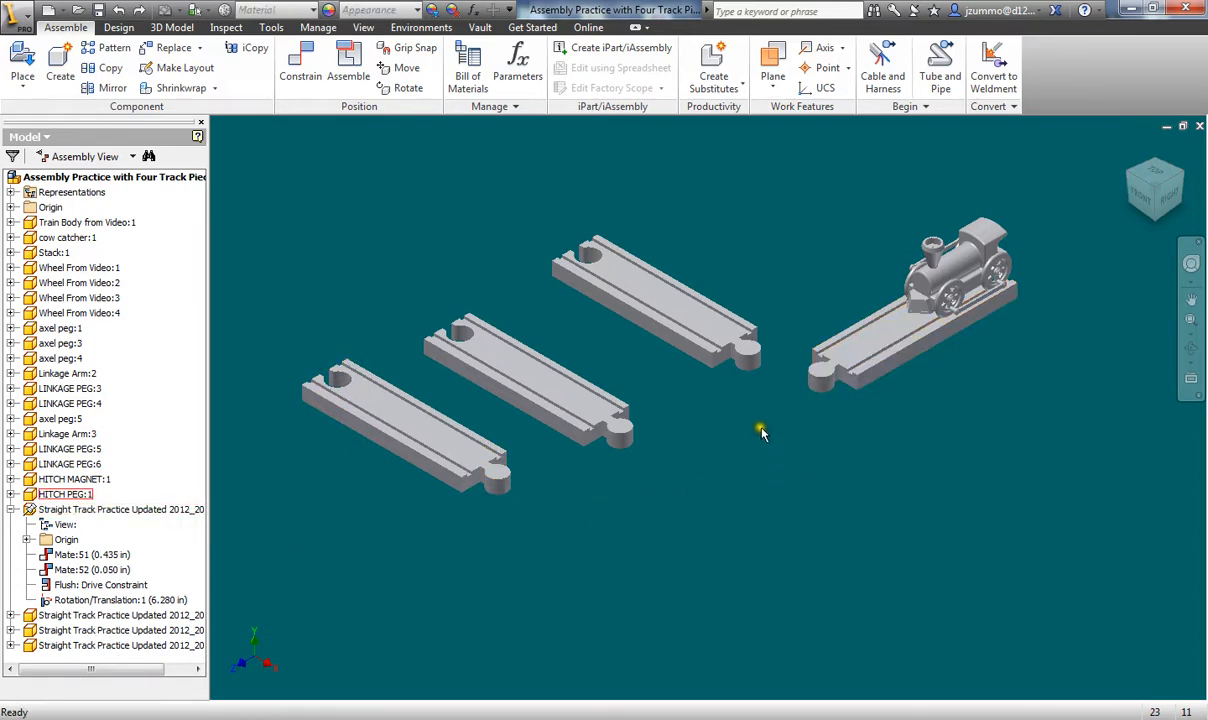
- Mate the new track's peg into the first track's hole
click(300, 65)
scroll(590, 360, up, 5)
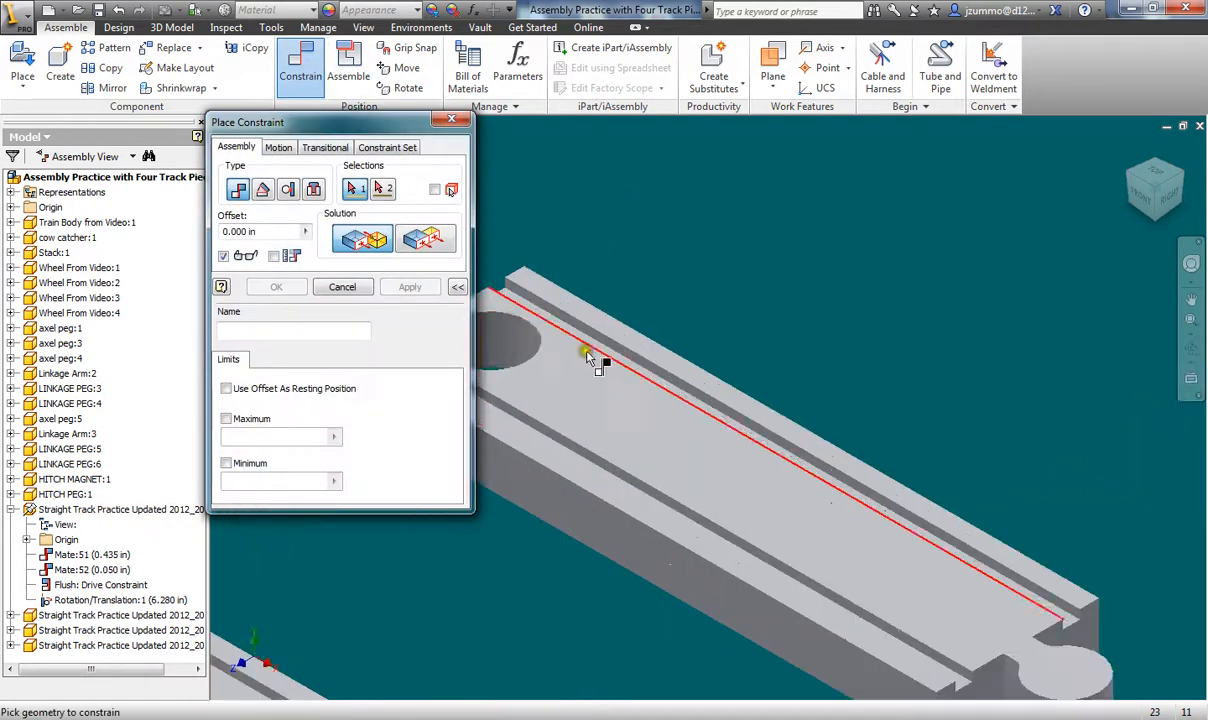
middle_drag(587, 354, 695, 191)
scroll(780, 354, up, 3)
click(634, 354)
scroll(730, 402, down, 5)
scroll(806, 362, up, 4)
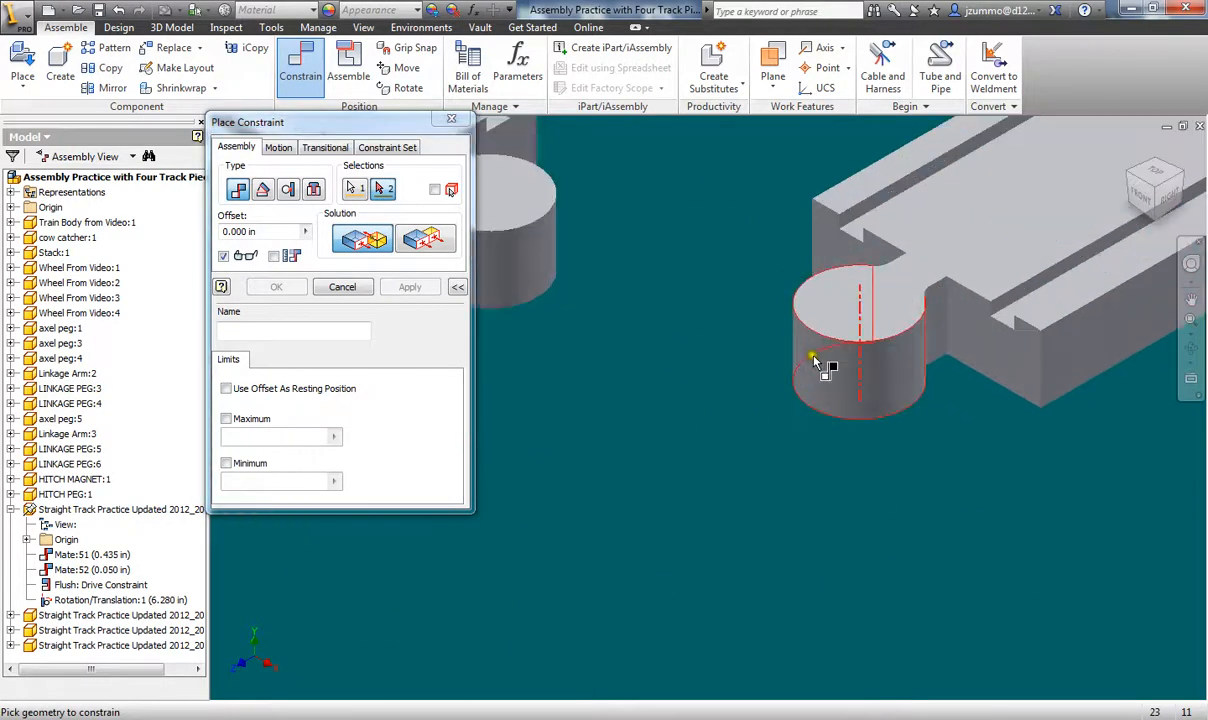
click(862, 378)
scroll(828, 370, down, 5)
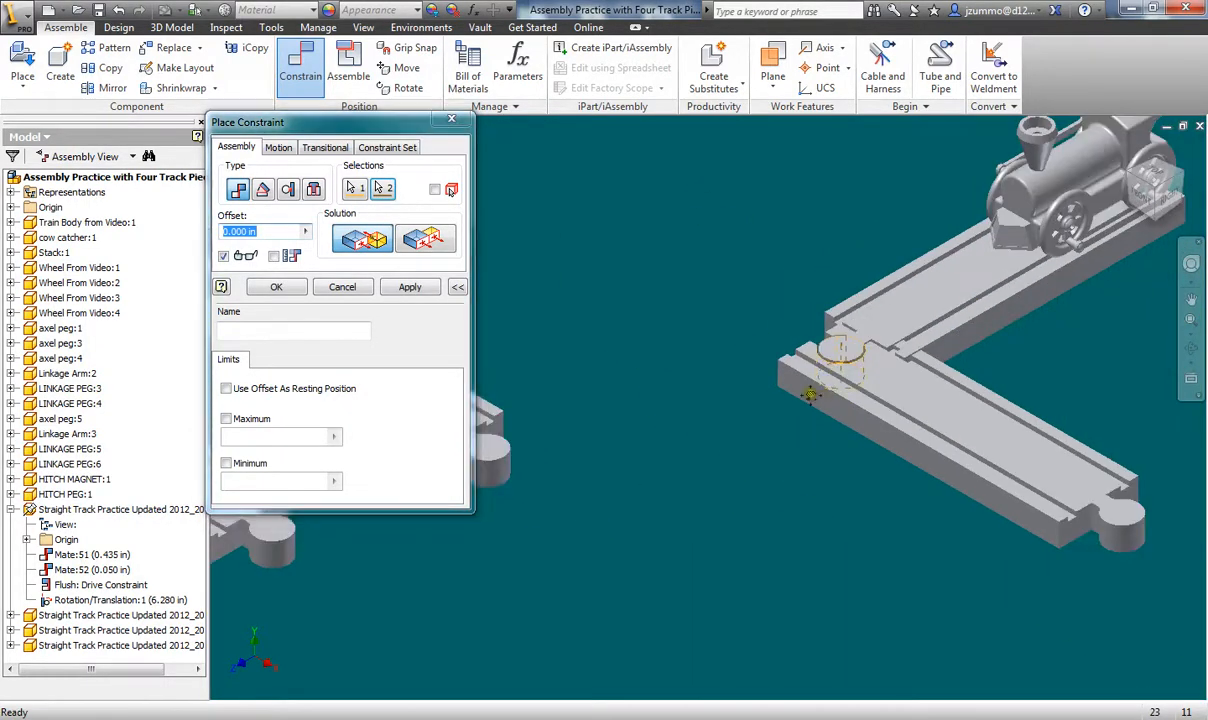
scroll(801, 368, up, 2)
click(432, 286)
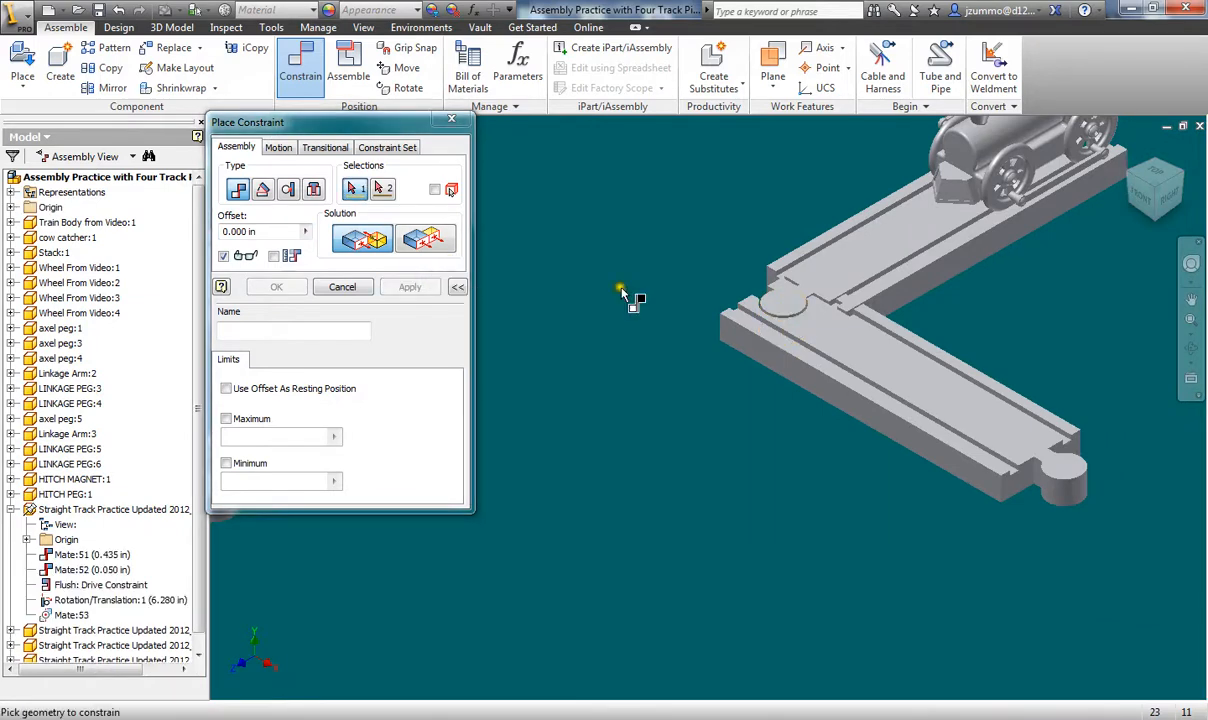
- Make the two tracks' top faces flush
scroll(787, 307, up, 3)
click(425, 238)
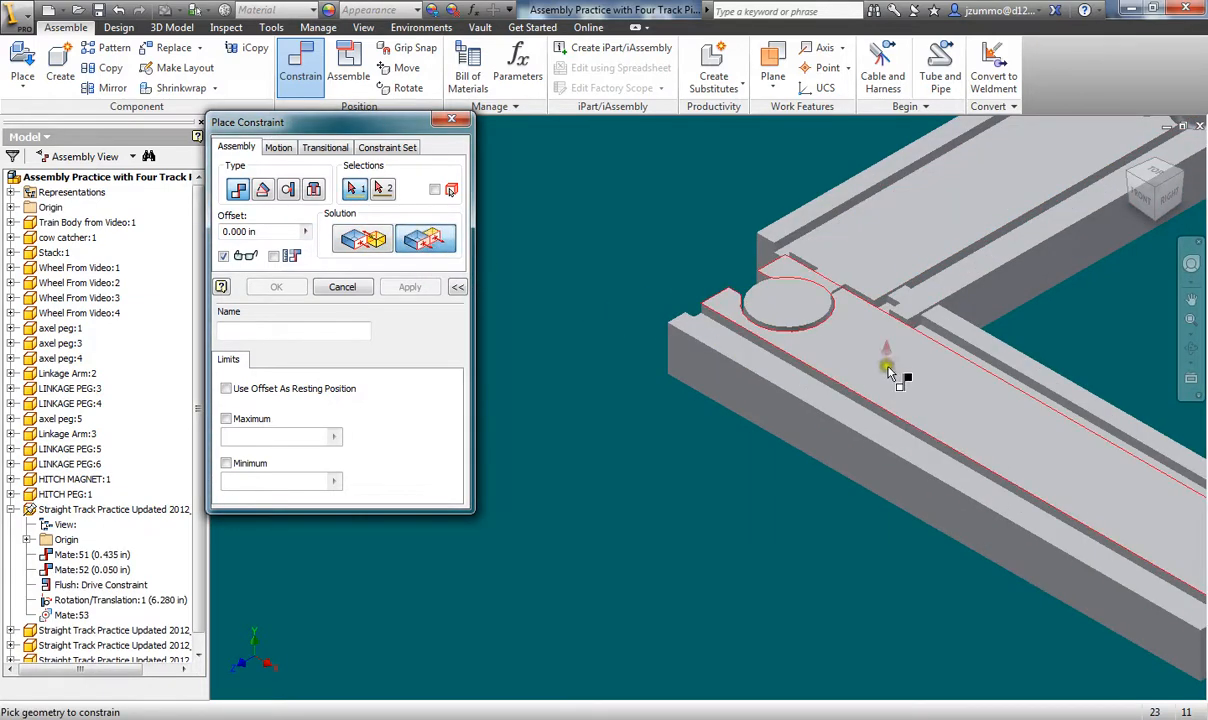
click(963, 405)
click(902, 252)
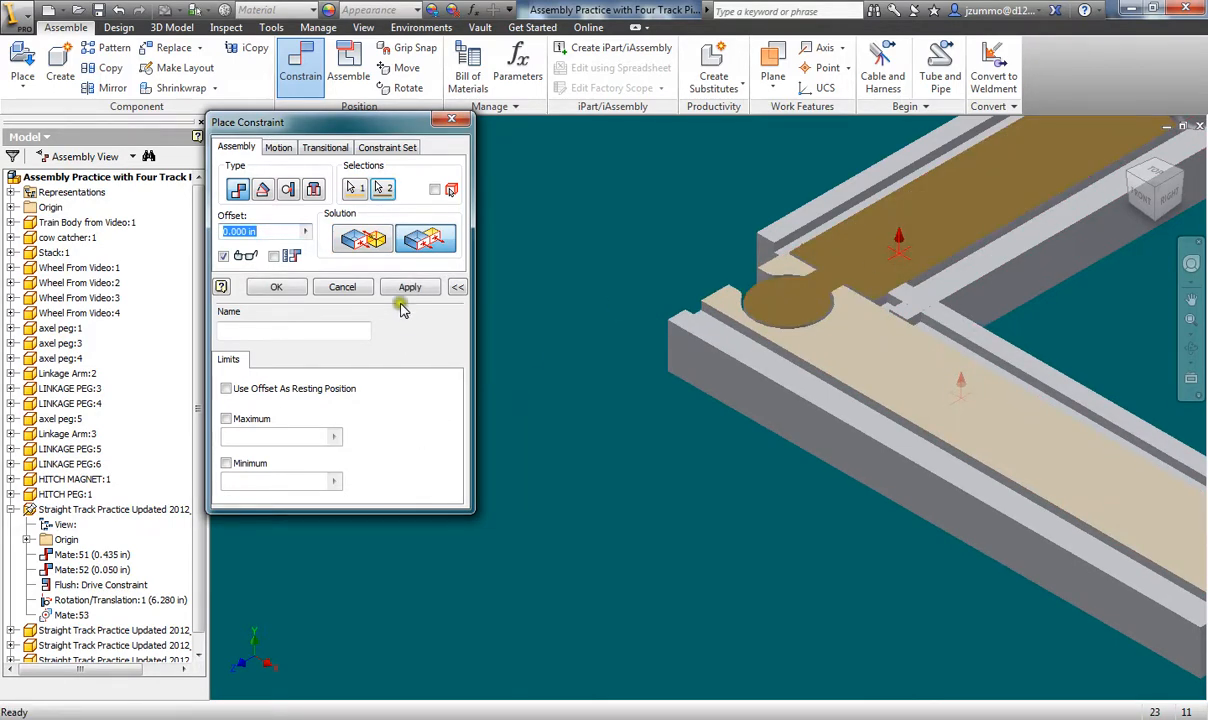
click(407, 288)
- Make the two tracks' side faces flush
shift+middle_drag(786, 318, 645, 372)
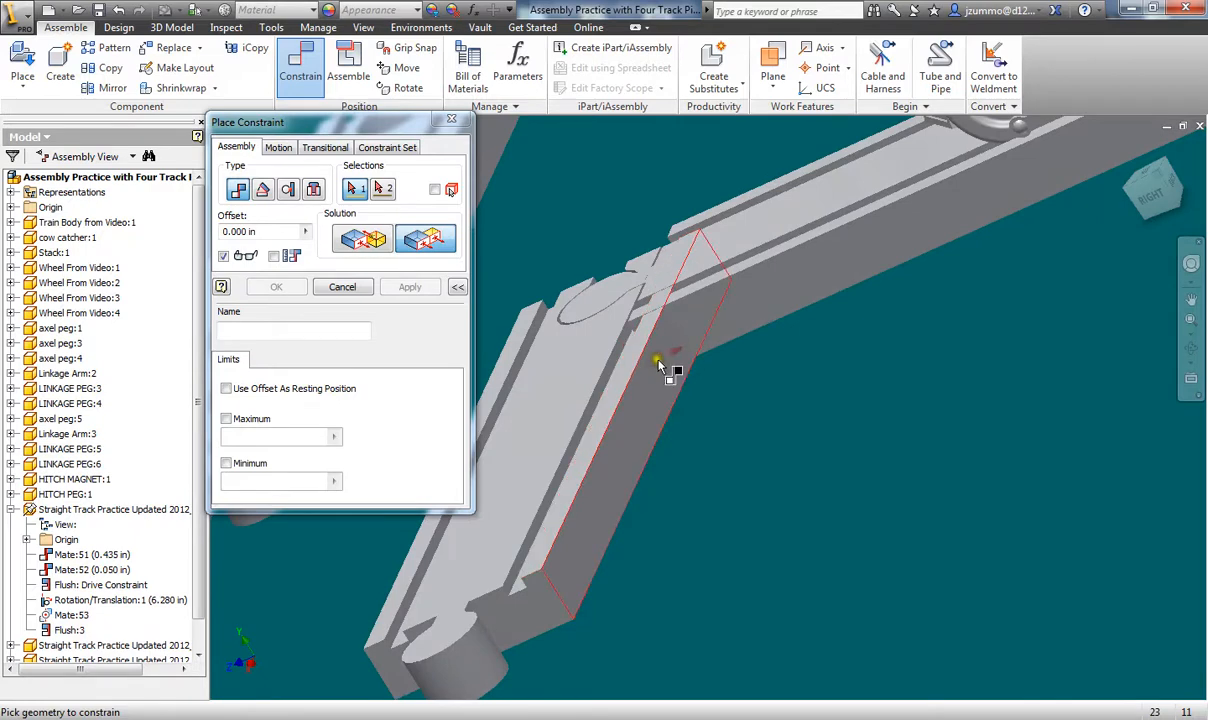
click(659, 361)
click(731, 320)
mouse_move(787, 458)
shift+middle_down()
mouse_move(894, 467)
mouse_move(825, 469)
mouse_move(791, 452)
shift+middle_up()
scroll(892, 467, up, 5)
click(417, 288)
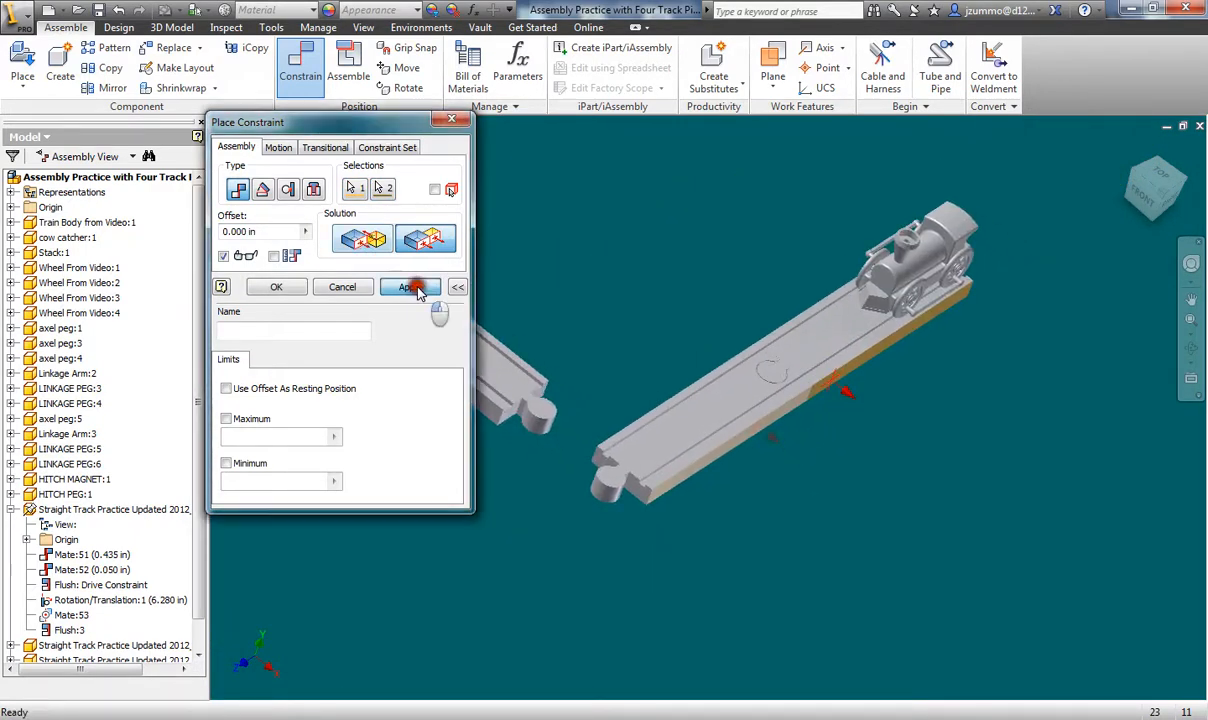
middle_drag(670, 305, 791, 250)
- Mate the first track's end hole to the next track's peg
click(361, 246)
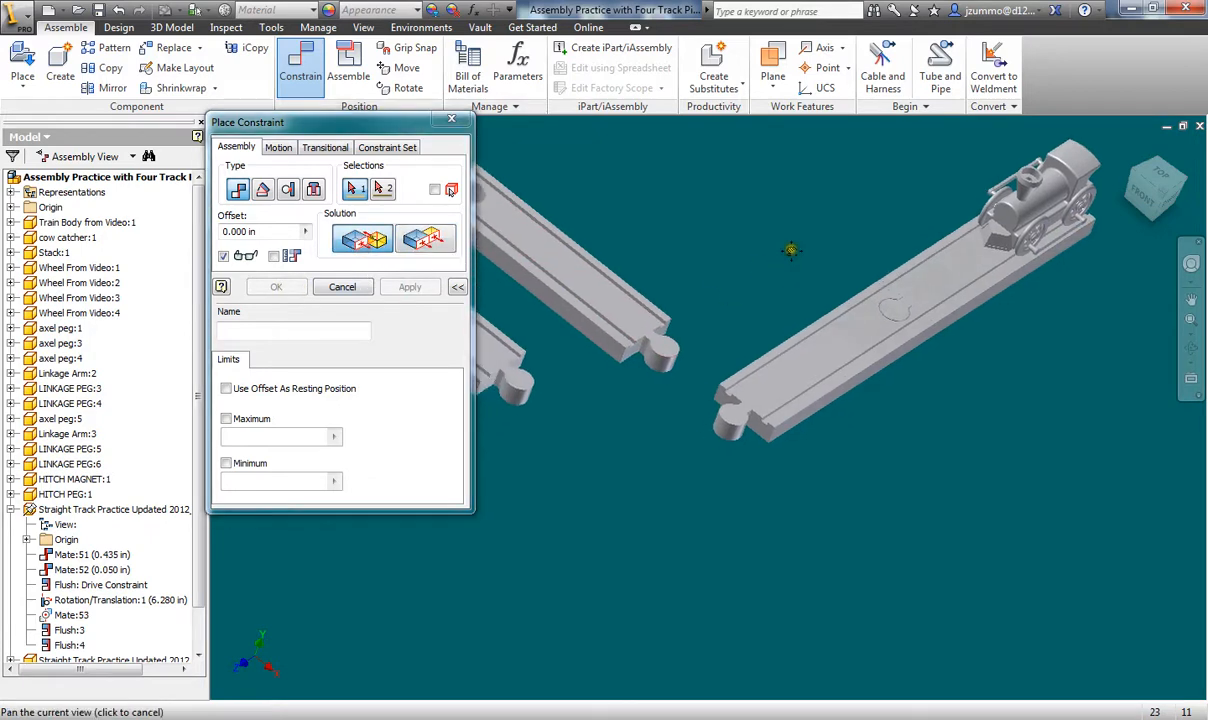
scroll(790, 250, down, 8)
click(720, 300)
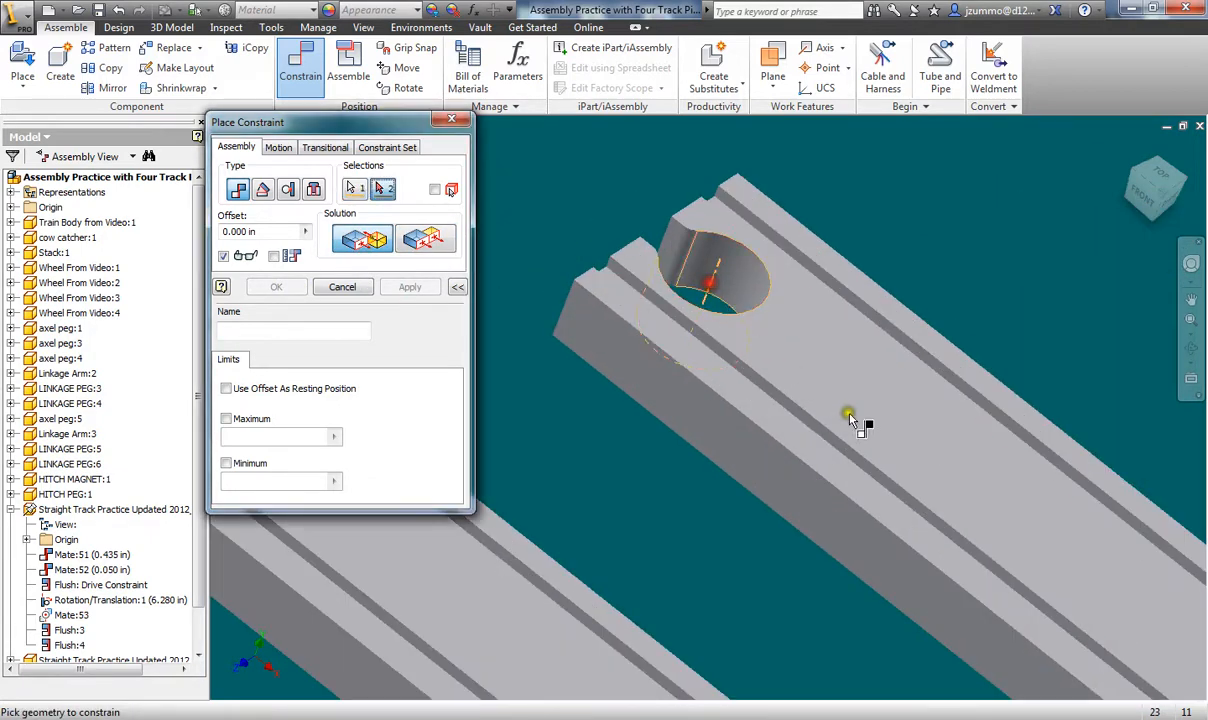
scroll(848, 415, up, 6)
middle_drag(860, 405, 668, 224)
scroll(800, 376, down, 6)
middle_drag(857, 617, 515, 293)
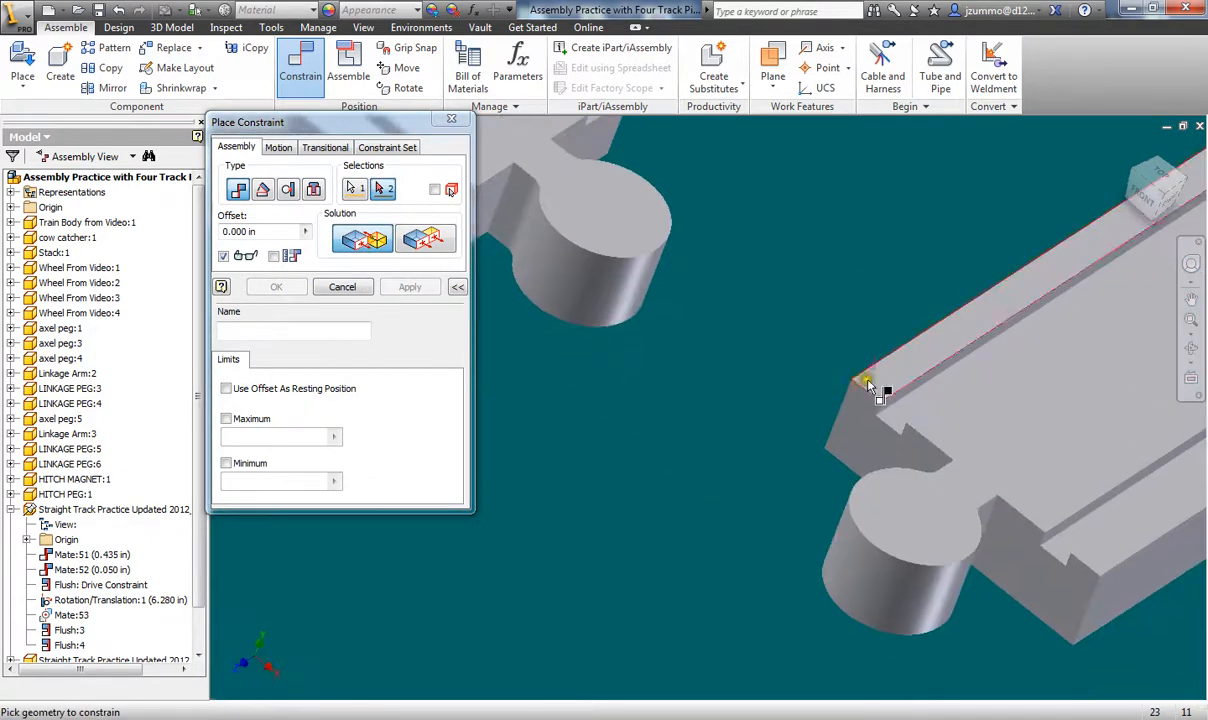
click(893, 584)
scroll(857, 588, up, 5)
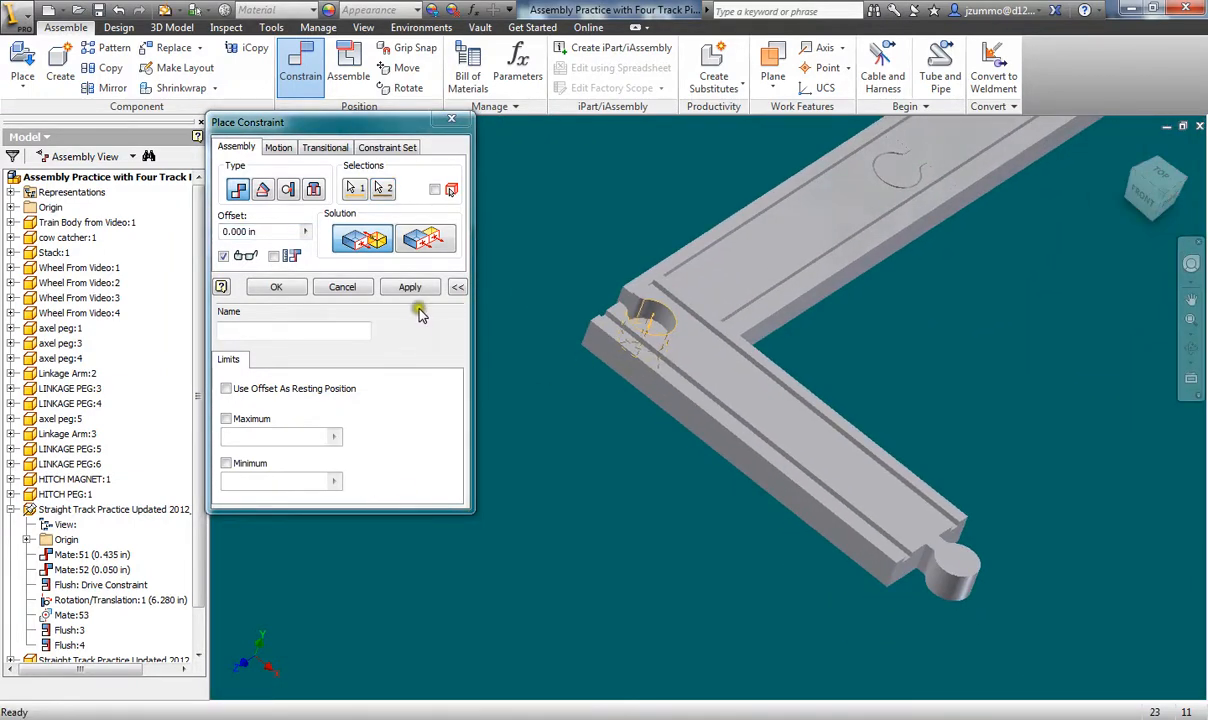
click(410, 287)
- Flush the two joined tracks' top faces and side faces
click(710, 345)
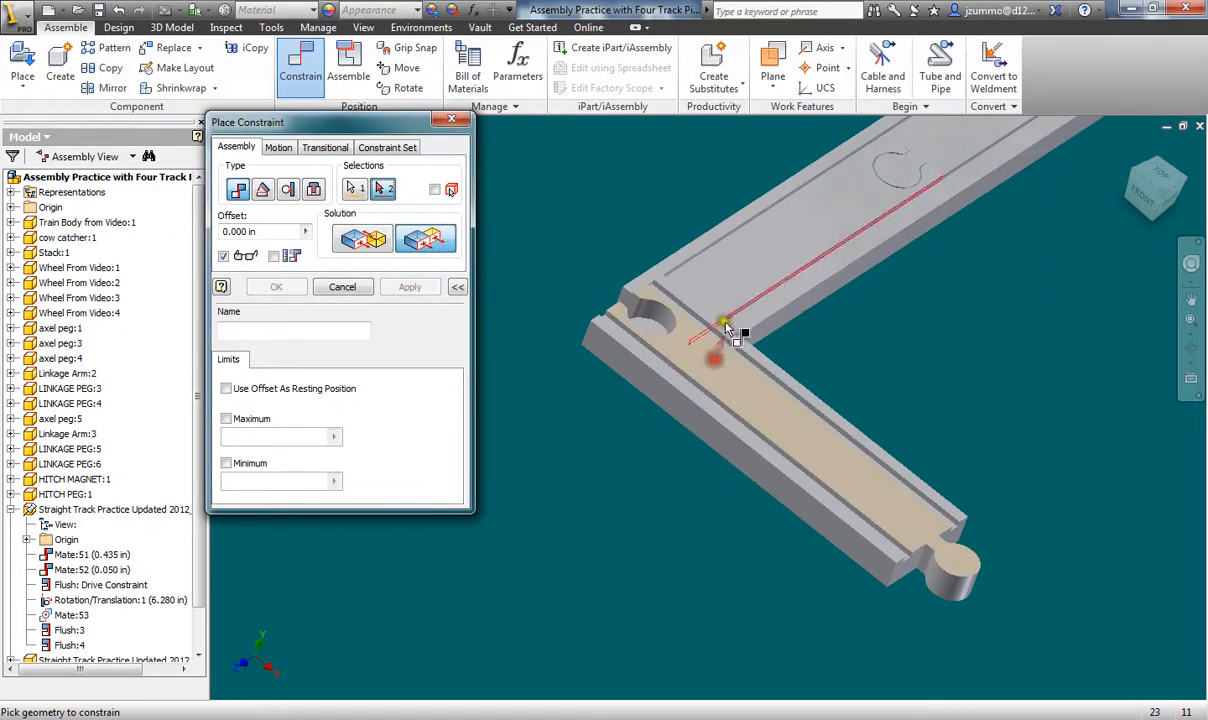
click(727, 328)
click(410, 287)
shift+middle_drag(844, 359, 685, 330)
middle_drag(685, 330, 1033, 455)
click(824, 389)
click(875, 359)
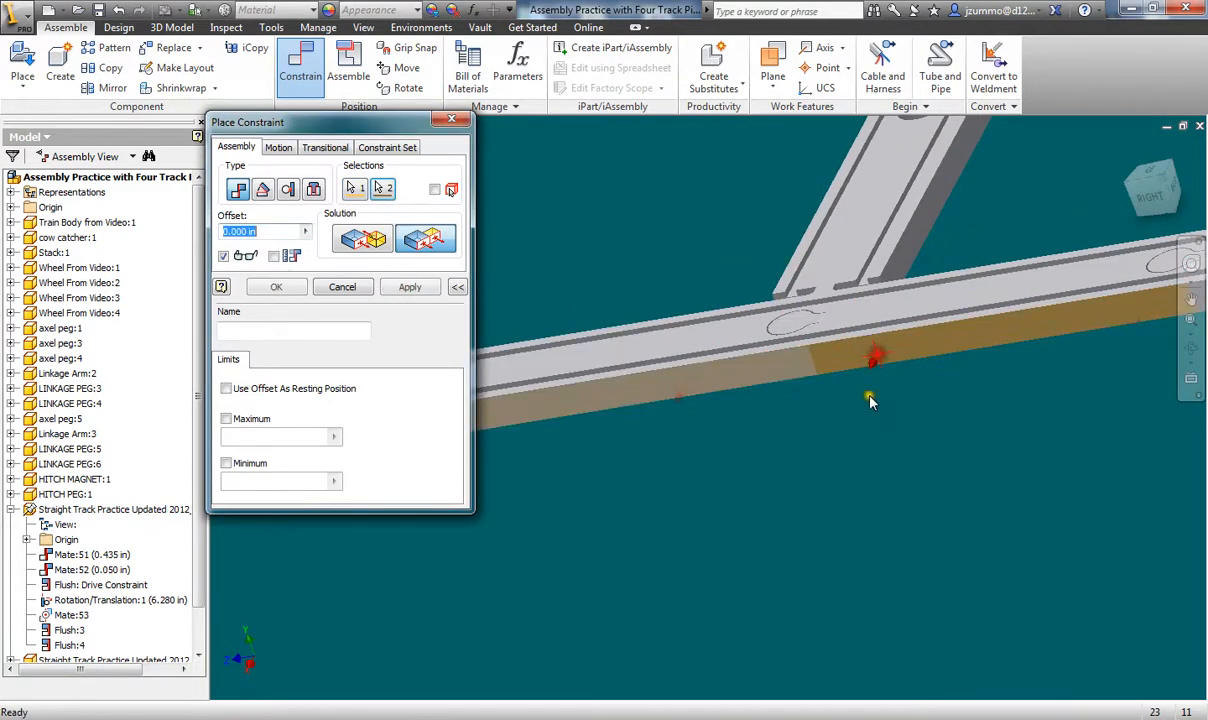
shift+middle_drag(869, 400, 957, 510)
scroll(950, 448, up, 5)
click(425, 291)
- Mate the last track's hole edge to the following track's peg edge
scroll(878, 511, down, 3)
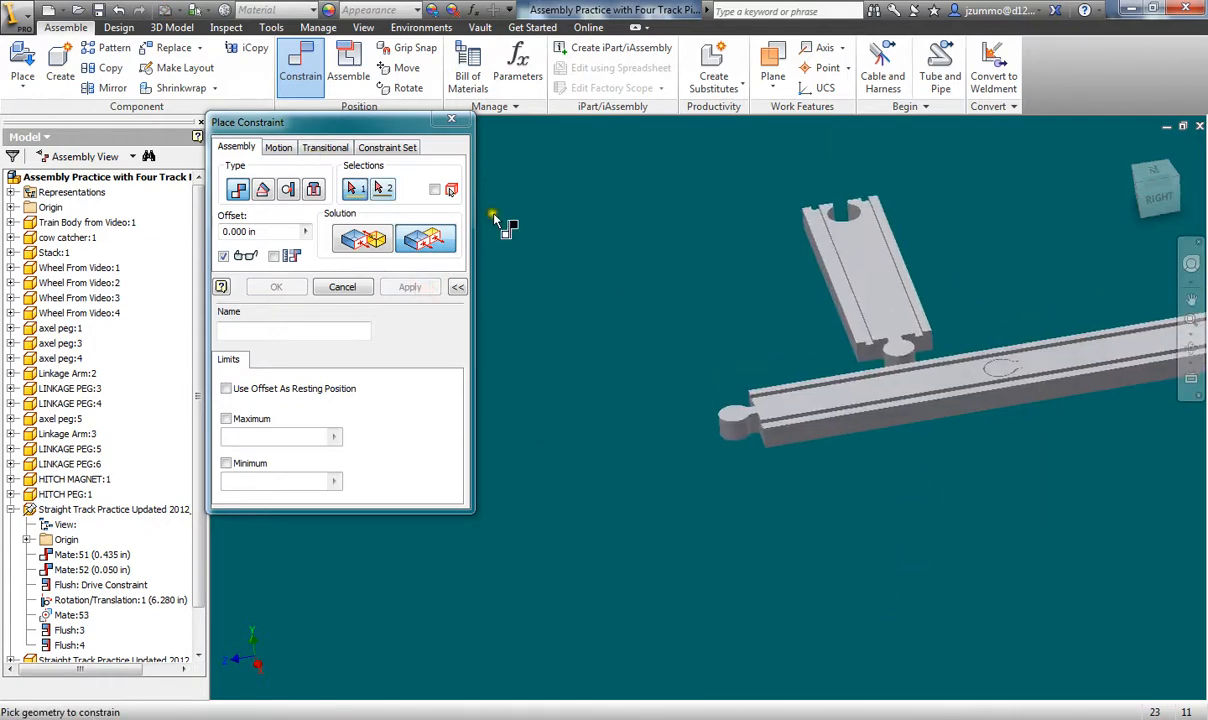
scroll(752, 226, down, 4)
click(345, 250)
scroll(984, 251, down, 4)
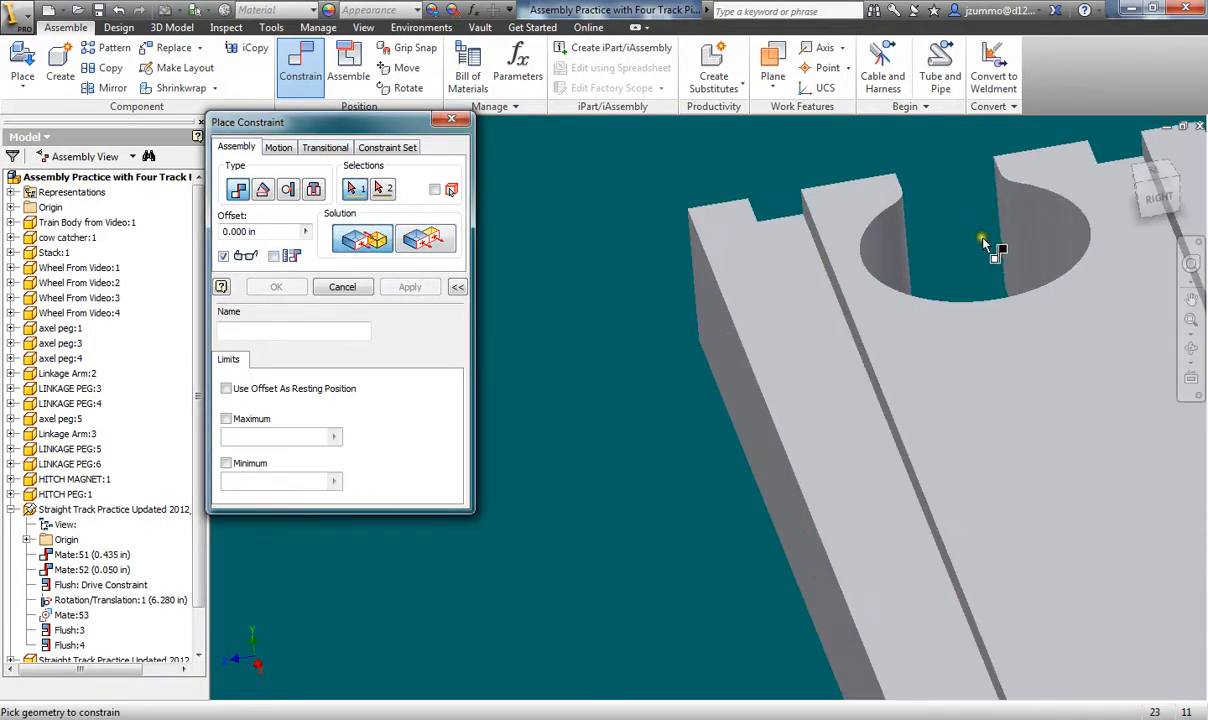
click(991, 305)
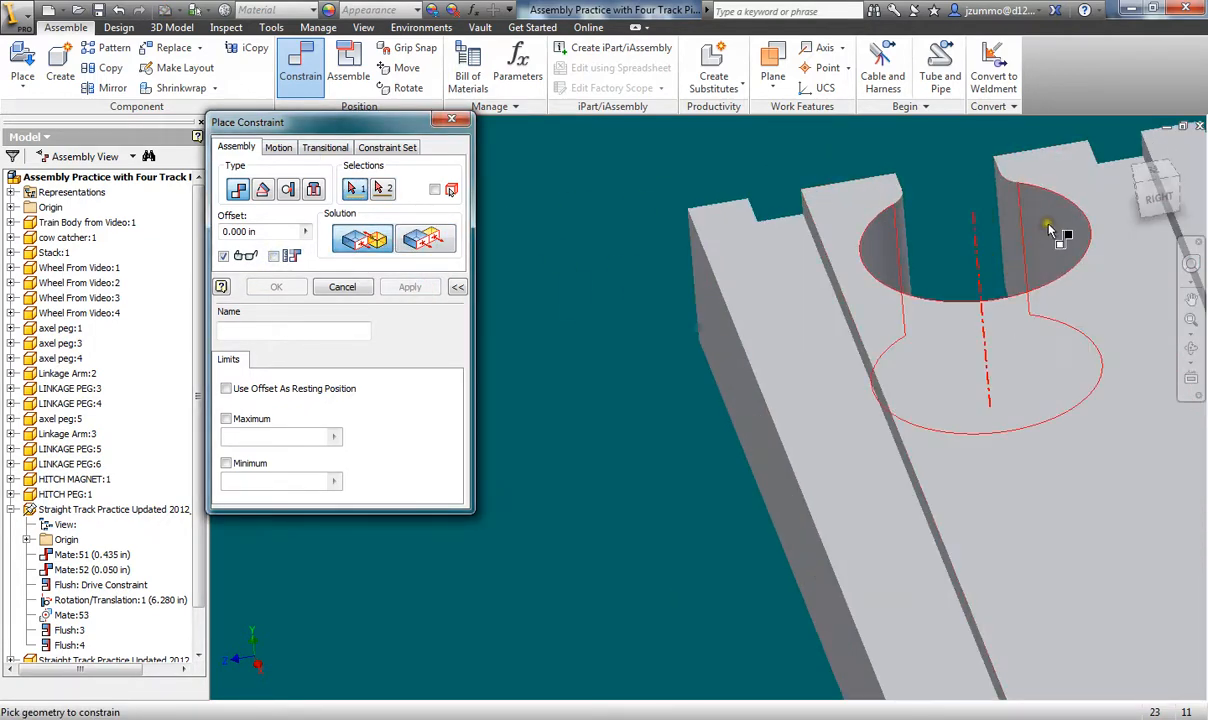
scroll(975, 260, up, 6)
scroll(958, 428, down, 4)
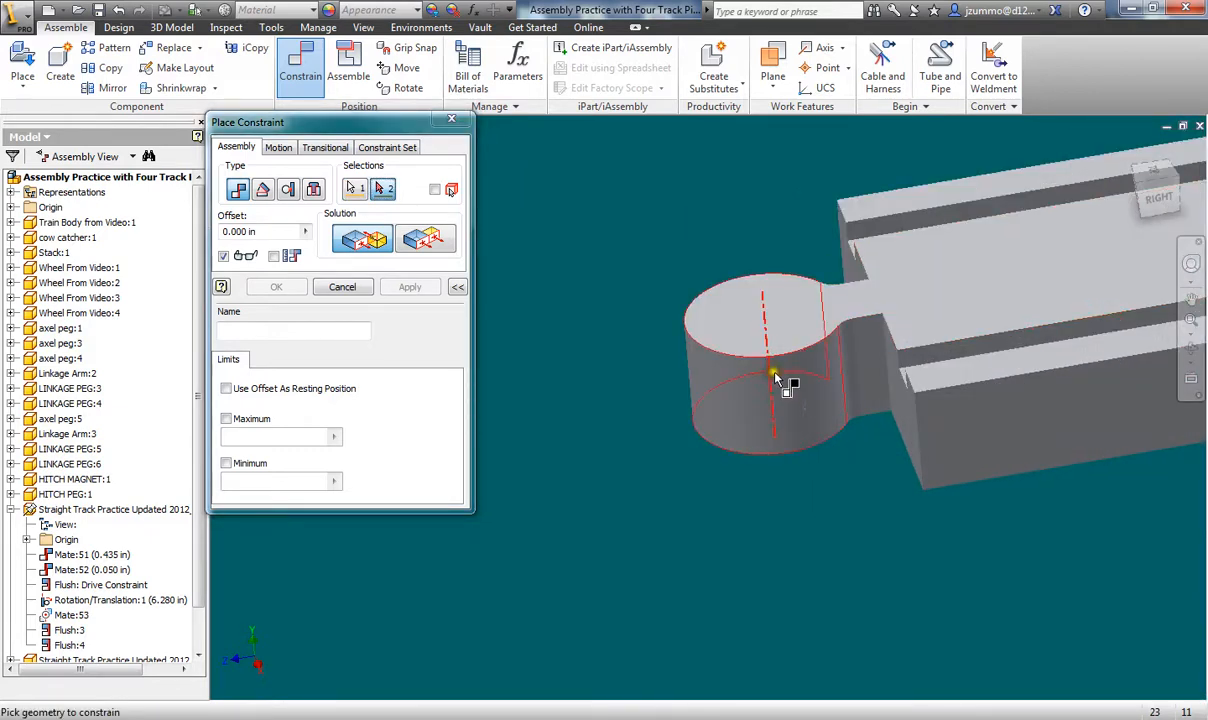
click(785, 378)
middle_drag(768, 386, 652, 367)
click(410, 287)
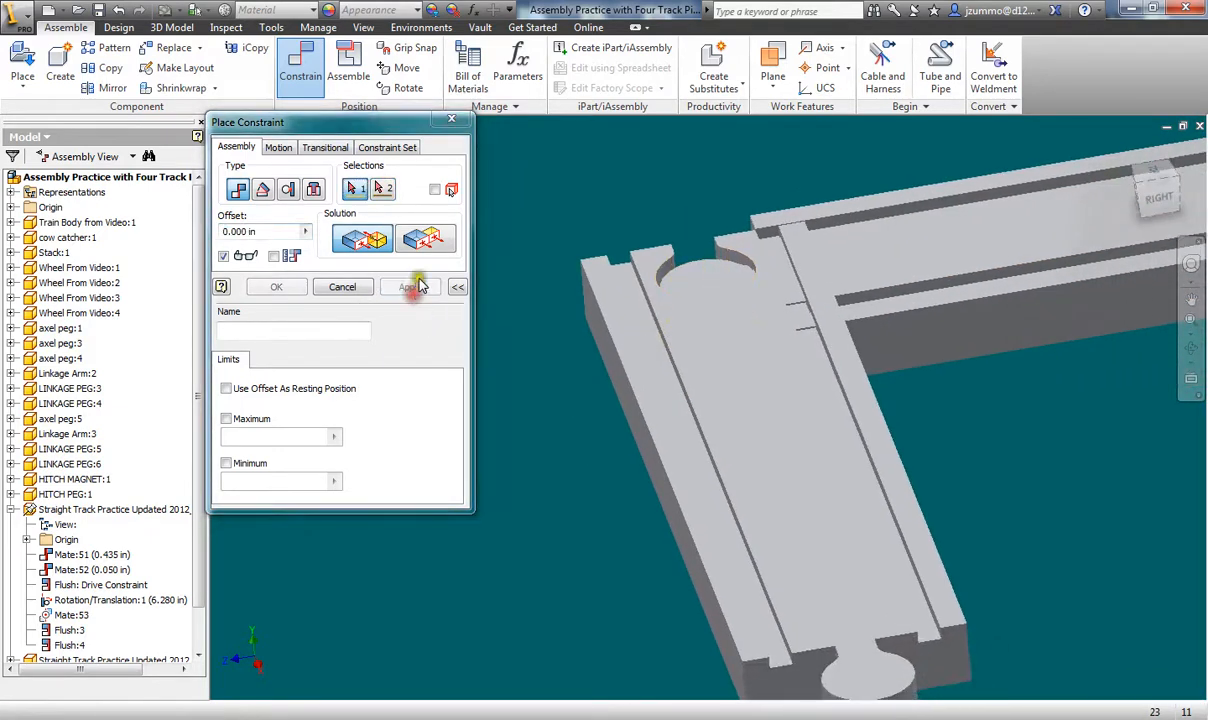
- Flush that joint's top and side faces, then return to the Home view
click(725, 335)
click(862, 290)
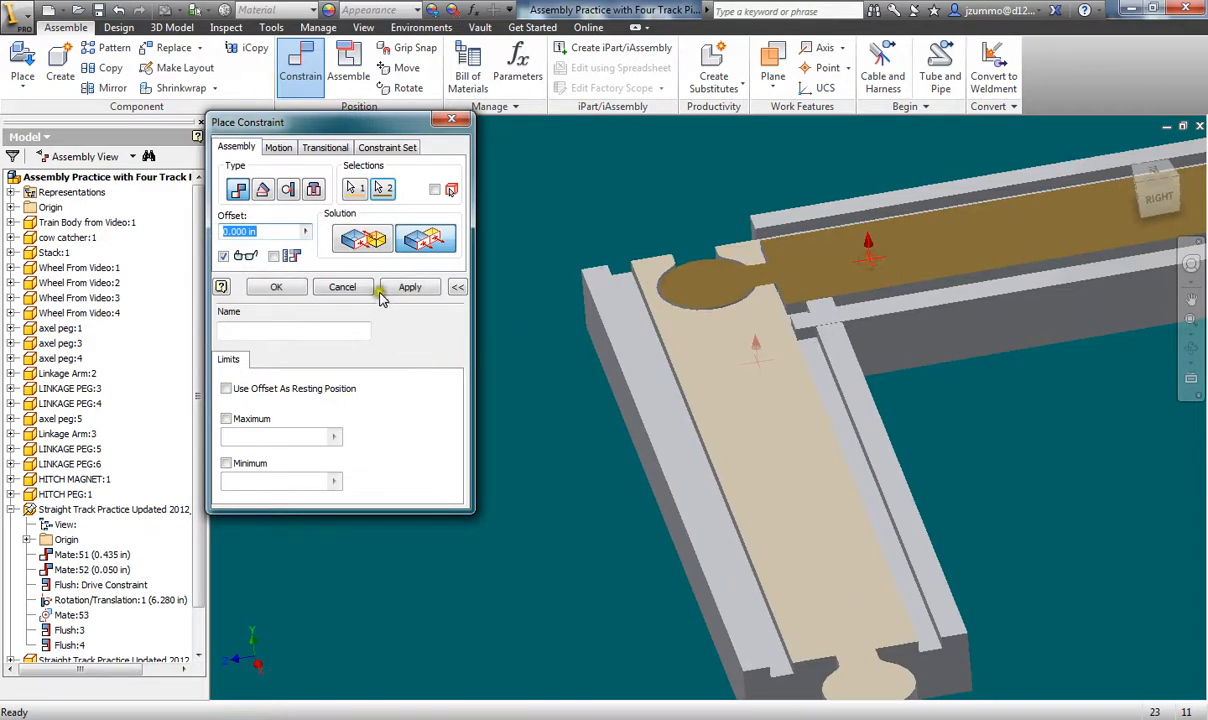
click(410, 287)
mouse_move(988, 448)
shift+middle_down()
mouse_move(991, 476)
mouse_move(985, 450)
shift+middle_up()
click(925, 413)
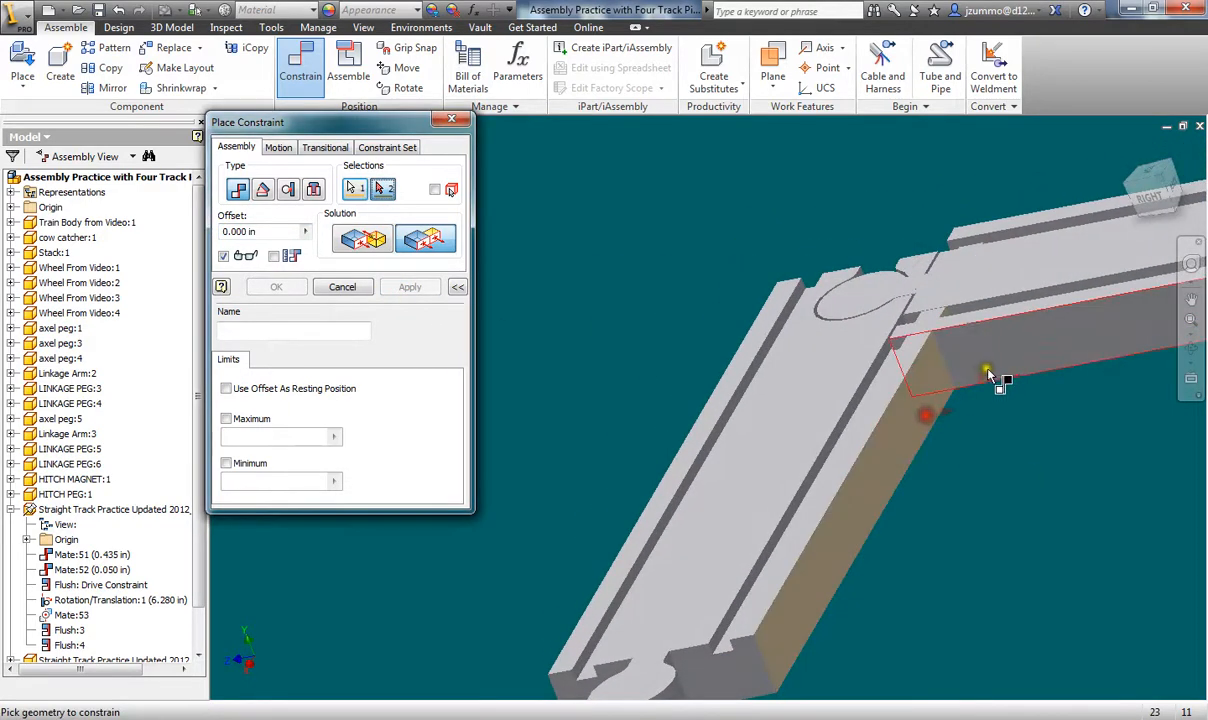
click(987, 369)
click(413, 290)
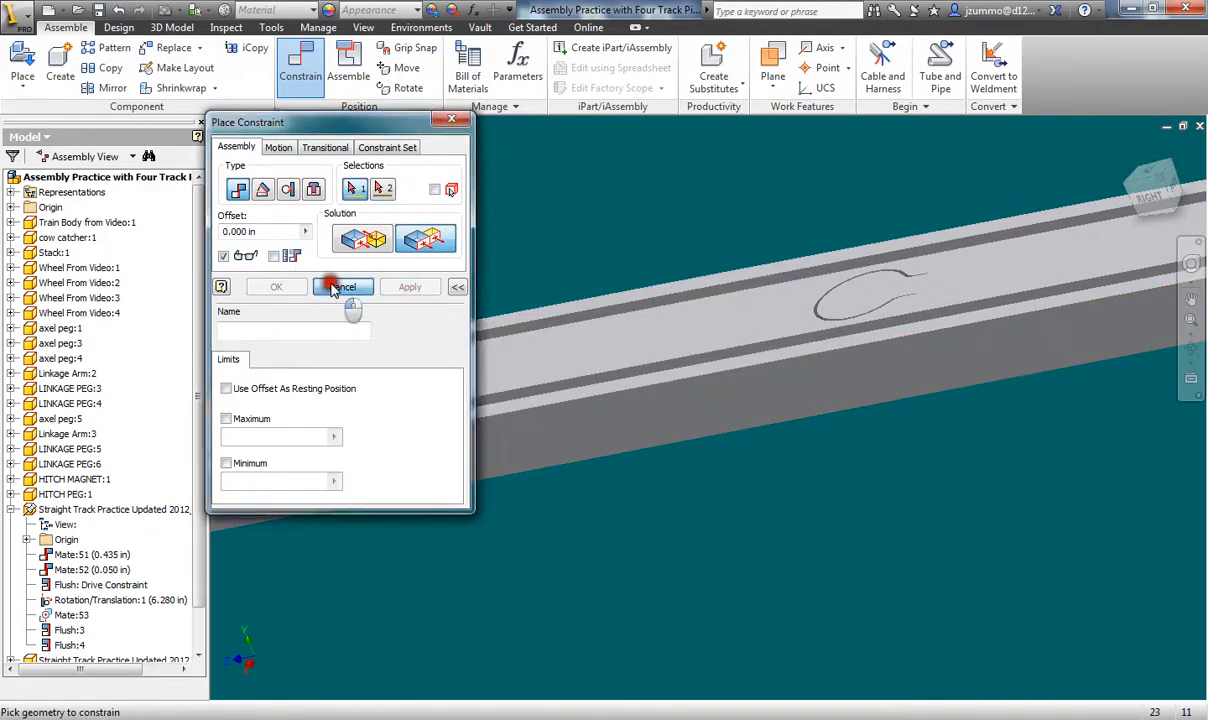
click(340, 287)
click(1128, 151)
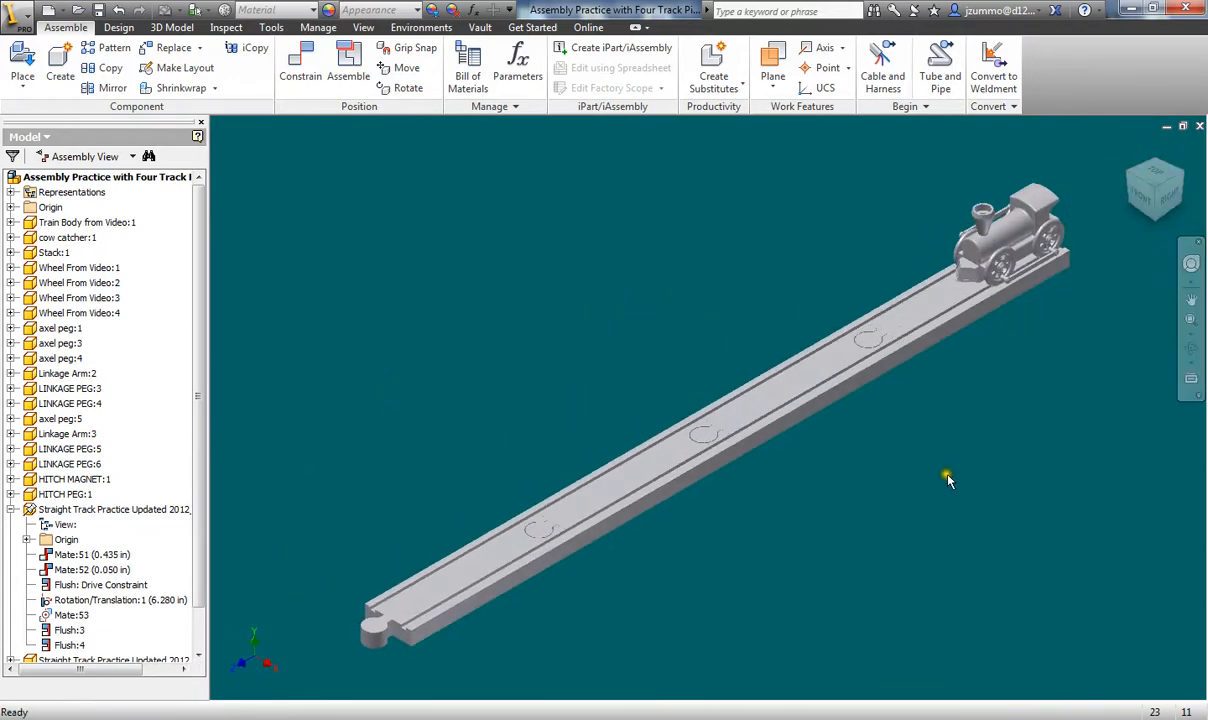
- Open the Drive Constraint settings for Flush: Drive Constraint with the extra options expanded
middle_drag(950, 482, 943, 474)
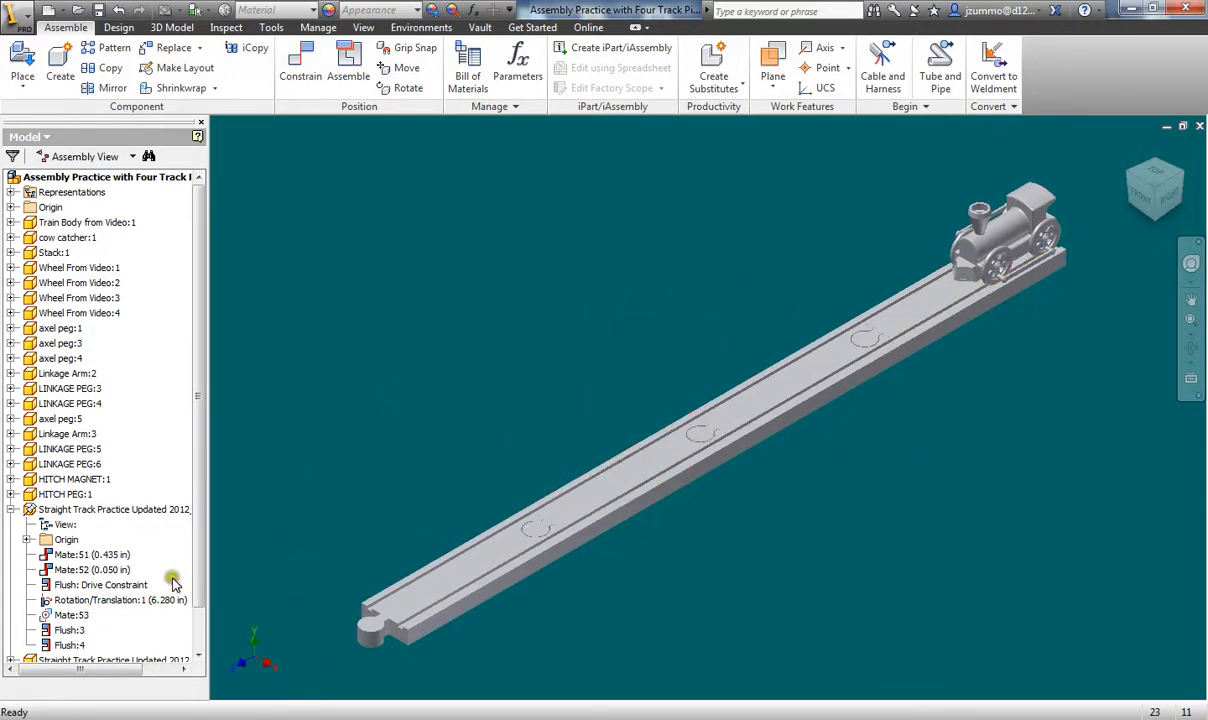
scroll(200, 560, down, 1)
right_click(90, 555)
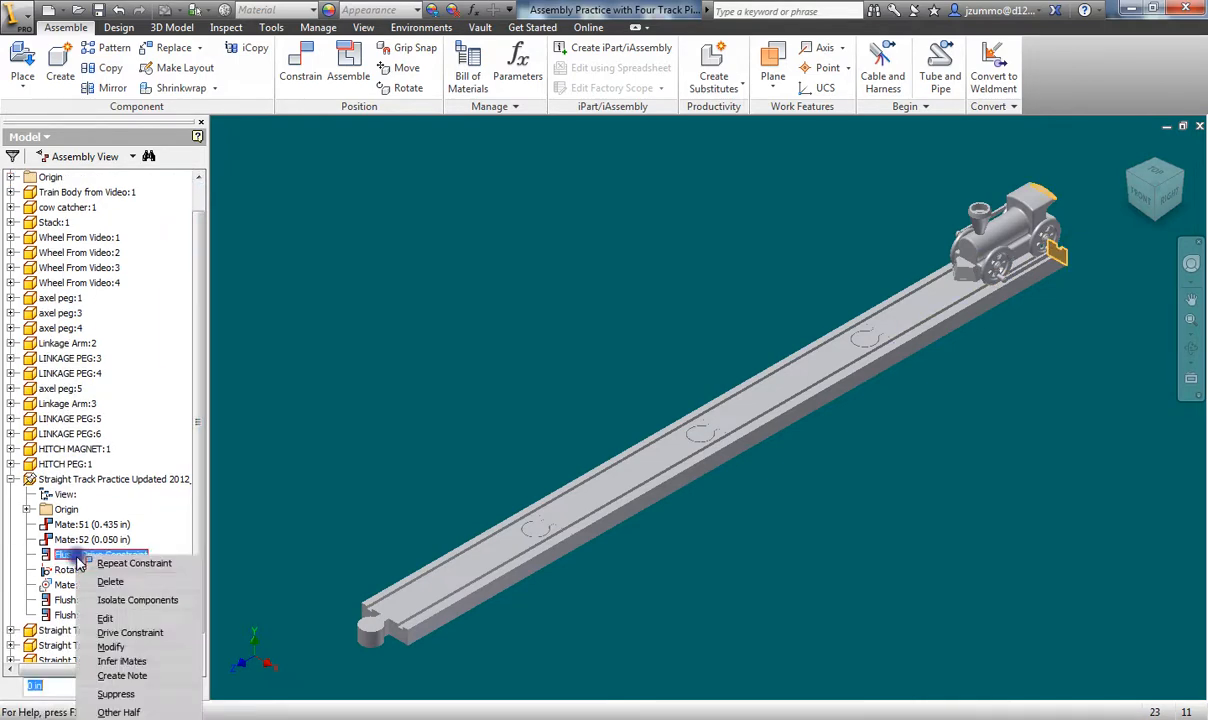
click(120, 632)
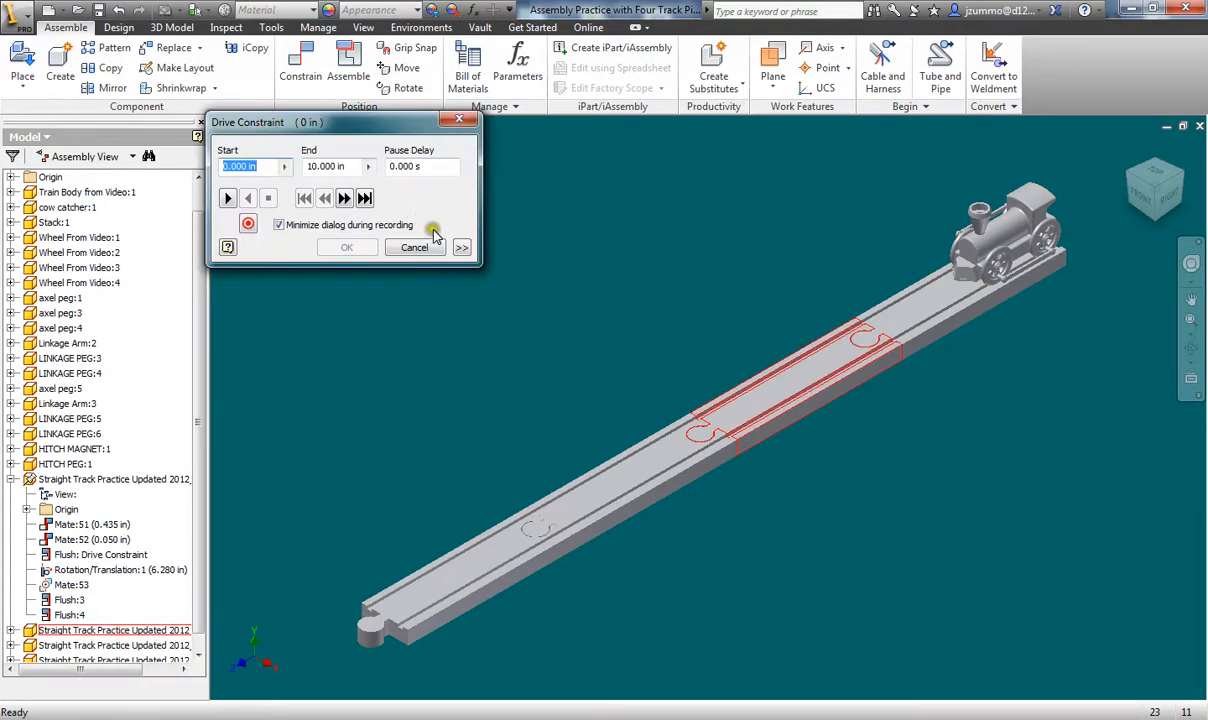
click(461, 247)
drag(396, 126, 375, 83)
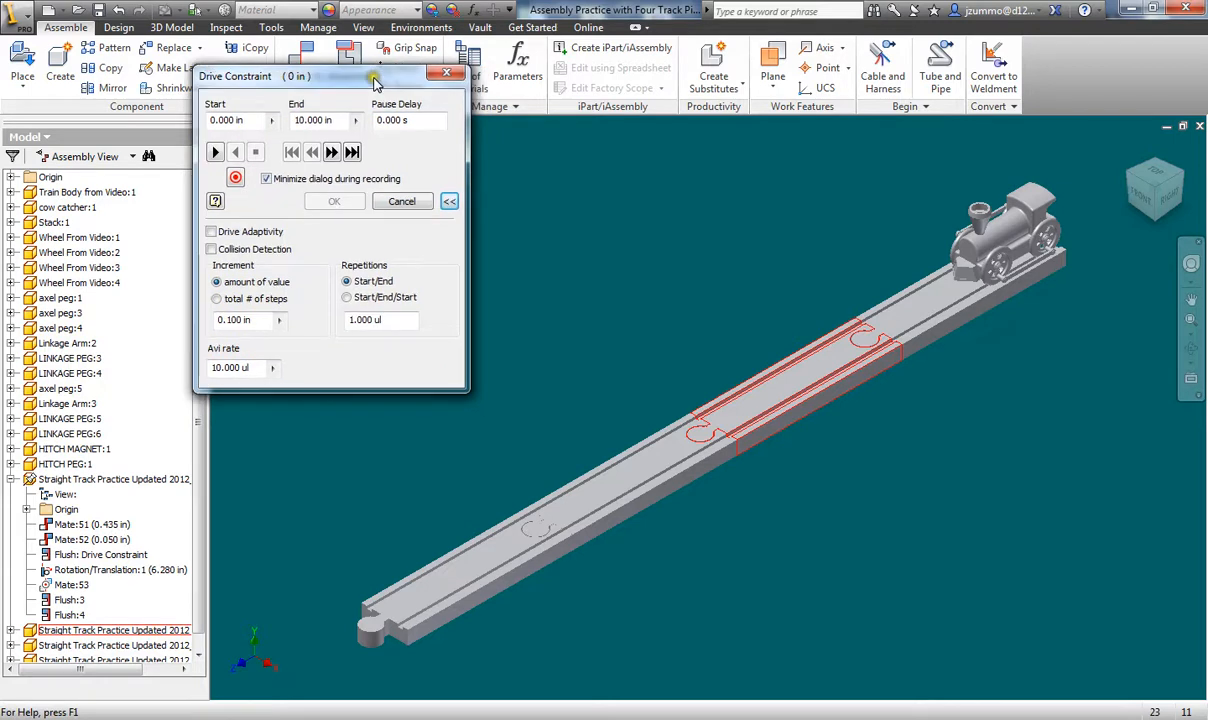
- Preview the train driving 10 in forward along the track and back in reverse
click(312, 120)
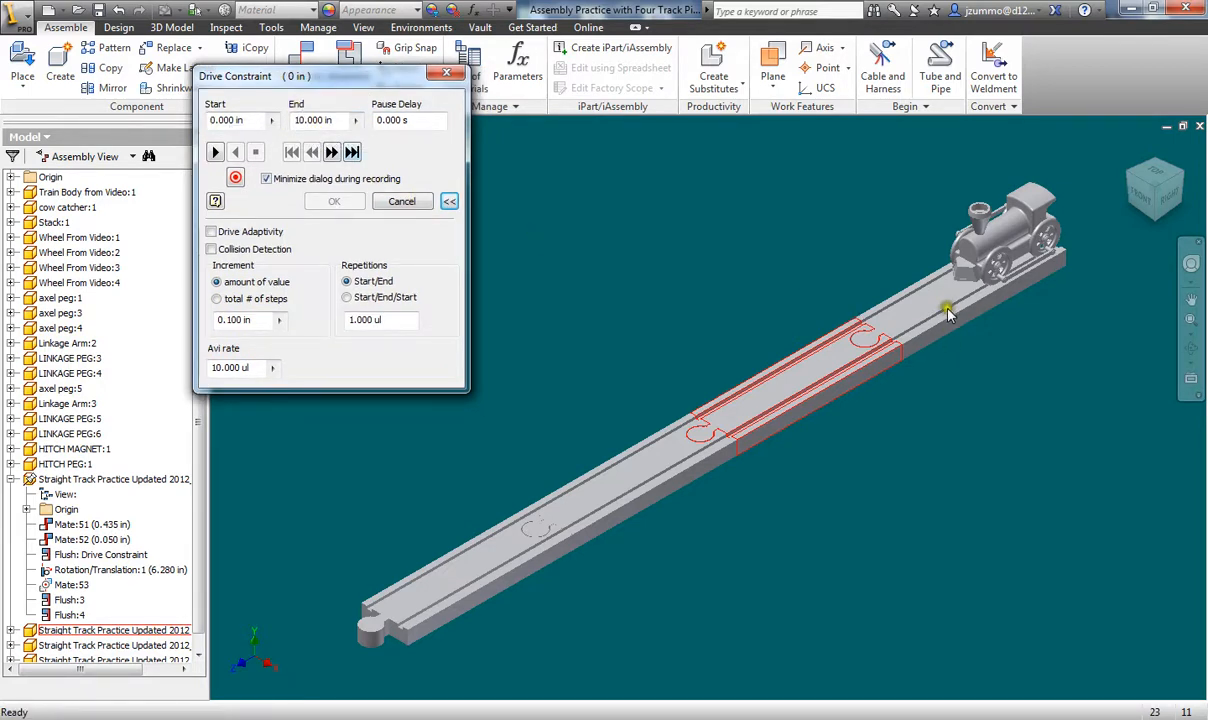
click(640, 323)
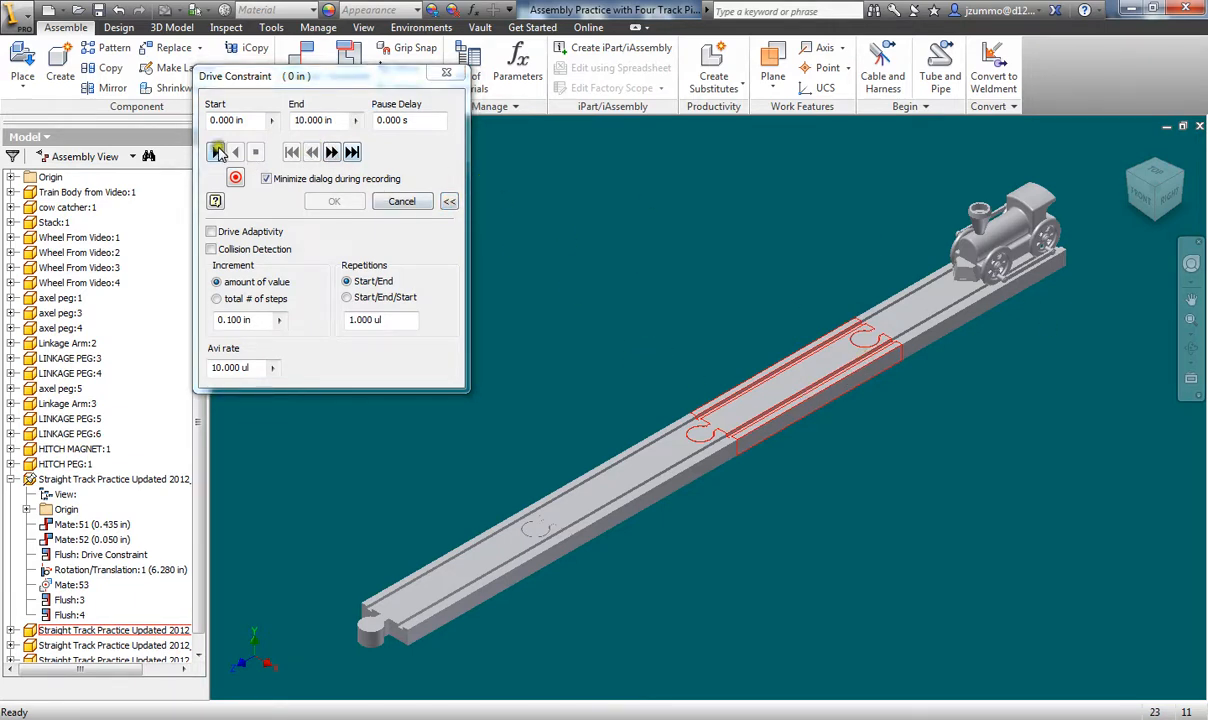
click(217, 152)
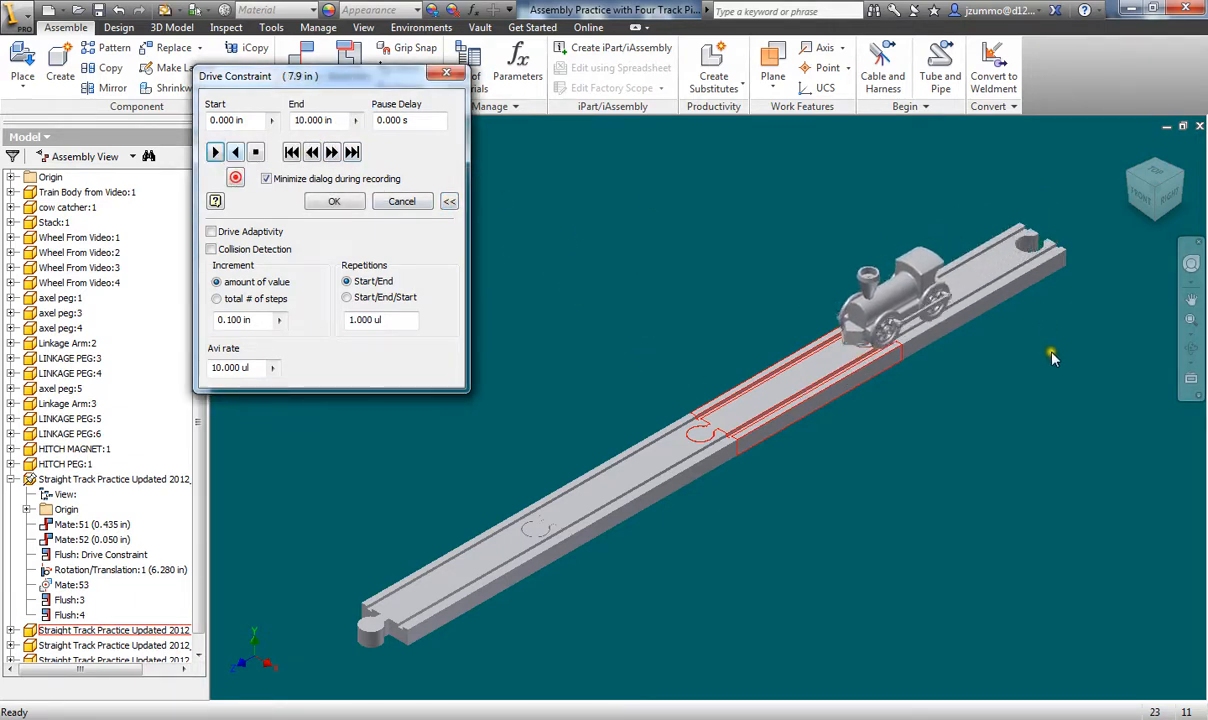
click(236, 152)
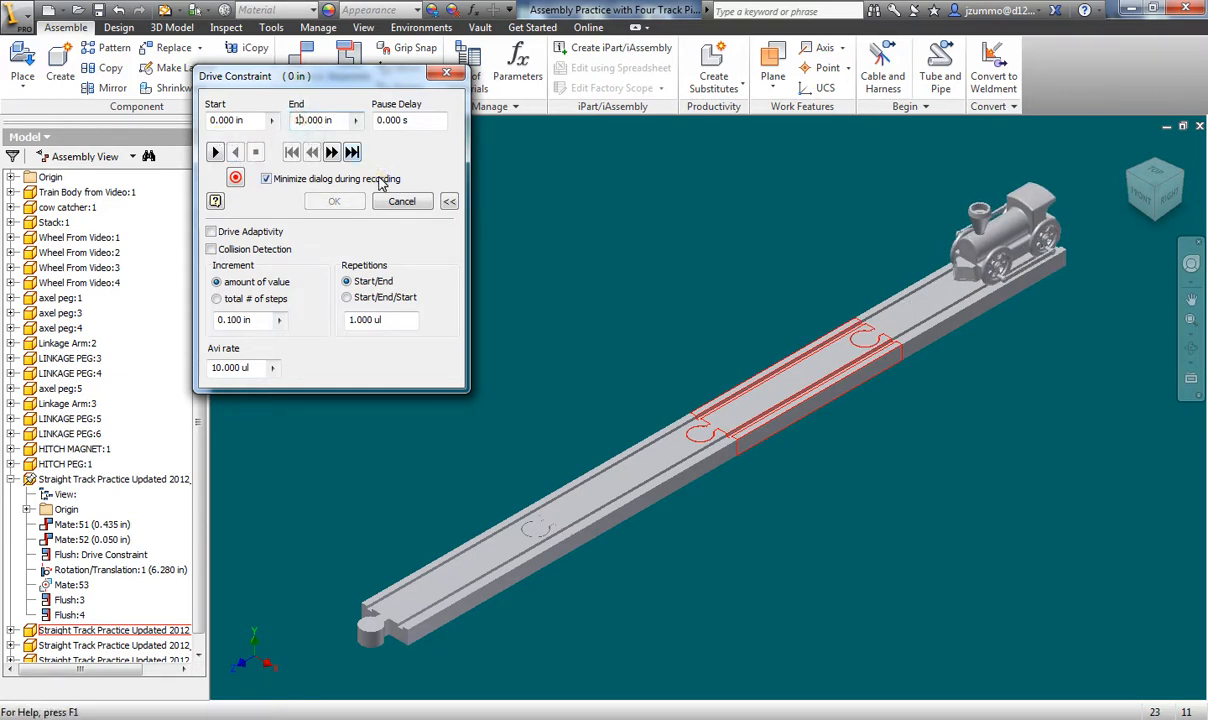
- Change the drive End to 40 in and play the train forward and back
key(BackSpace)
text(4)
click(215, 151)
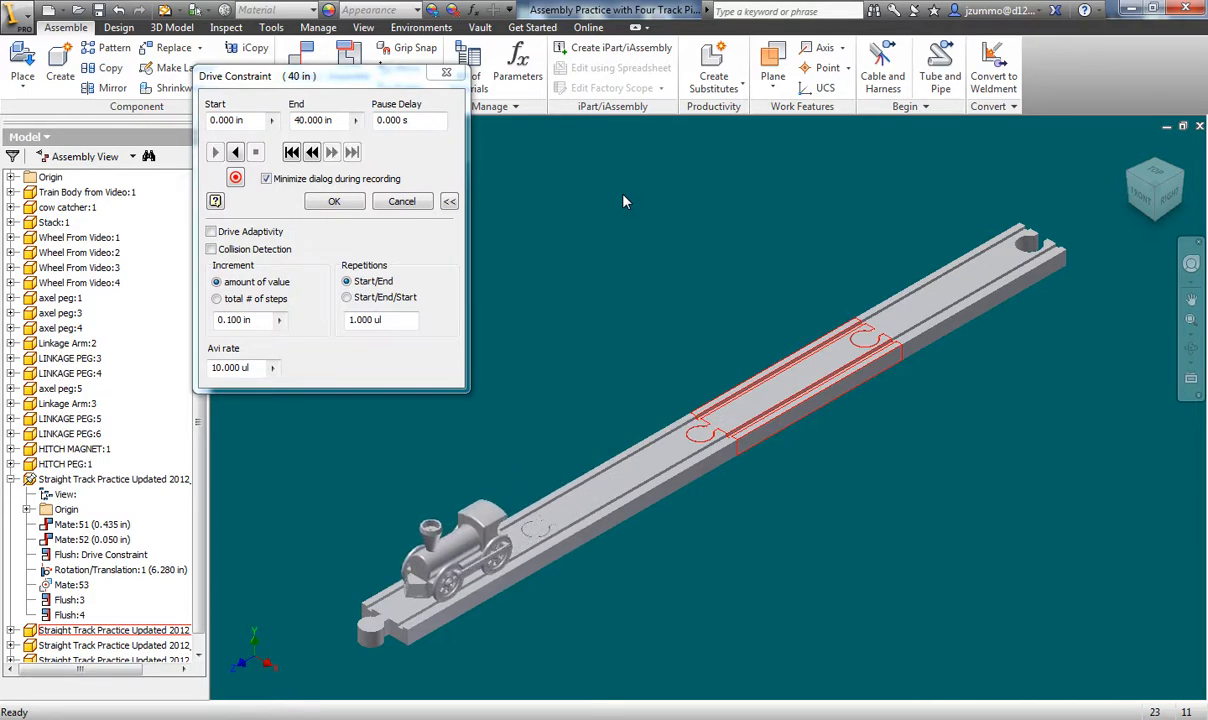
click(236, 153)
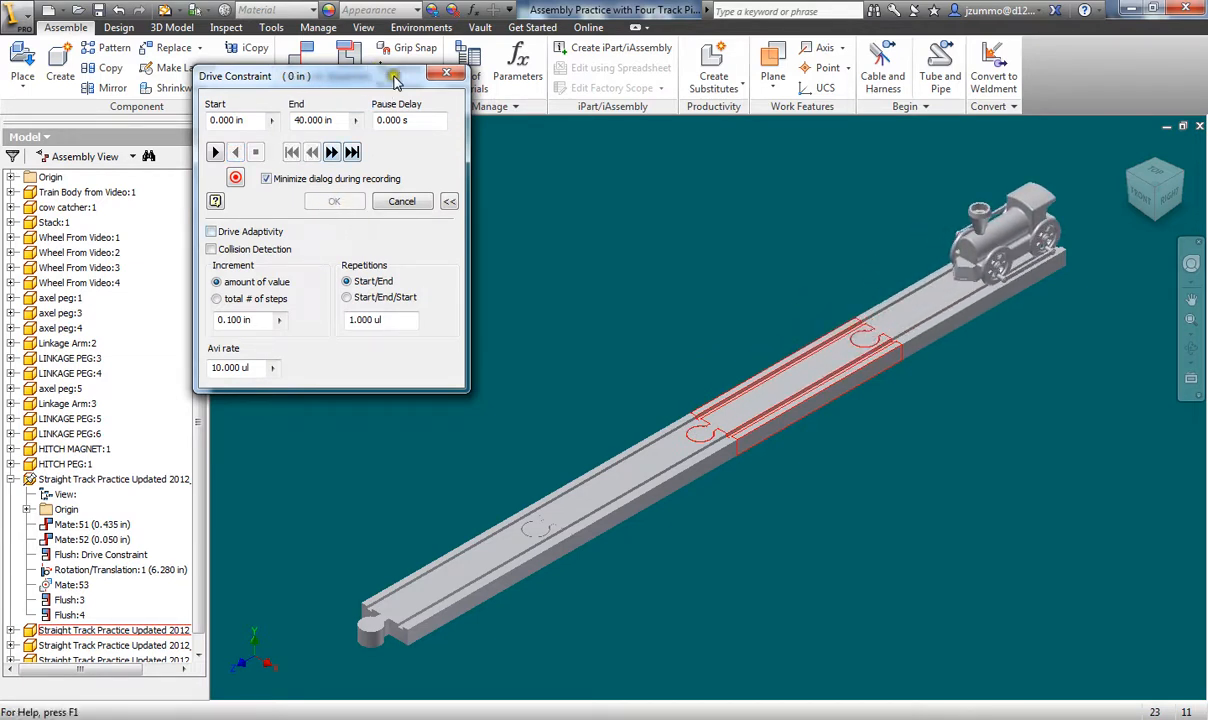
- Set the recording type to AVI, cancel the save, and close the Drive Constraint dialog
click(234, 178)
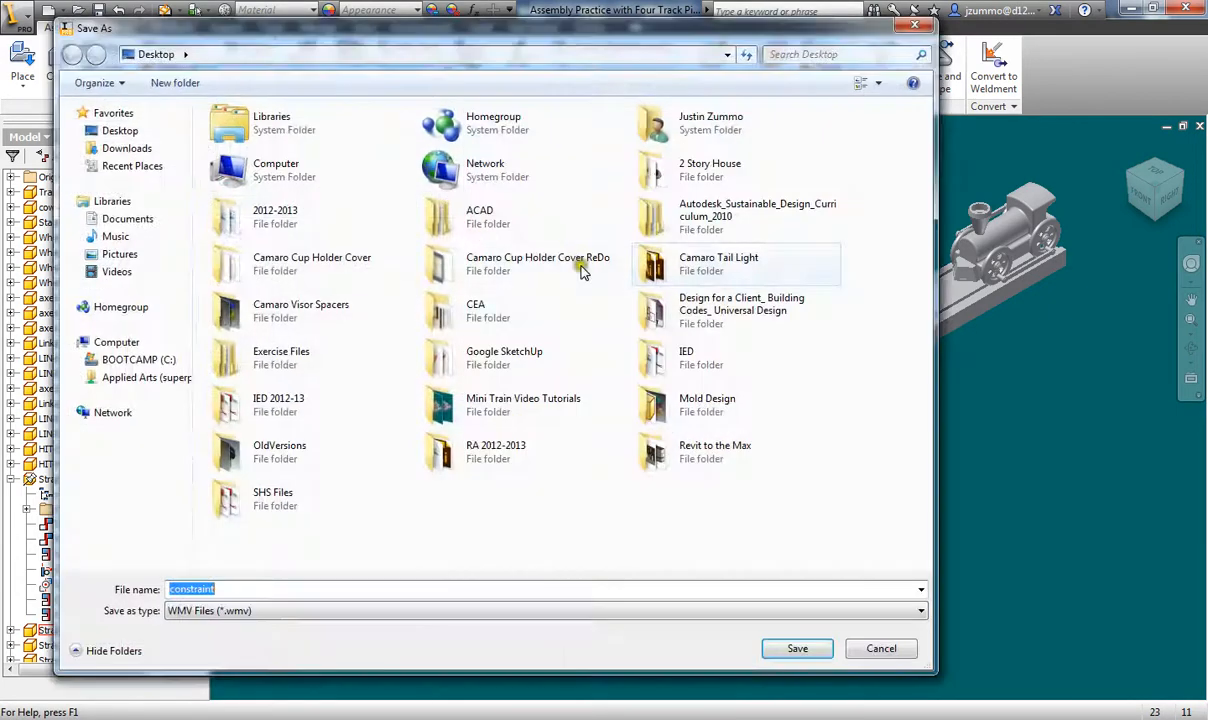
click(553, 612)
click(503, 642)
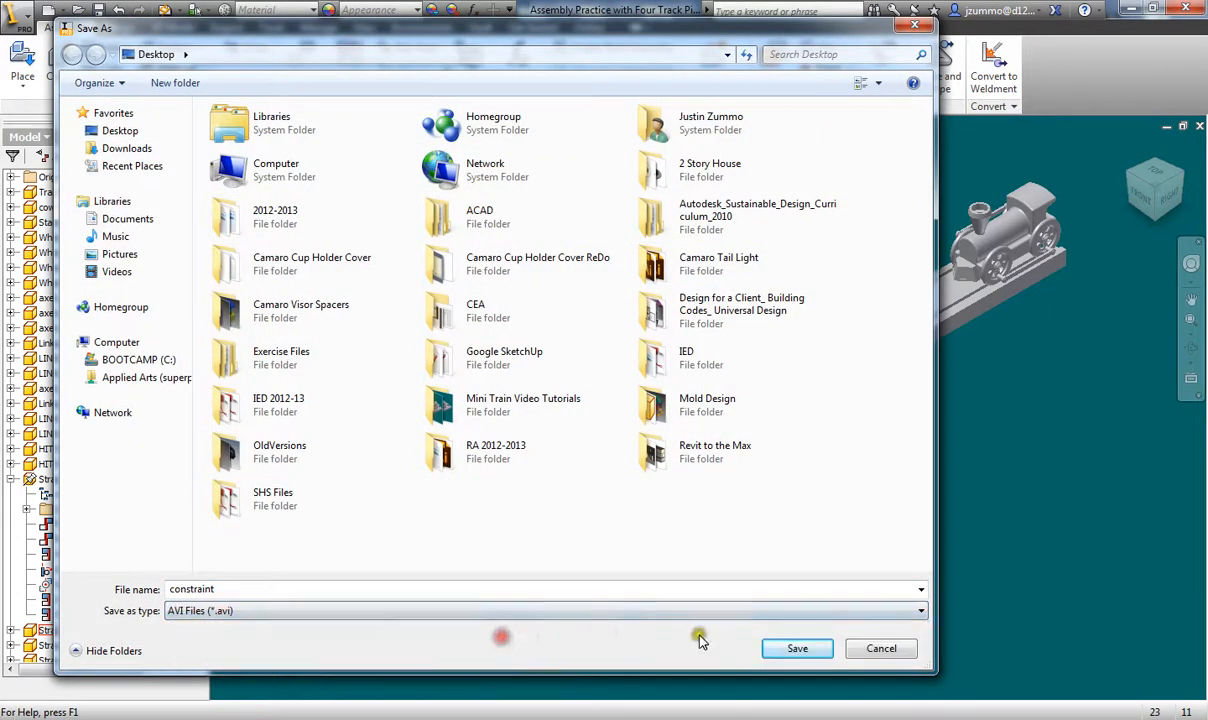
click(880, 647)
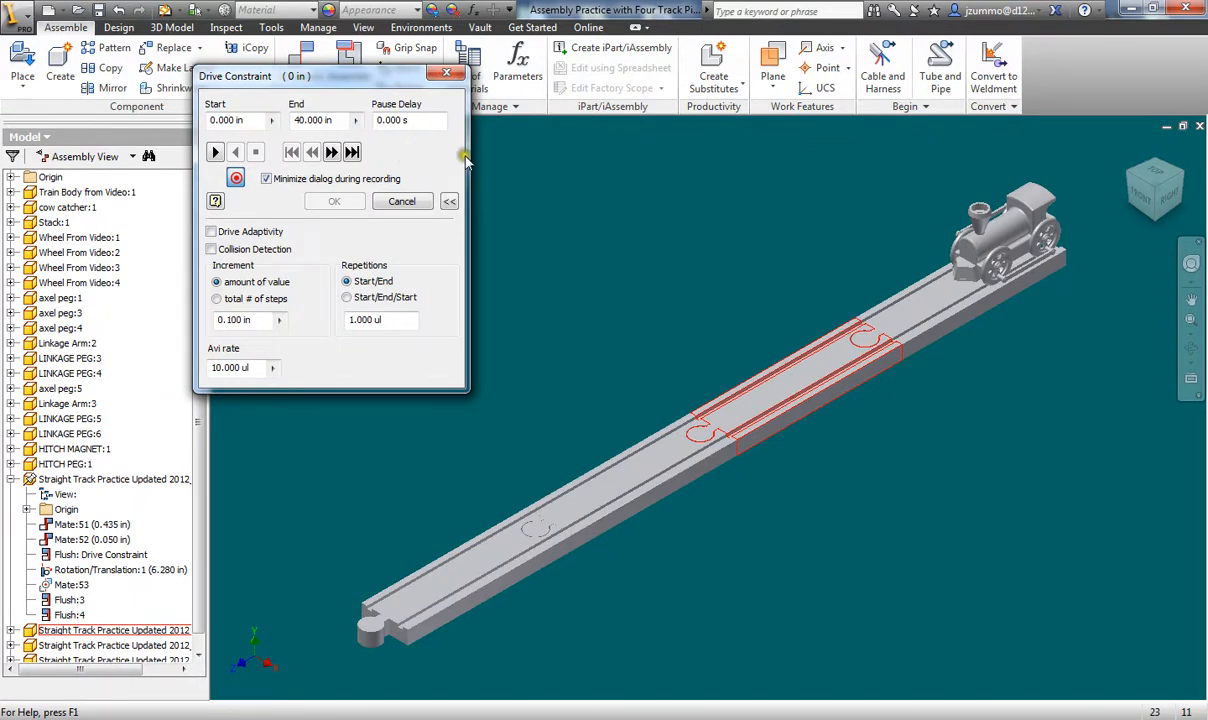
click(450, 78)
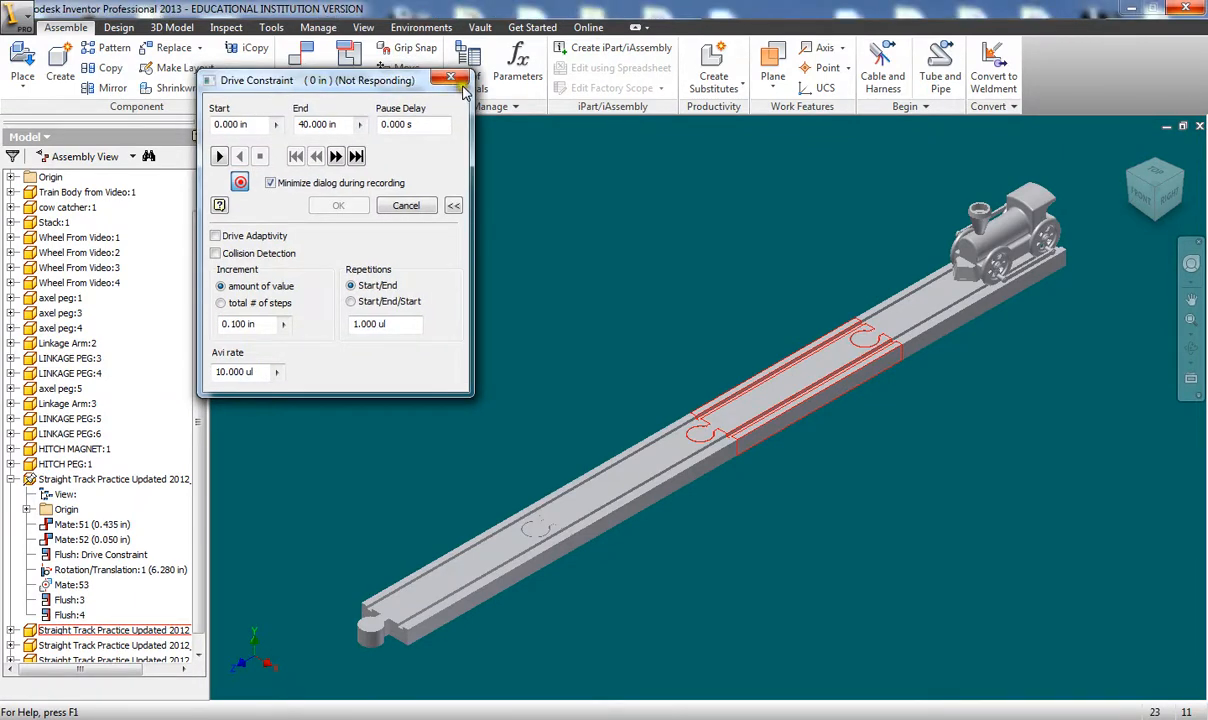
click(540, 354)
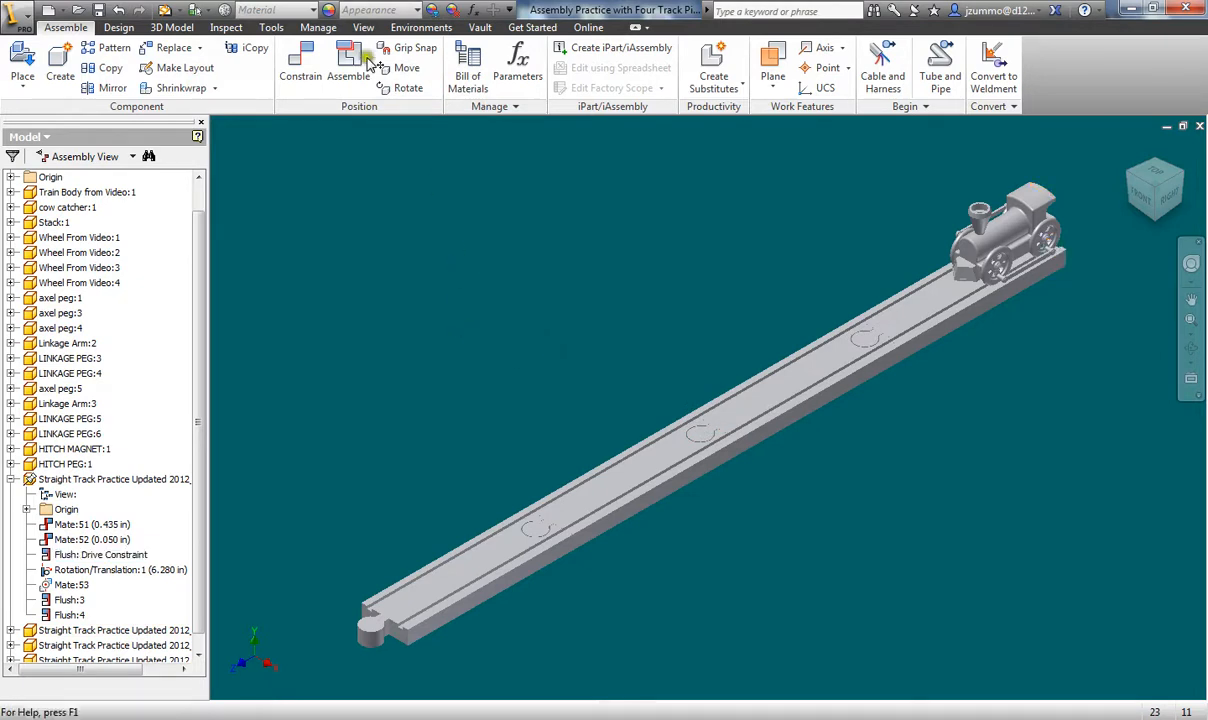
- Enter Inventor Studio from Tools and open the Animation Timeline, dismissing the warning
click(270, 28)
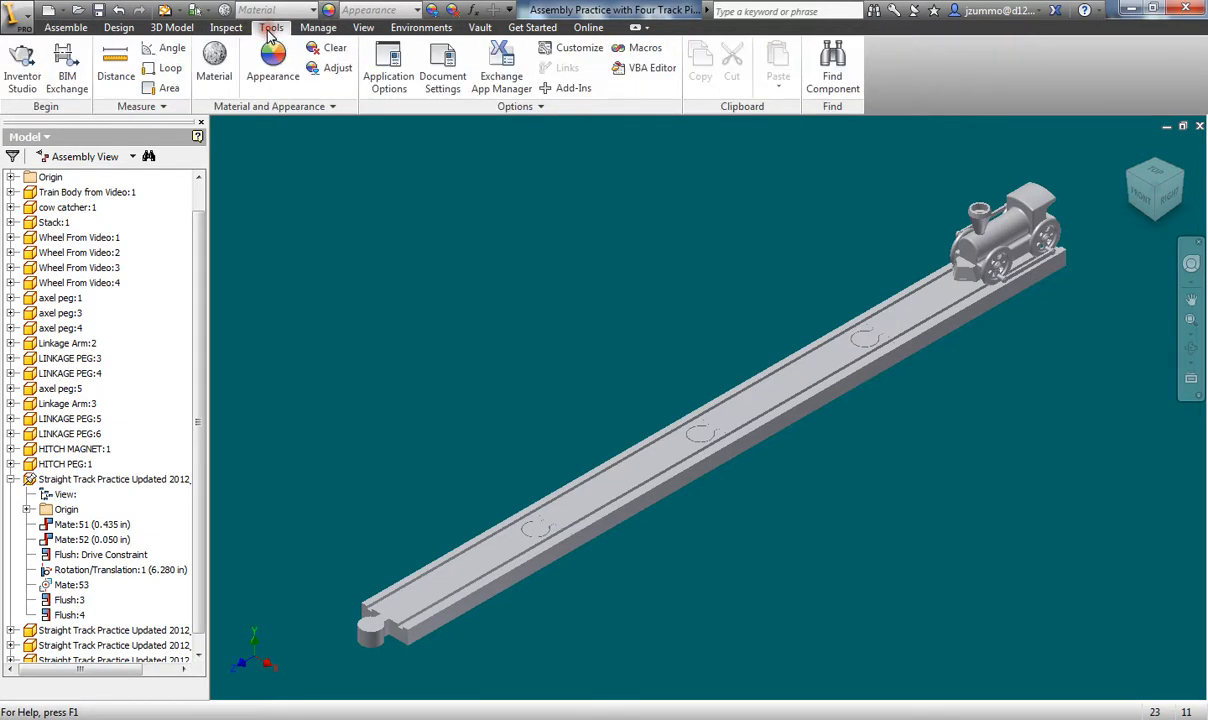
click(14, 72)
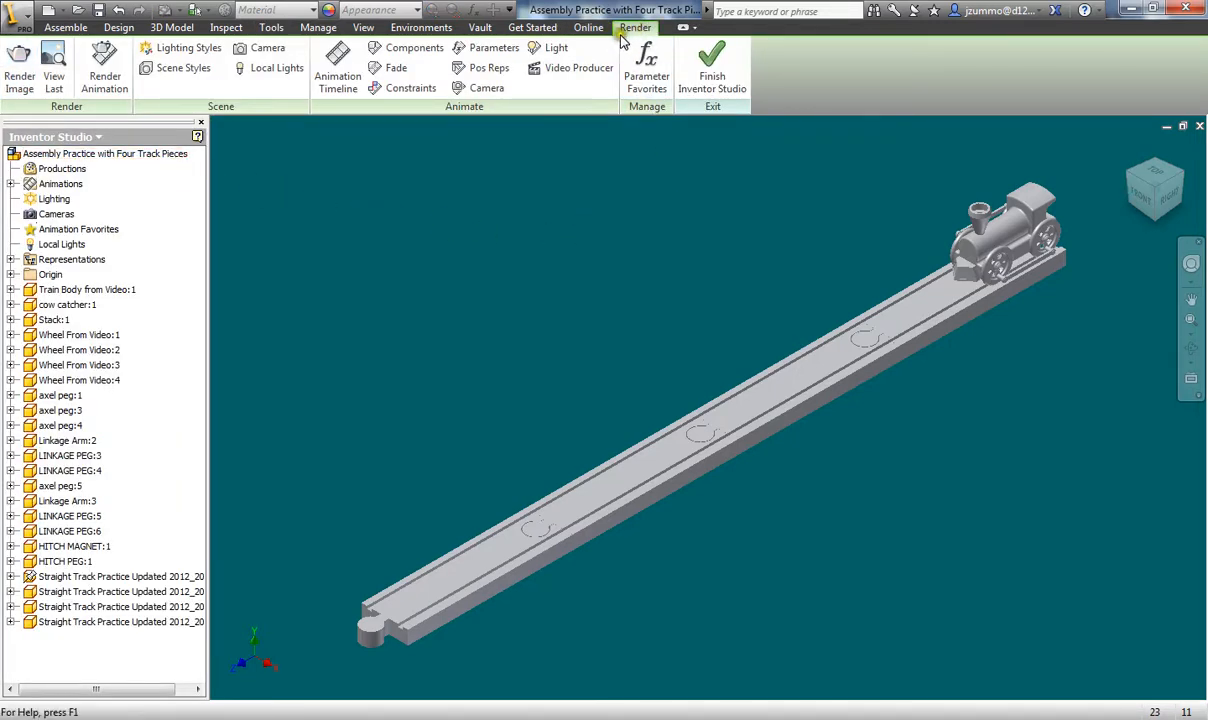
click(342, 81)
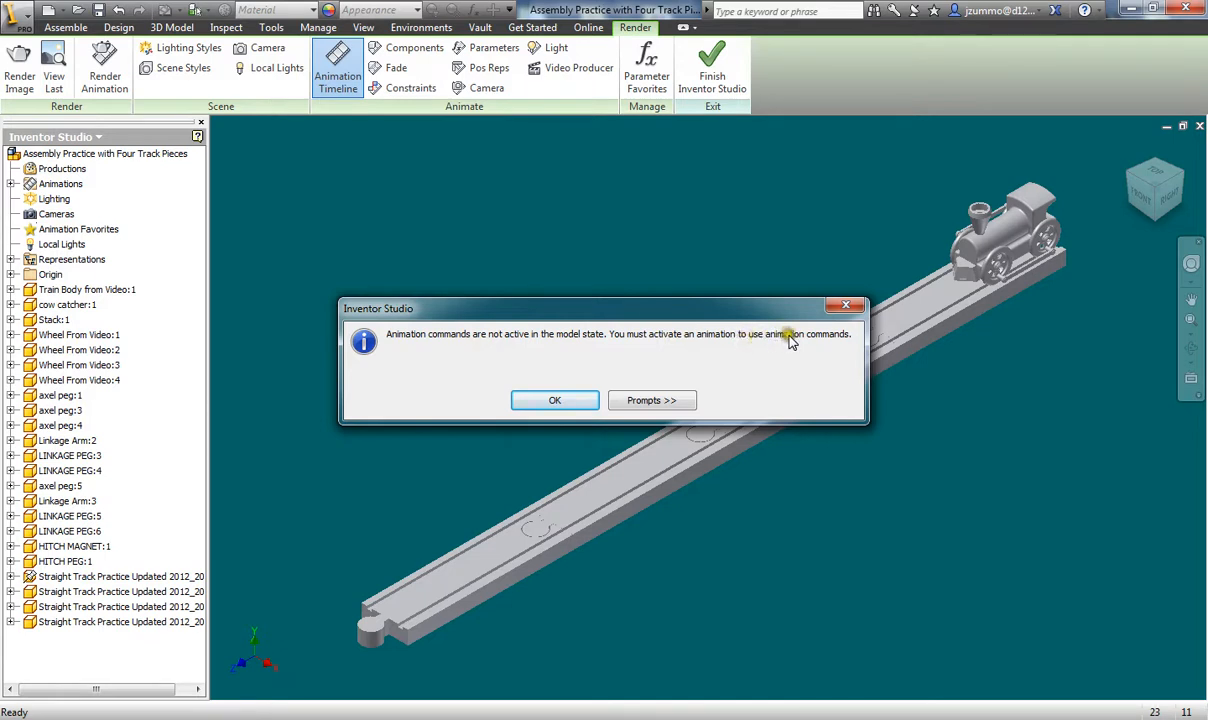
click(555, 400)
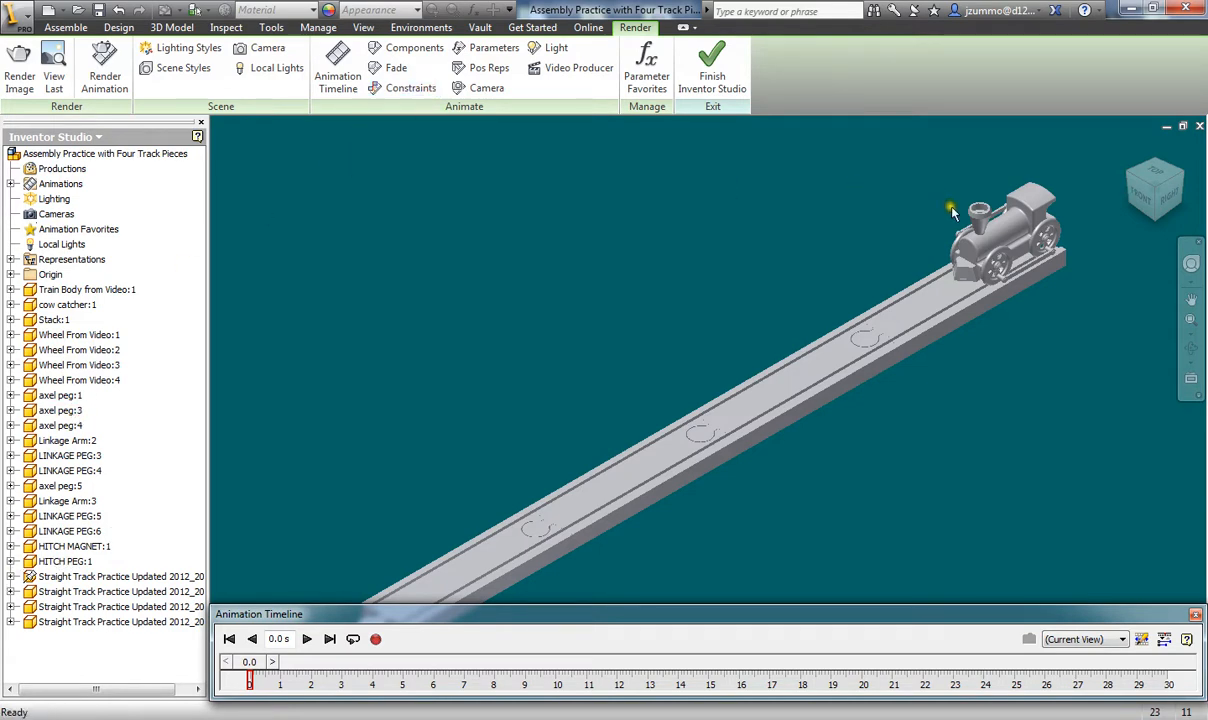
- Expand Straight Track Practice, select Flush: Drive Constraint, and launch Animate Constraints
middle_drag(550, 386, 547, 336)
scroll(540, 327, down, 2)
scroll(539, 328, up, 4)
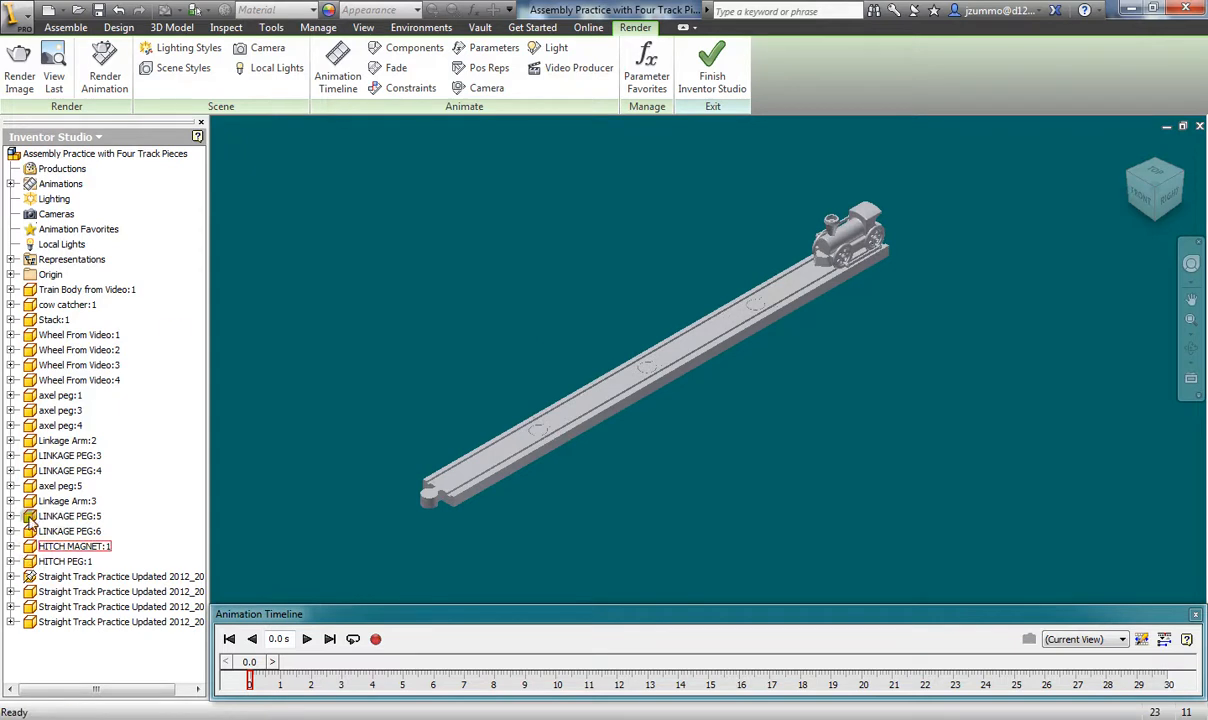
click(11, 578)
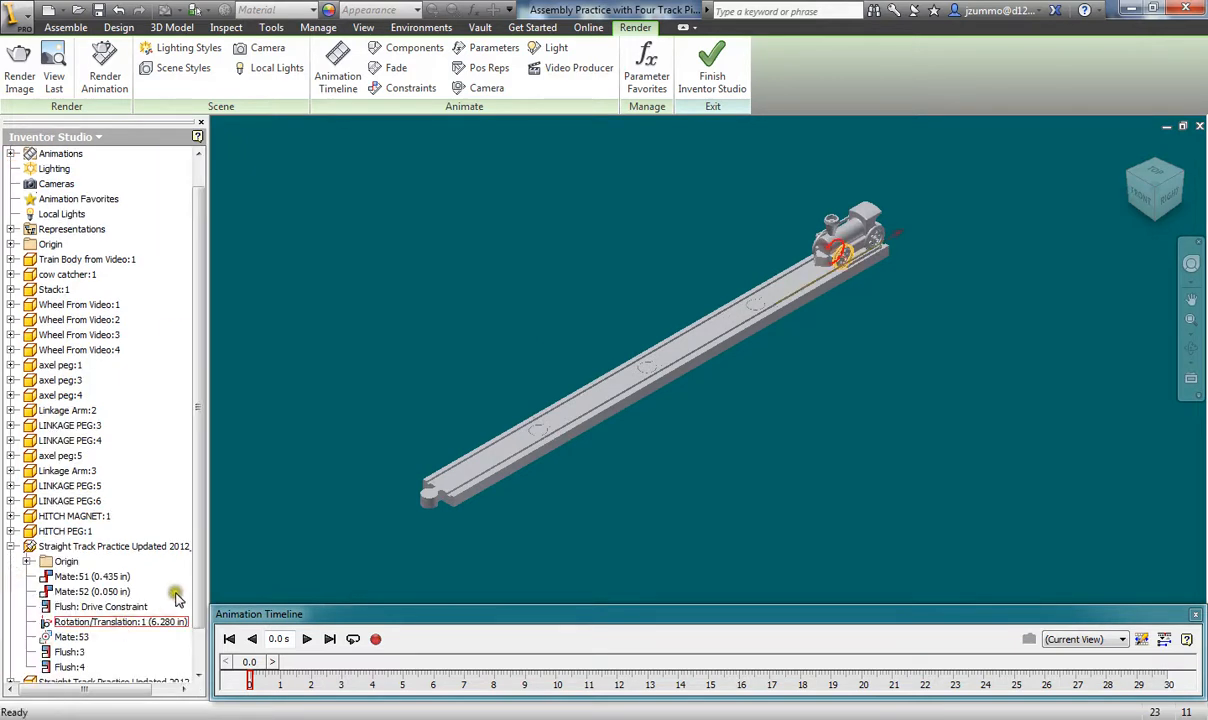
scroll(198, 615, down, 2)
click(100, 577)
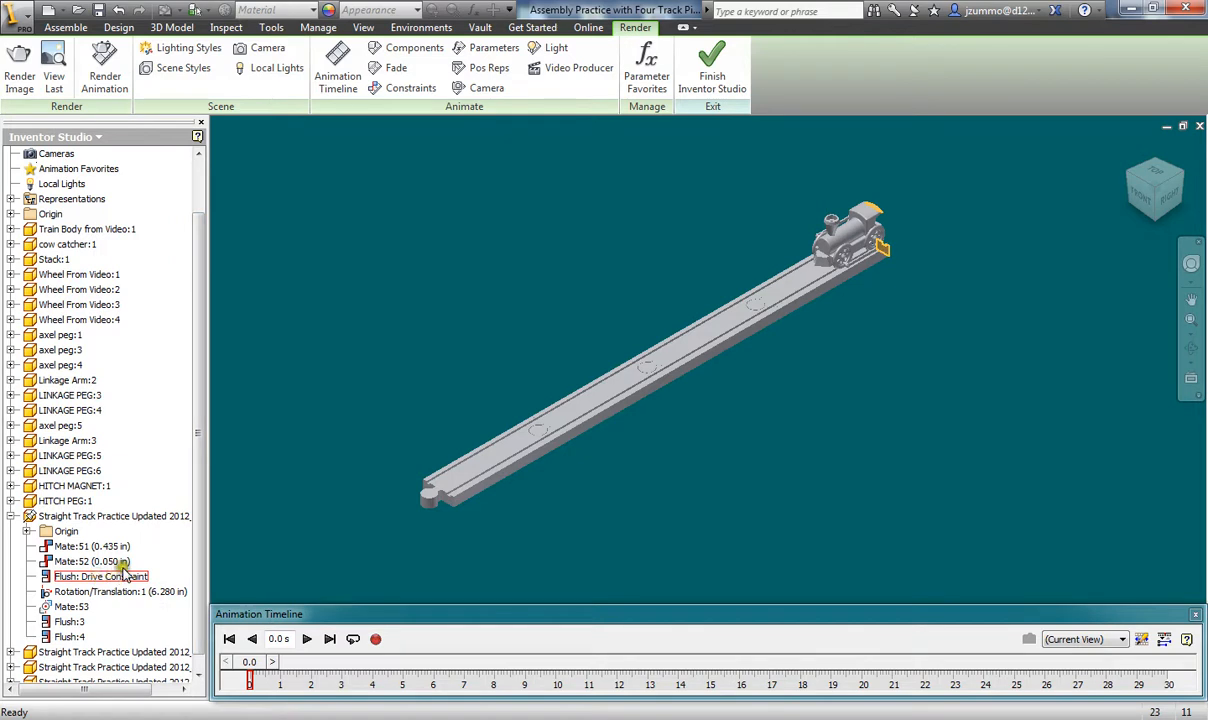
click(392, 89)
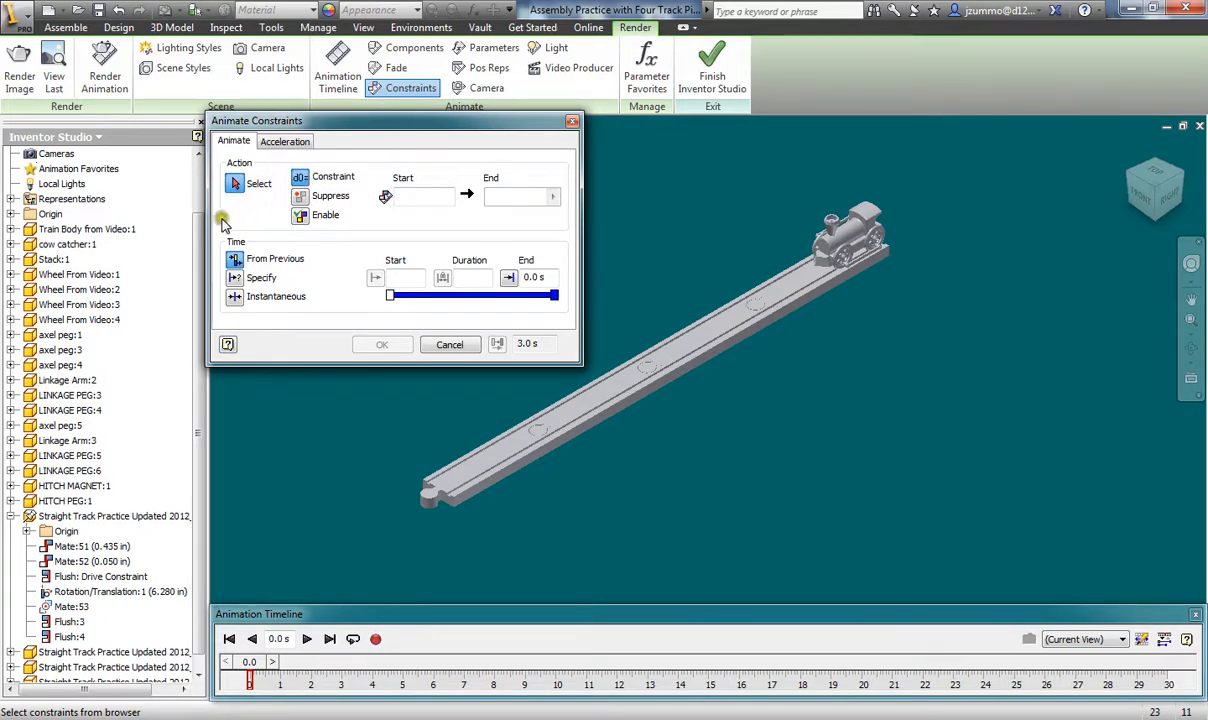
- Animate Flush: Drive Constraint to an End of 40 in, ending at 7 s
click(69, 580)
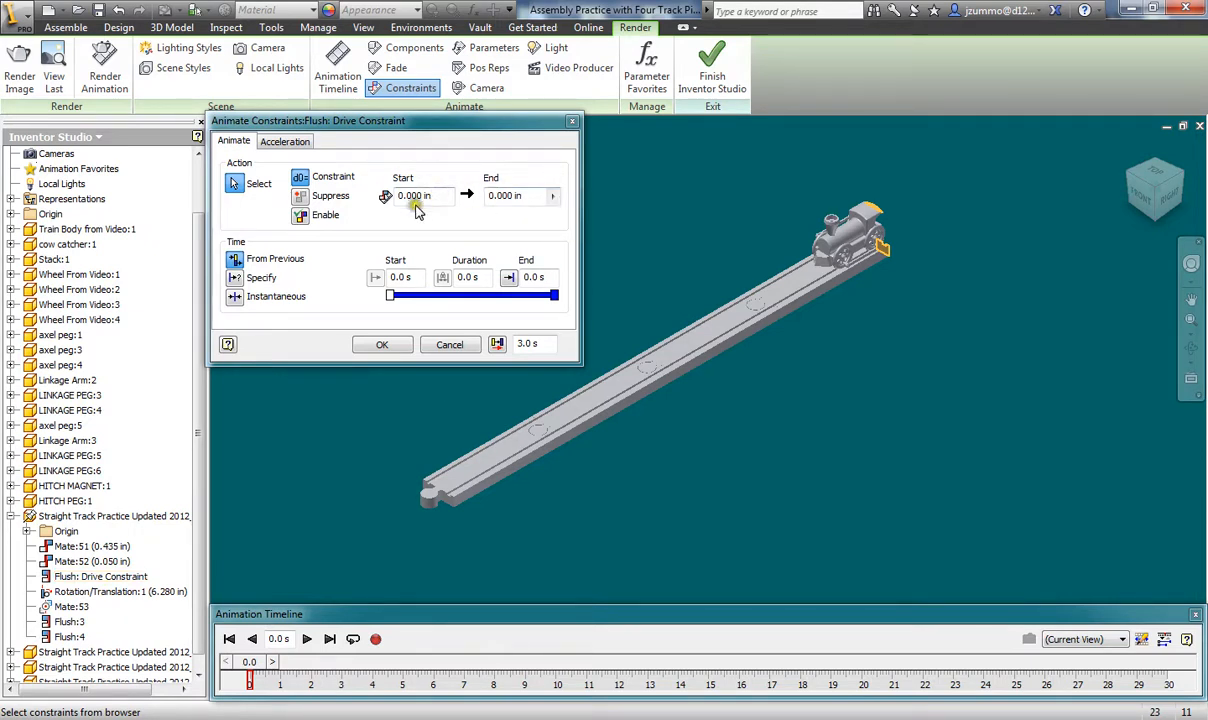
click(492, 200)
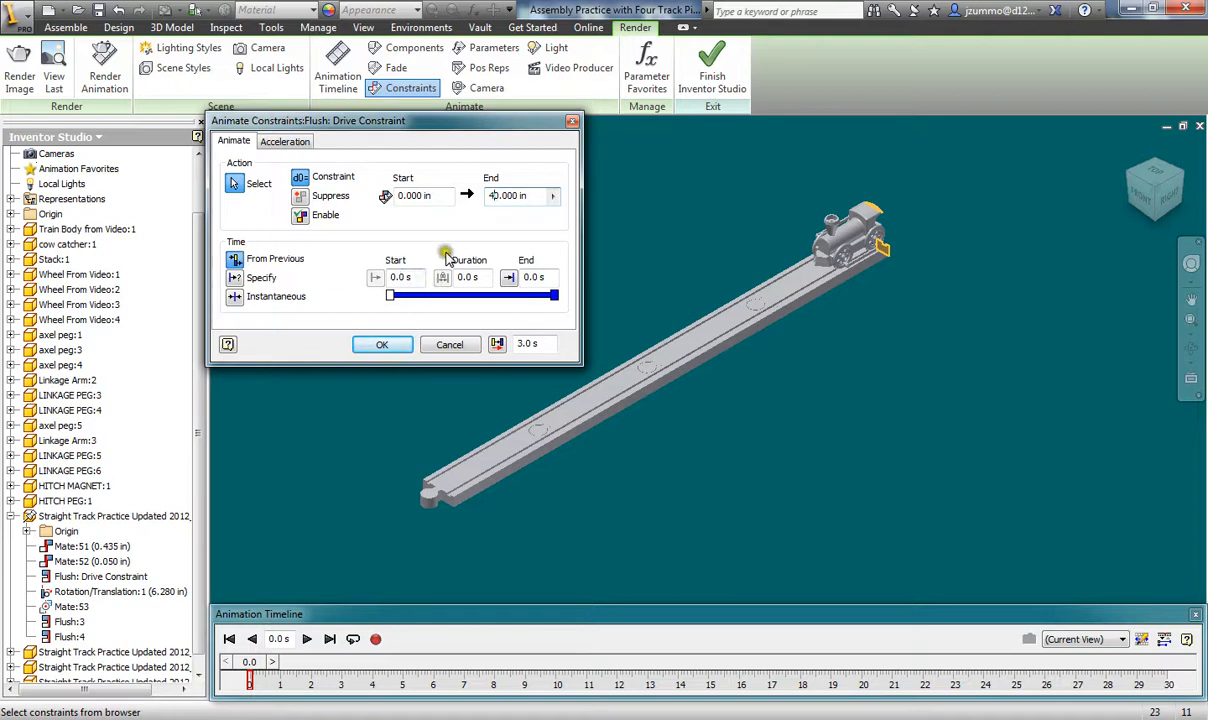
click(553, 296)
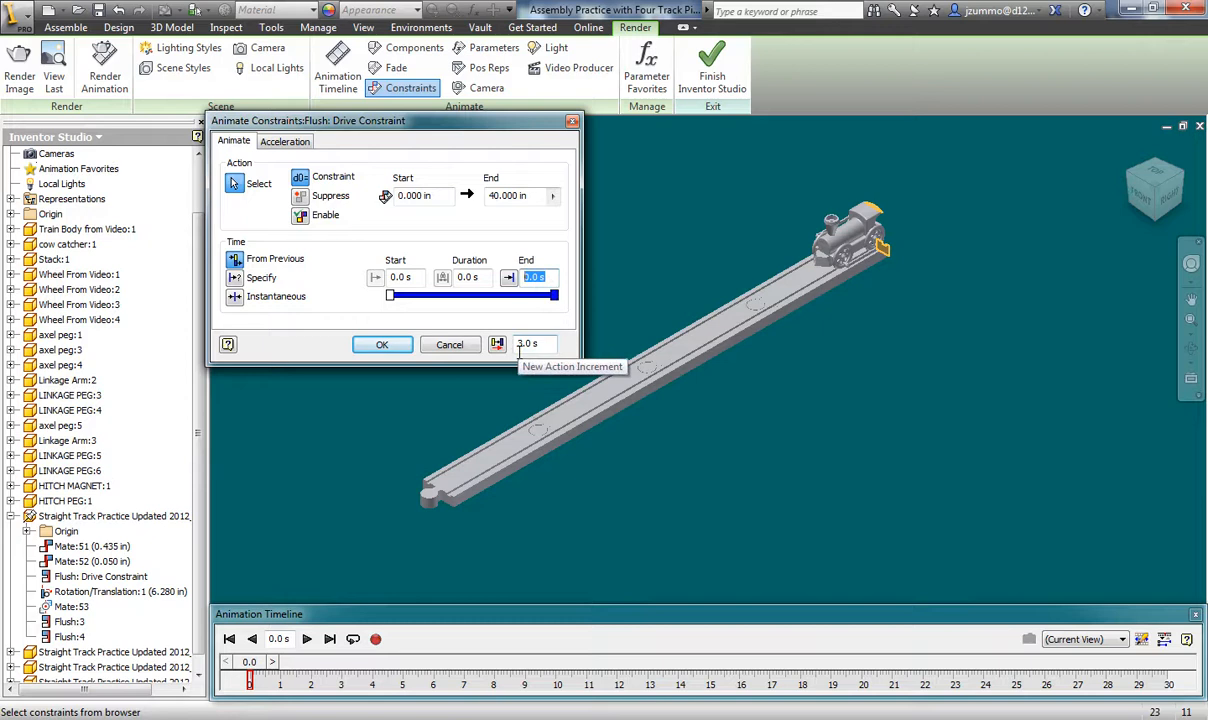
text(7)
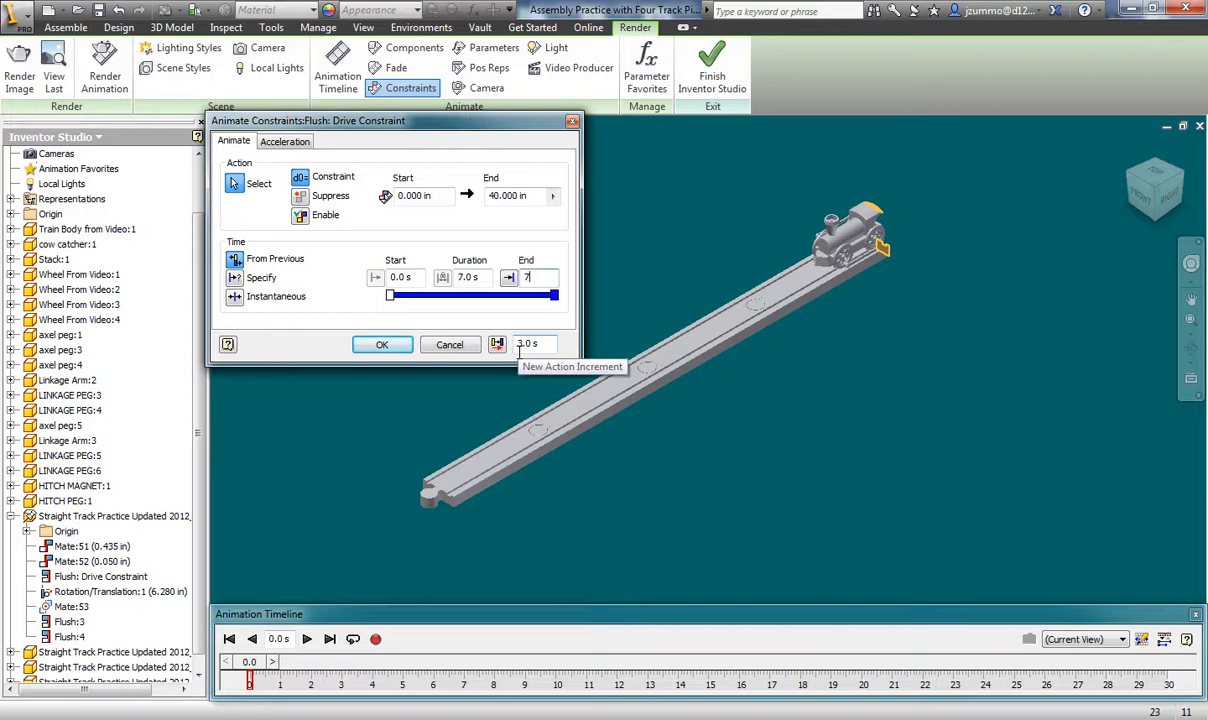
click(380, 345)
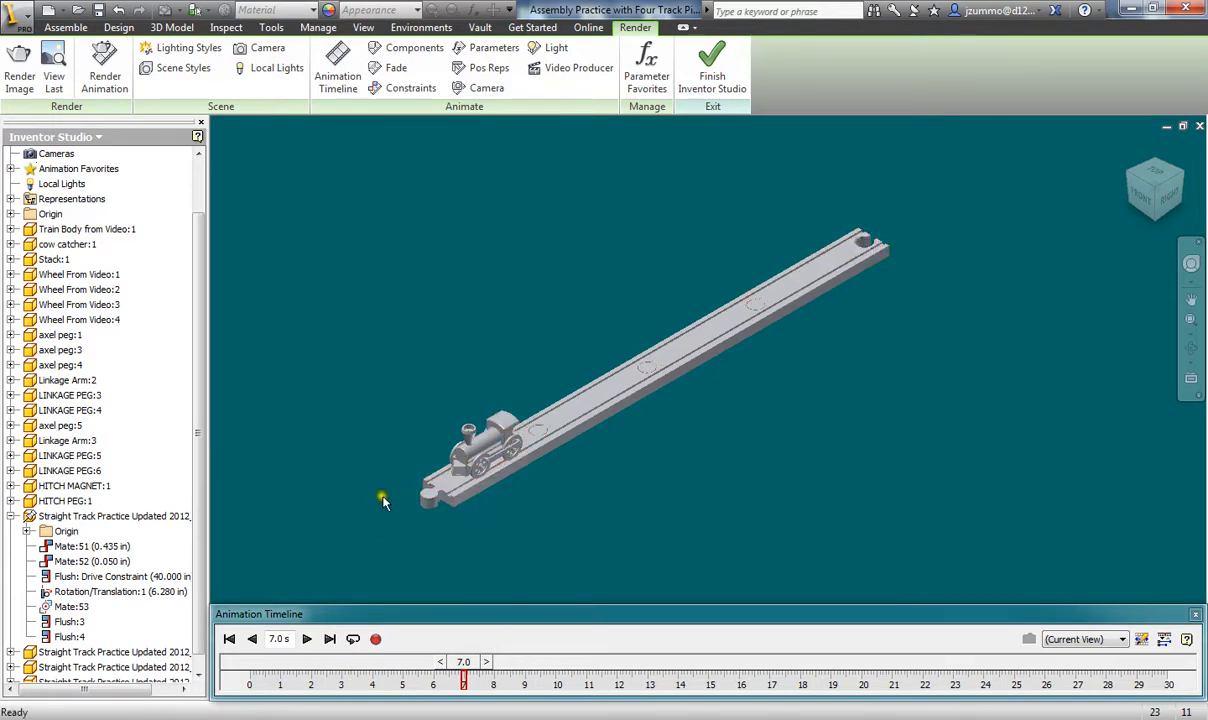
- Rewind, play the train animation through, stop it, and rewind to 0.0 s
click(228, 640)
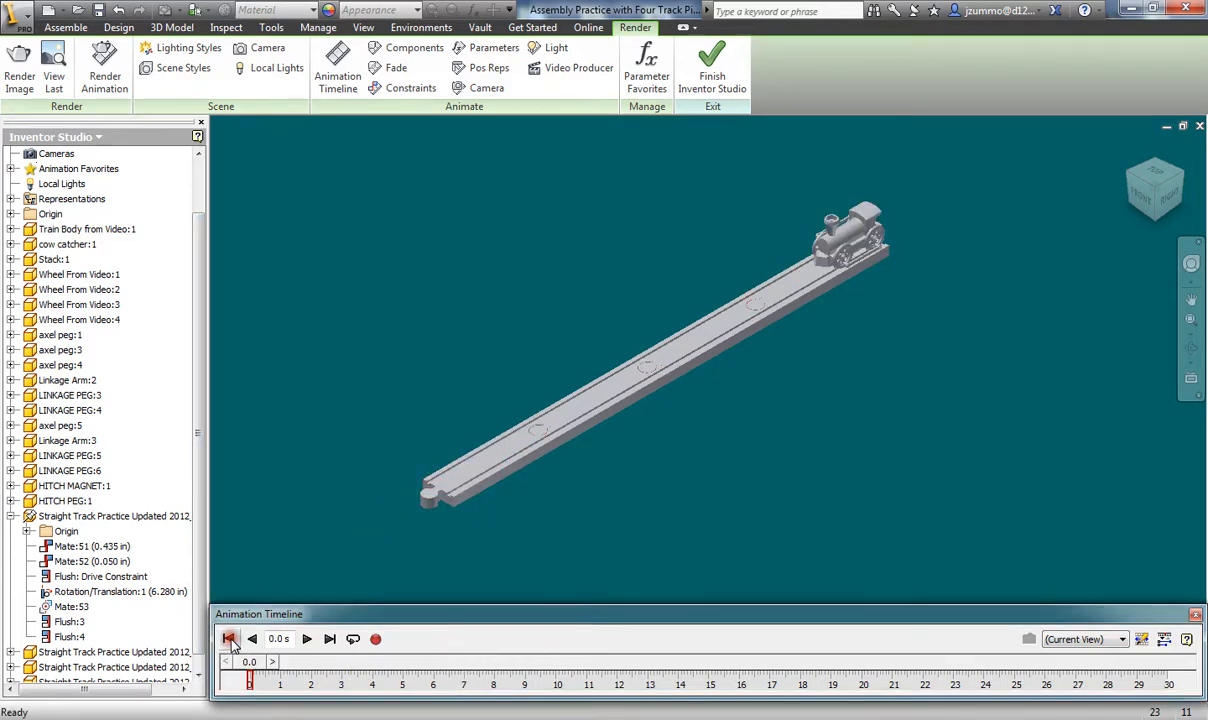
click(307, 640)
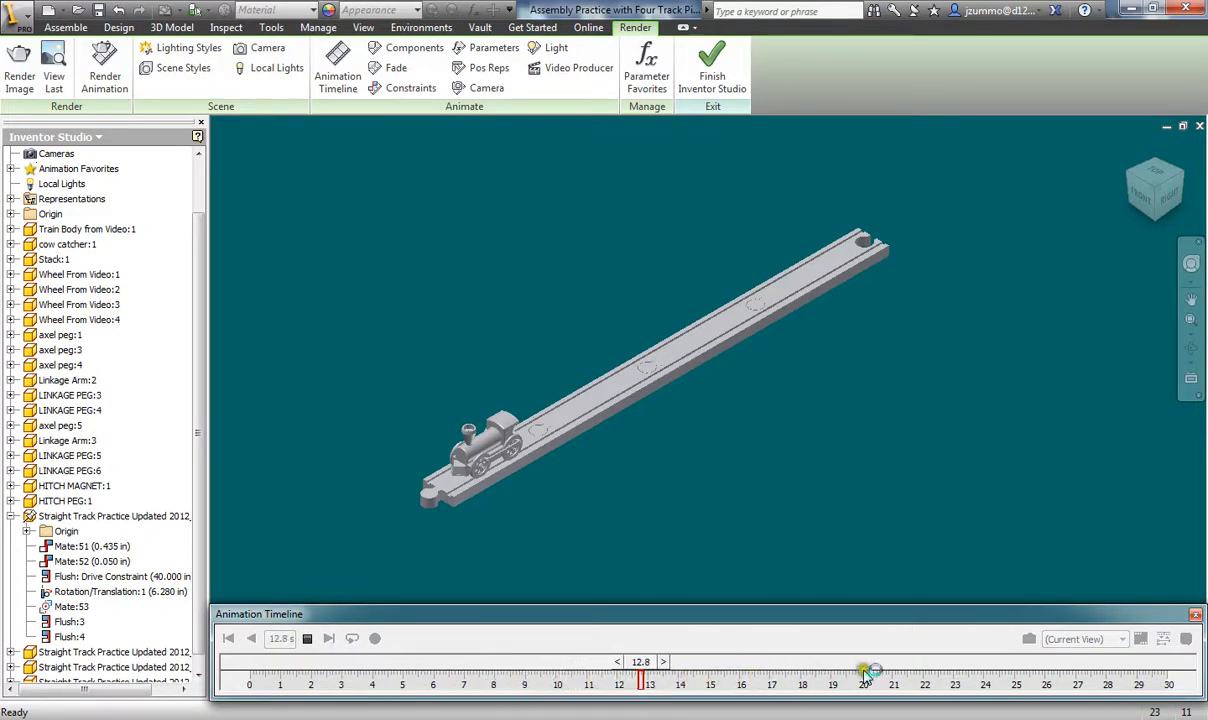
click(312, 641)
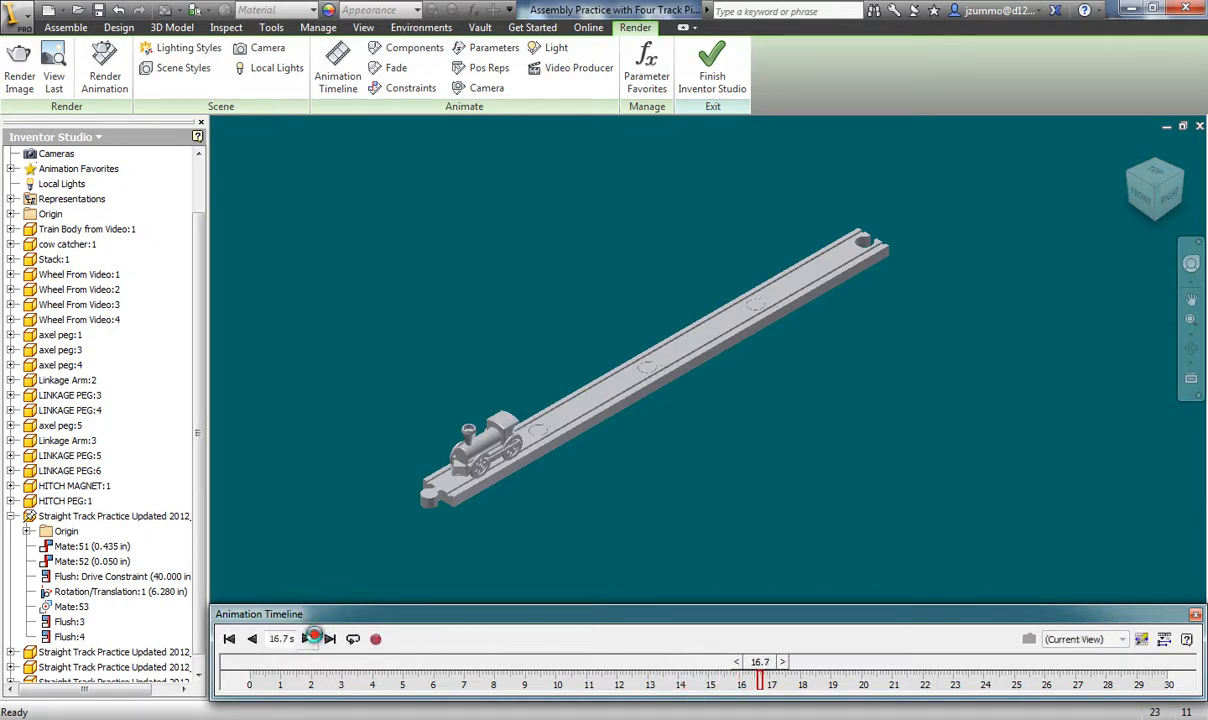
click(229, 640)
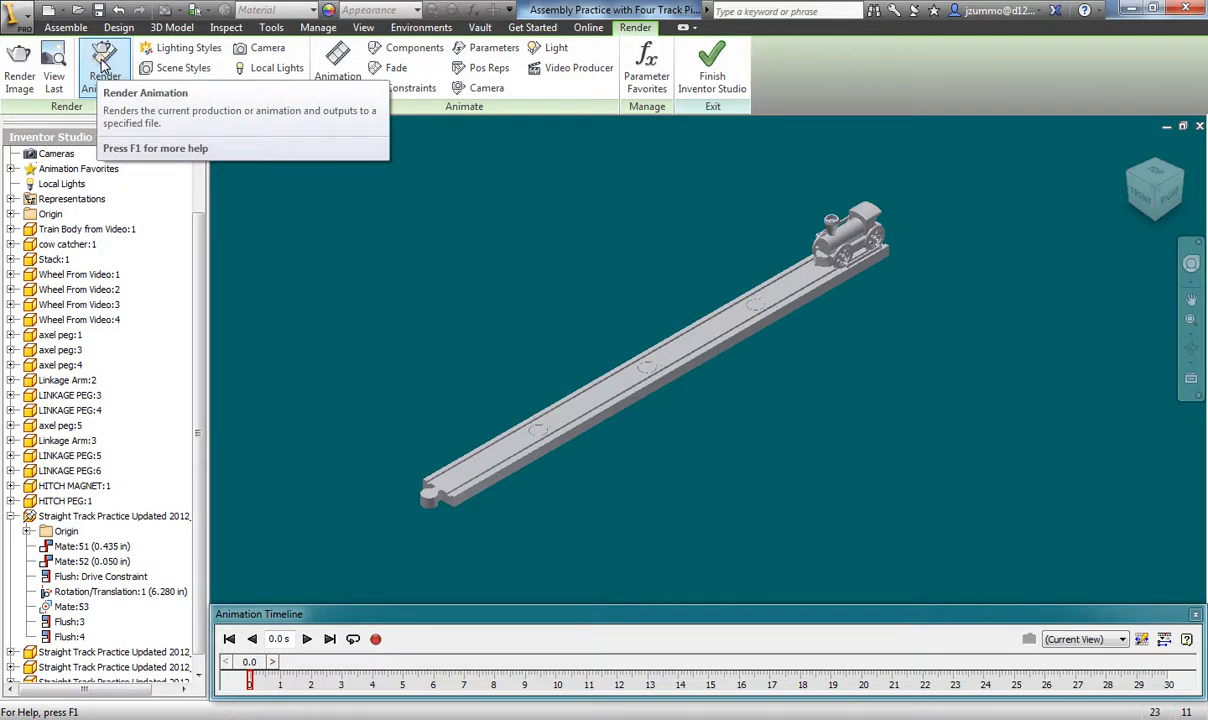
- Open Render Animation and review its Style and Output settings
click(104, 64)
drag(380, 172, 215, 115)
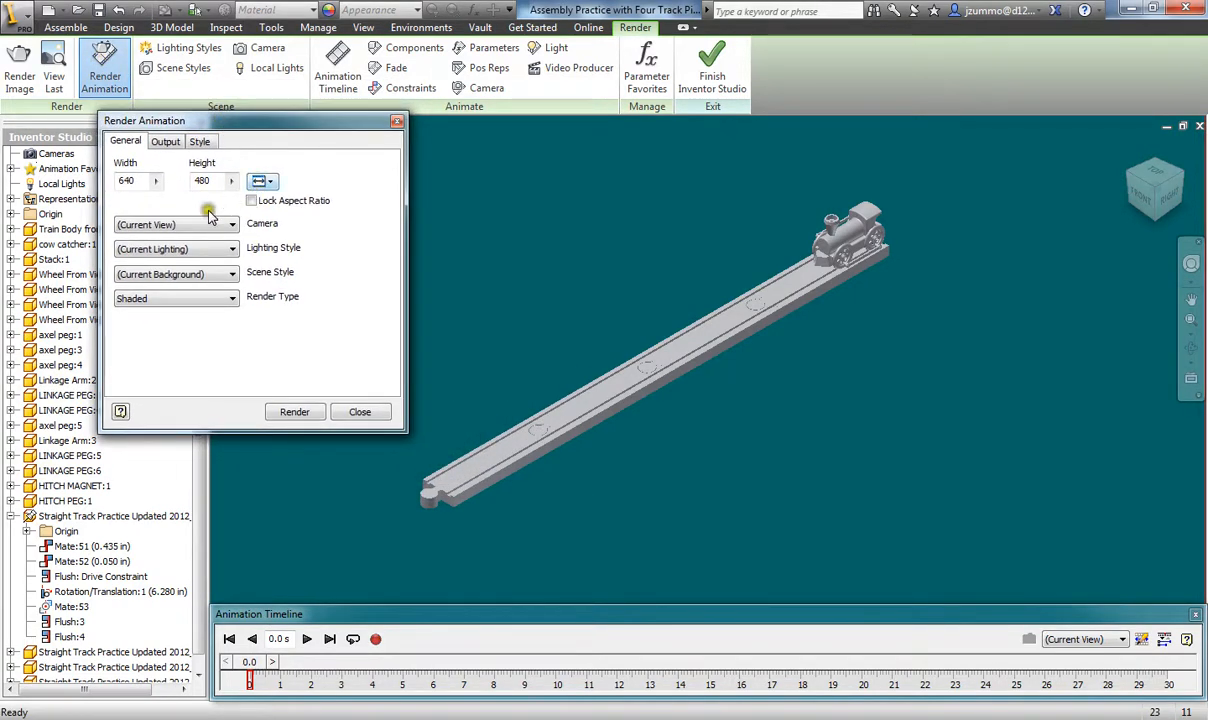
click(199, 143)
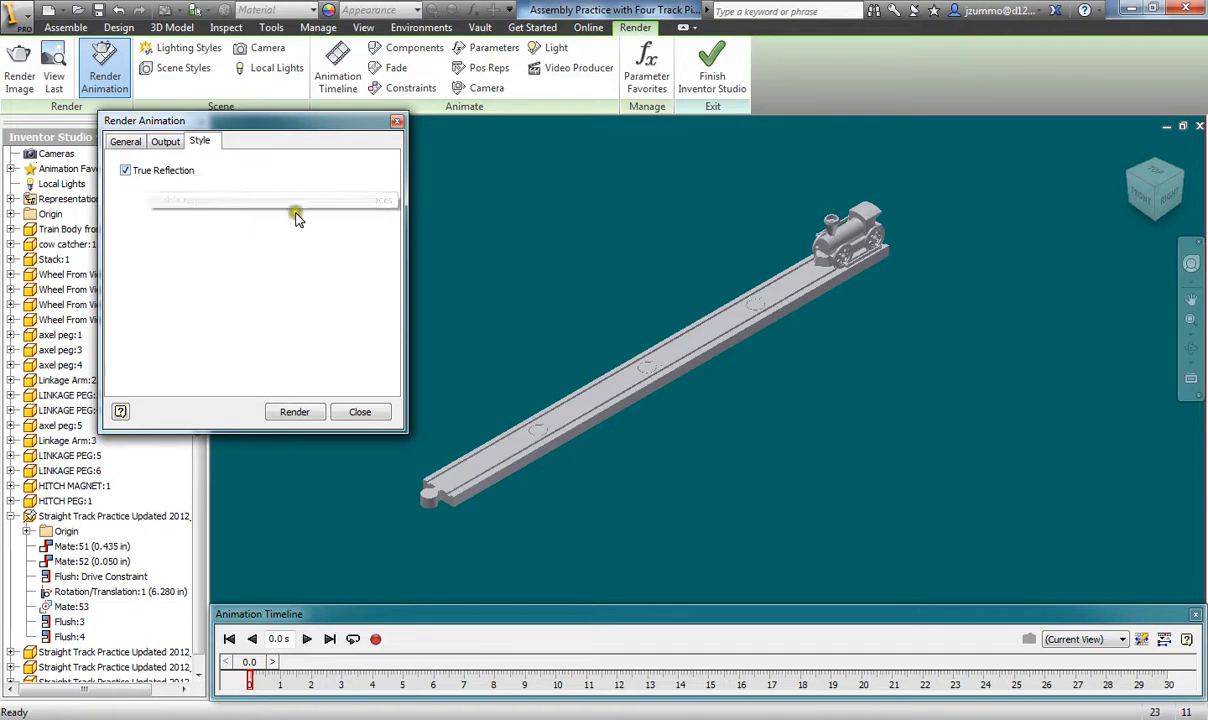
click(164, 145)
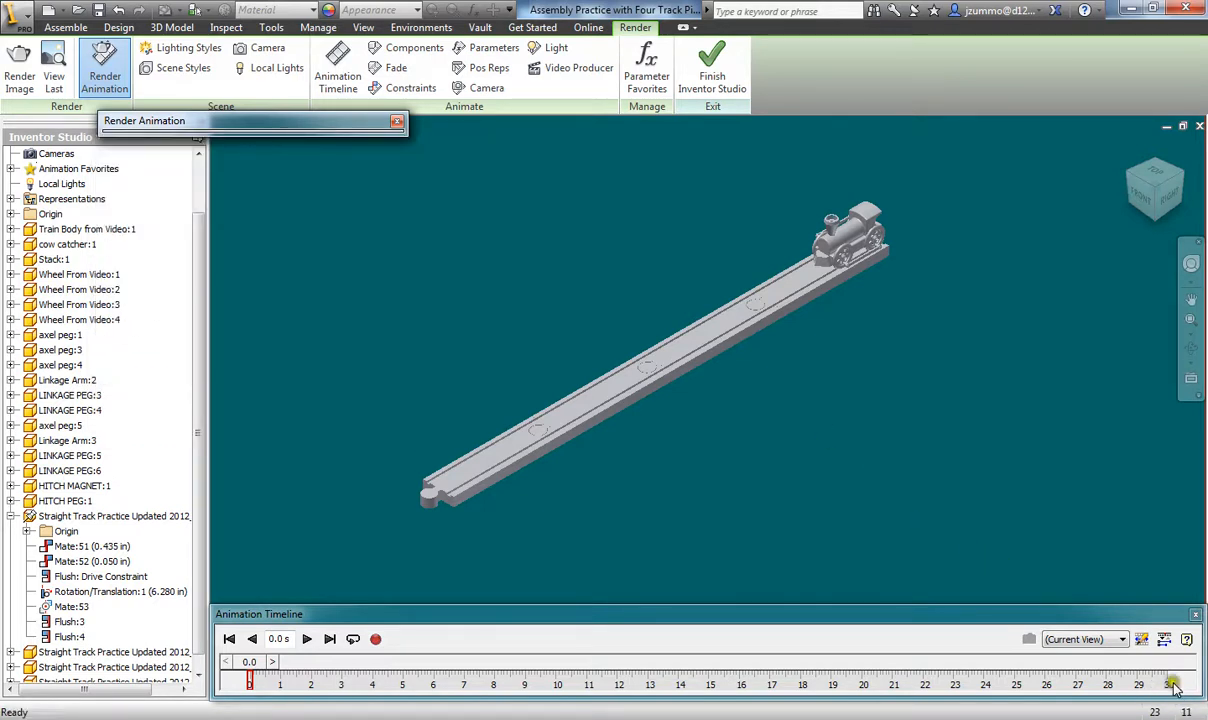
- Set the render time range to end at 8 s with Highest antialiasing
mouse_move(256, 121)
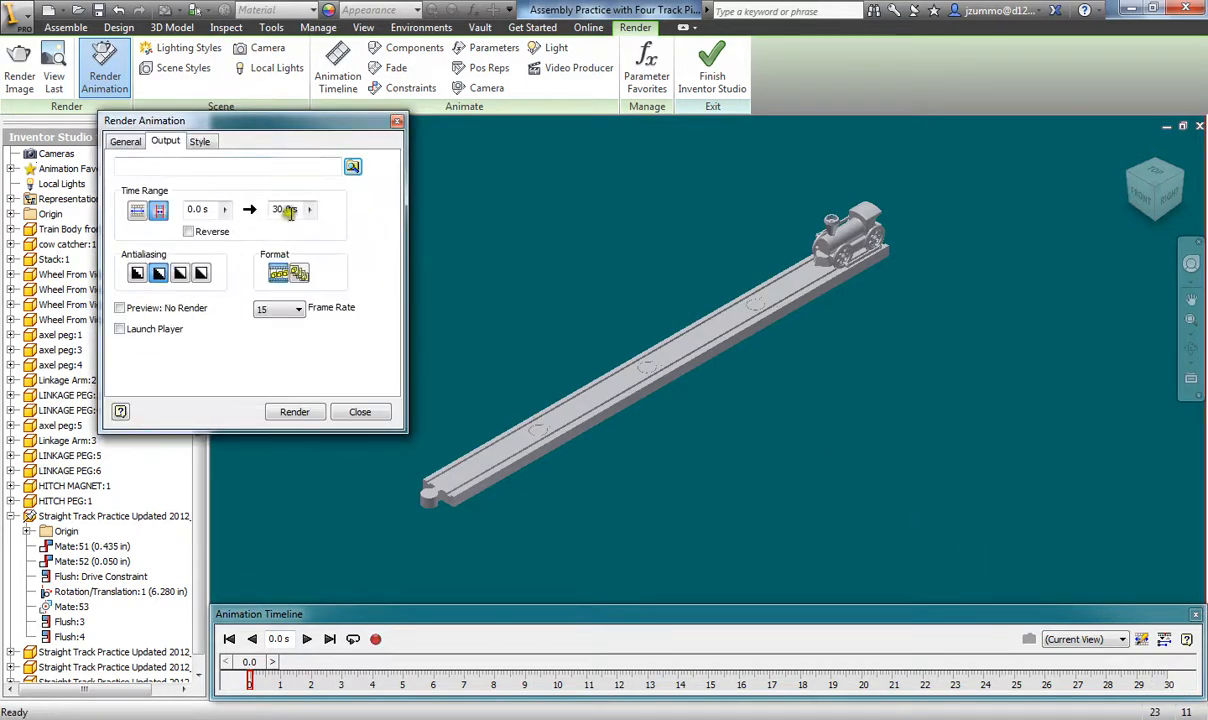
double_click(282, 209)
text(7)
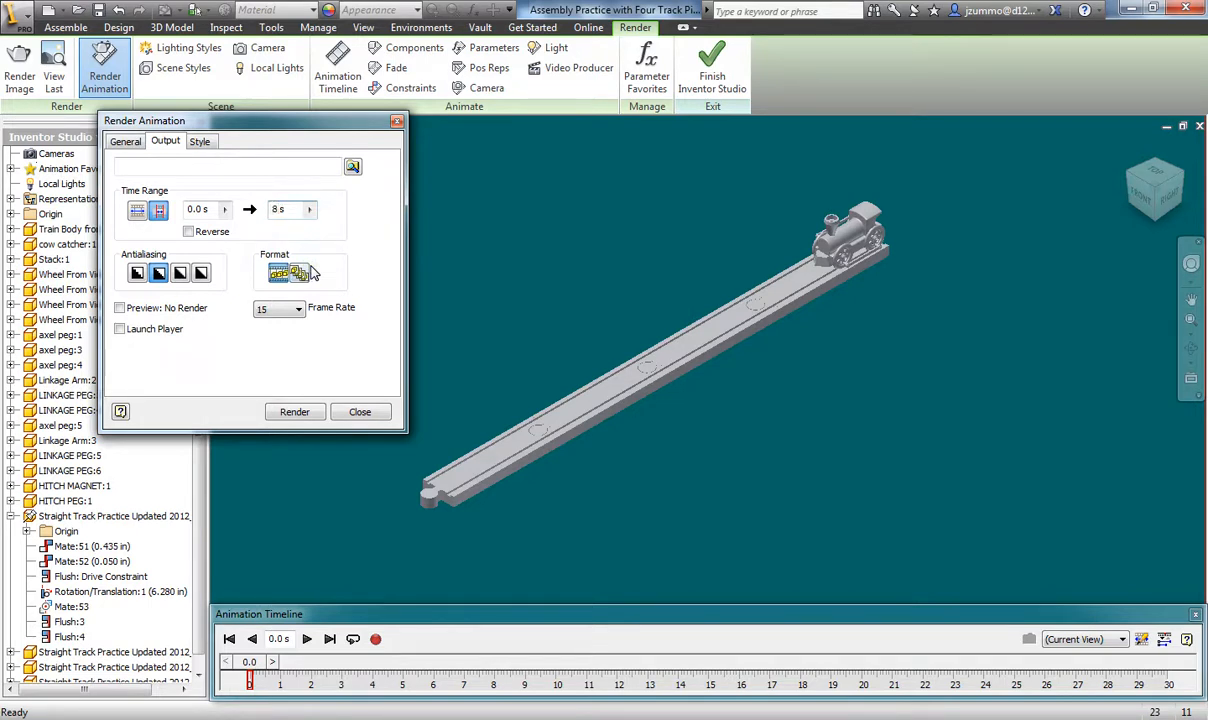
click(313, 271)
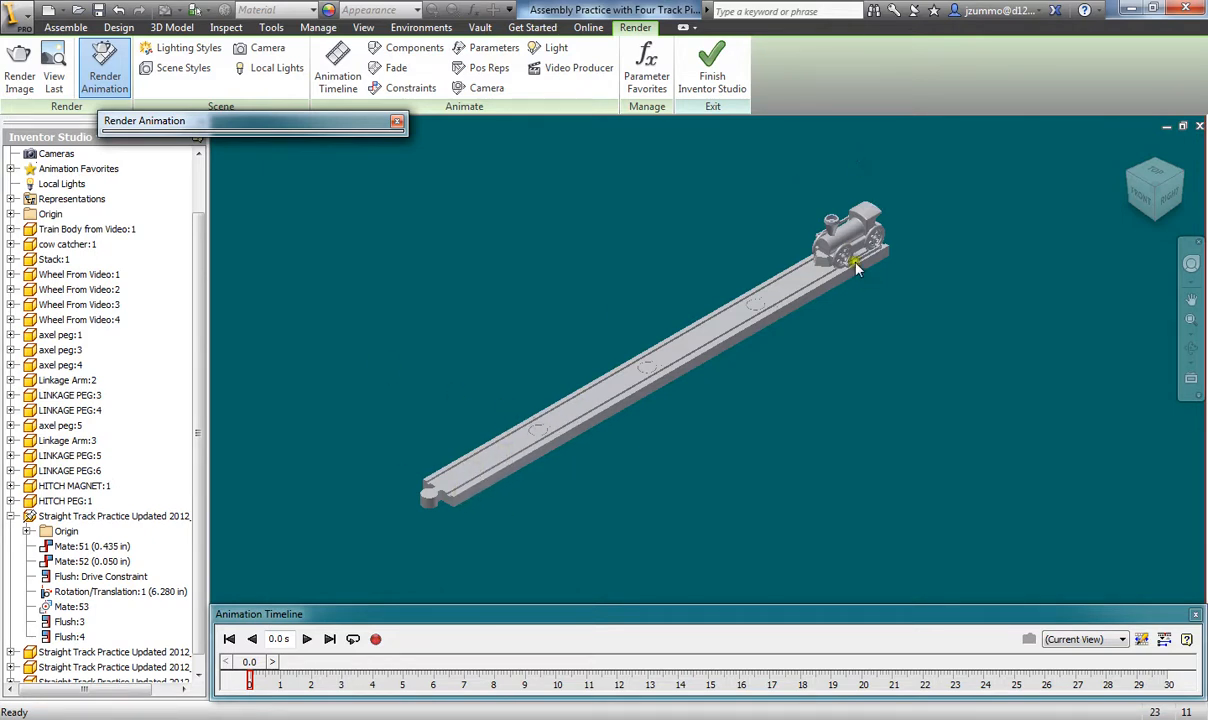
mouse_move(316, 131)
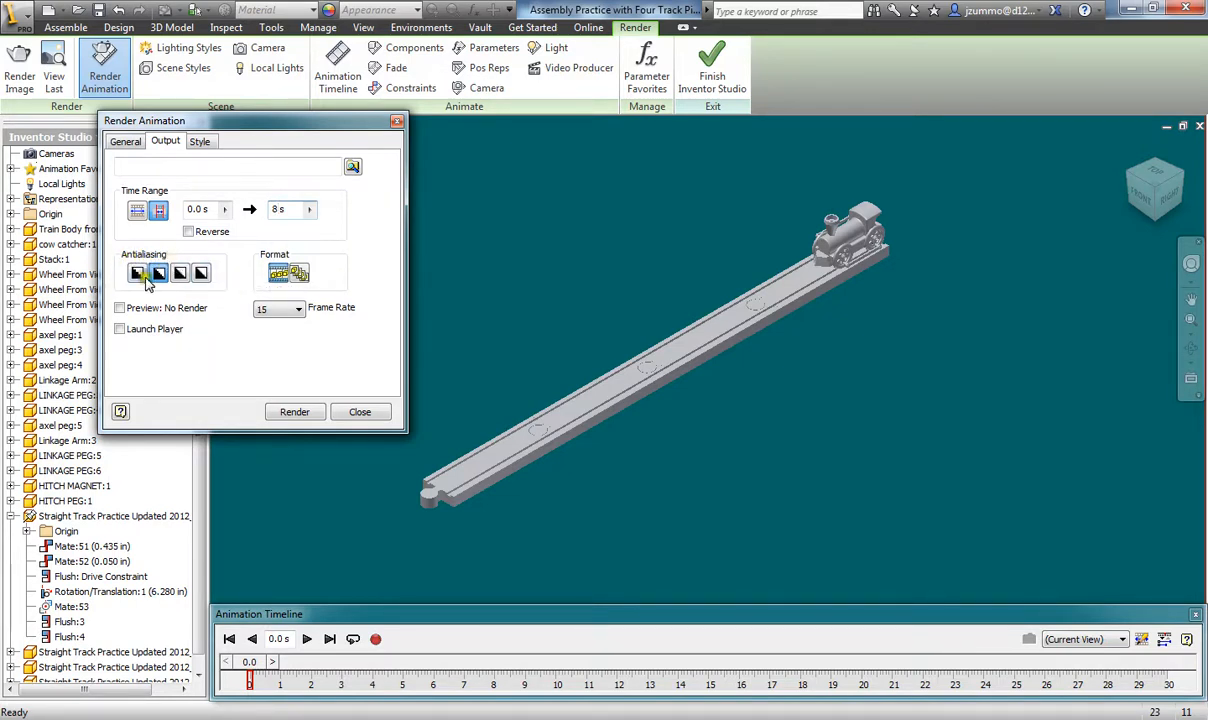
click(203, 276)
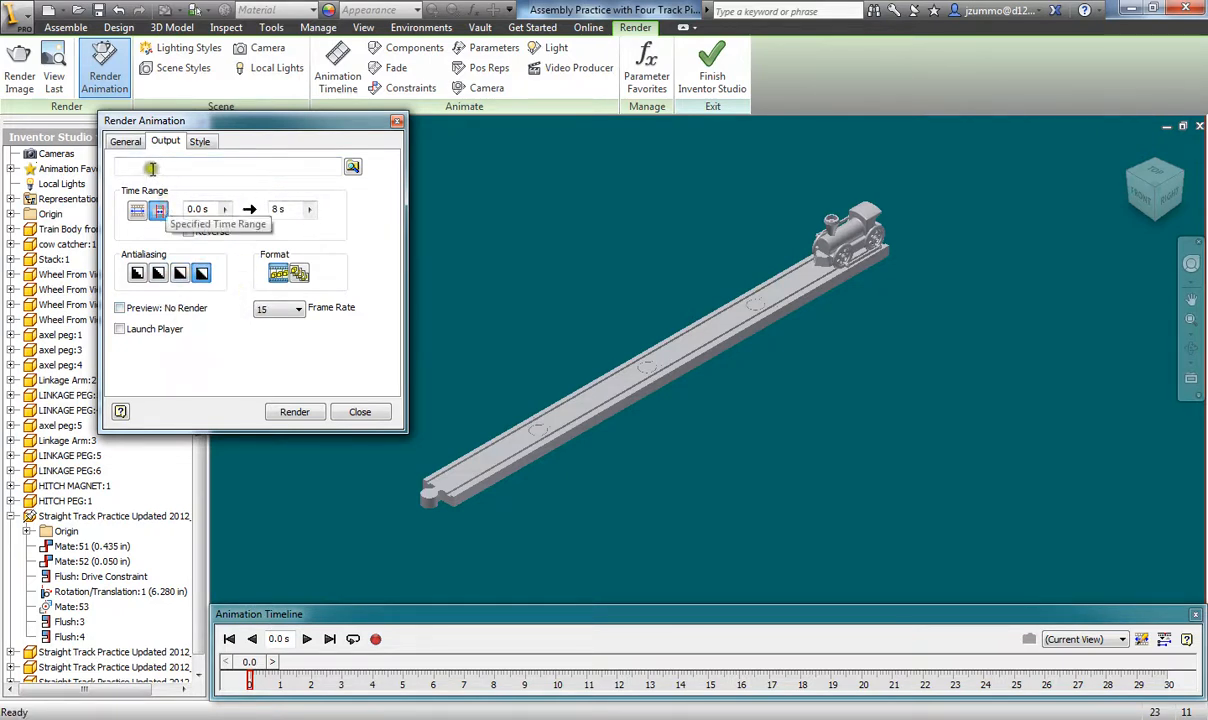
click(125, 141)
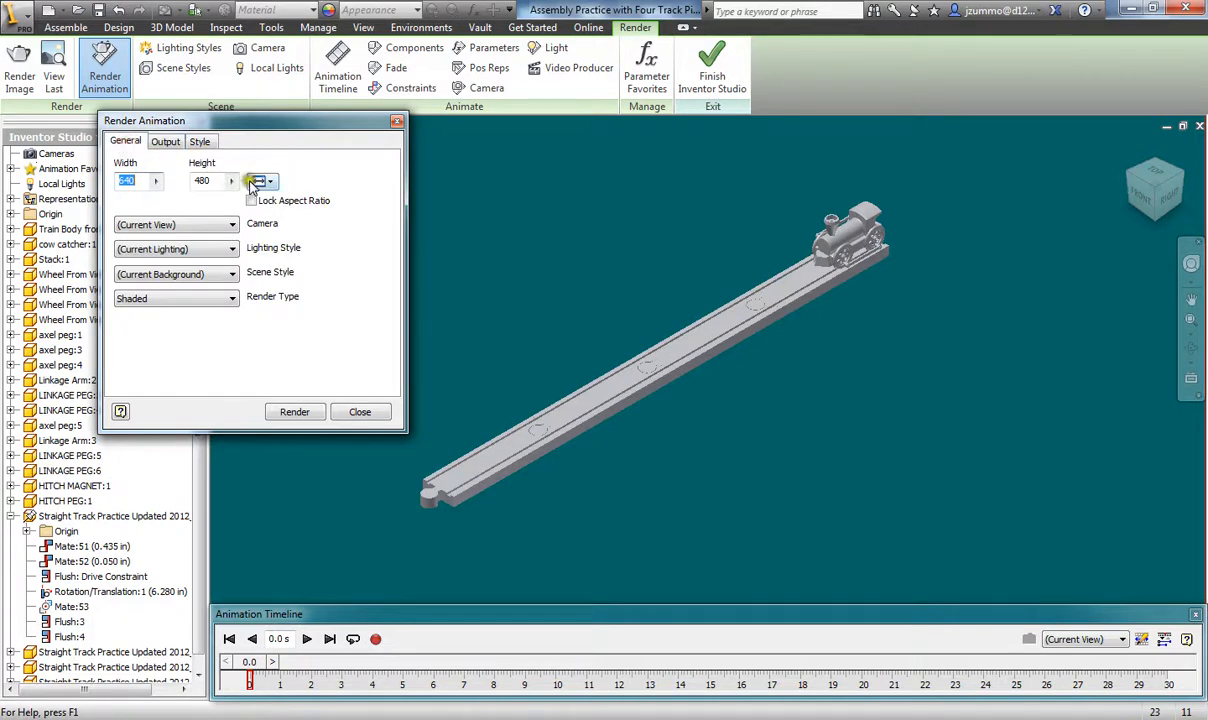
- Preview the Desktop, Four Color, Outdoor and Shop Lighting styles for the render
click(210, 228)
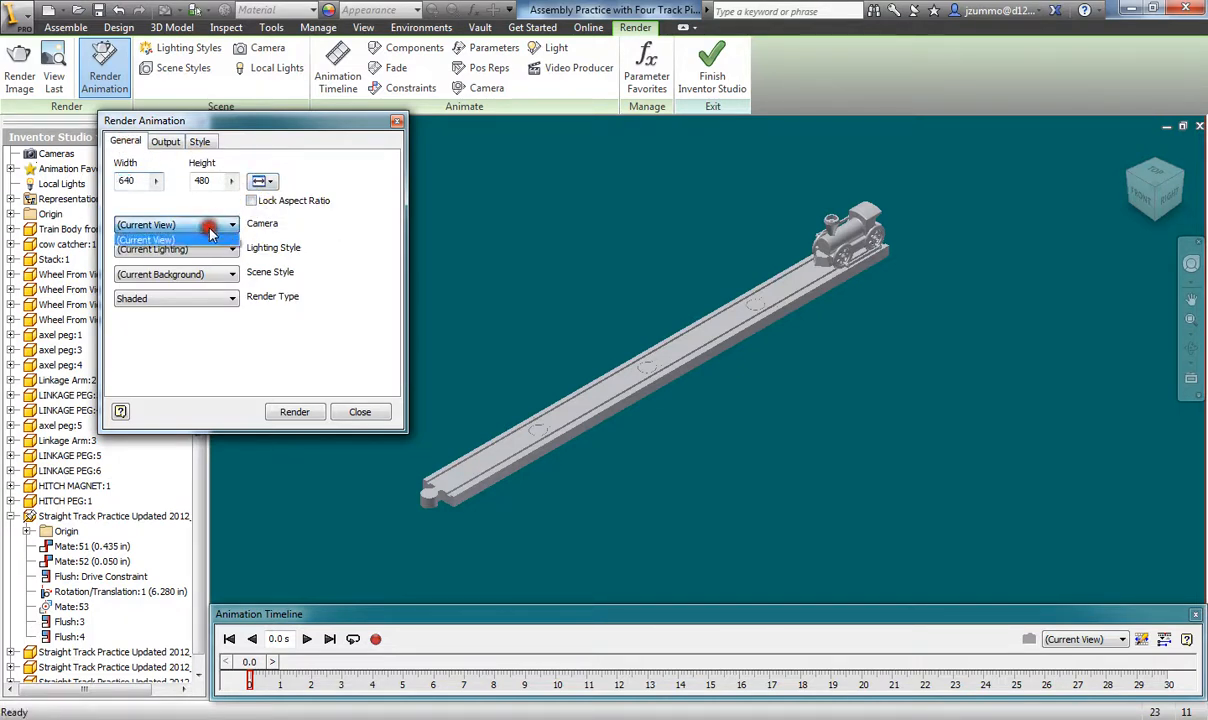
click(210, 232)
click(210, 247)
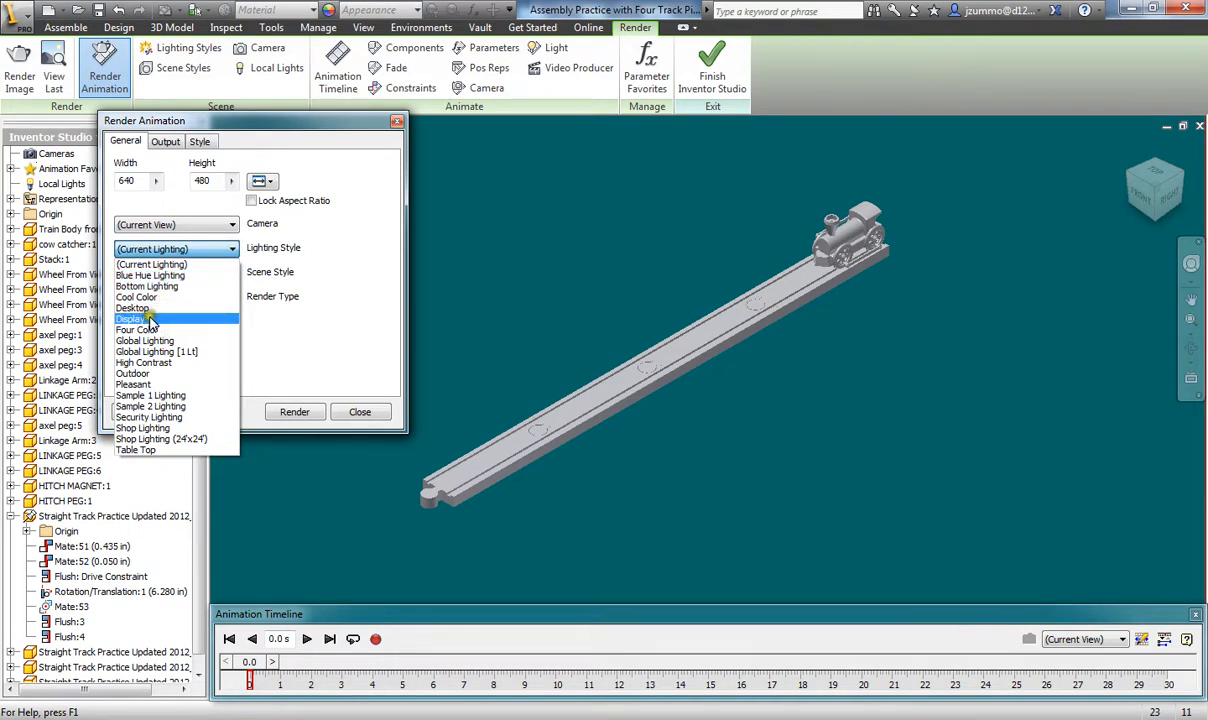
click(140, 308)
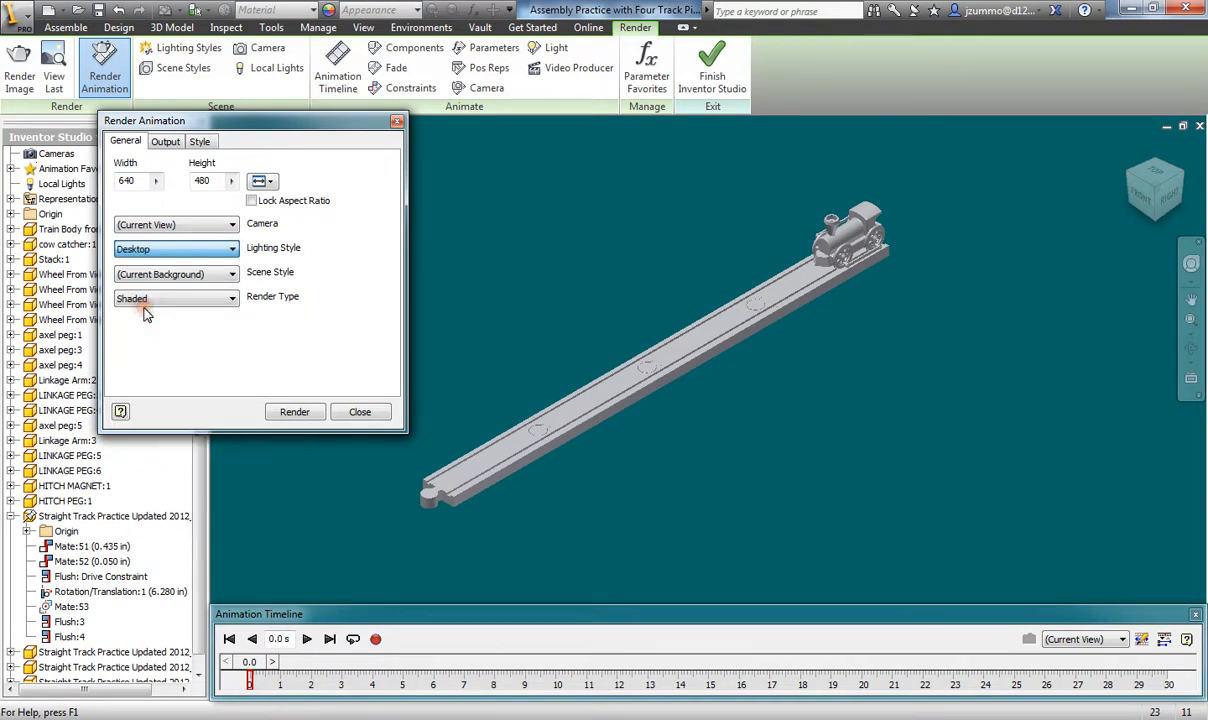
click(226, 252)
click(182, 327)
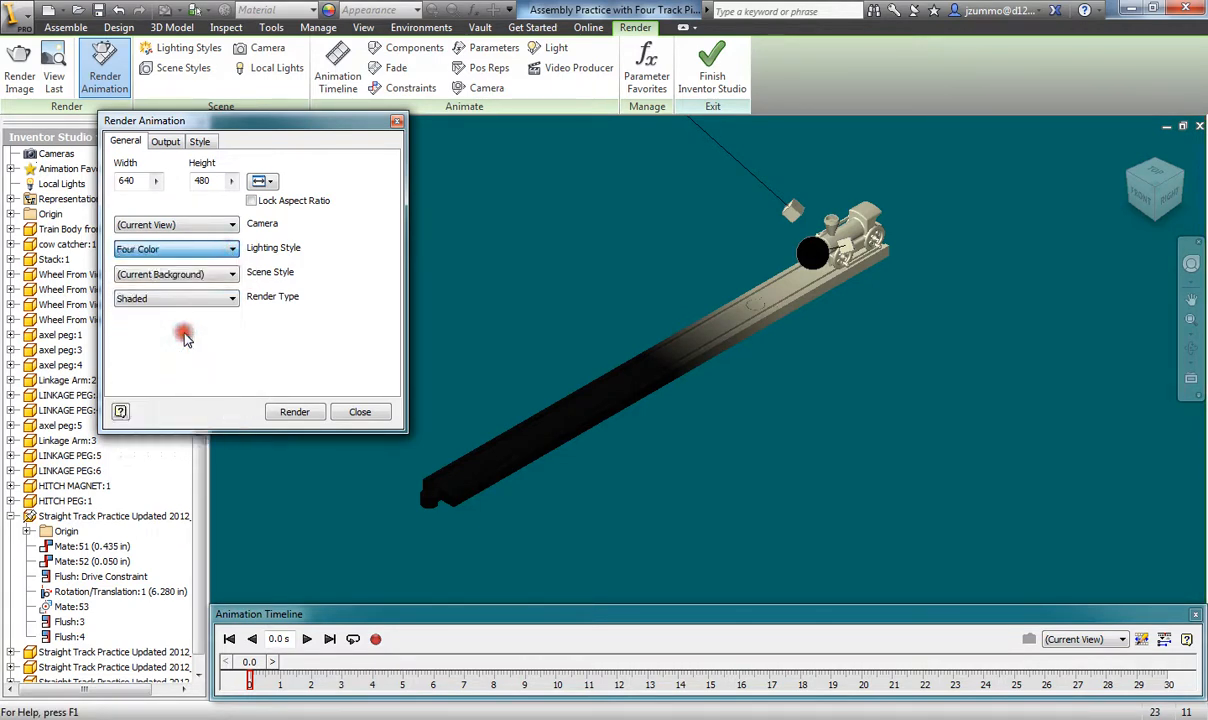
click(228, 252)
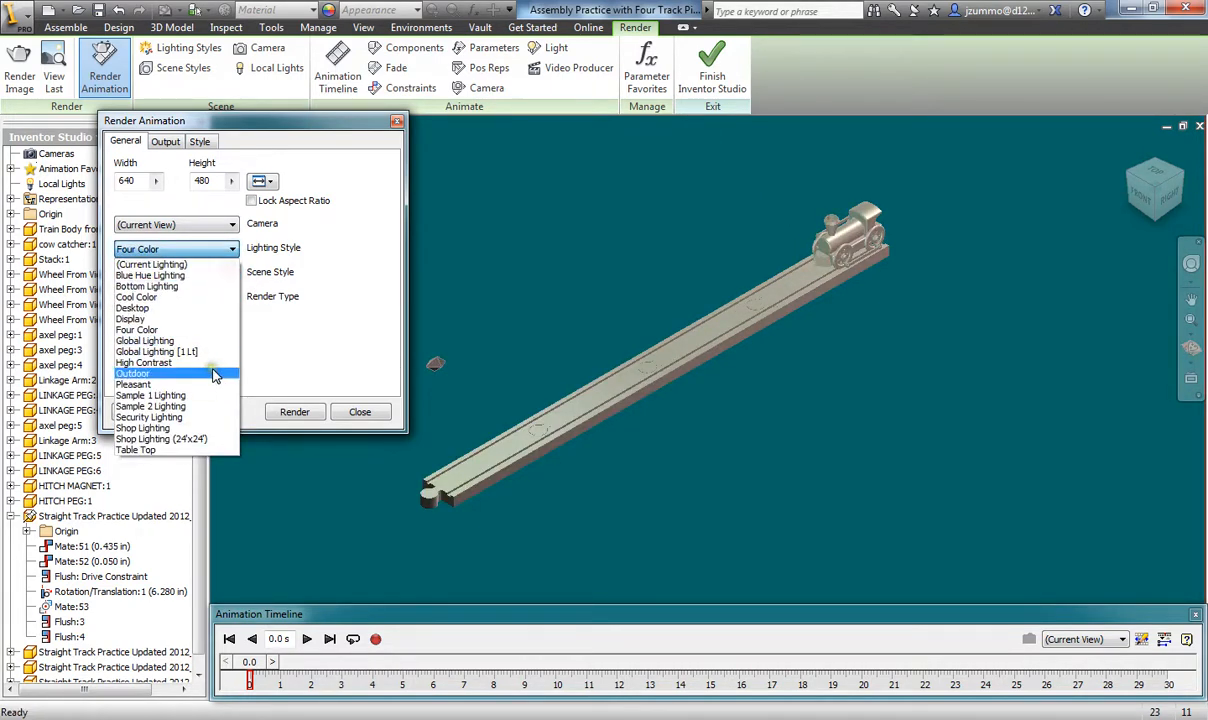
click(200, 350)
click(231, 249)
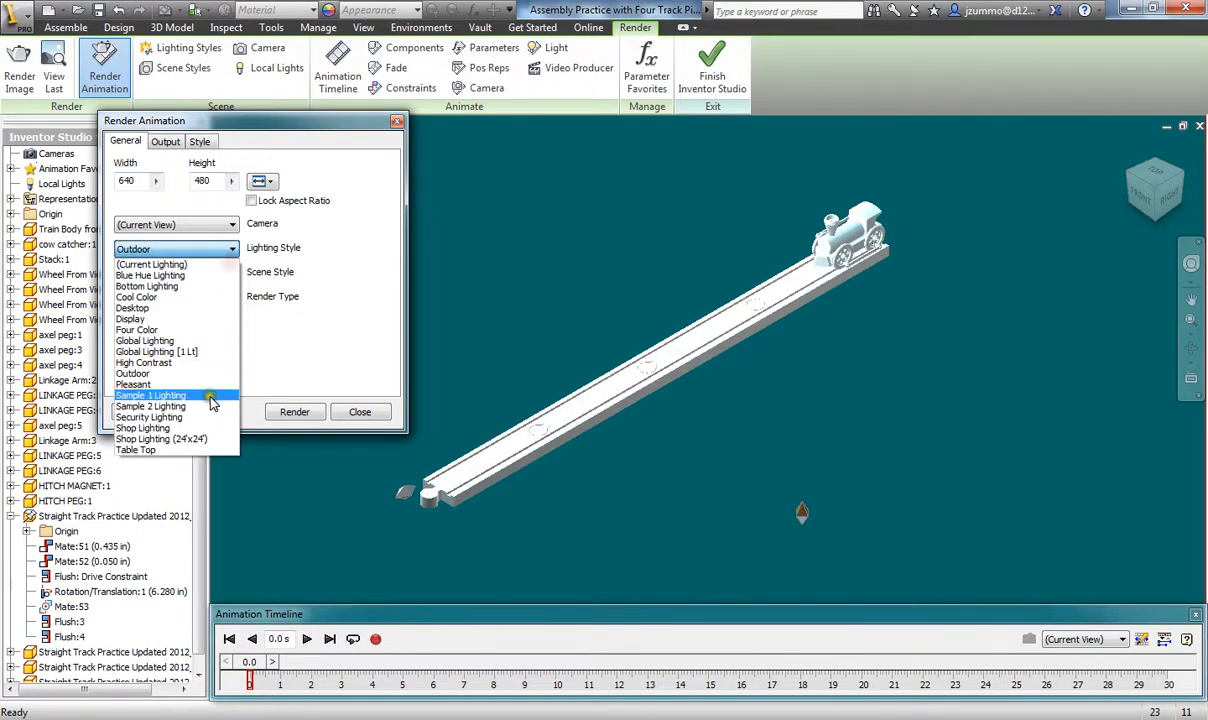
click(207, 427)
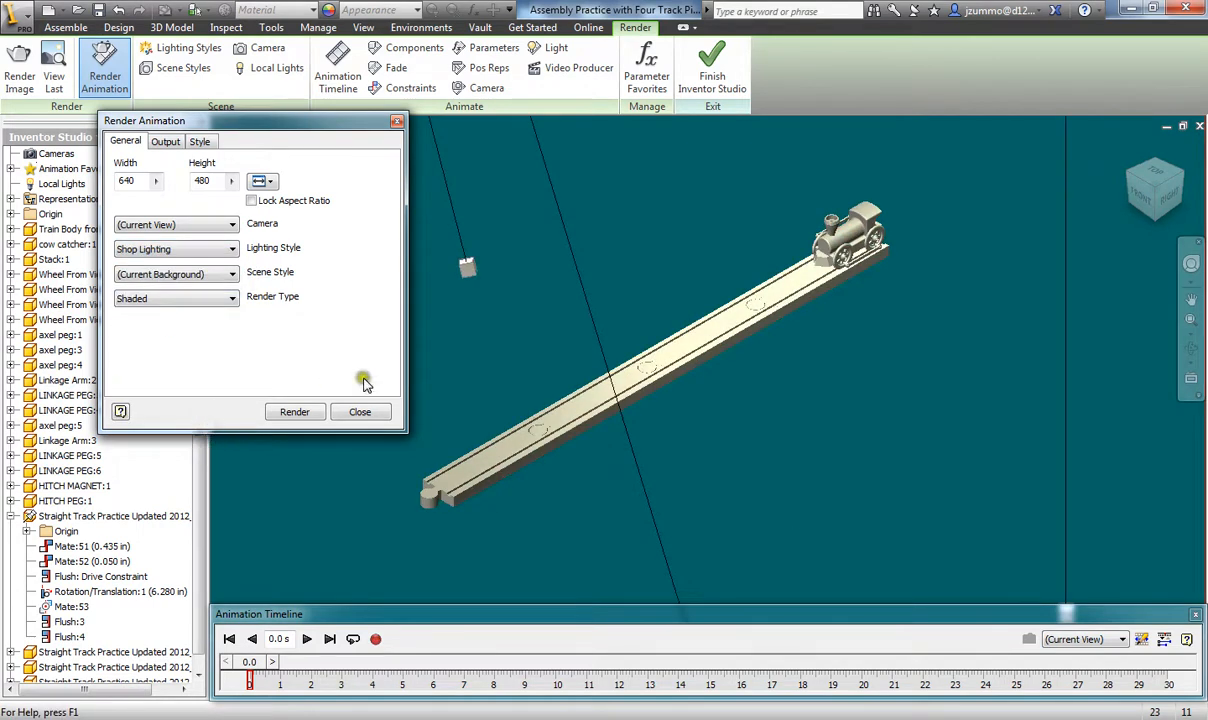
scroll(707, 342, up, 4)
scroll(707, 342, up, 4)
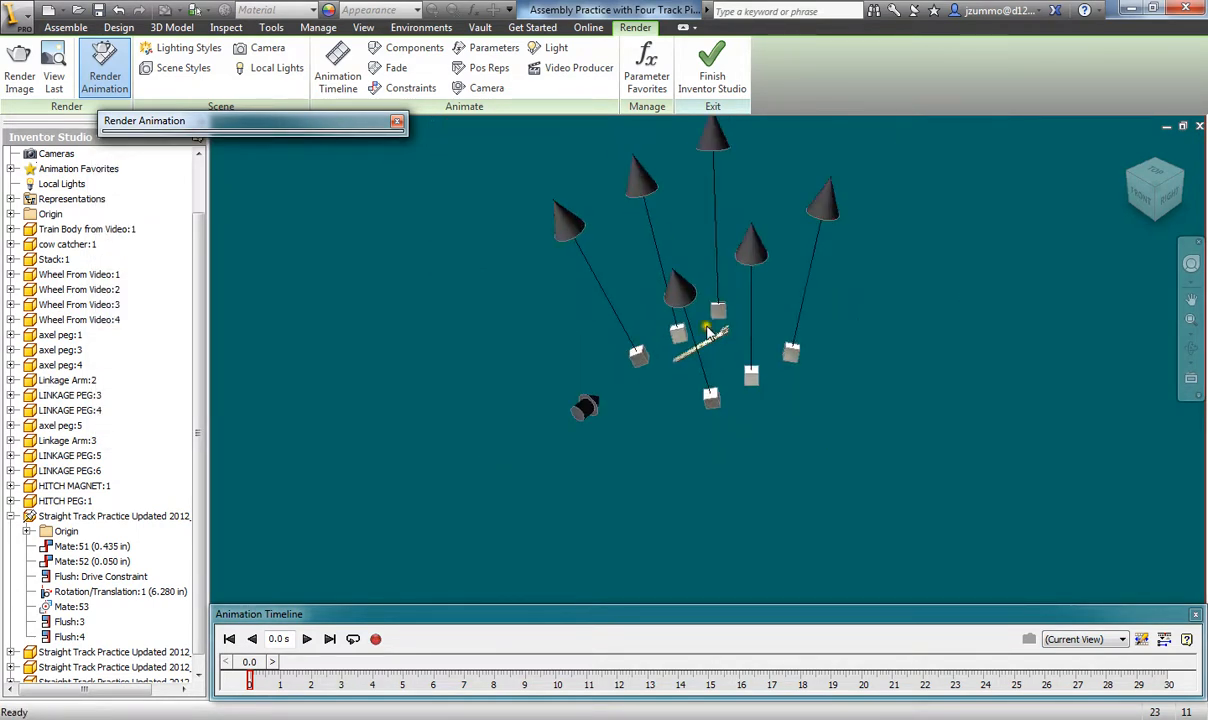
scroll(726, 331, down, 8)
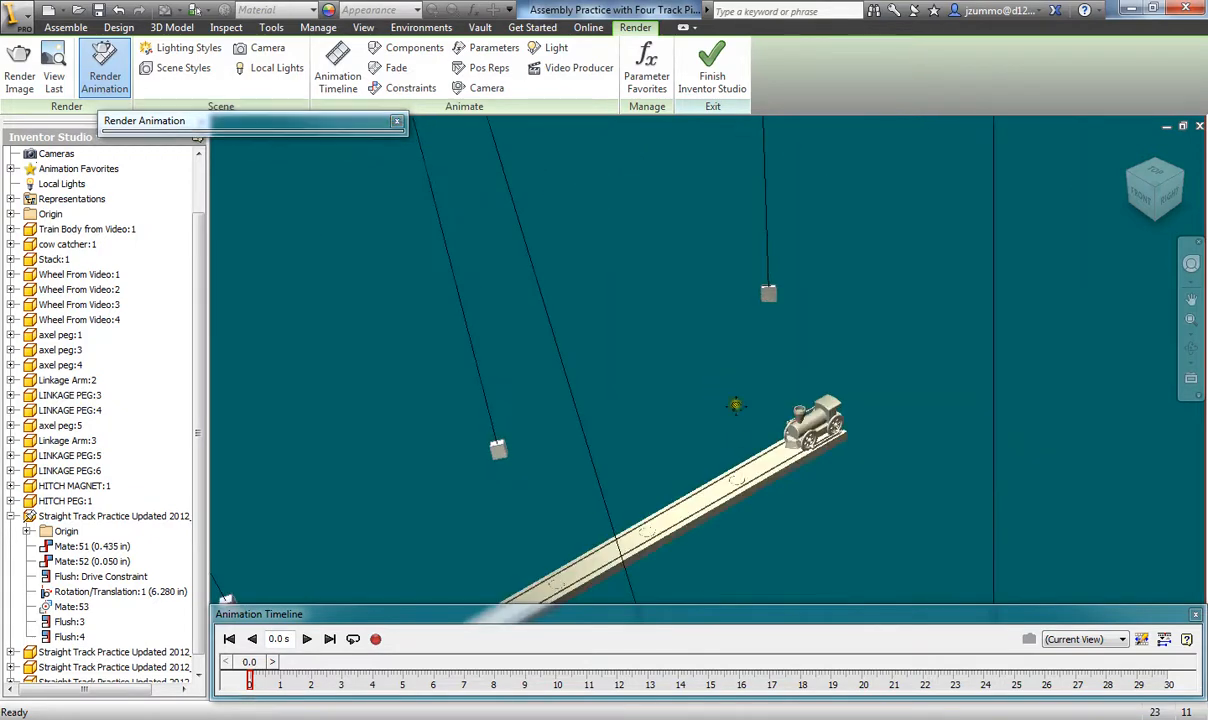
scroll(760, 285, up, 3)
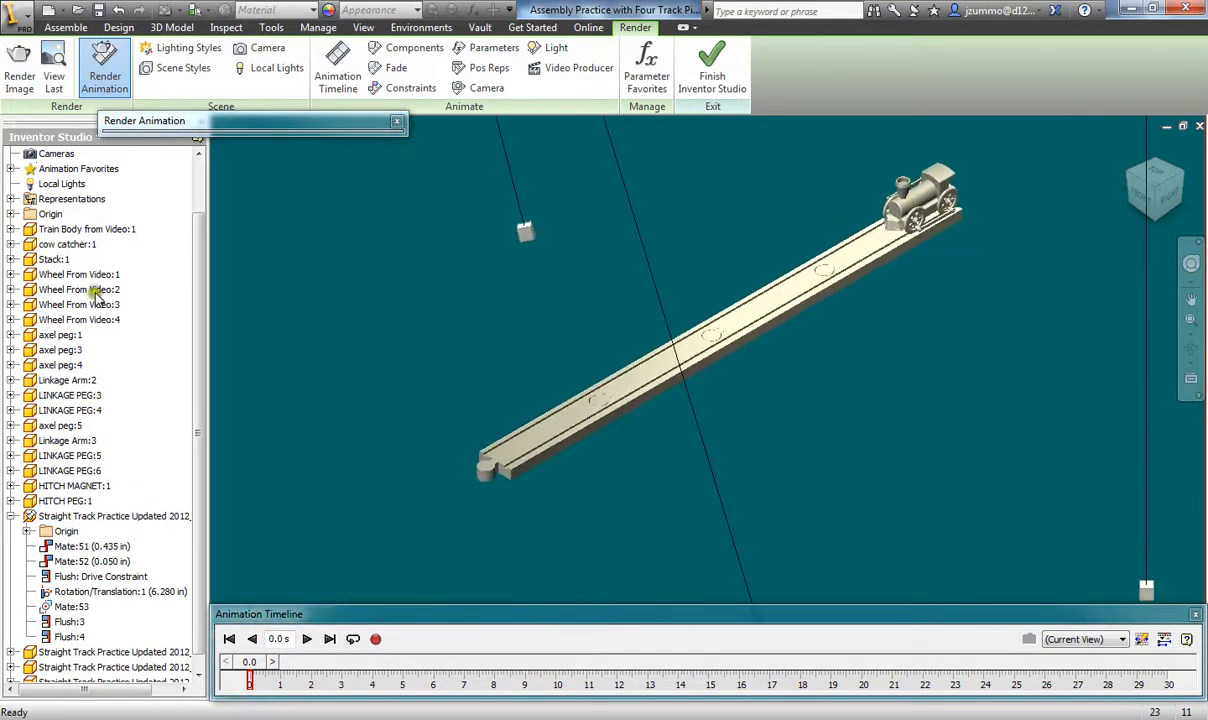
- Try Bottom Lighting and Table Top, then settle on Shop Lighting
mouse_move(250, 121)
click(229, 252)
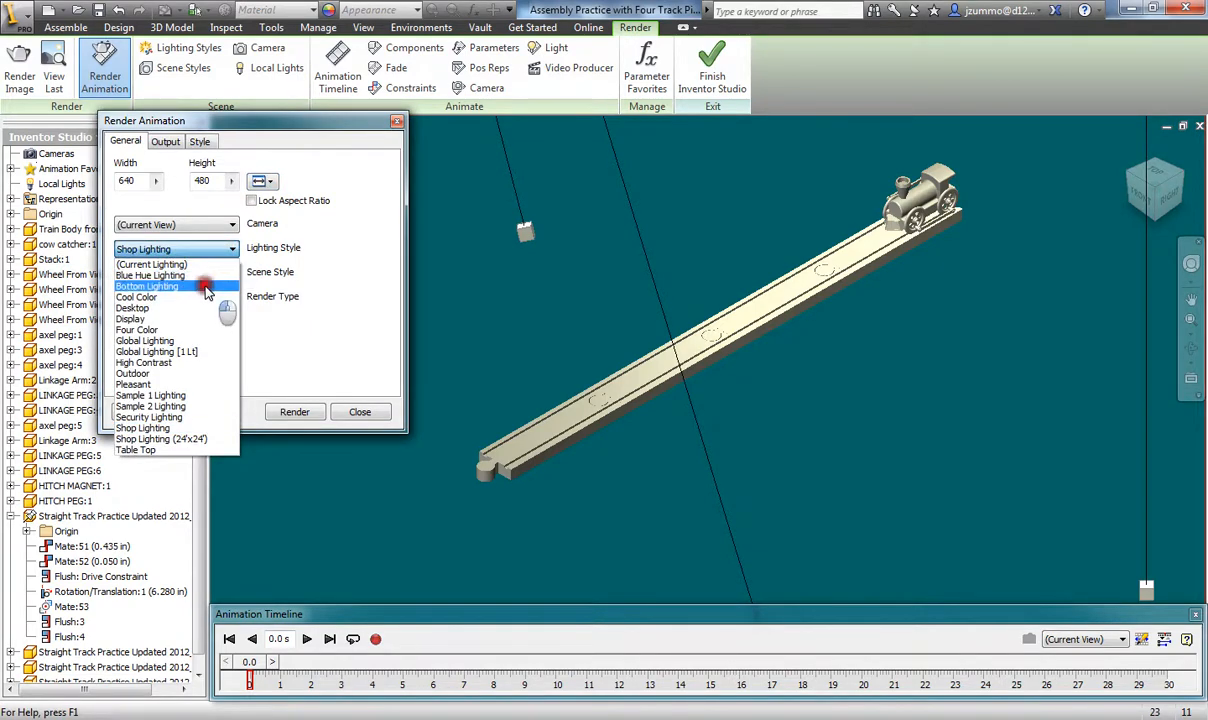
click(205, 287)
click(229, 249)
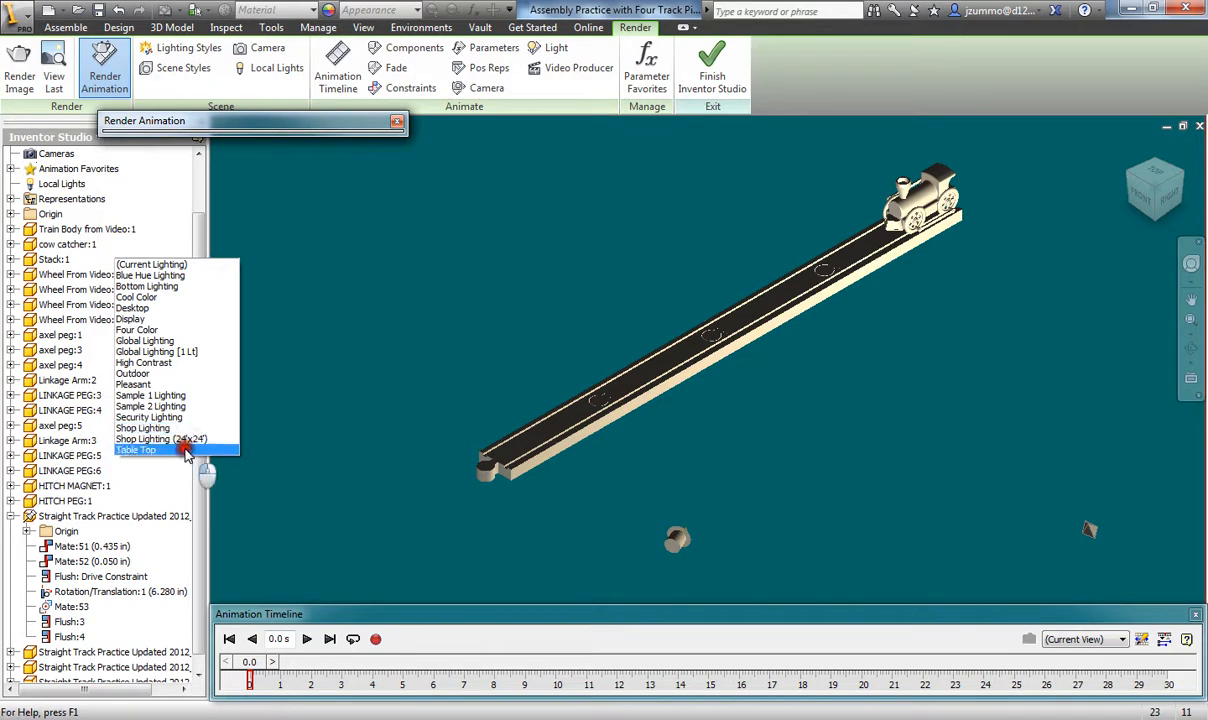
click(188, 440)
mouse_move(305, 129)
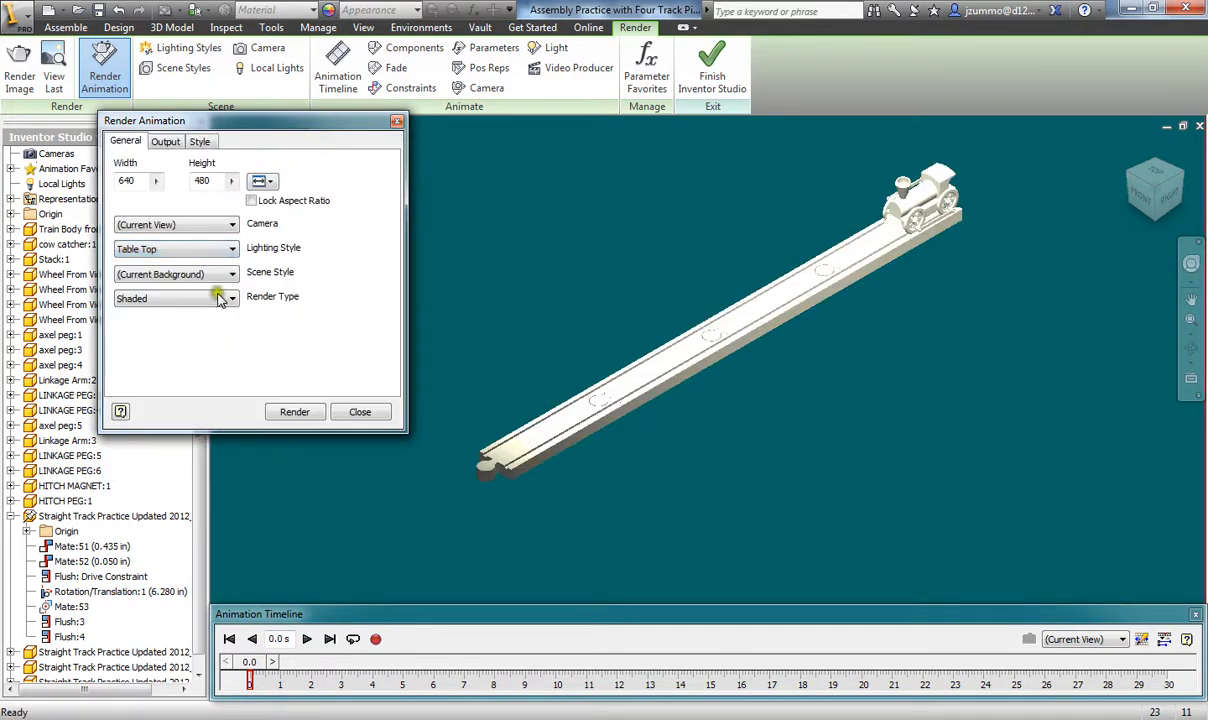
click(229, 249)
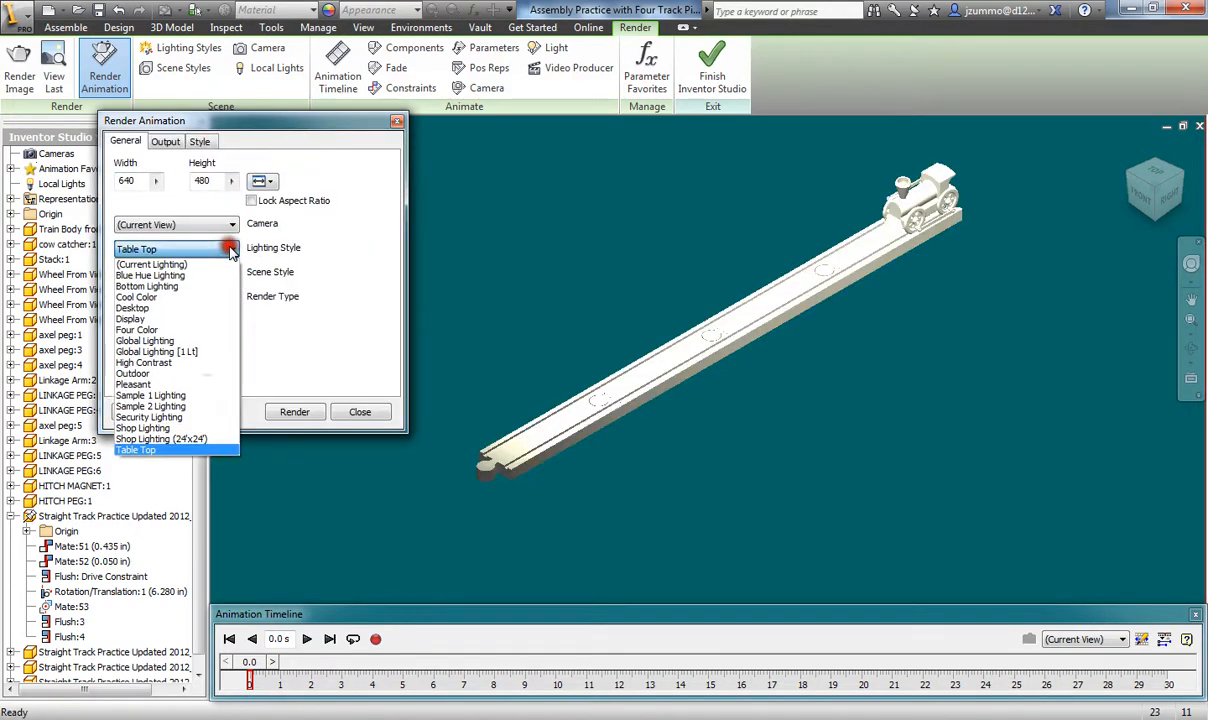
click(188, 429)
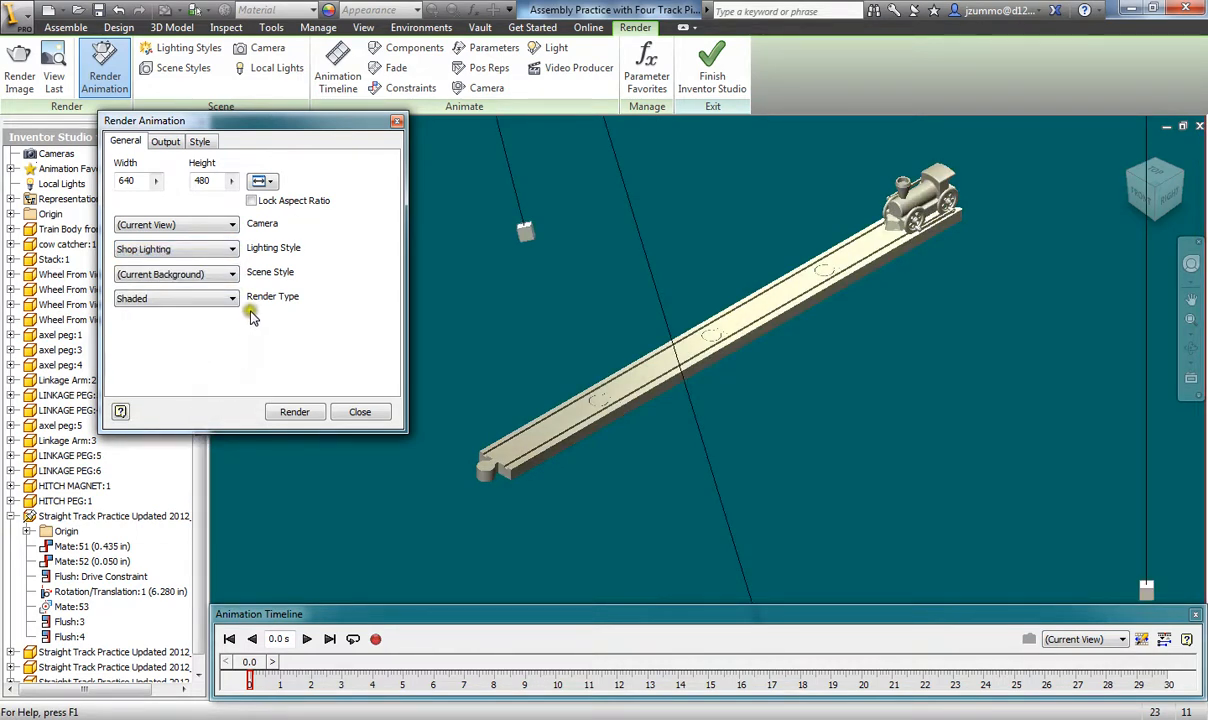
- Keep the current scene background and the Shaded render type
click(229, 275)
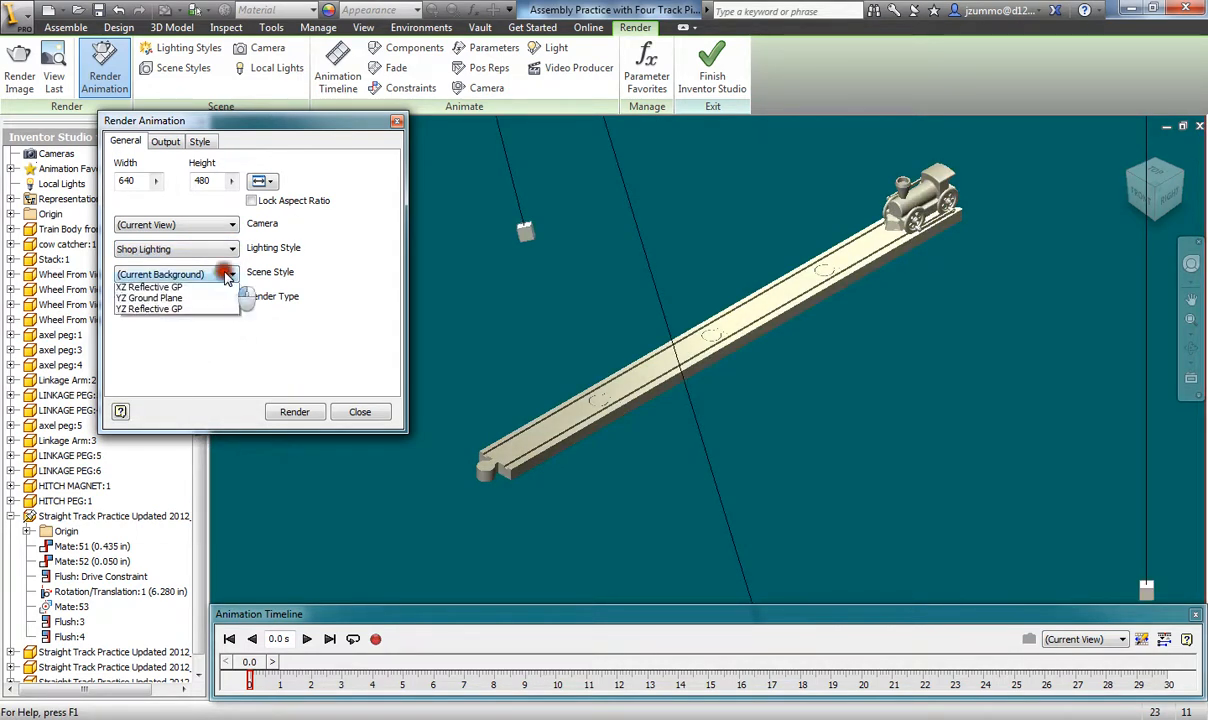
click(228, 272)
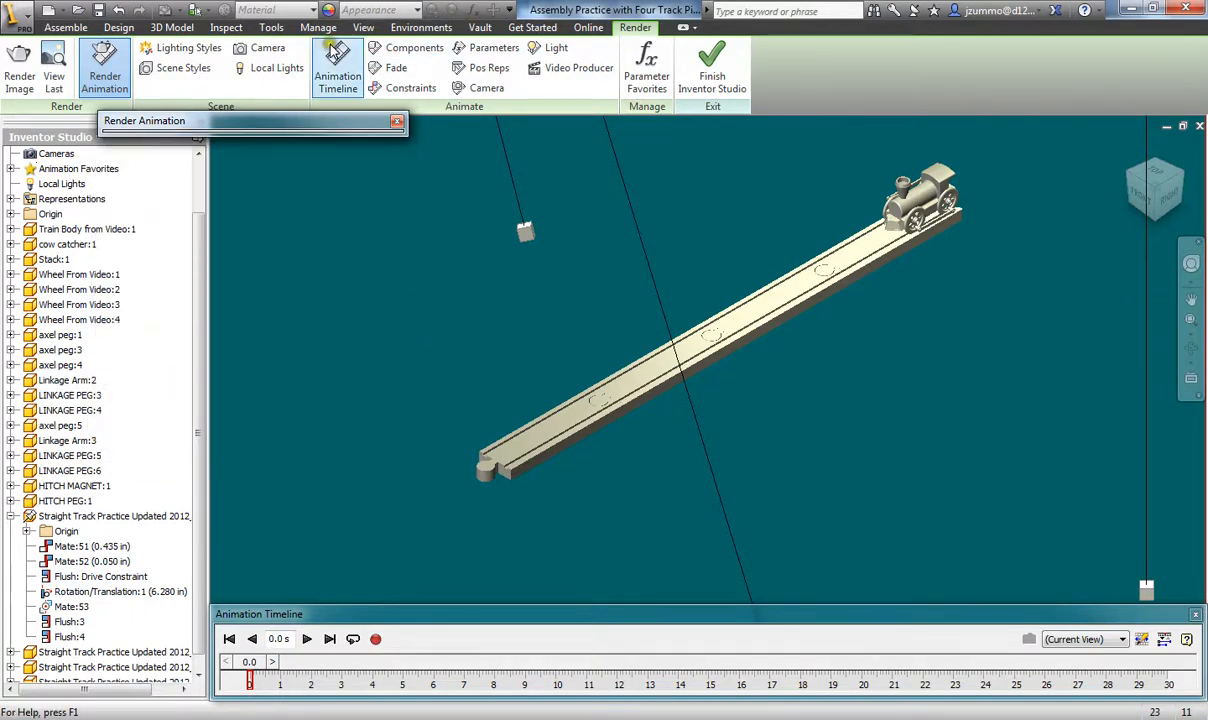
mouse_move(393, 118)
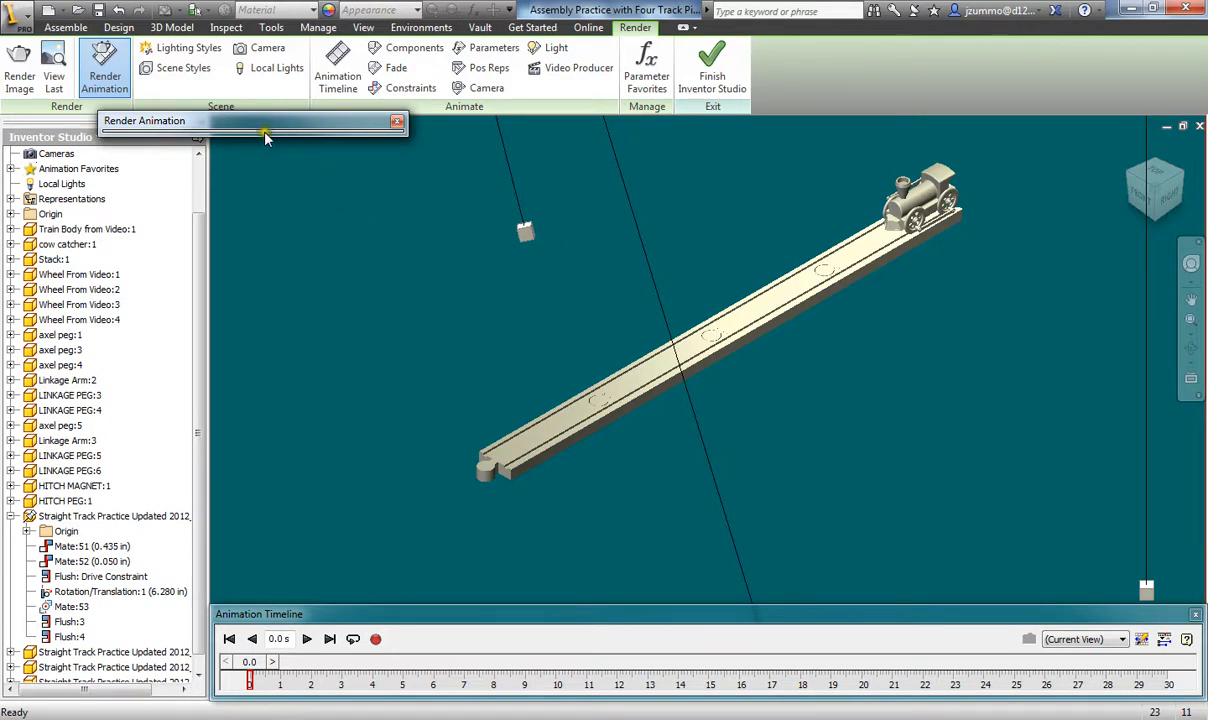
mouse_move(264, 135)
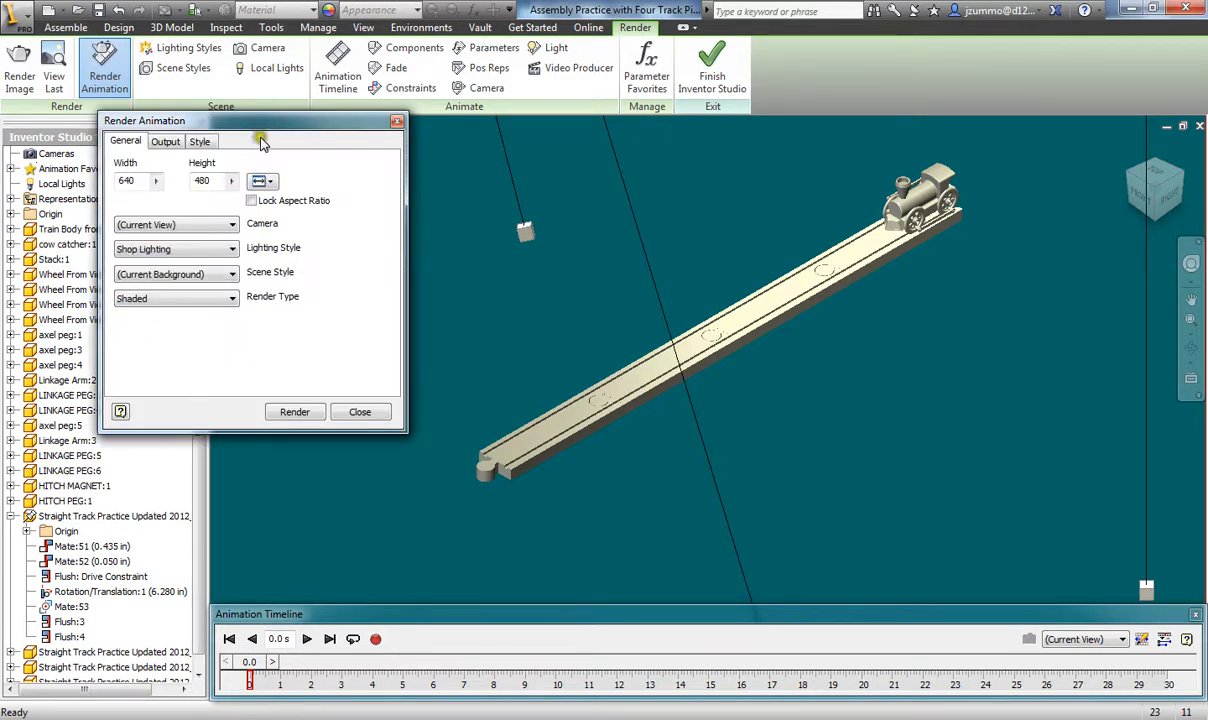
click(229, 300)
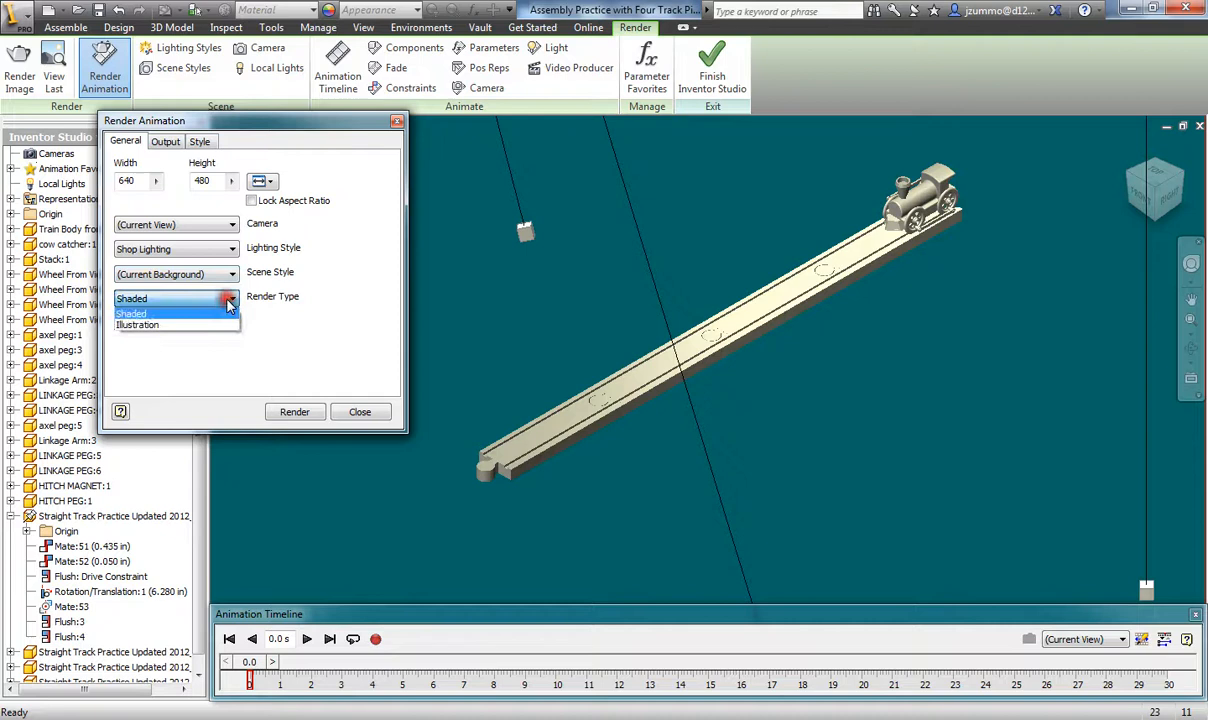
click(135, 315)
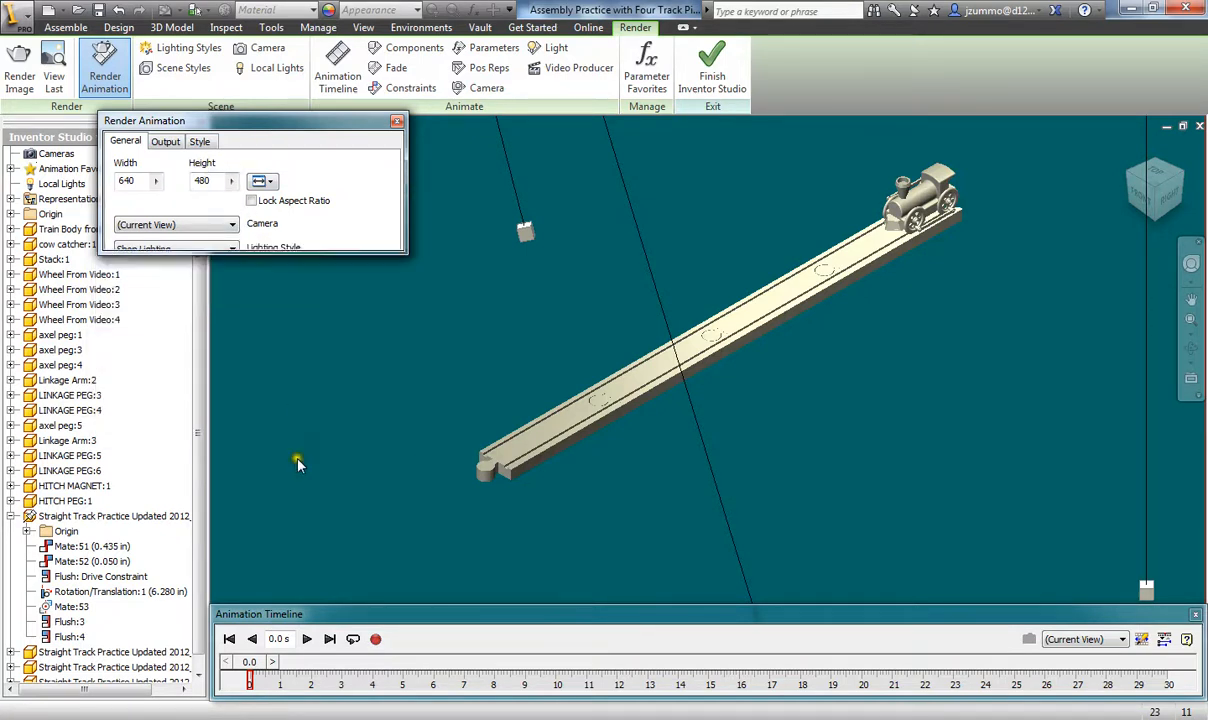
- Render the animation to an AVI video file named 'Train Assembly Riding Along Track'
mouse_move(291, 297)
click(294, 410)
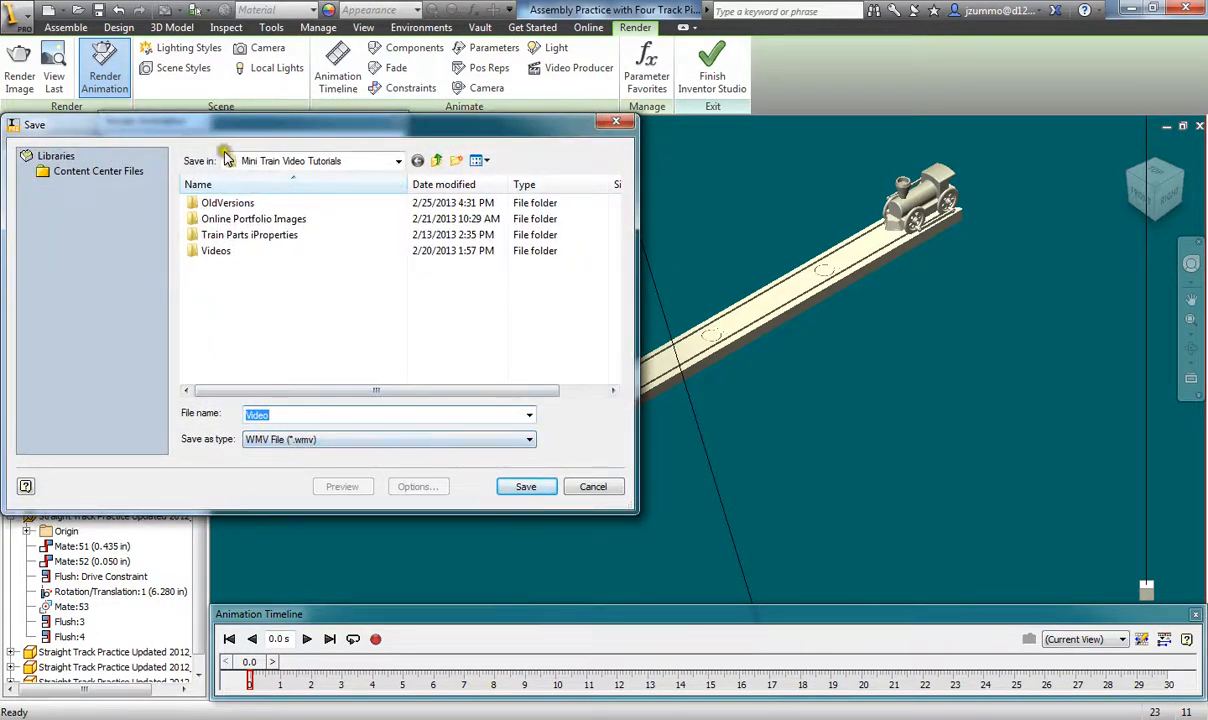
drag(508, 127, 813, 80)
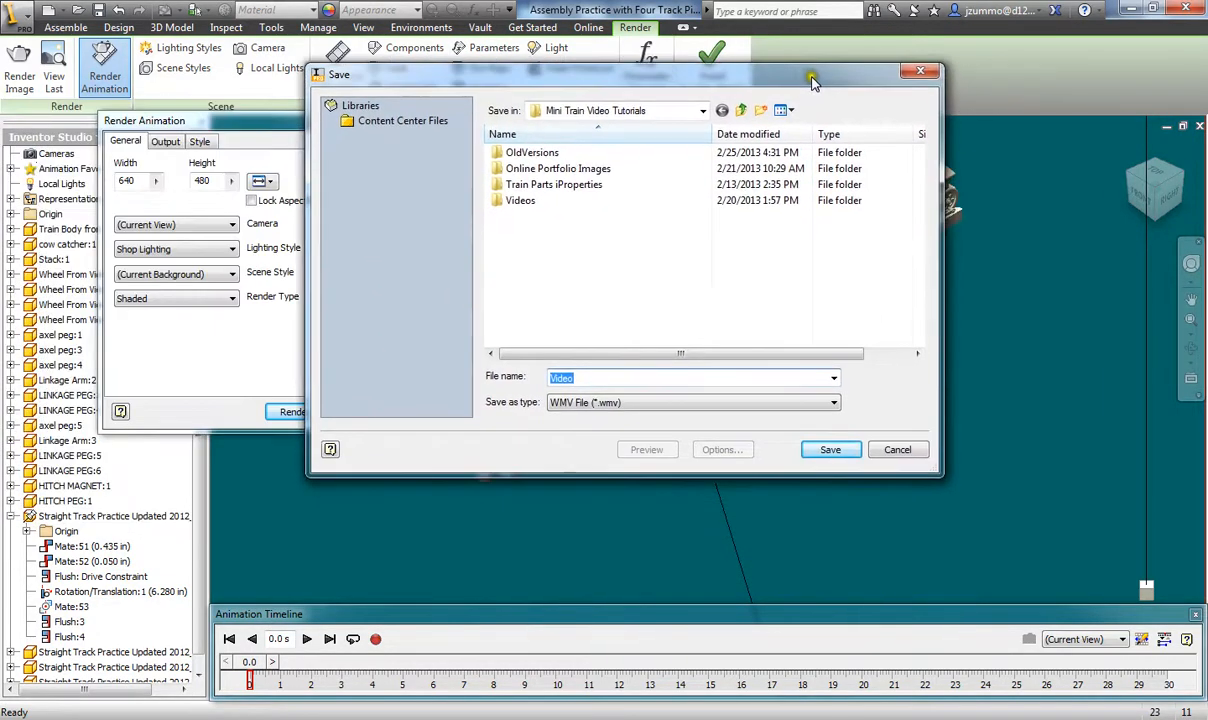
click(575, 402)
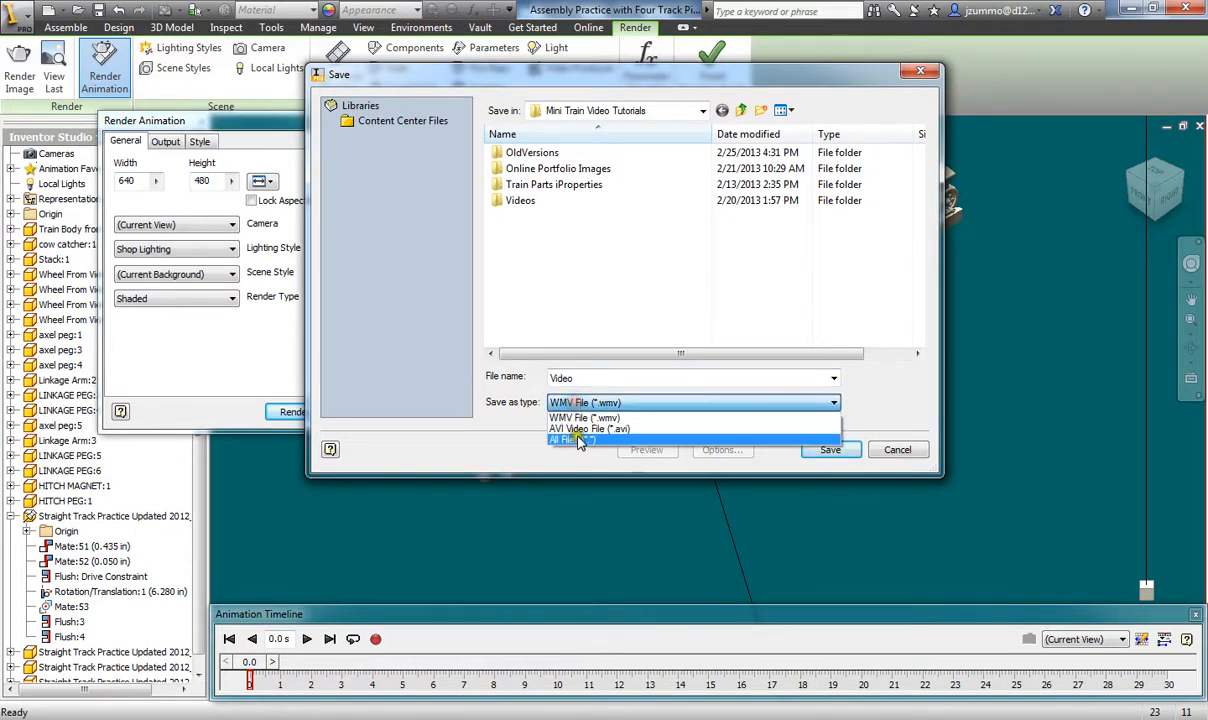
click(579, 430)
double_click(565, 378)
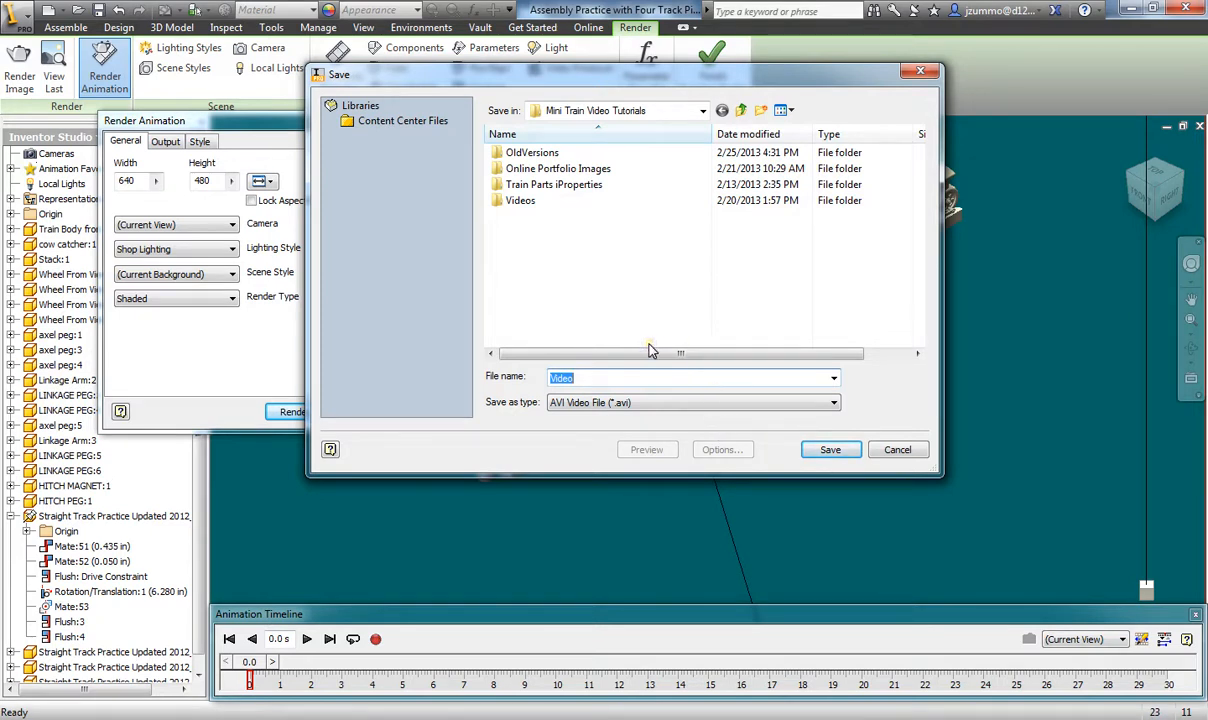
text(Train)
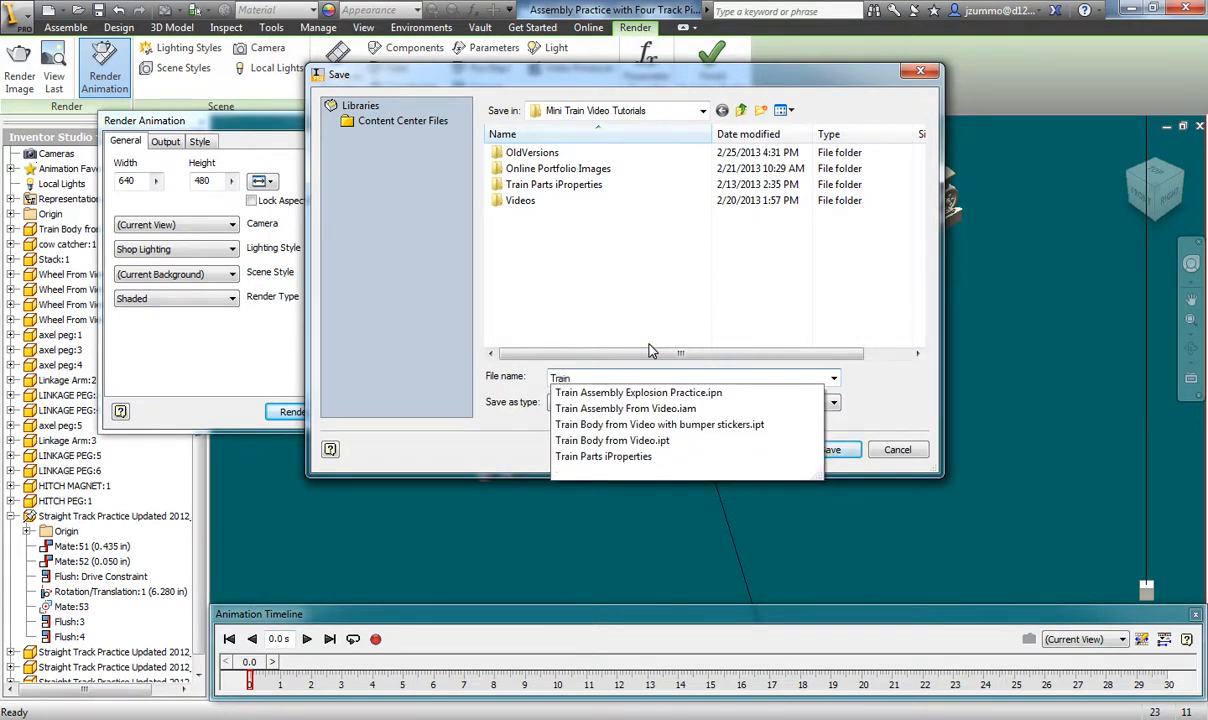
text( Assem)
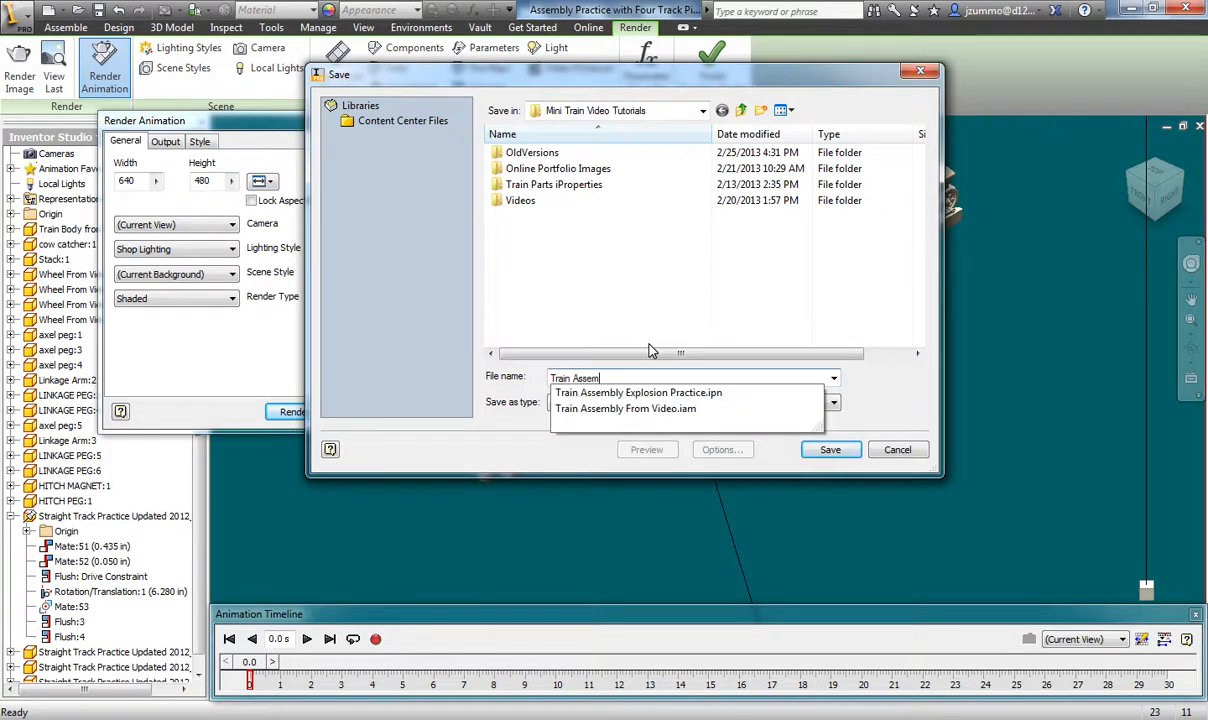
text(bly Ridn)
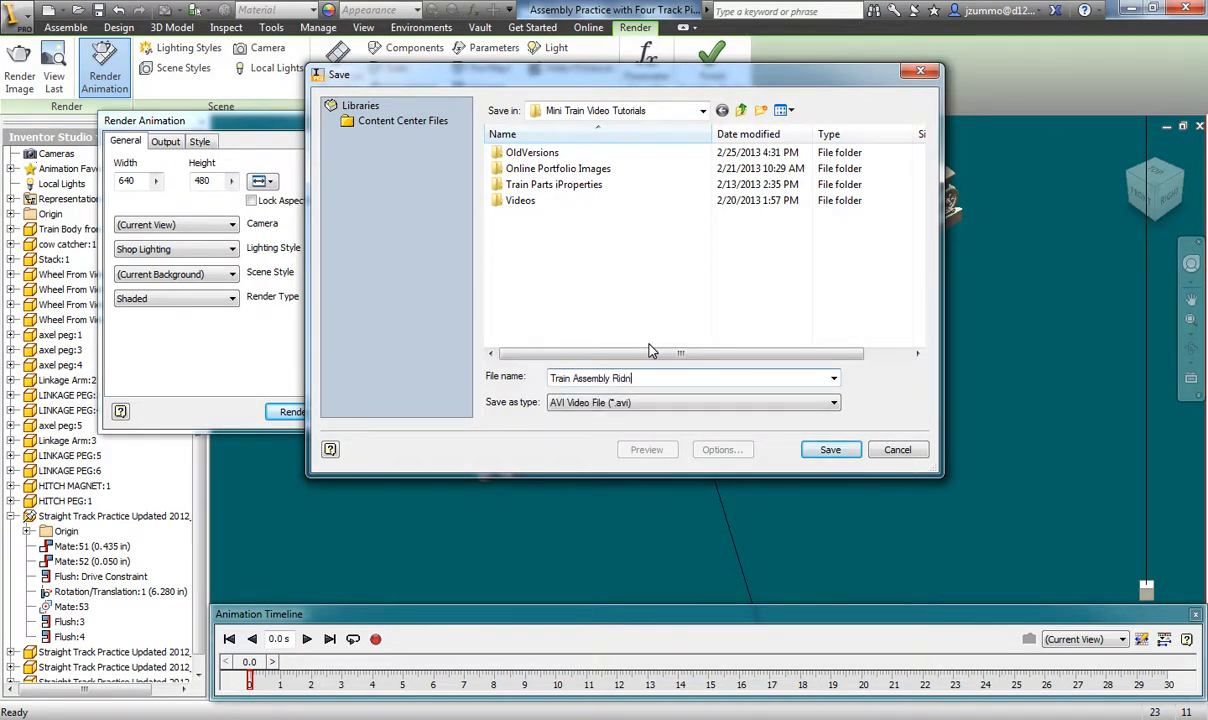
text(iding Along TRack)
key(BackSpace)
key(BackSpace)
key(BackSpace)
text(rack)
click(833, 448)
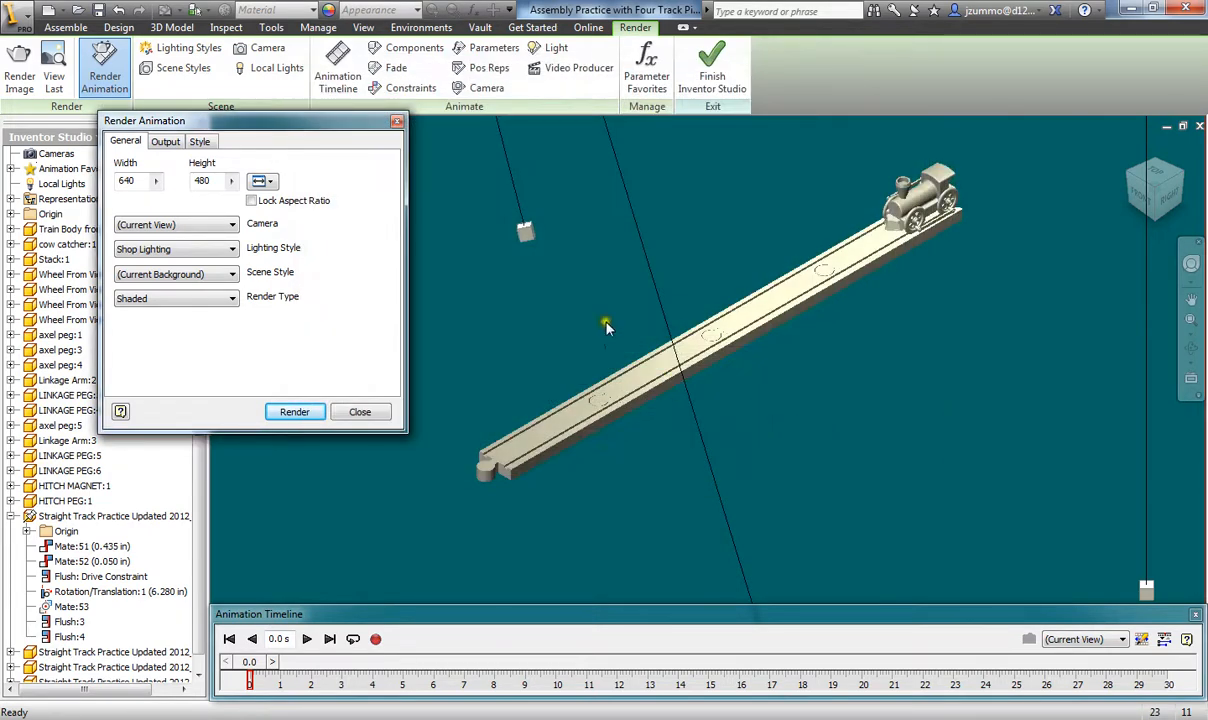
- Choose the Microsoft Video 1 compressor at quality 100 with a higher temporal ratio, then start rendering
drag(246, 153, 500, 231)
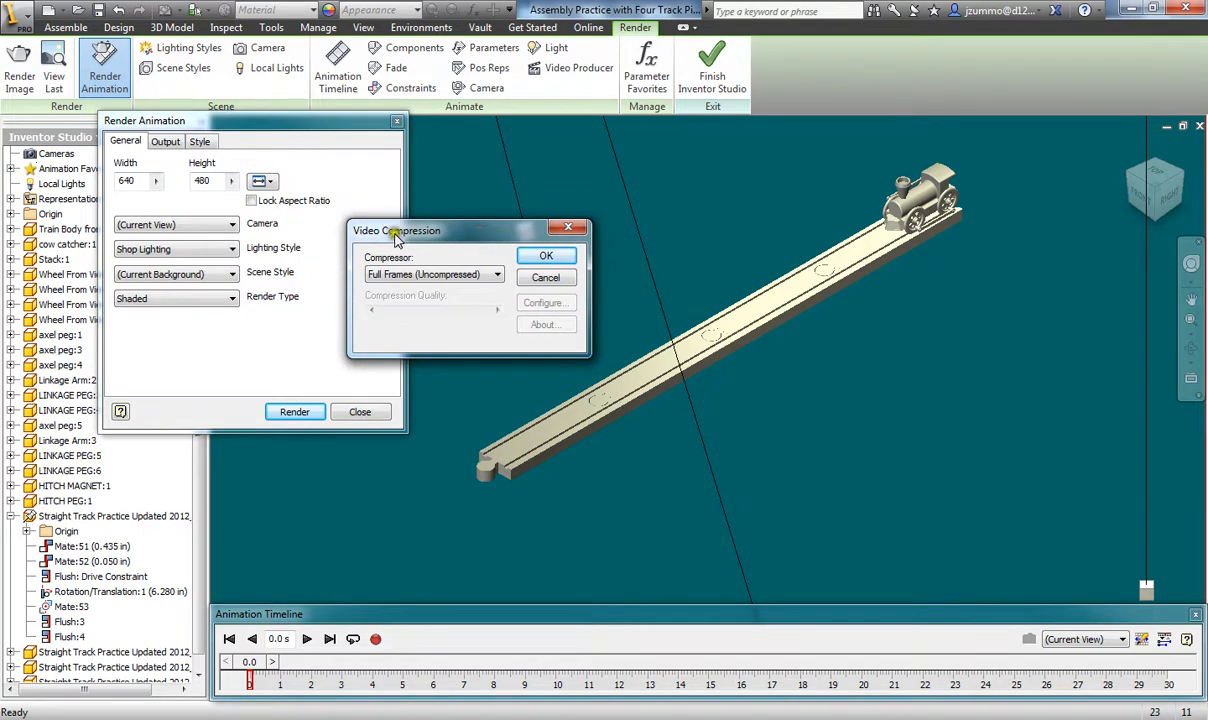
click(467, 276)
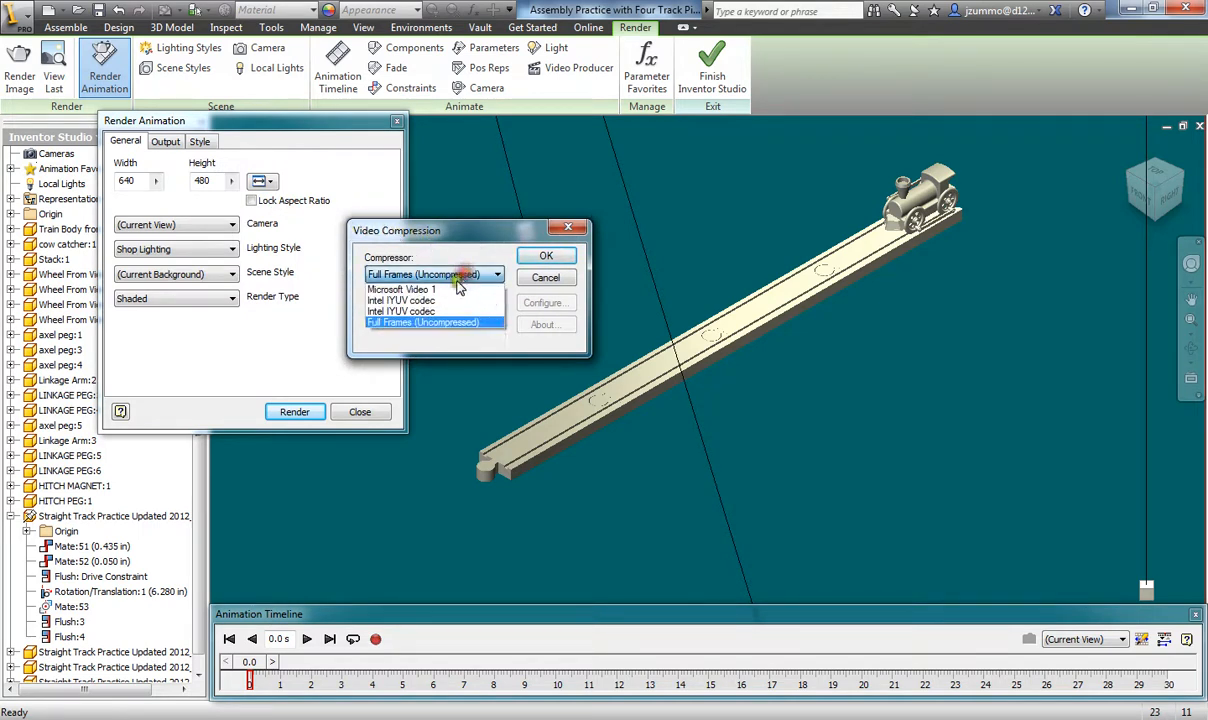
click(393, 290)
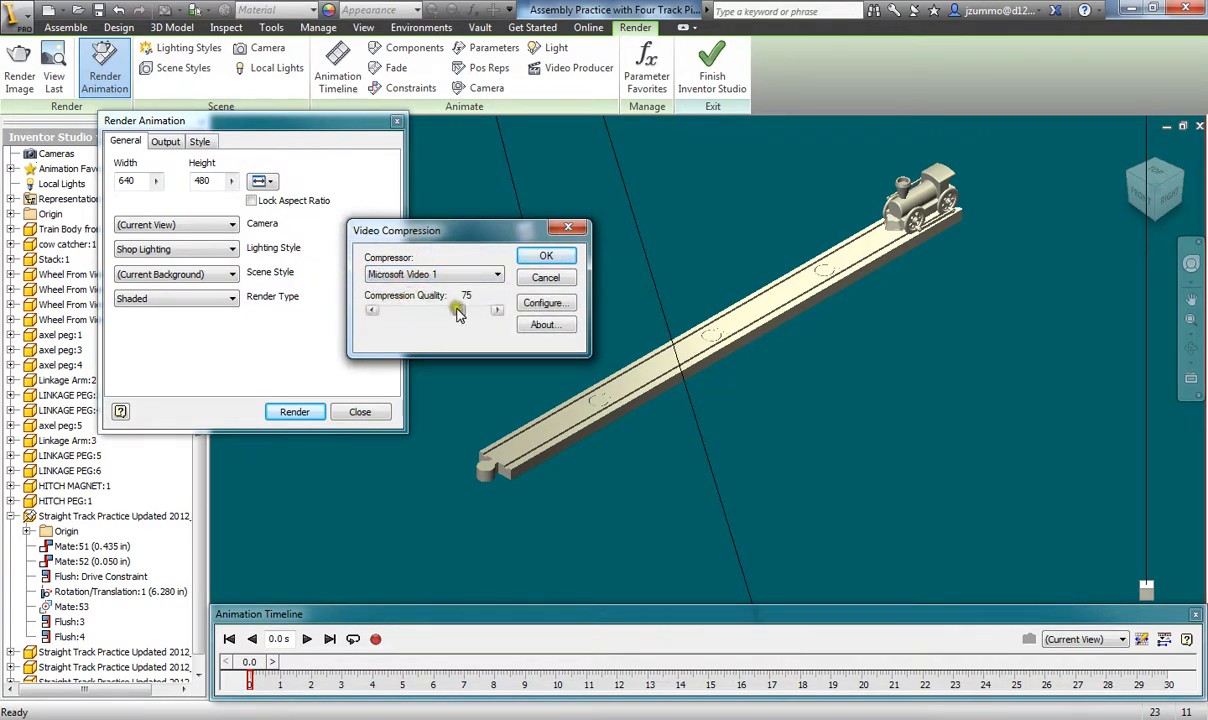
drag(458, 313, 482, 318)
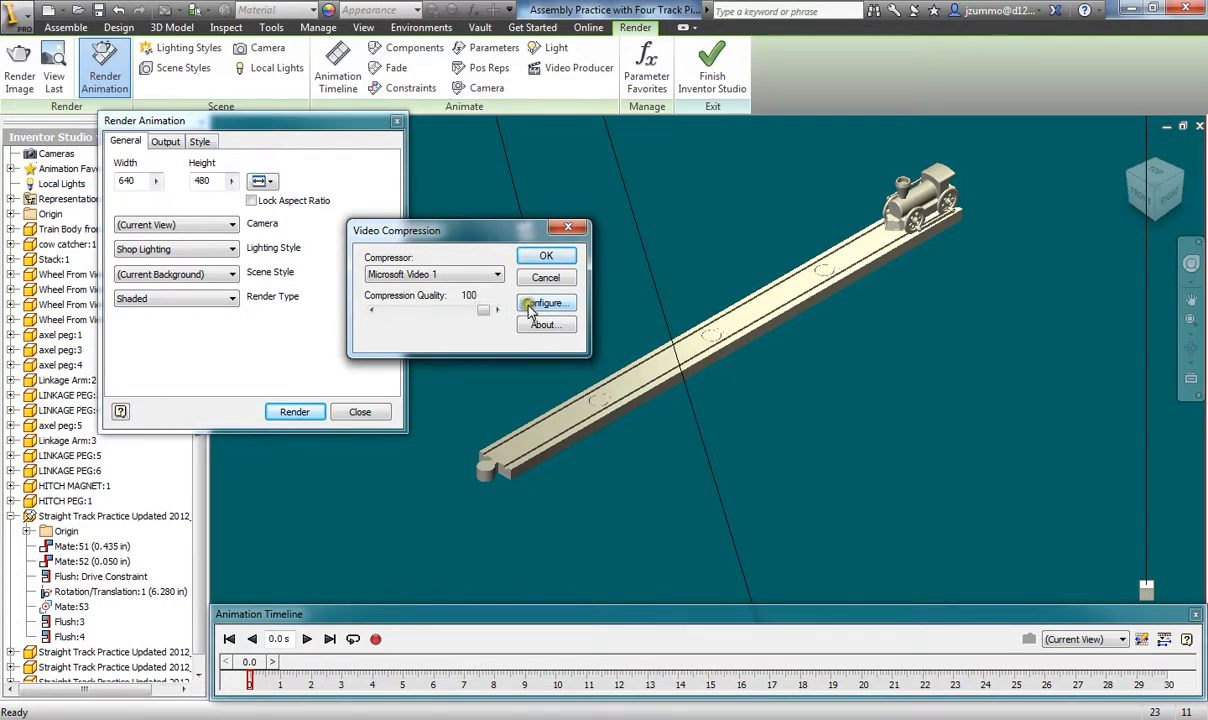
click(530, 309)
drag(508, 398, 572, 386)
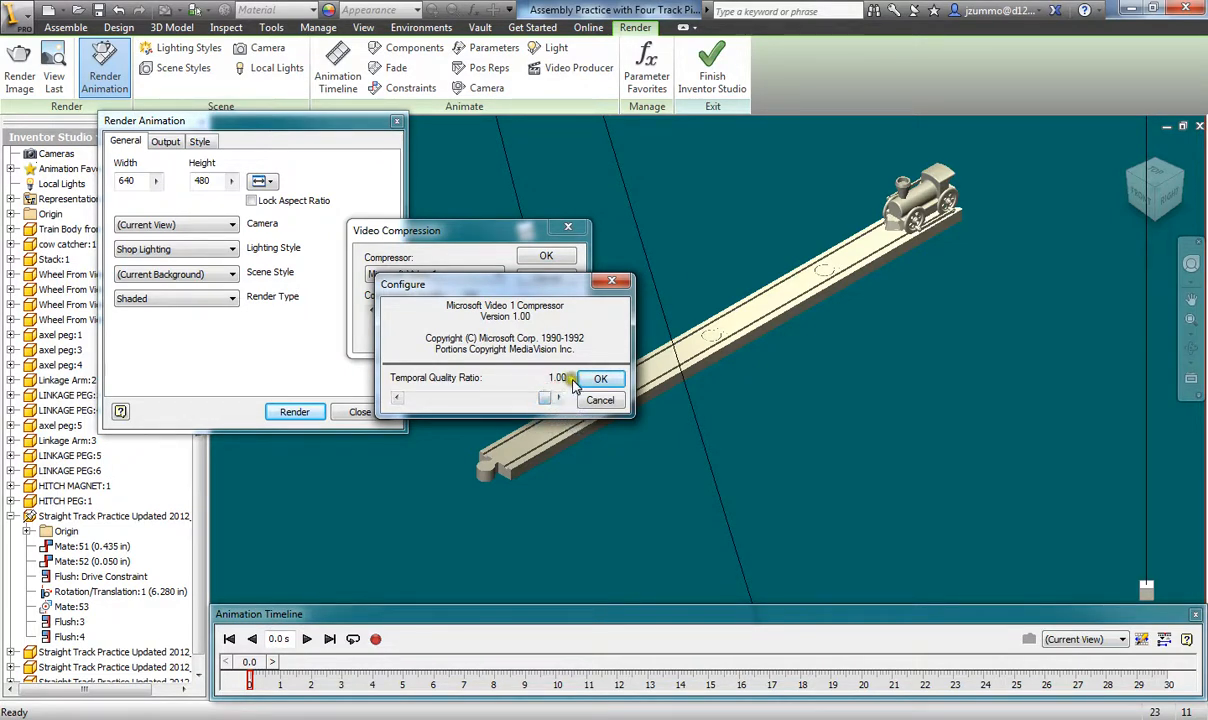
click(596, 380)
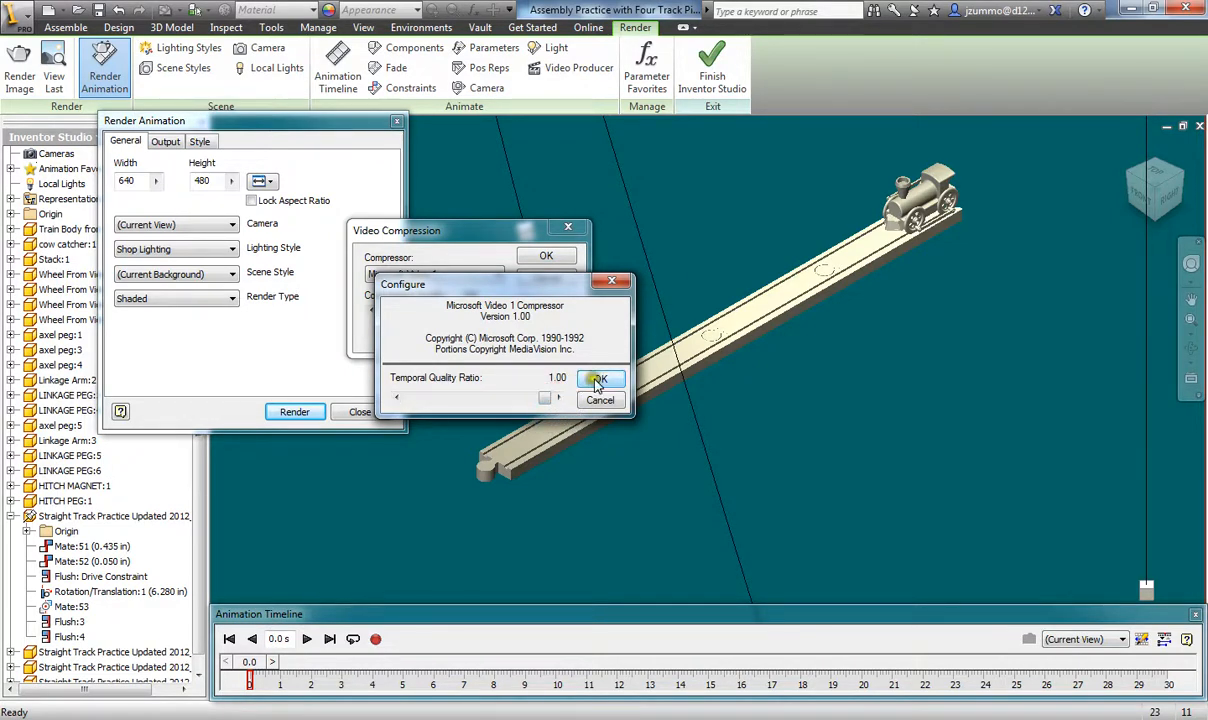
click(540, 257)
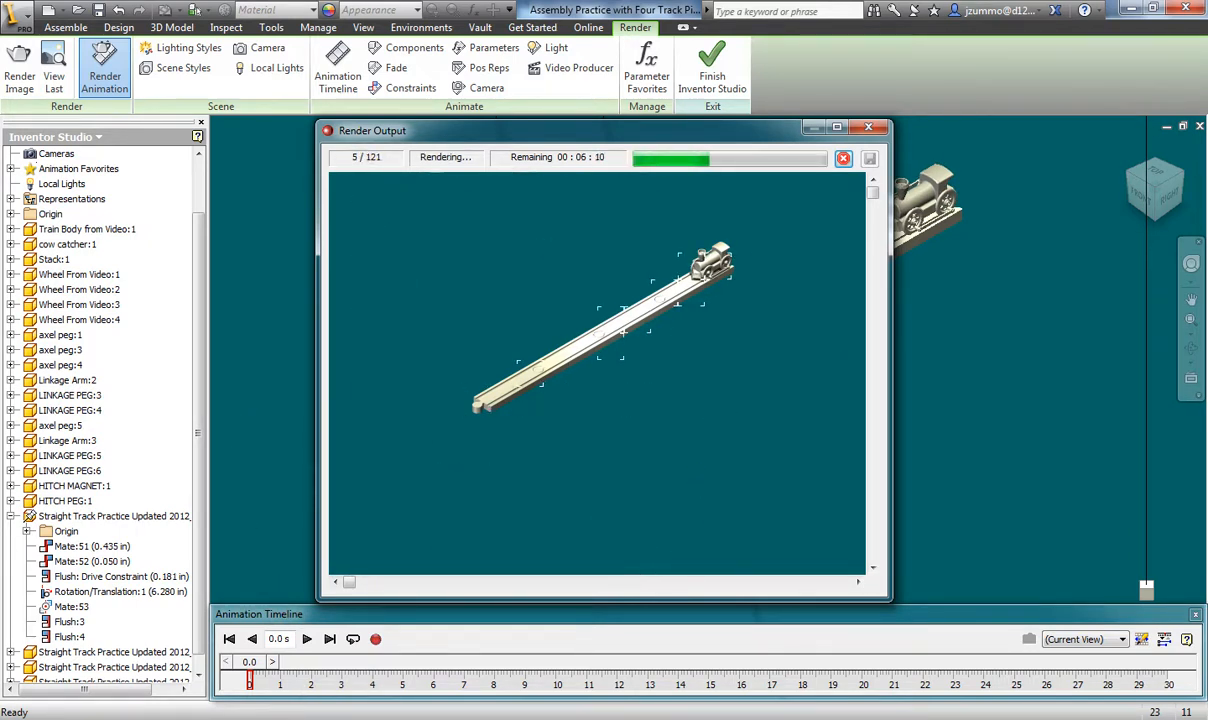
- Let all 121 frames finish rendering, then save the final rendered frame as an image
mouse_move(335, 718)
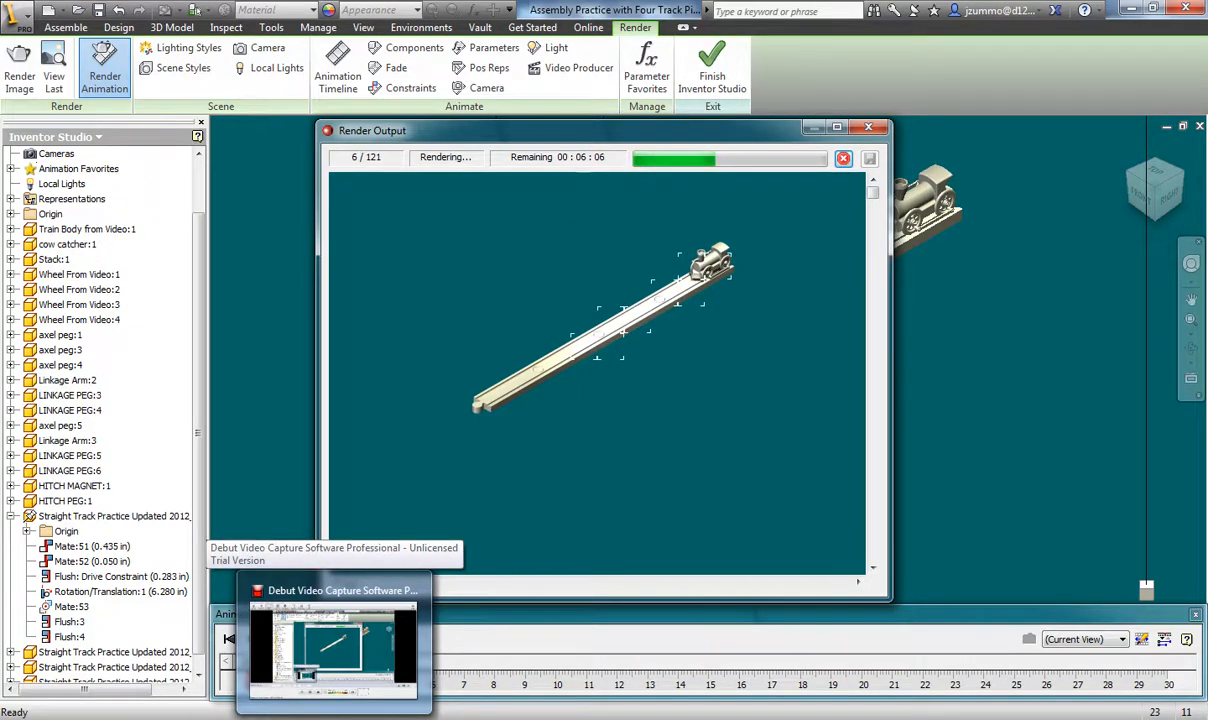
click(335, 645)
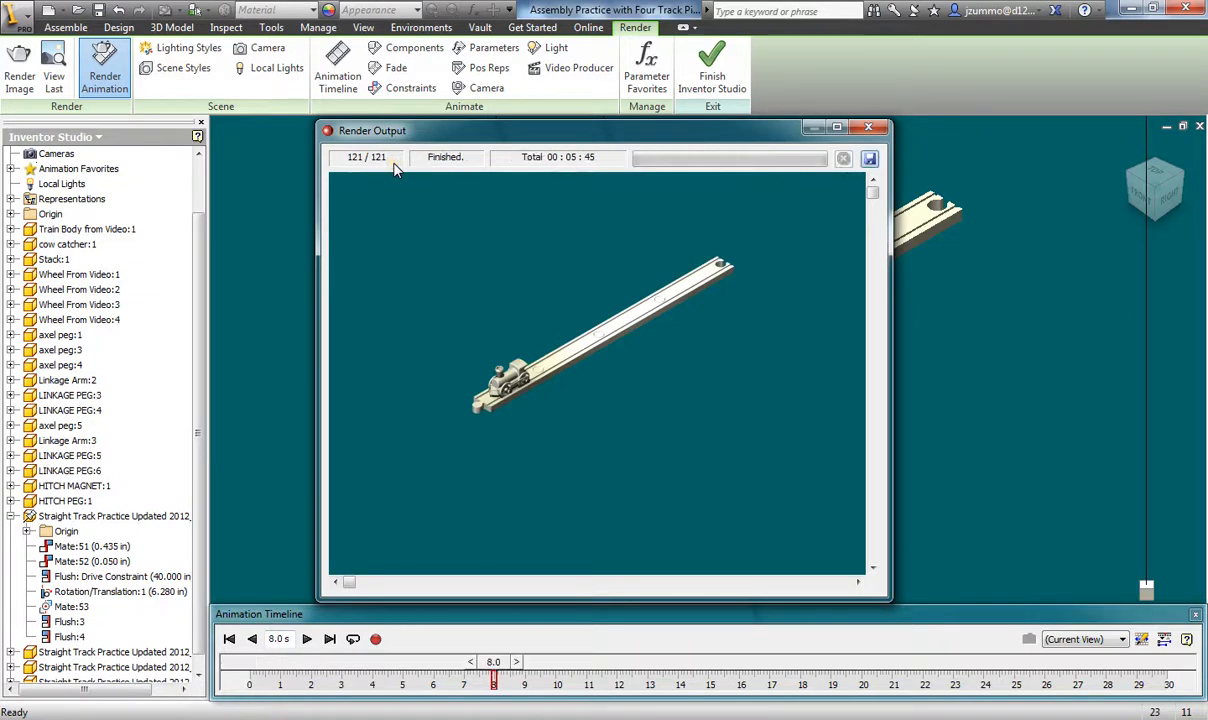
click(870, 160)
- Save the final rendered frame as a BMP image
click(648, 543)
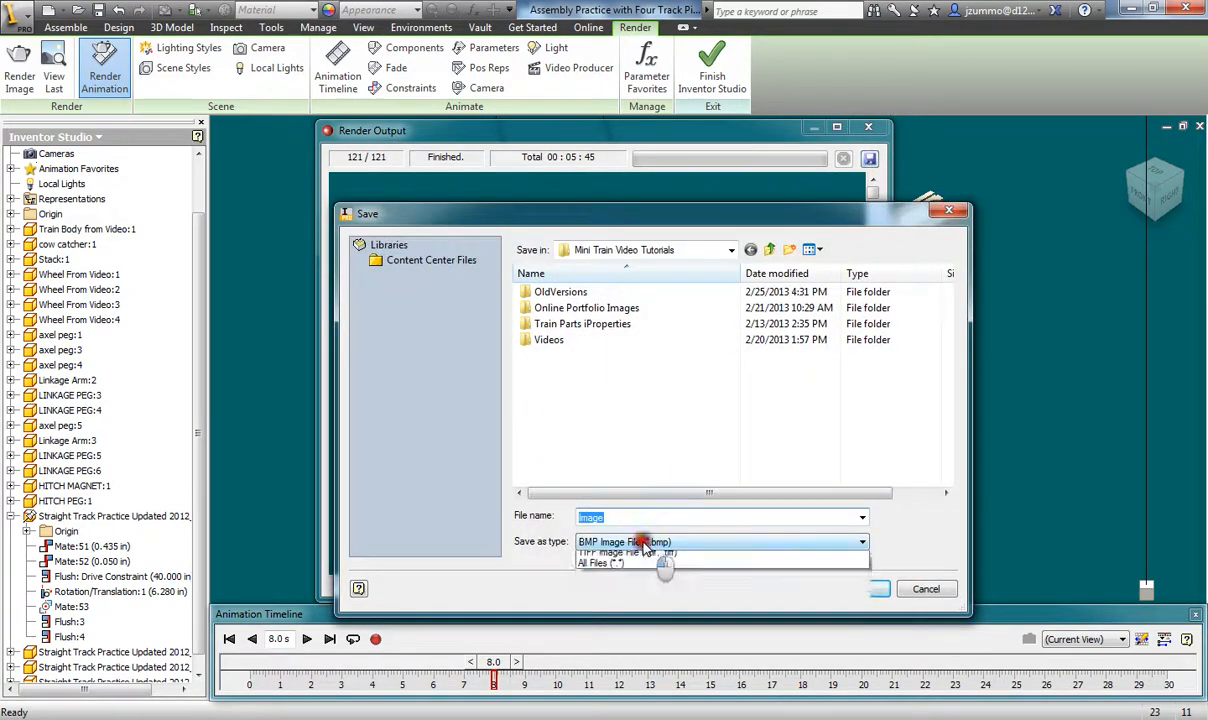
click(610, 216)
click(856, 582)
click(924, 589)
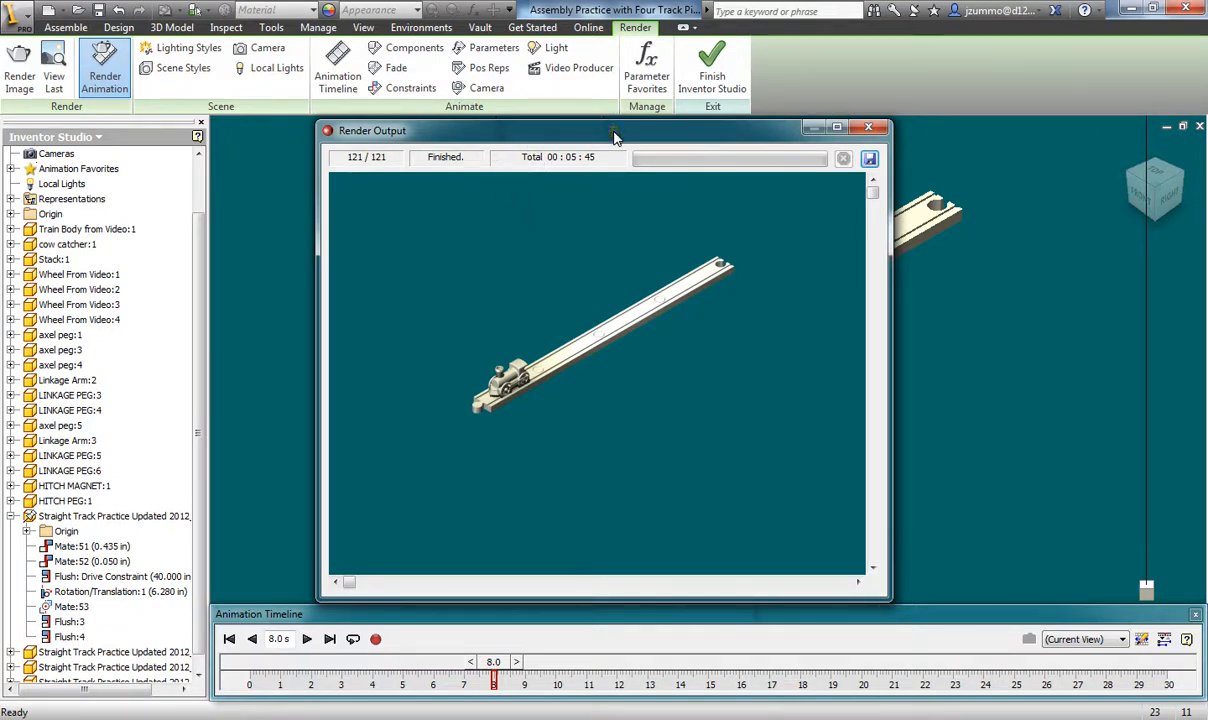
- Close the render windows, finish Inventor Studio, return to the home view and save the assembly
click(869, 130)
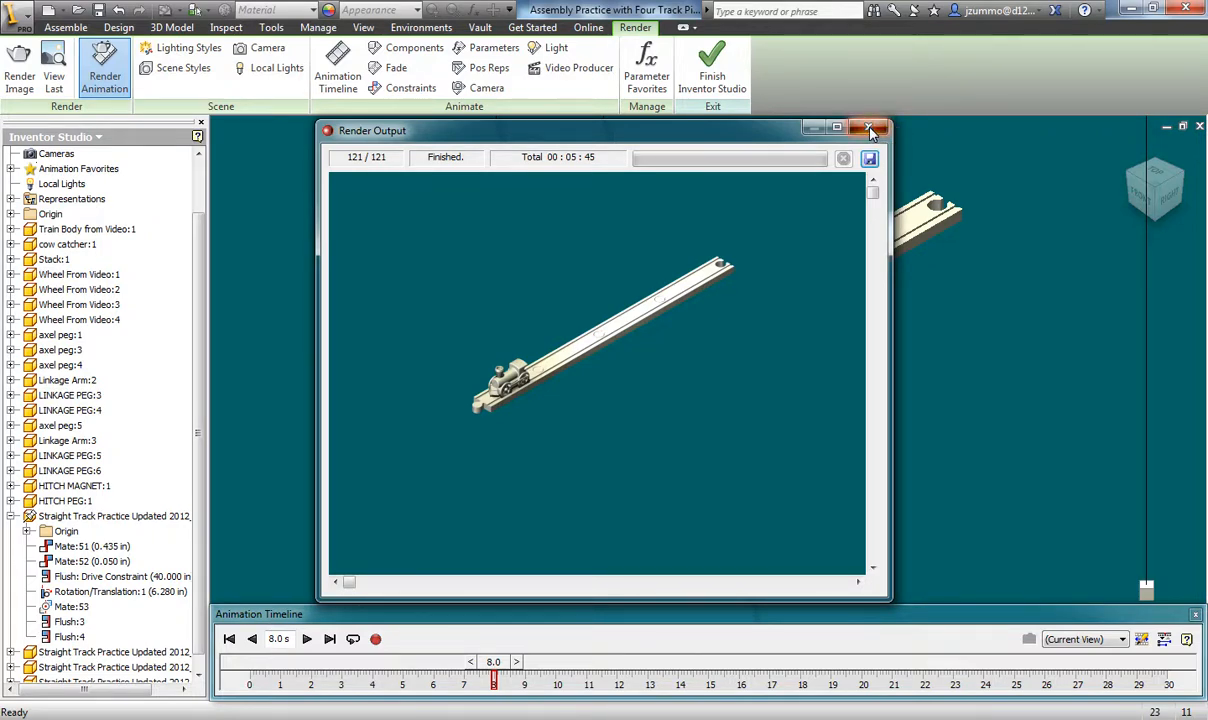
mouse_move(318, 124)
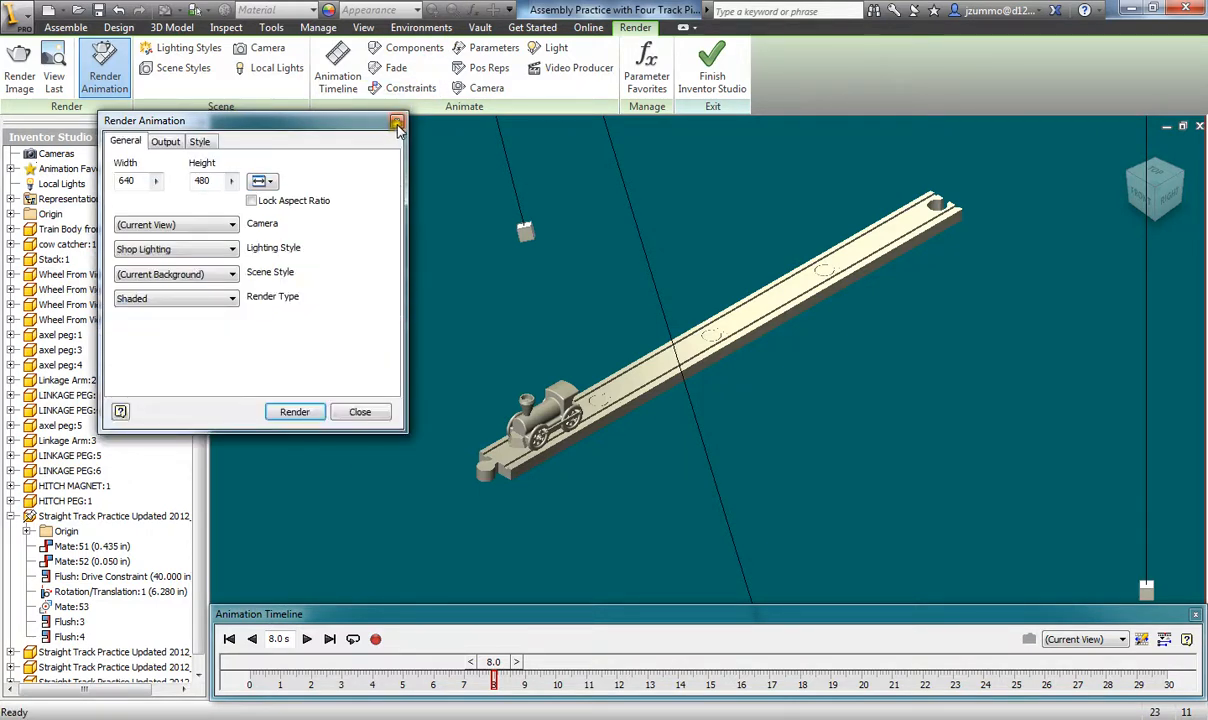
click(397, 121)
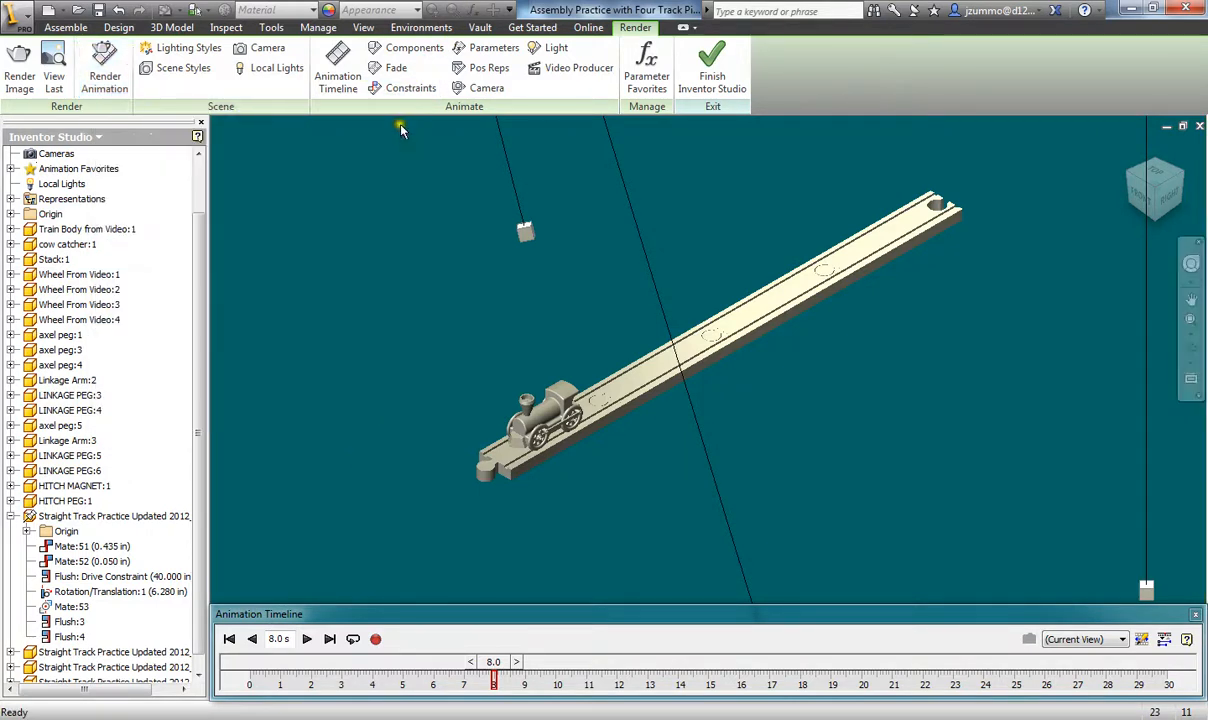
click(709, 72)
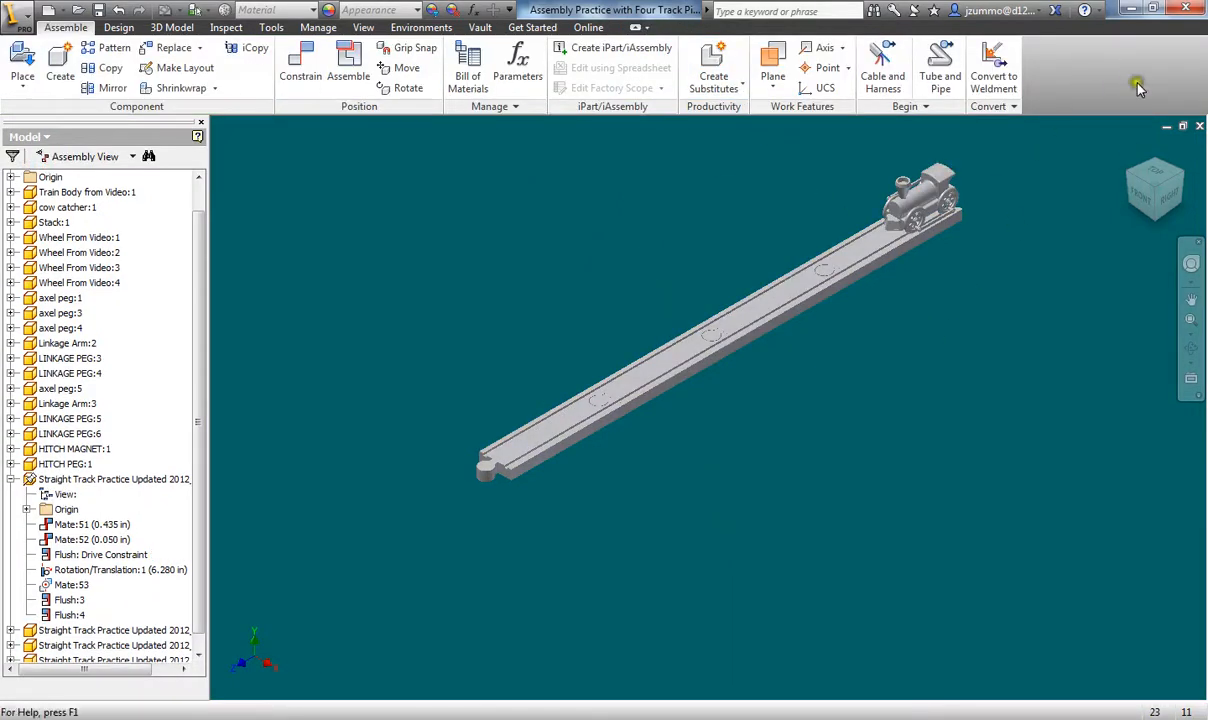
click(1127, 148)
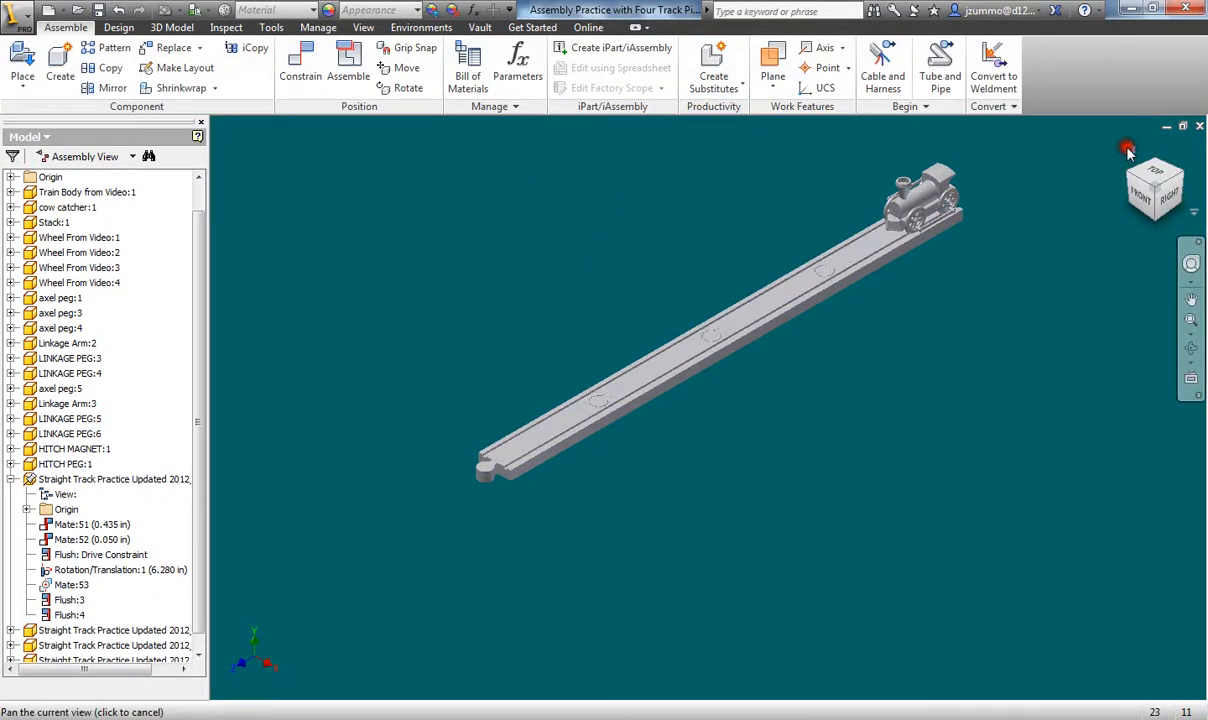
click(99, 10)
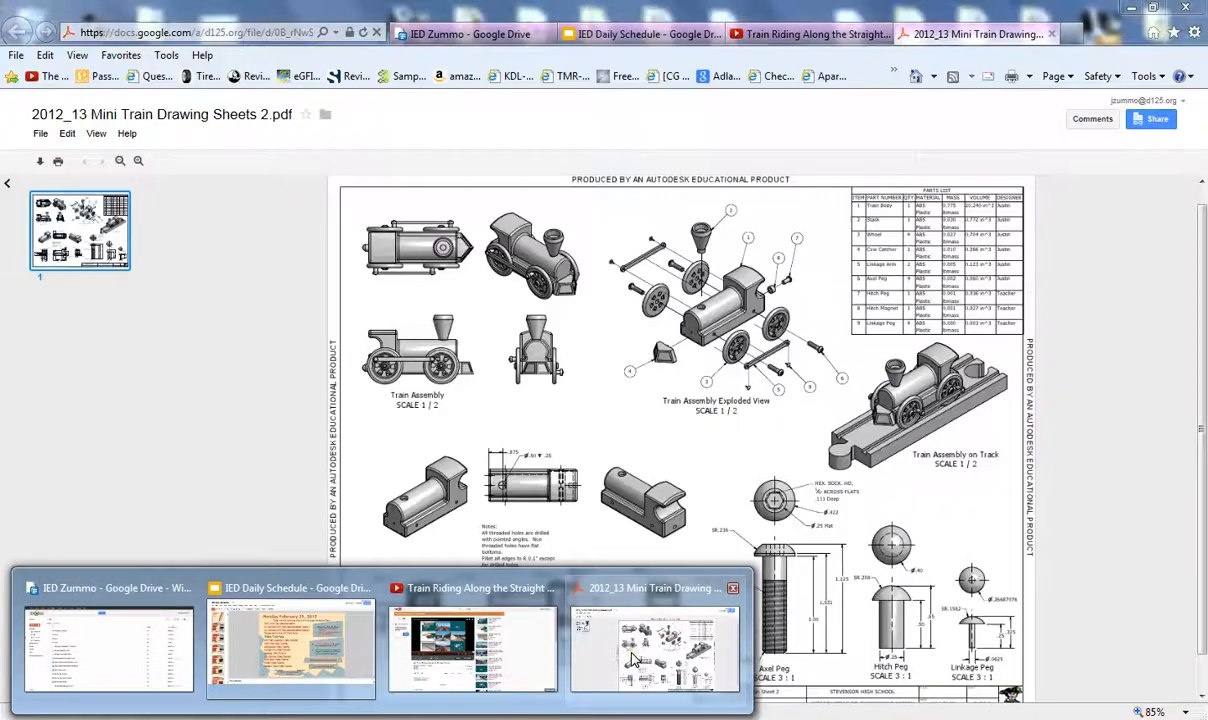
- Review the 2012_13 Mini Train Drawing Sheets 2.pdf, then switch back toward the Inventor window
click(632, 660)
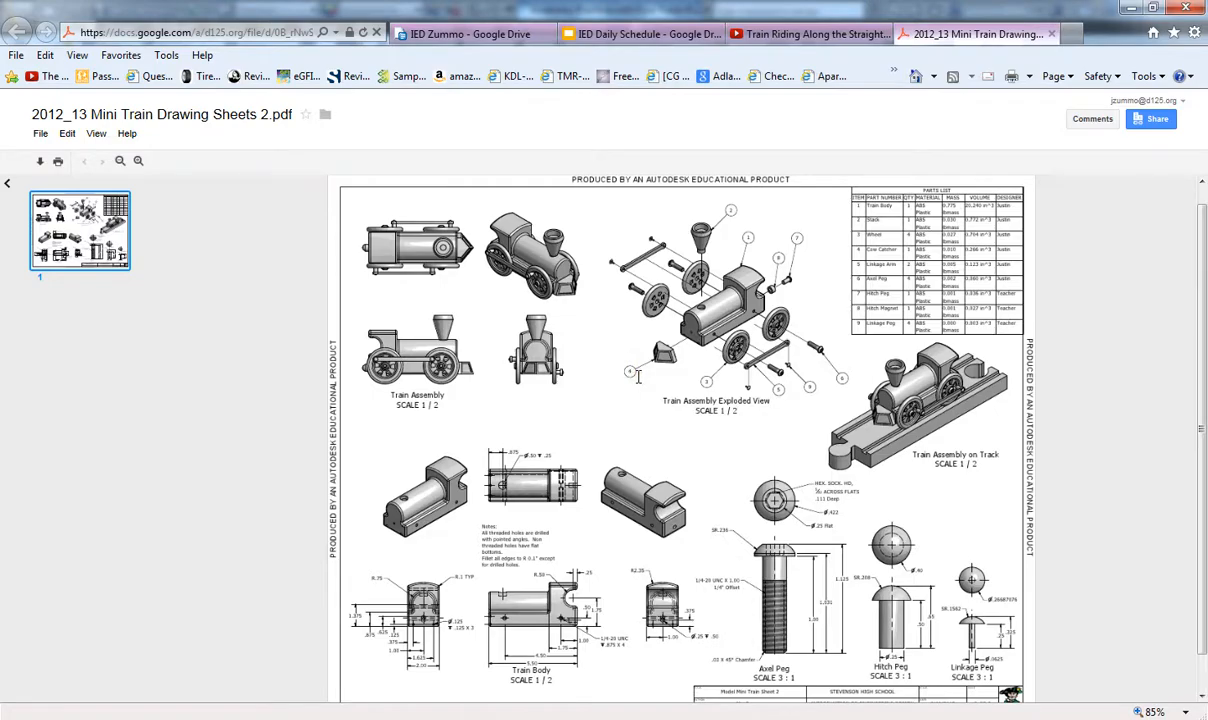
click(472, 718)
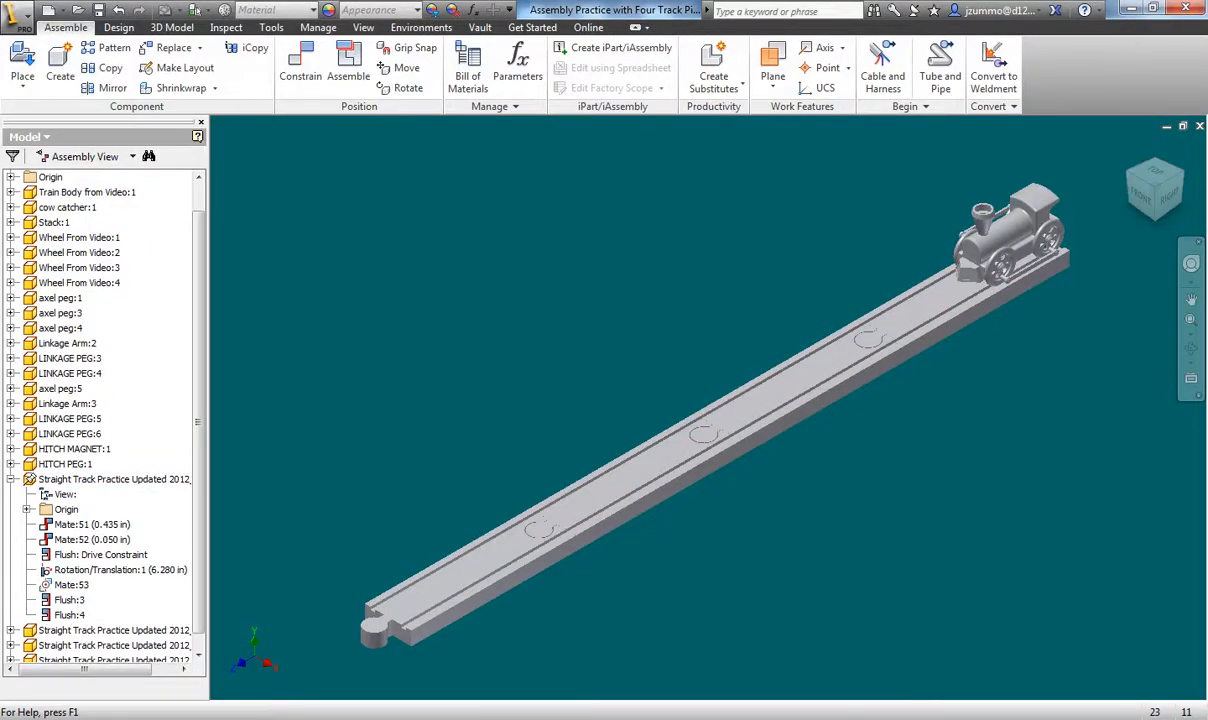
mouse_move(530, 628)
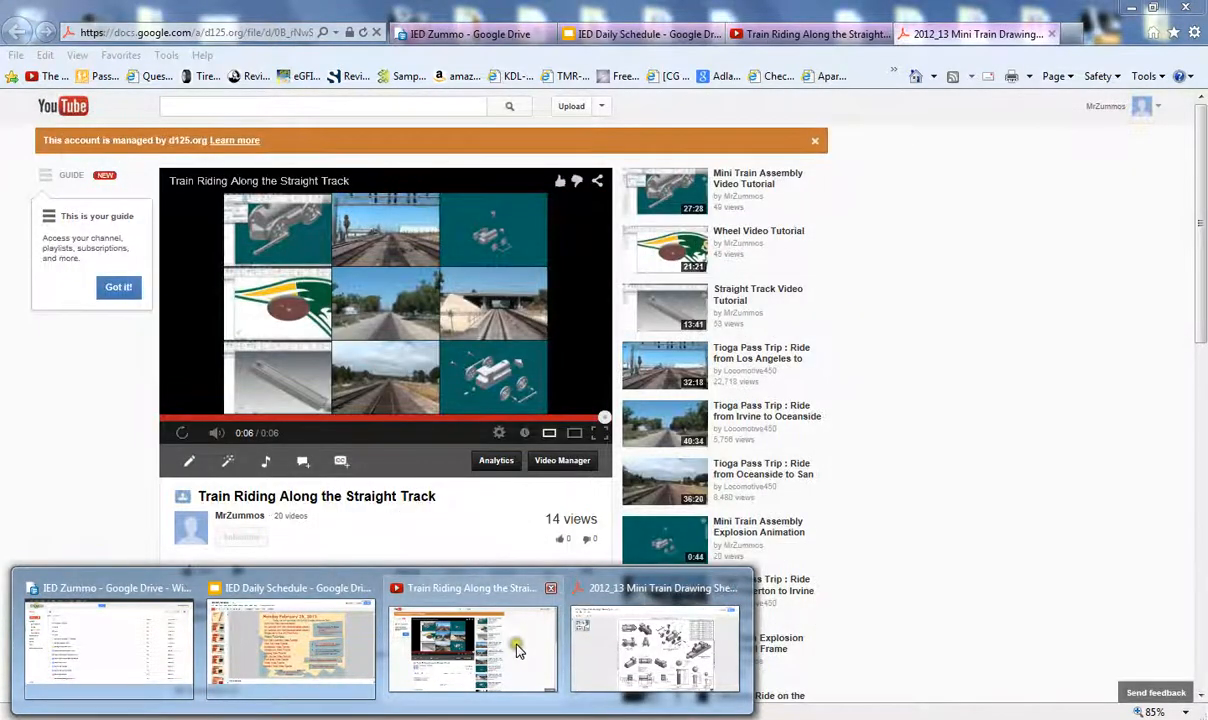
- Check the uploaded YouTube train video, then open the Google Sites list from the Drive tab
click(487, 608)
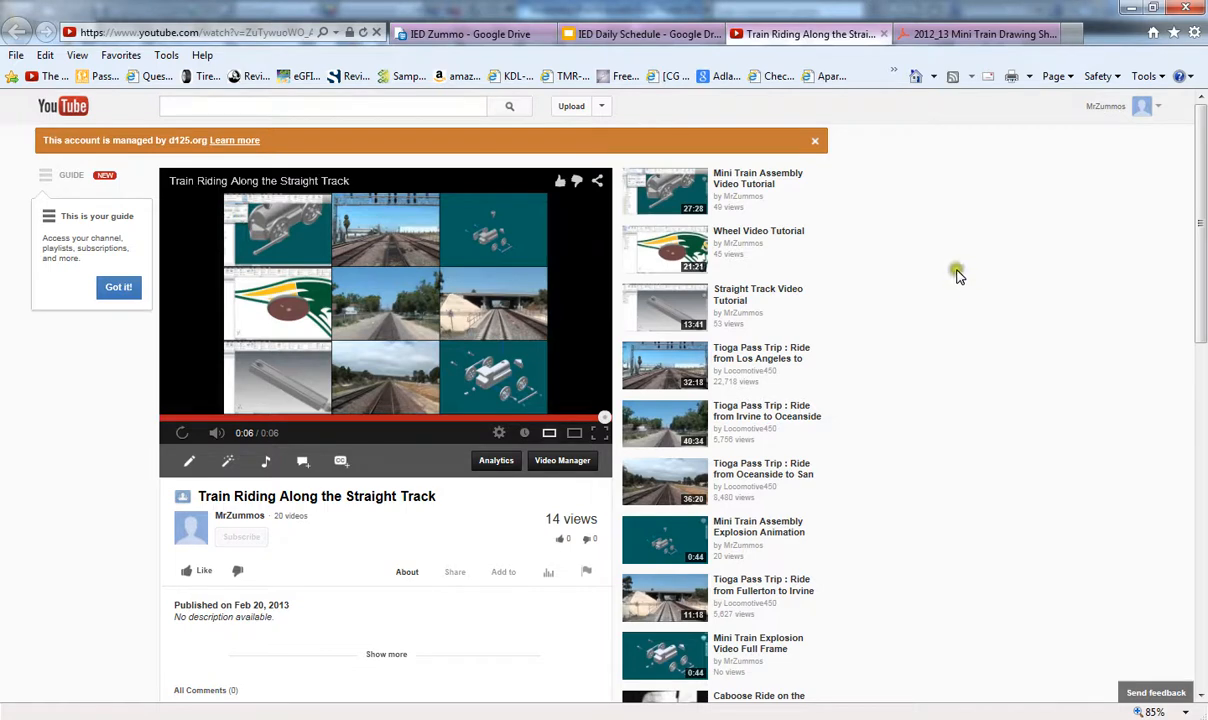
click(483, 38)
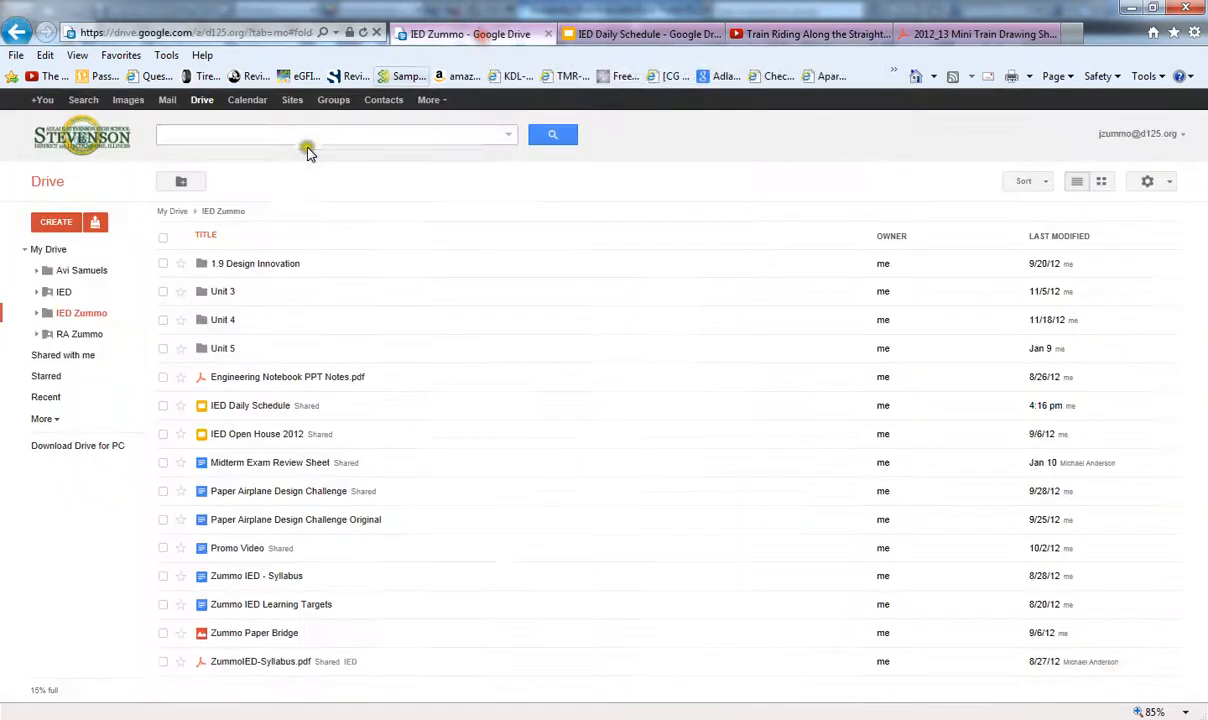
click(282, 98)
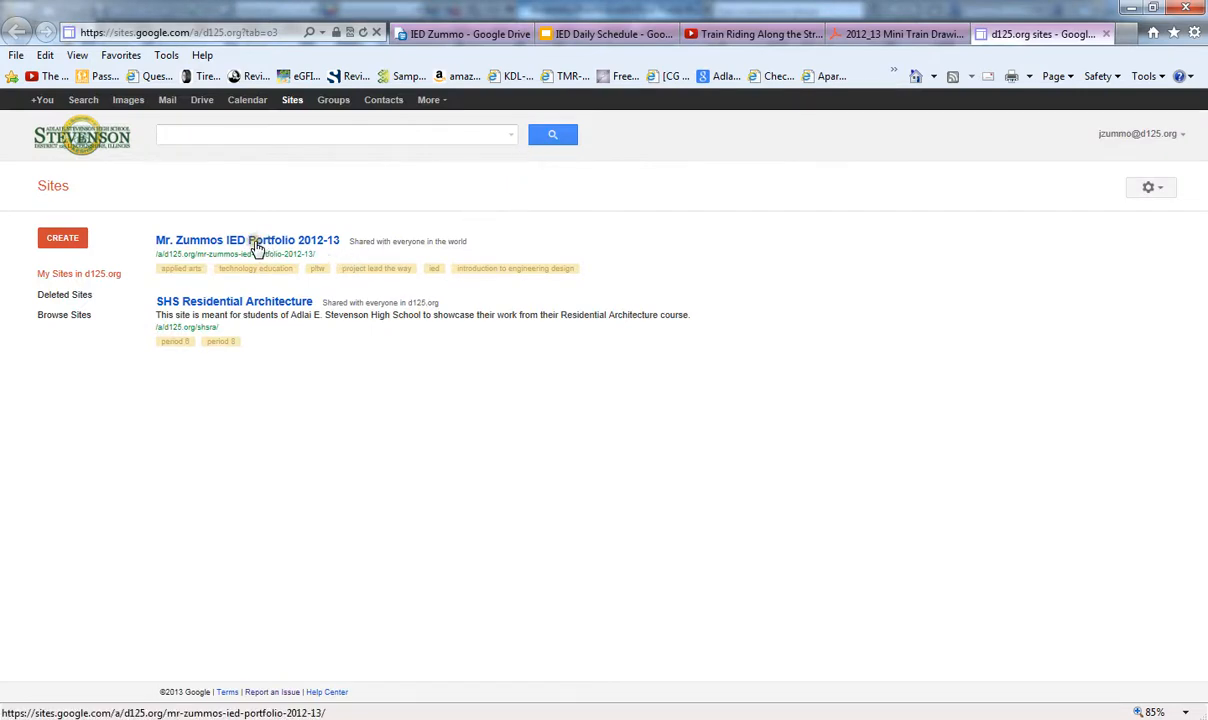
- Play the embedded train video on the IED portfolio's Miniature Model Train page, then return to Inventor
click(218, 245)
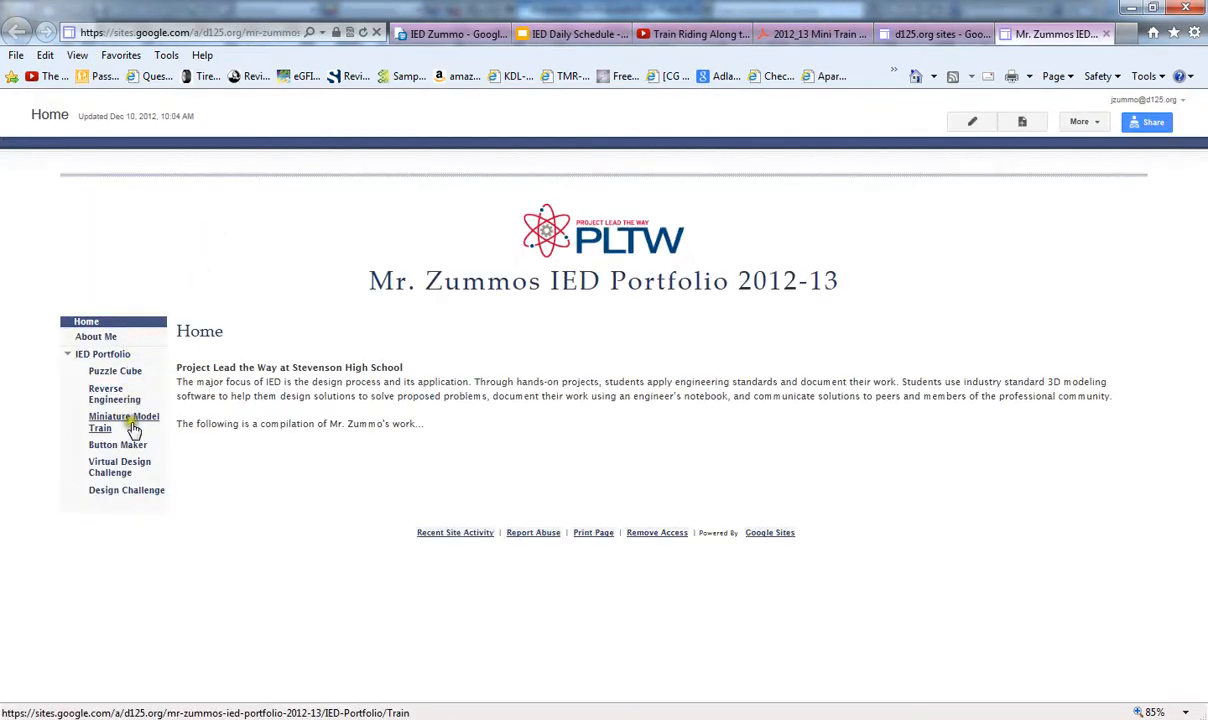
click(132, 425)
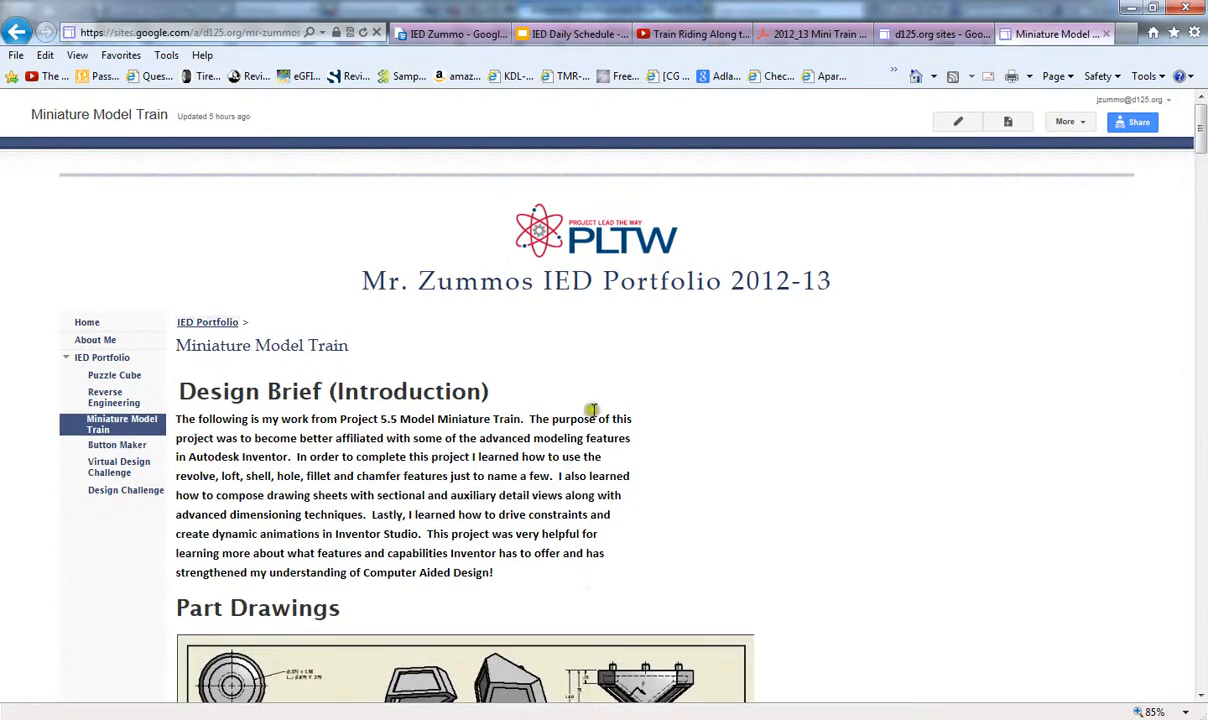
scroll(592, 410, down, 15)
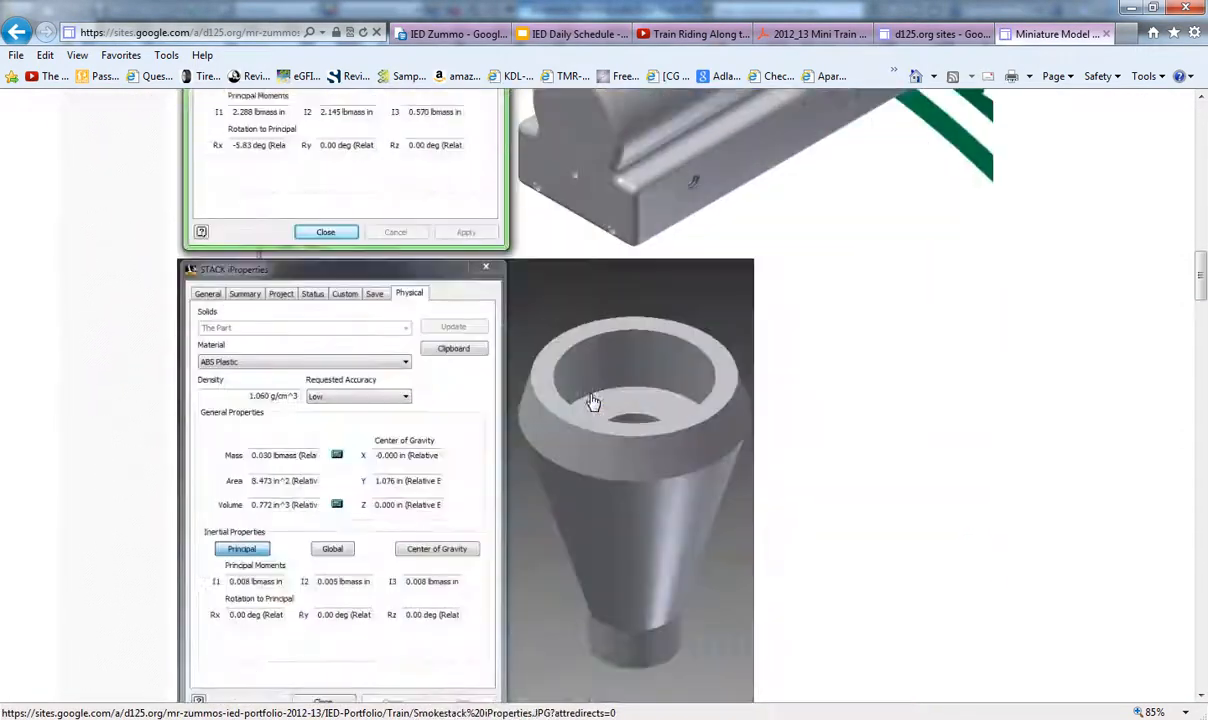
scroll(593, 401, down, 8)
drag(1197, 364, 1197, 650)
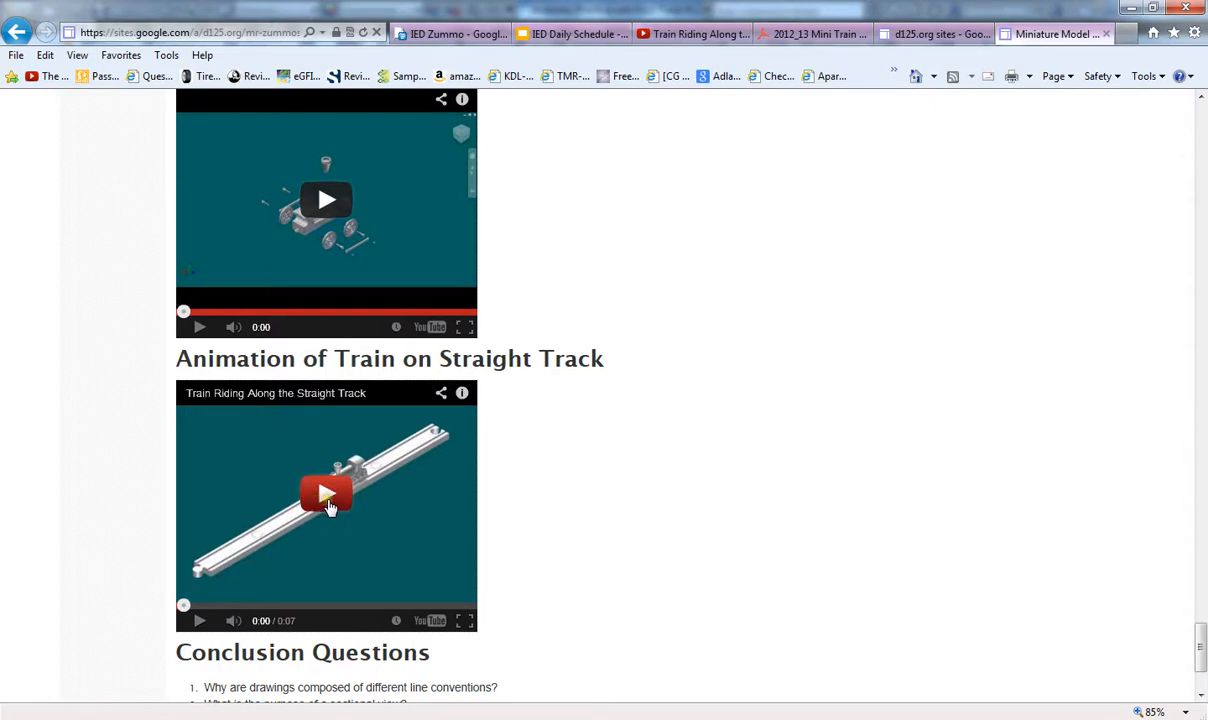
click(367, 504)
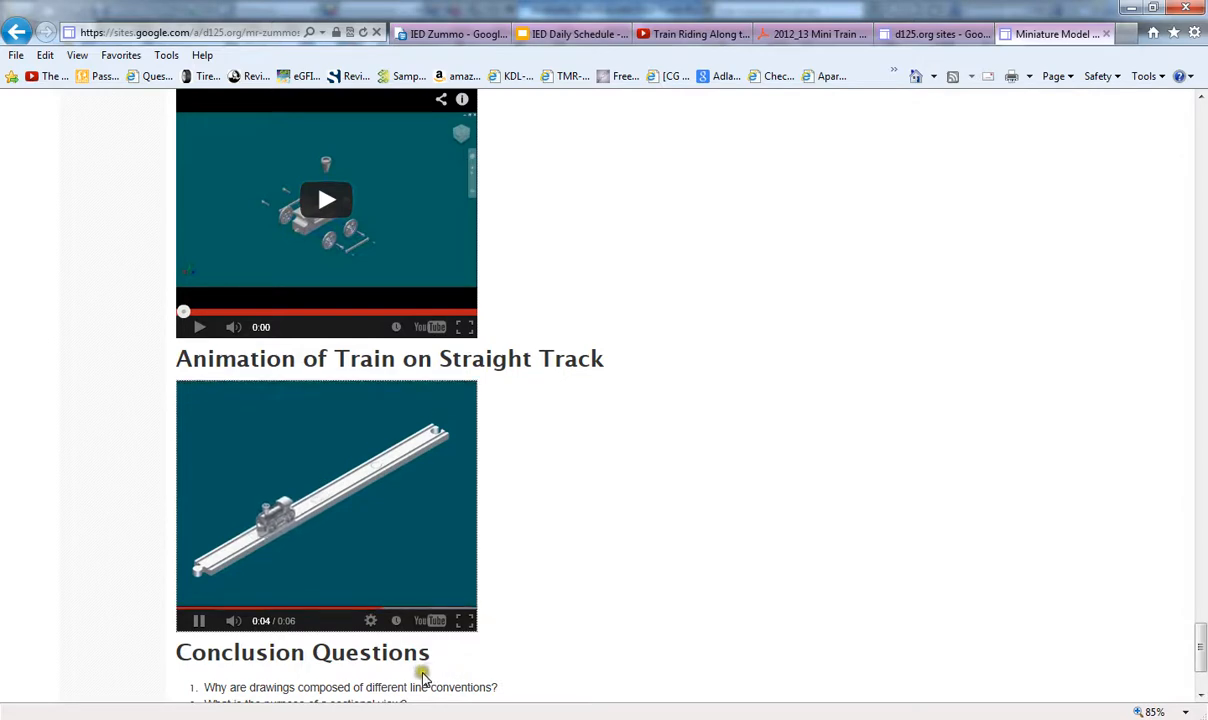
mouse_move(387, 718)
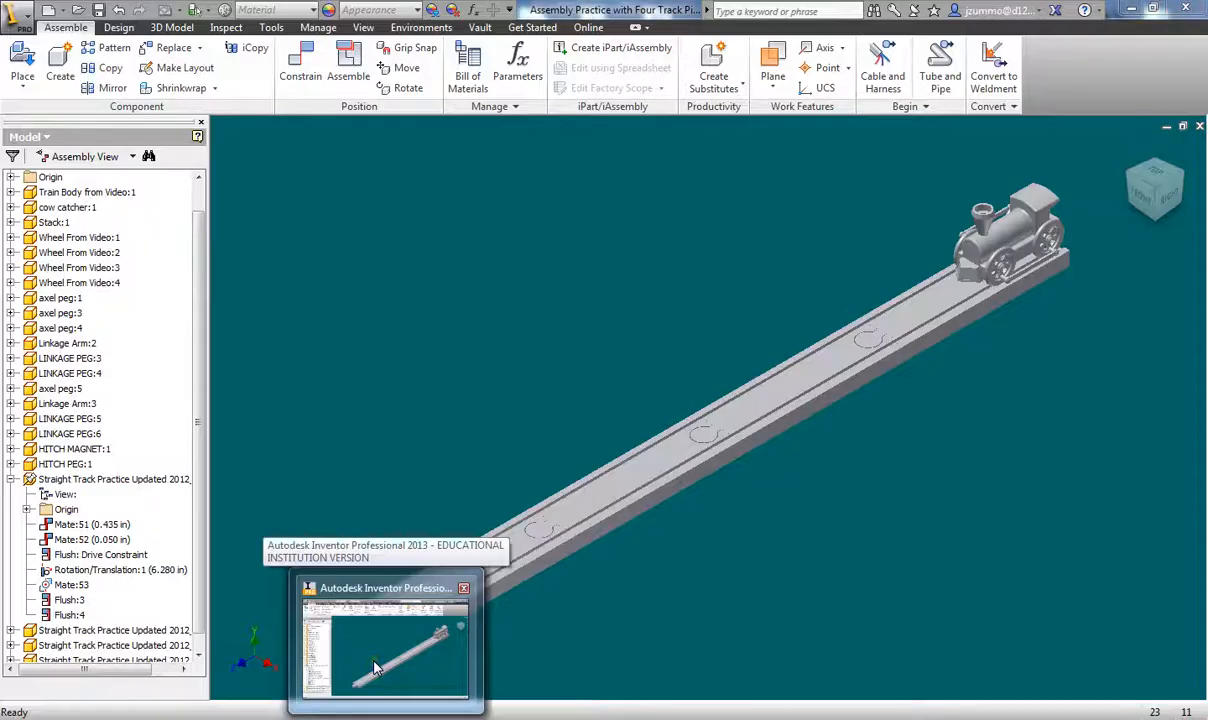
click(375, 668)
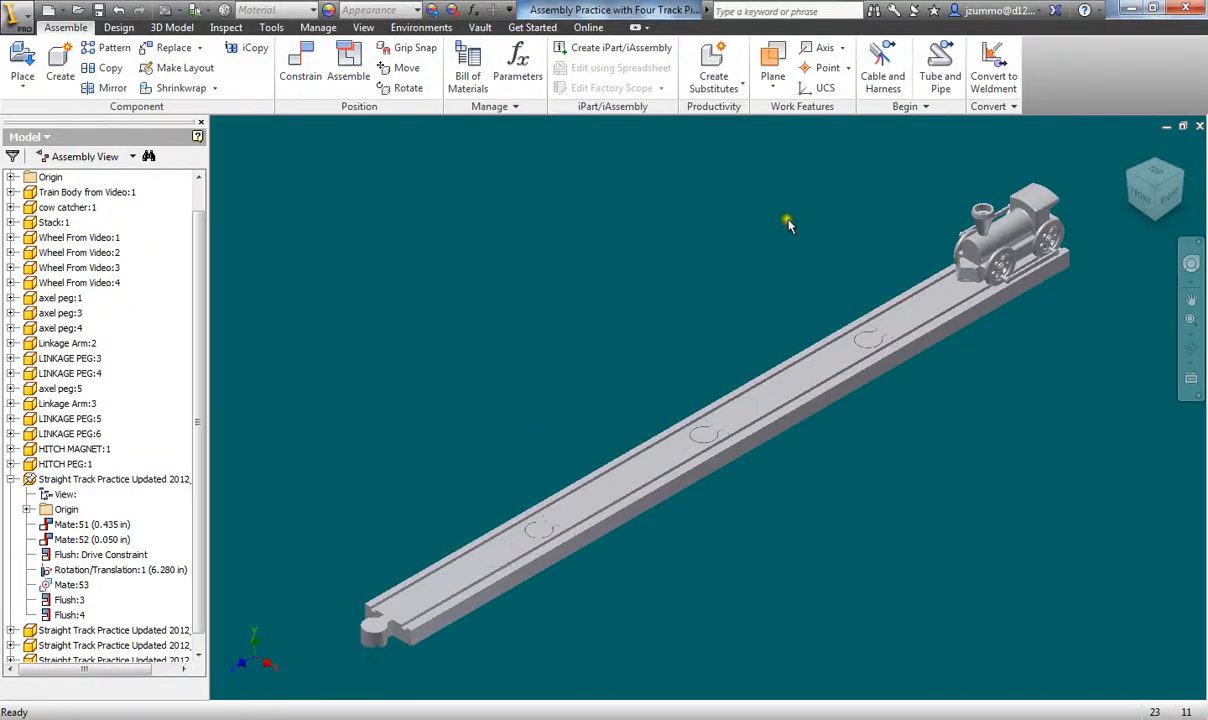